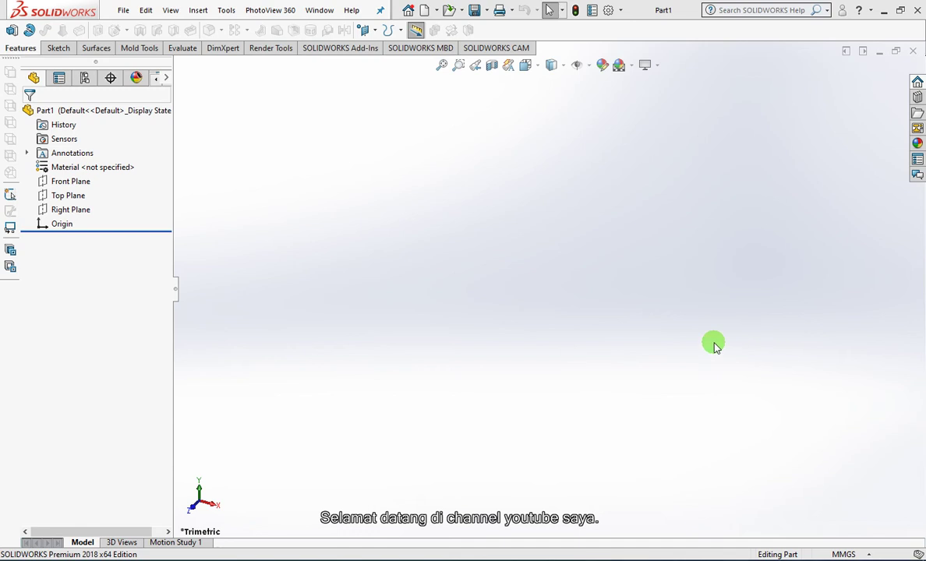
On a new Top Plane sketch, draw a center rectangle anchored at the origin
left_click(64, 198)
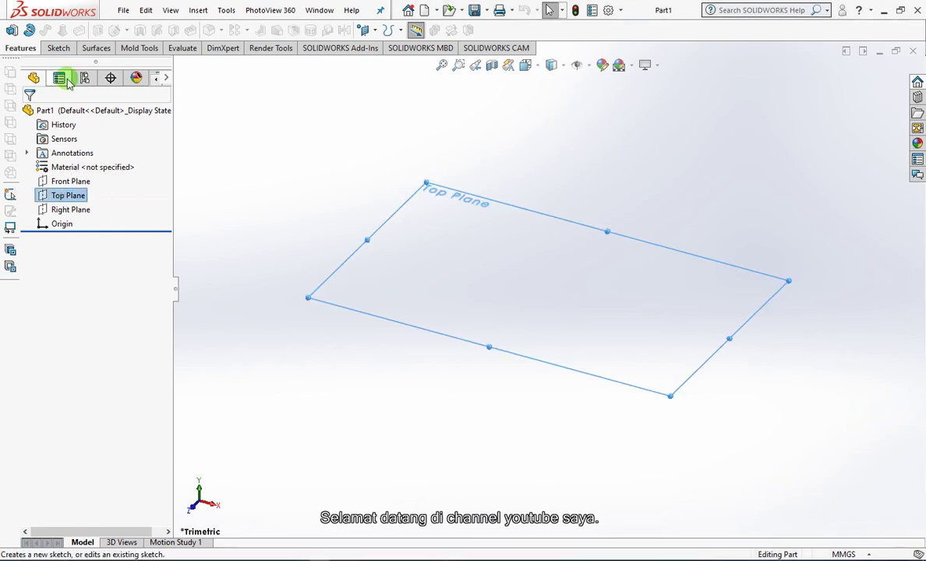
left_click(28, 33)
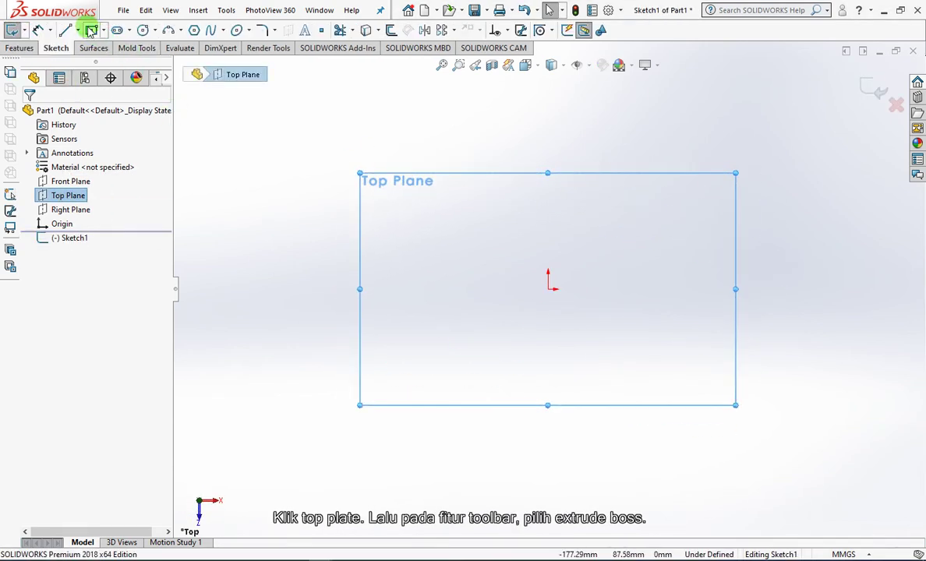
left_click(91, 32)
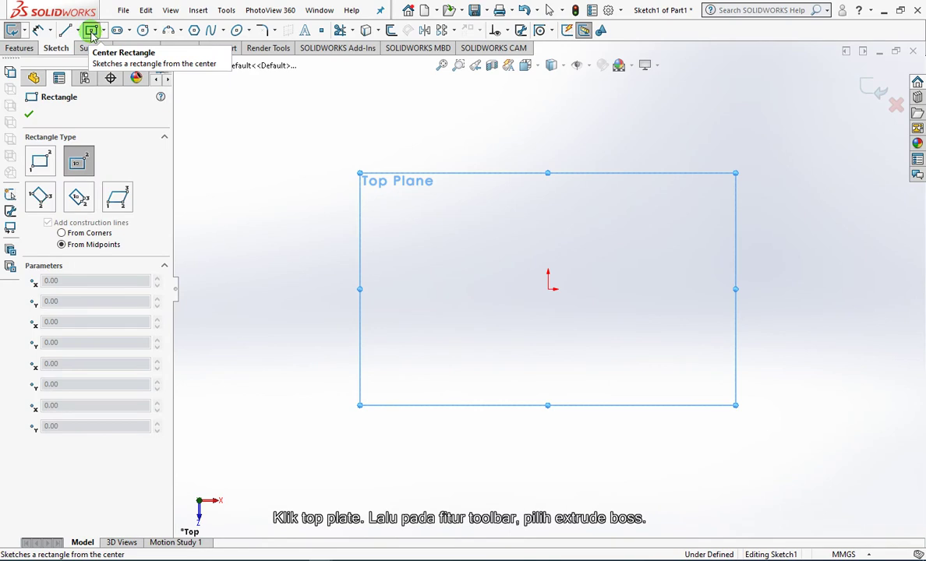
left_click(549, 290)
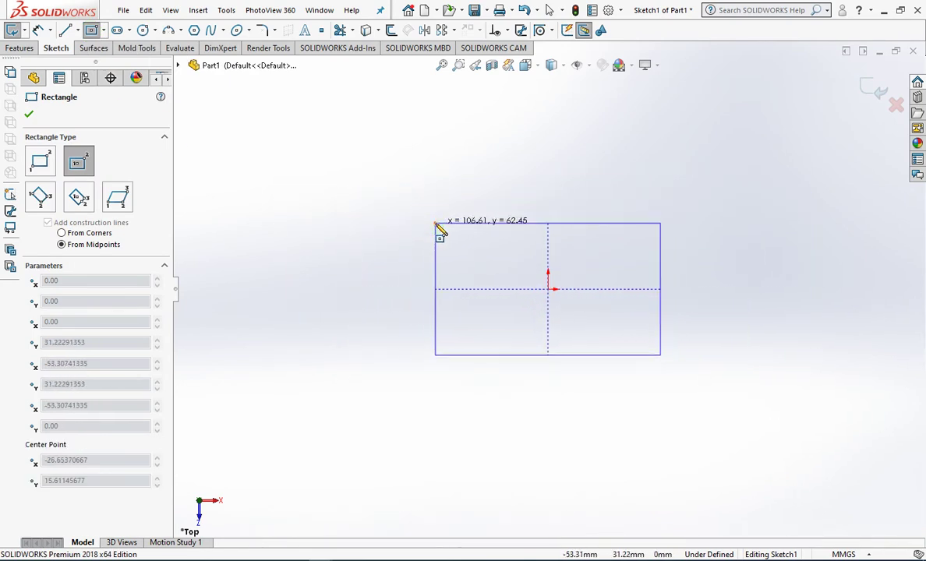
left_click(437, 225)
right_click_drag(438, 226, 442, 201)
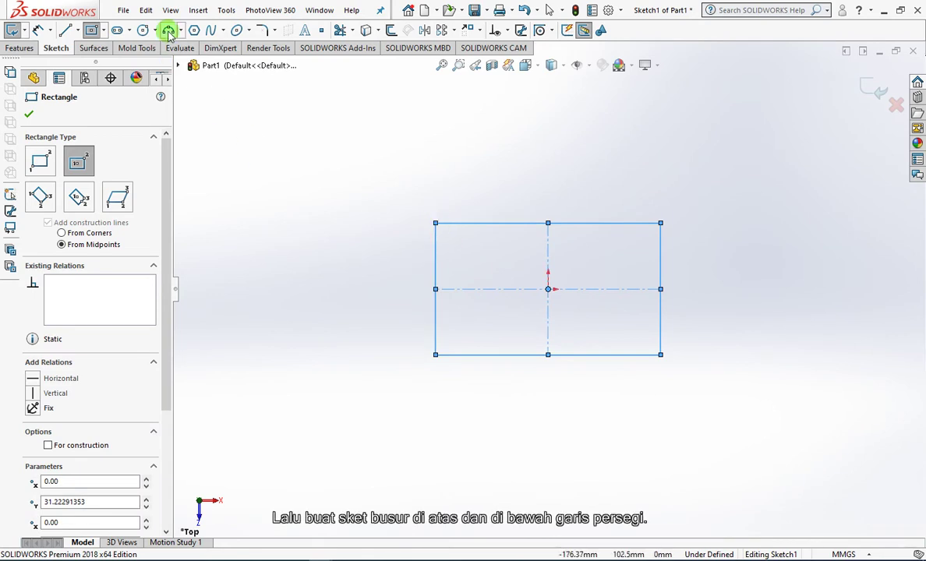
Draw three-point arcs bulging above the top edge and below the bottom edge
left_click(436, 223)
left_click(660, 224)
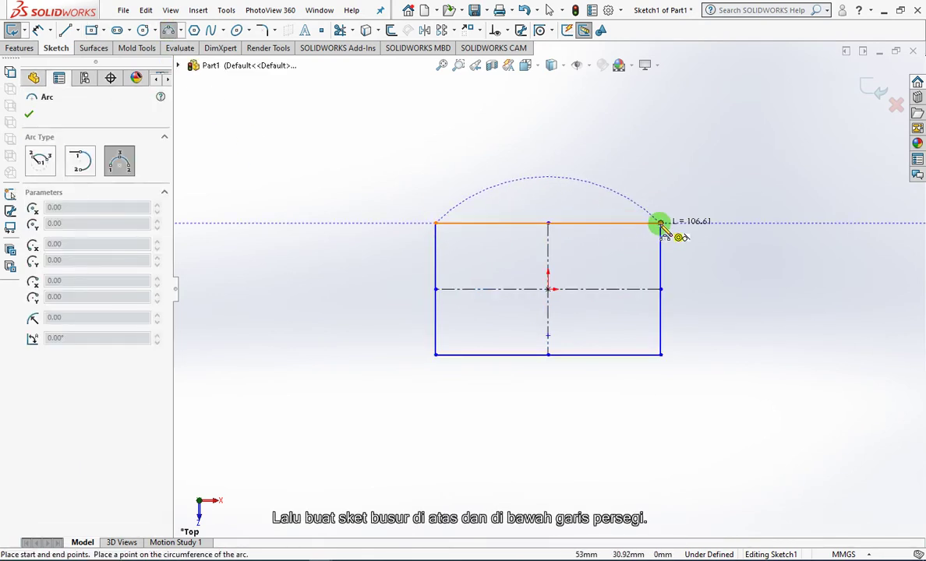
left_click(565, 209)
left_click(436, 356)
left_click(661, 356)
left_click(548, 373)
Constrain the two arcs to equal radius
left_click(502, 30)
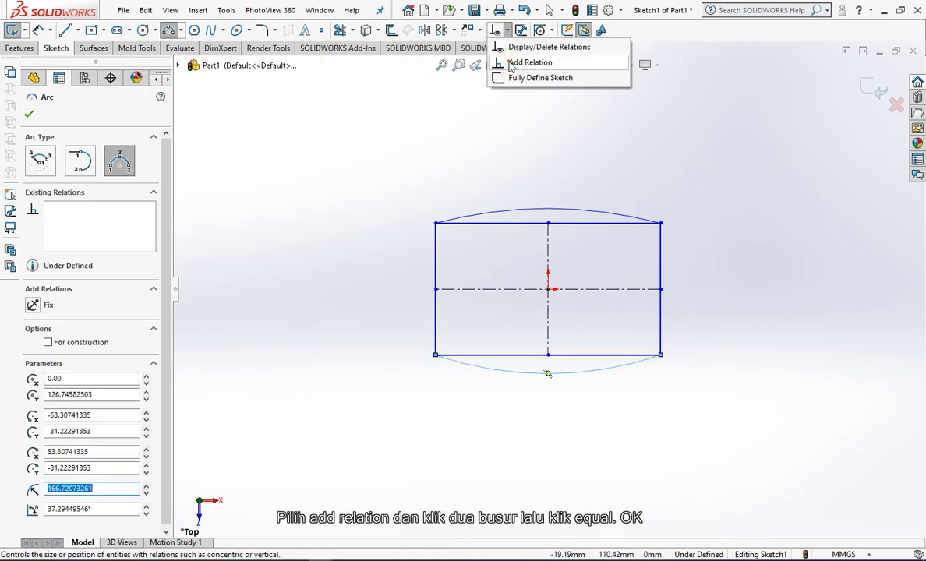
left_click(510, 60)
left_click(594, 208)
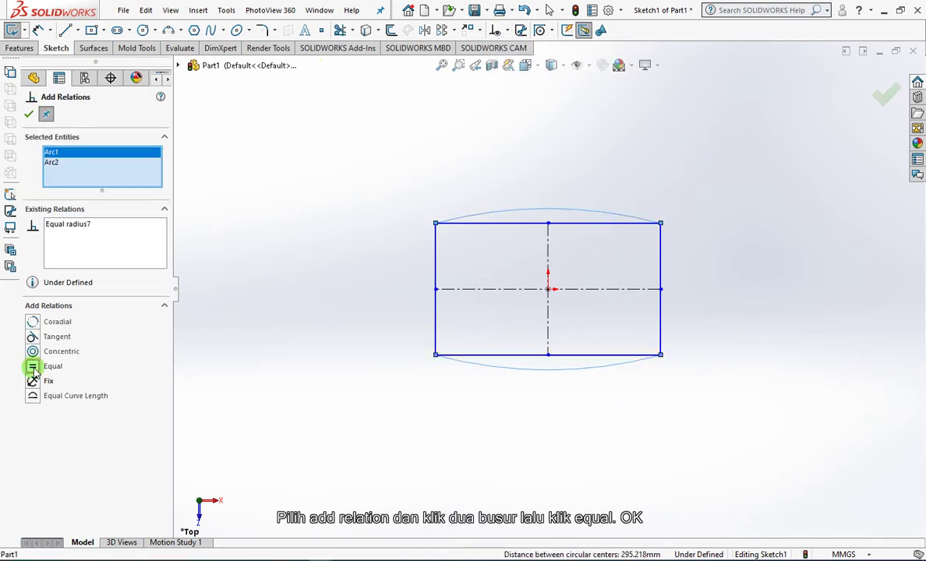
left_click(31, 113)
left_click(38, 30)
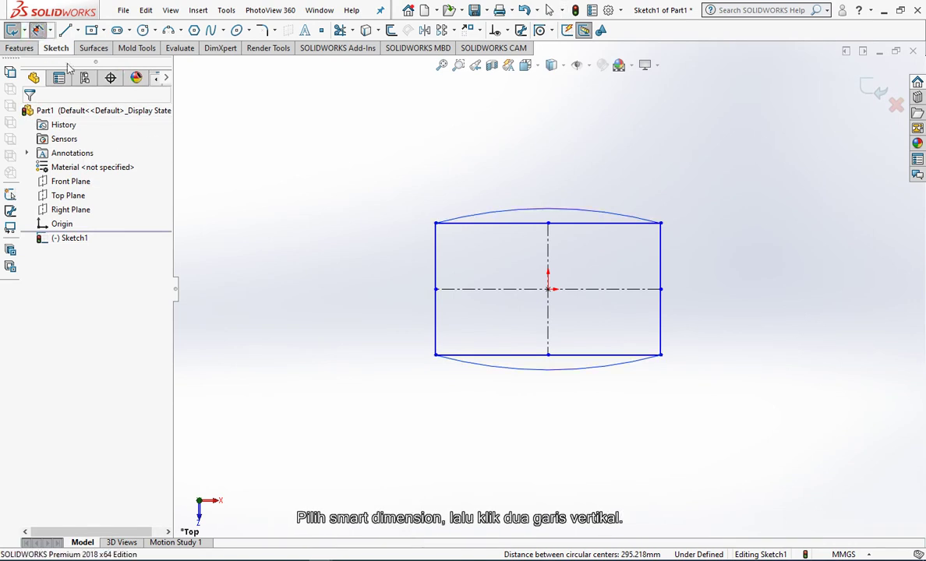
Dimension the rectangle's vertical edges 90 mm apart
left_click(661, 248)
left_click(436, 248)
left_click(550, 167)
type("9")
left_click(490, 162)
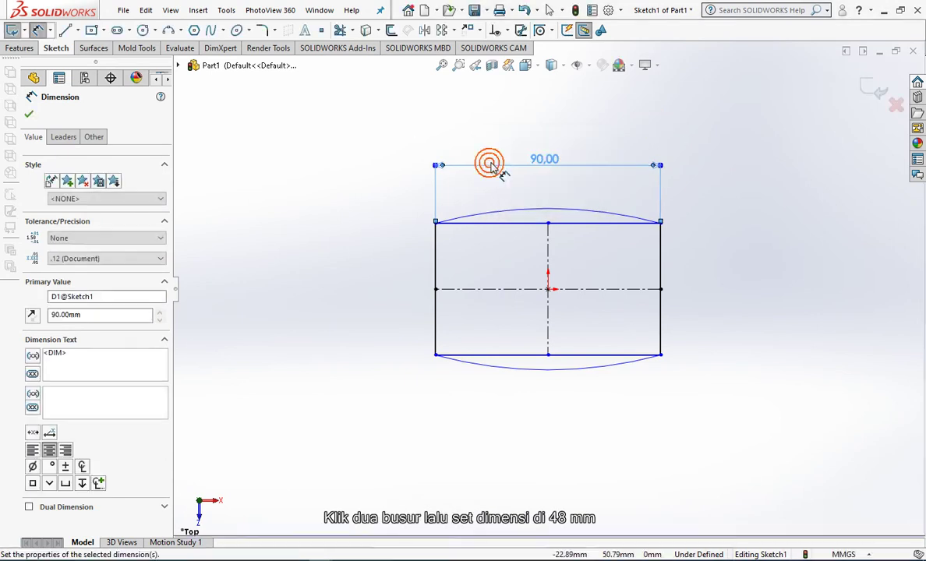
Dimension the arcs' outermost points 48 mm apart using Min arc conditions
left_click(520, 209)
left_click(544, 369)
left_click(356, 282)
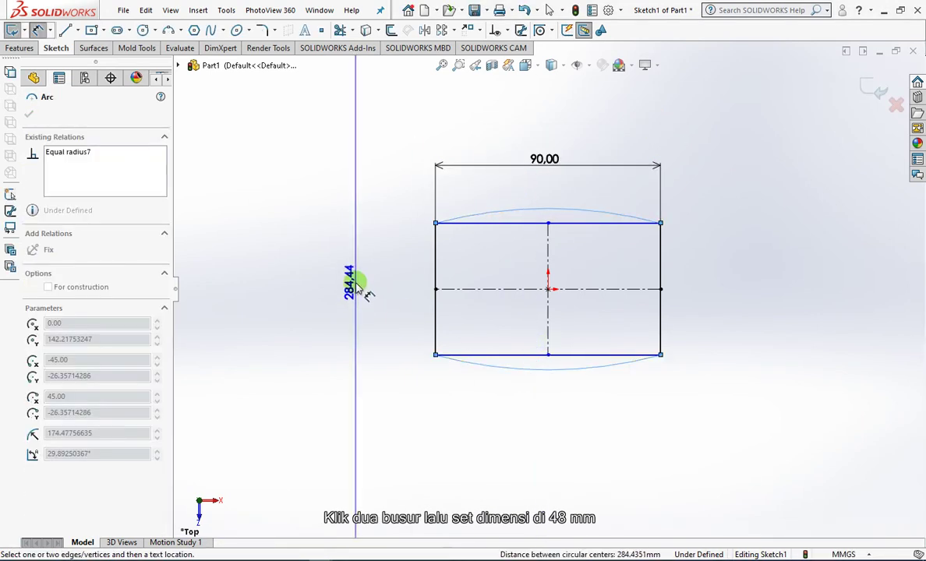
left_click(301, 281)
left_click(61, 137)
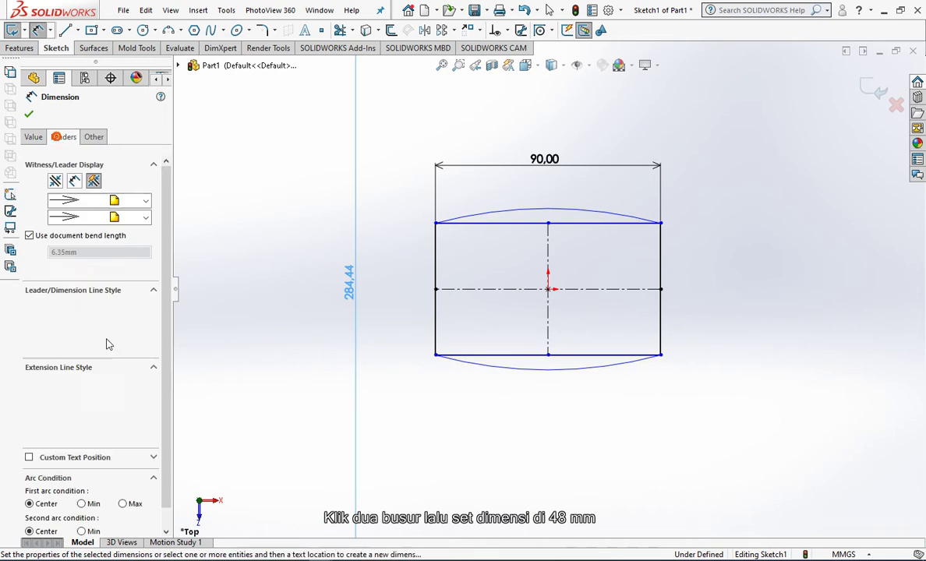
left_click(83, 504)
left_click(82, 531)
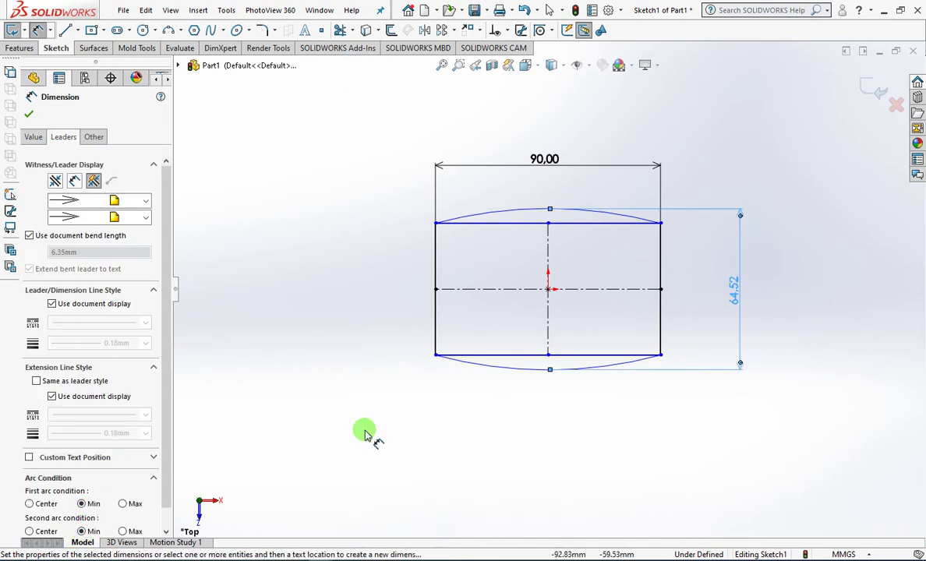
left_click(732, 290)
type("48")
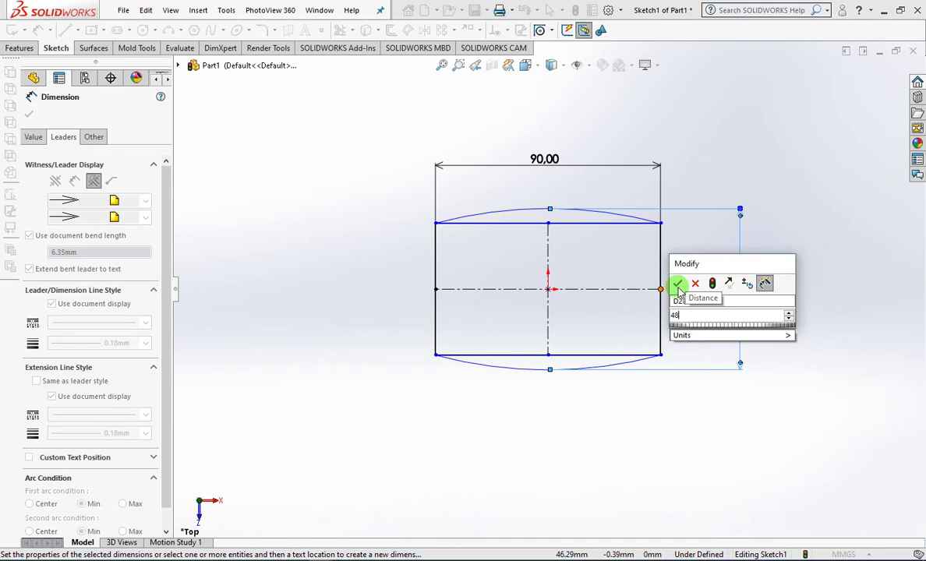
left_click(678, 285)
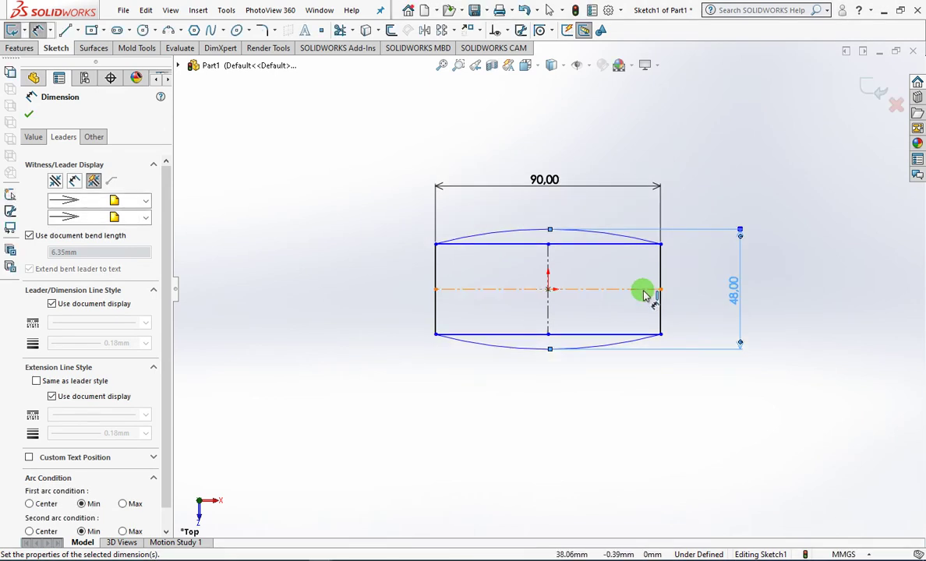
Set the top arc radius to 100 mm, fully defining the sketch
left_click(618, 235)
left_click(619, 156)
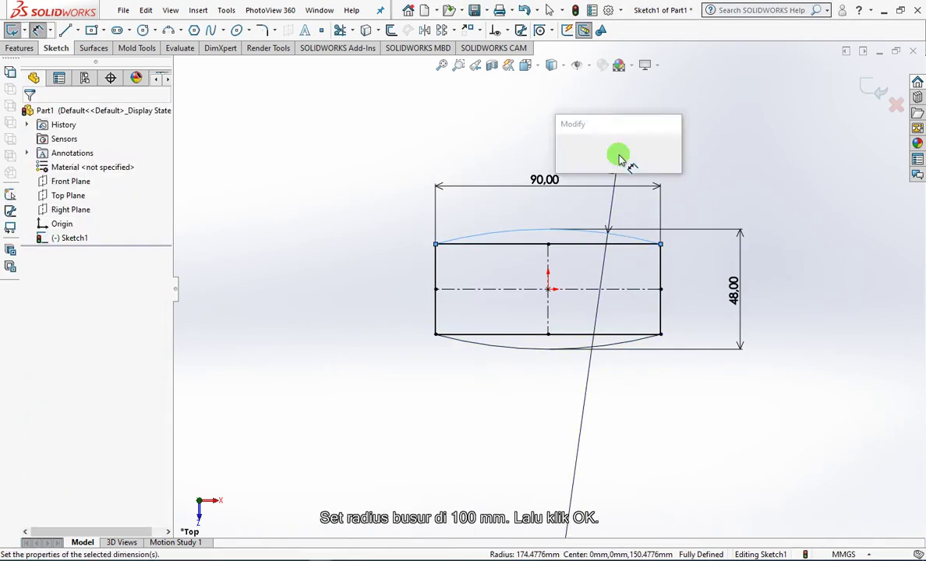
type("100")
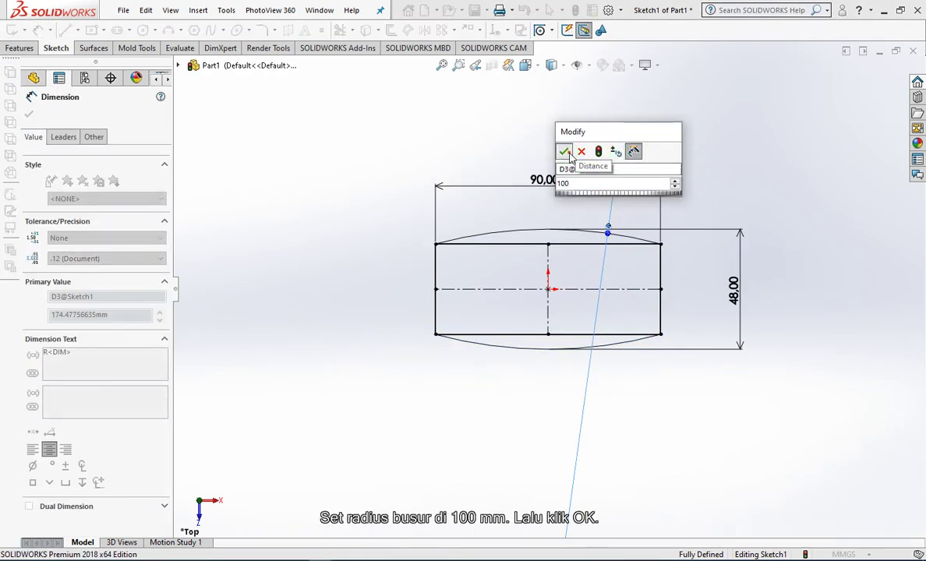
left_click(566, 153)
left_click(29, 114)
left_click(513, 256)
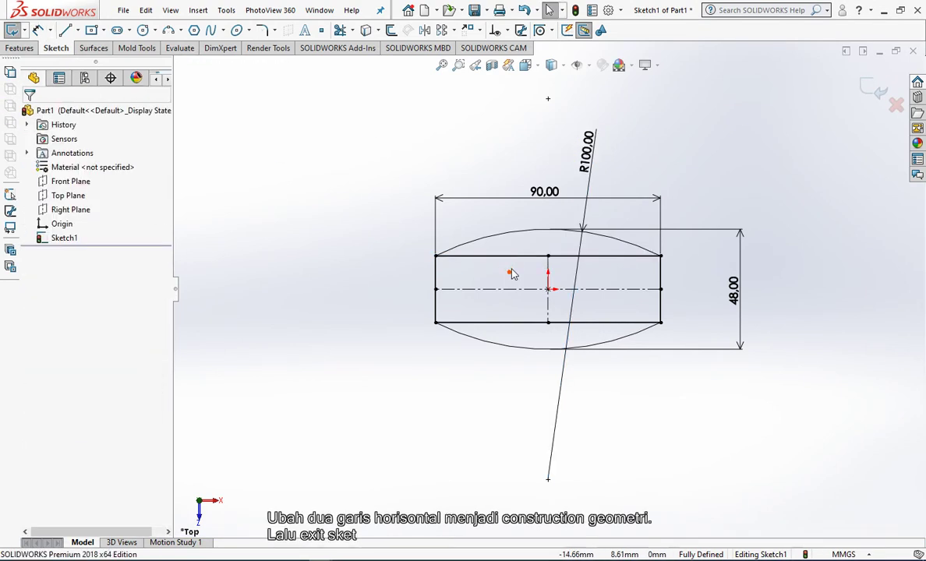
Convert the rectangle's top and bottom edges to construction lines
left_click(546, 256)
left_click(577, 219)
left_click(527, 322)
left_click(554, 287)
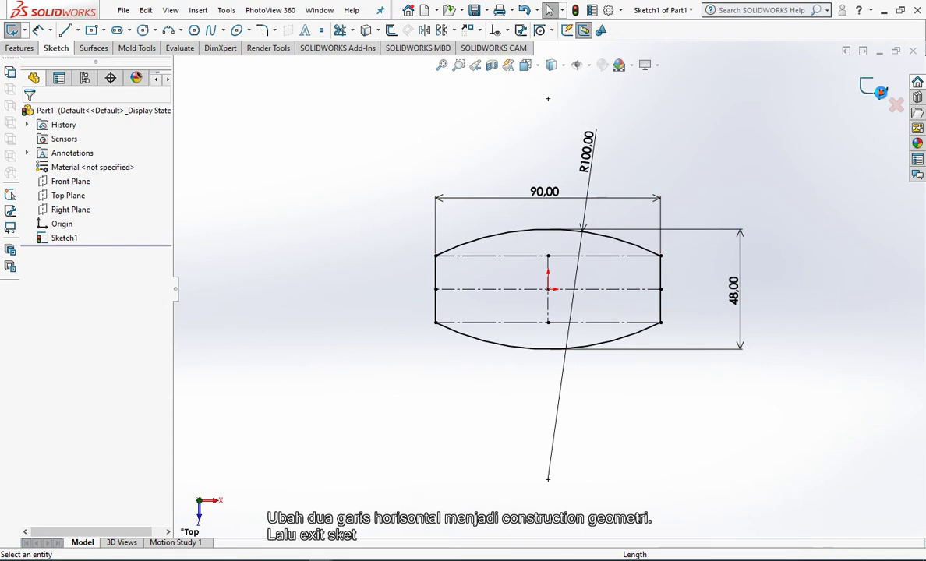
Extrude the barrel profile 160 mm as a blind boss
right_click_drag(738, 254, 734, 278)
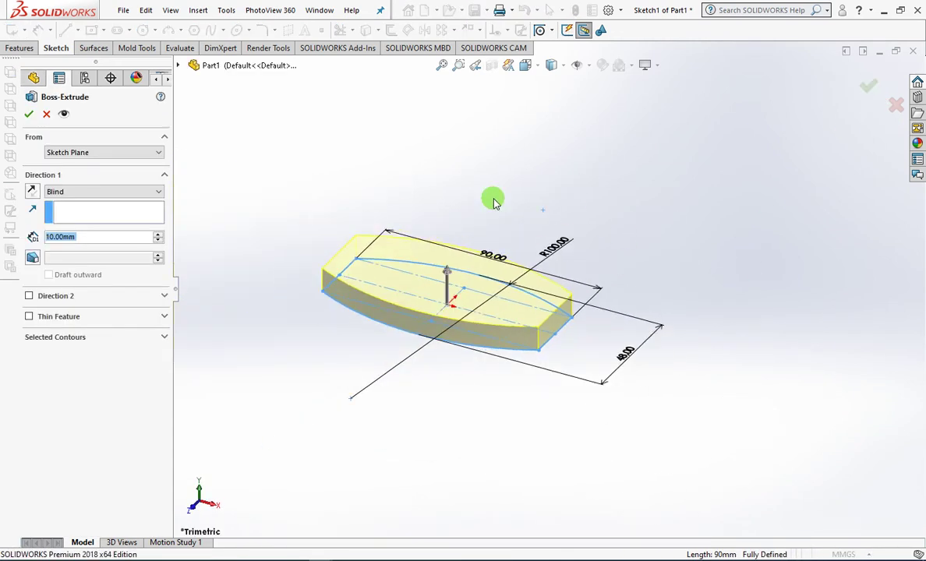
left_click(90, 238)
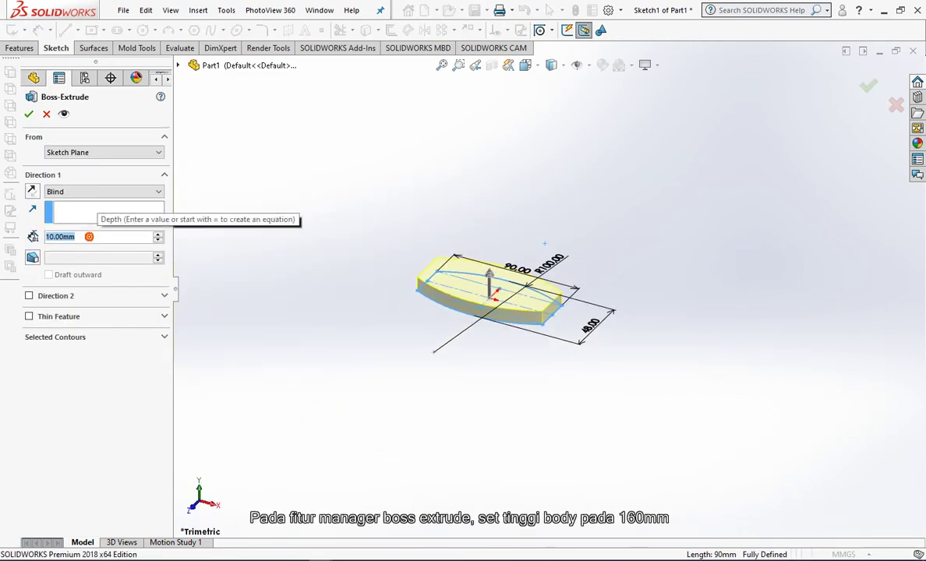
type("160")
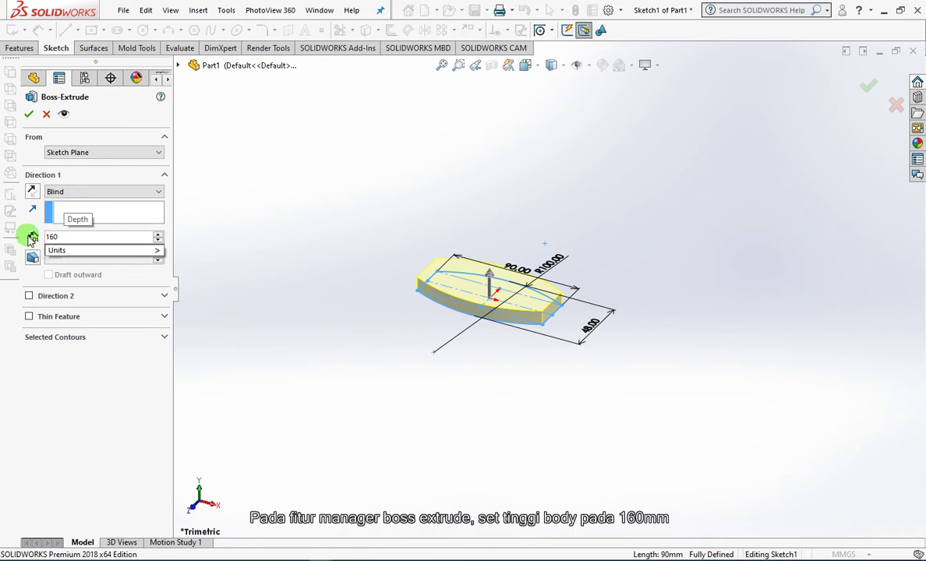
key("Return")
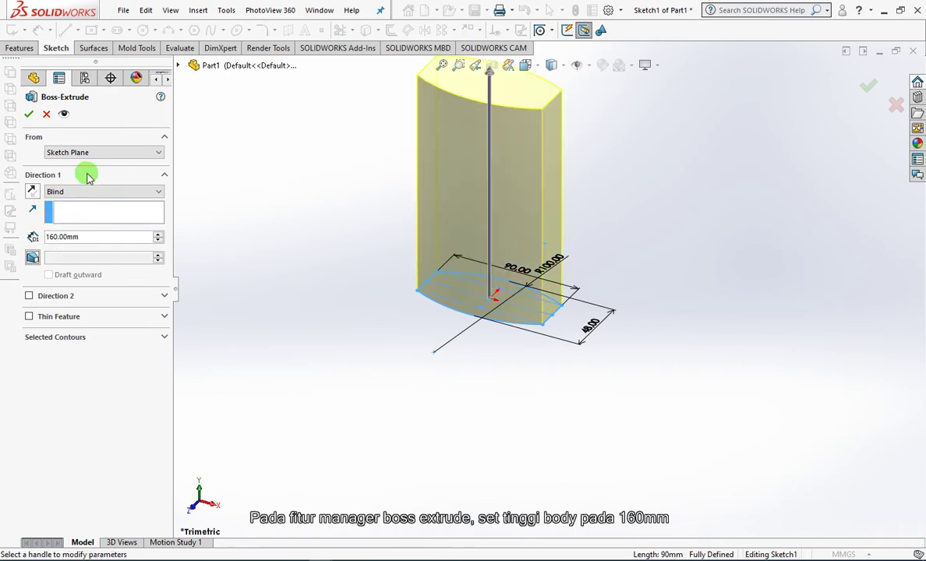
left_click(28, 114)
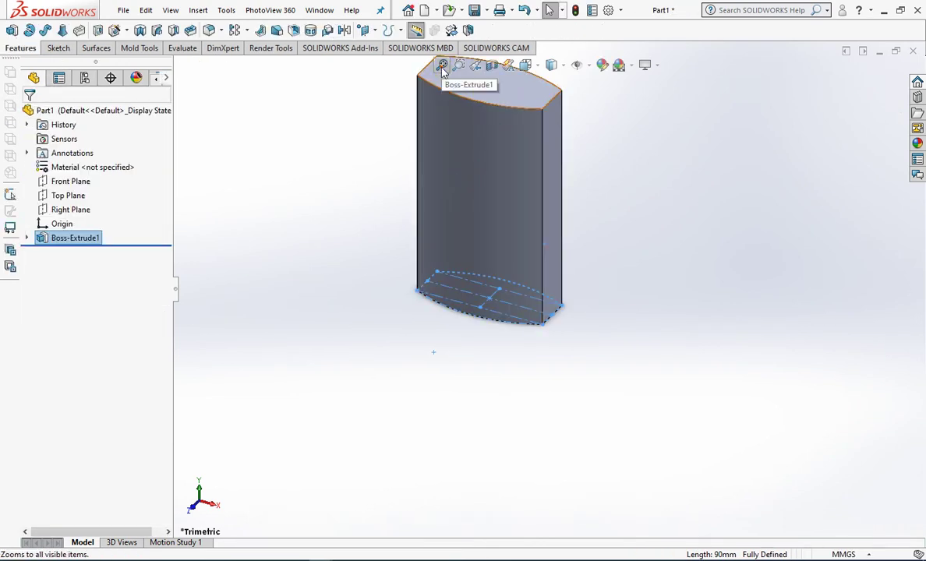
Start a sketch on the Front Plane, viewed normal to the front
left_click(441, 65)
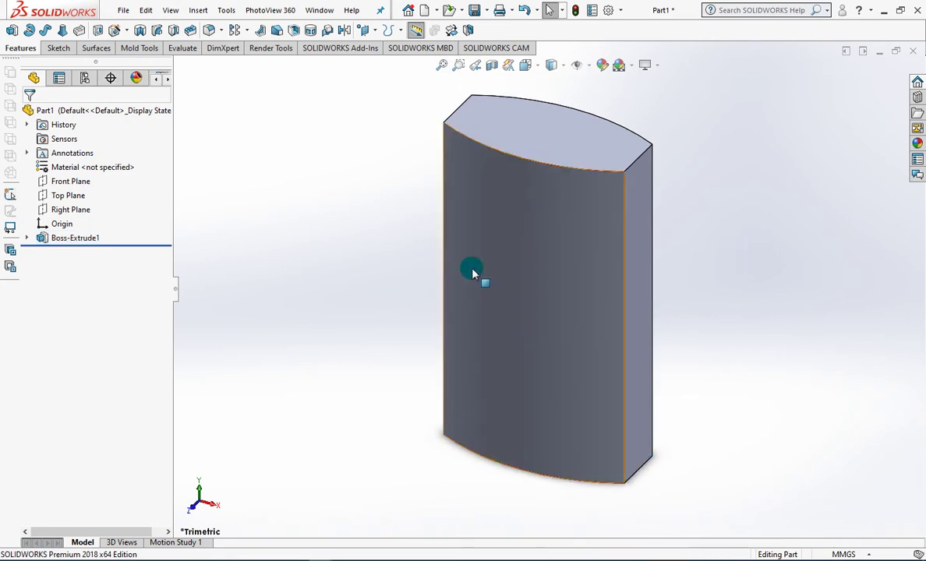
left_click(78, 182)
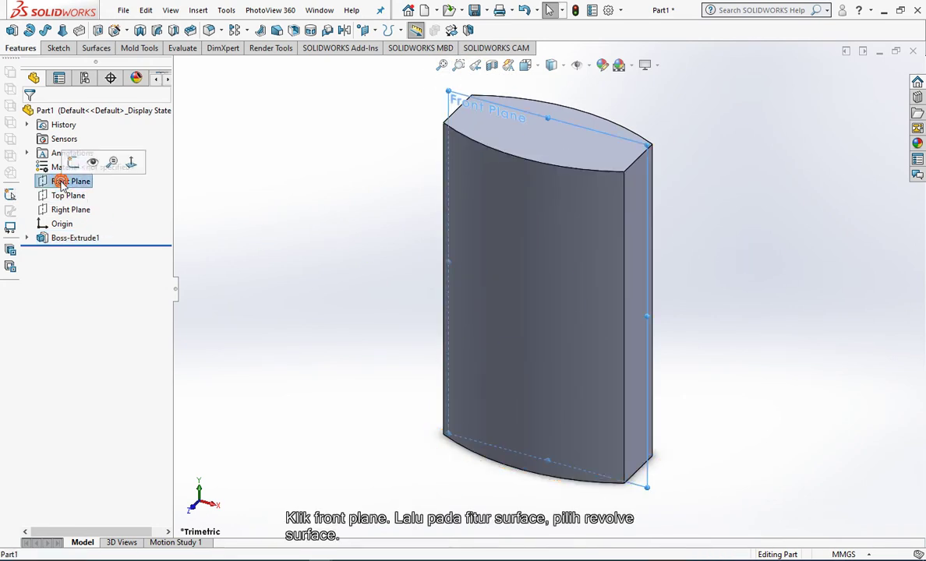
left_click(92, 48)
left_click(28, 32)
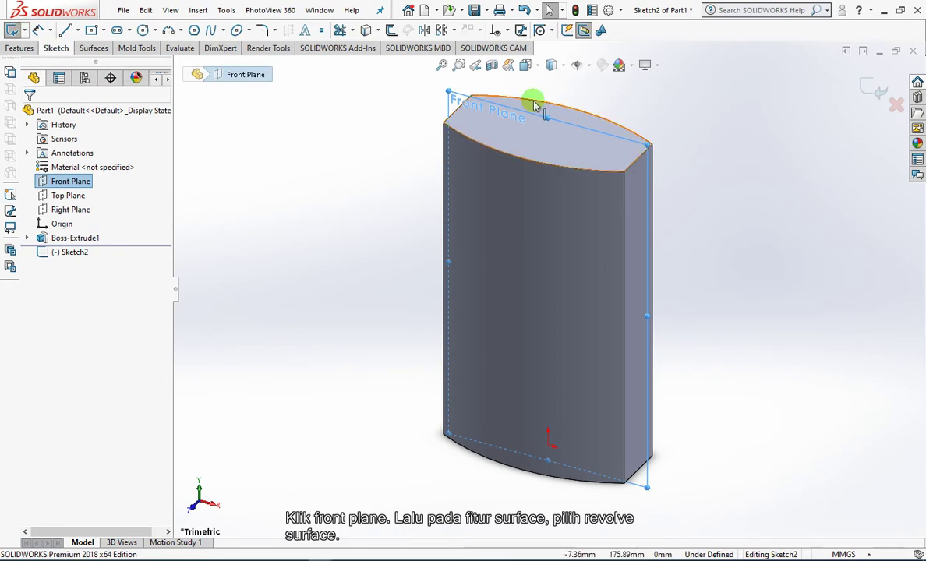
left_click(525, 65)
left_click(545, 119)
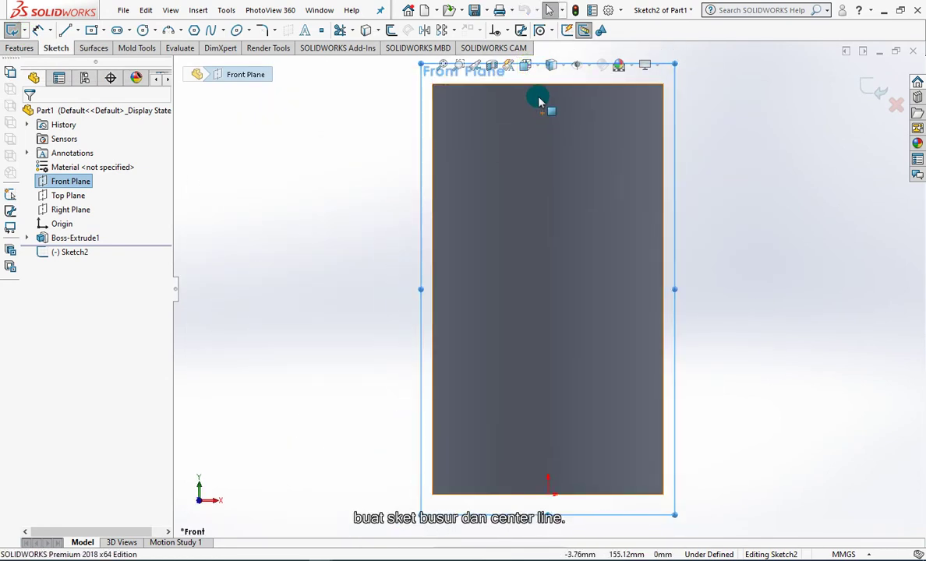
Draw a three-point arc from the body's top edge down to its left edge
left_click(168, 30)
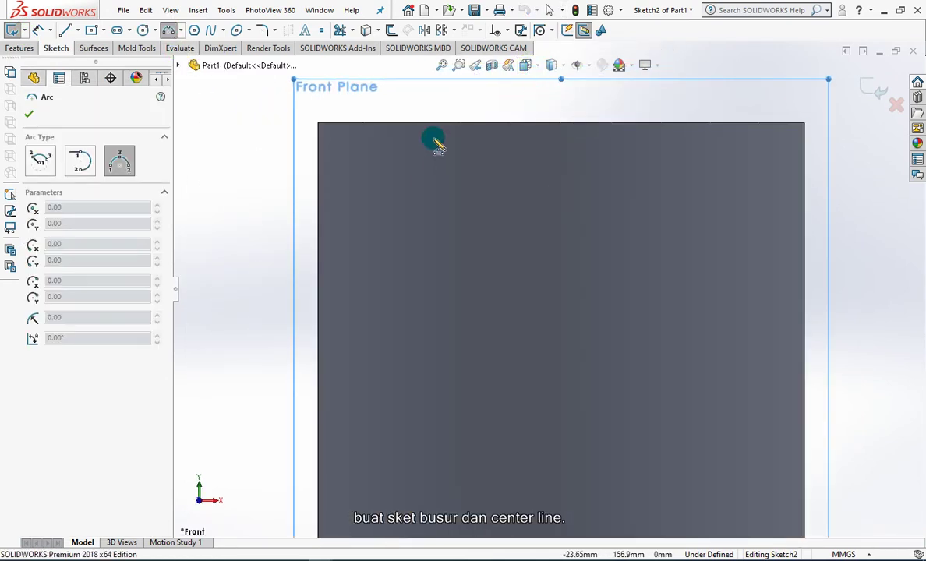
left_click(444, 124)
left_click(318, 308)
left_click(377, 255)
Add a vertical construction centreline ending at the top edge
left_click(80, 30)
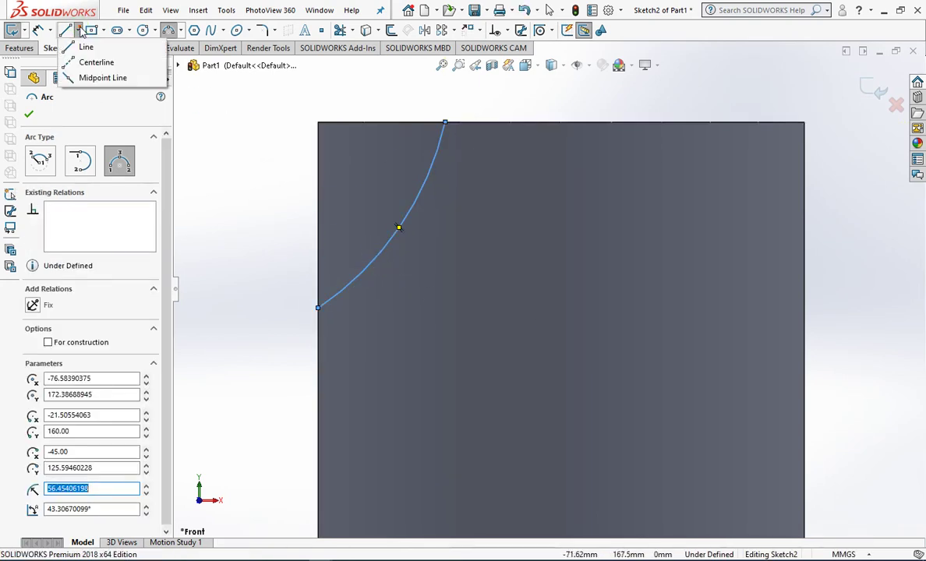
left_click(96, 63)
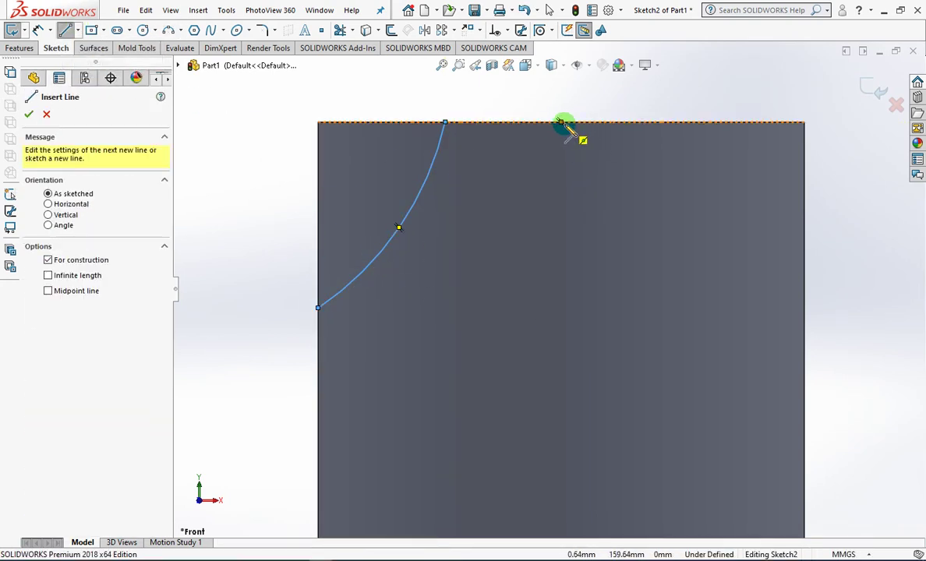
left_click(562, 309)
right_click(562, 312)
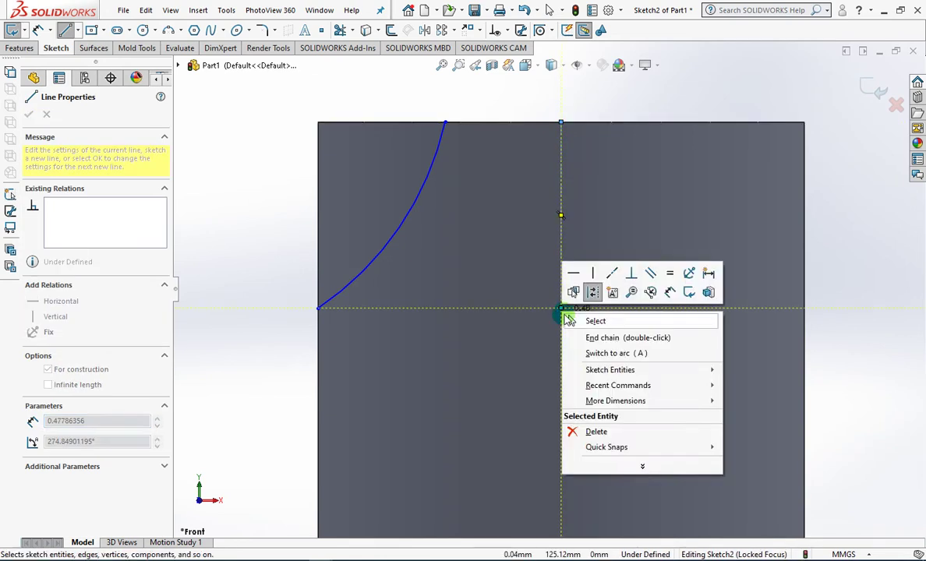
left_click(600, 321)
Dimension the arc's top endpoint 18 mm from the centreline
left_click(41, 31)
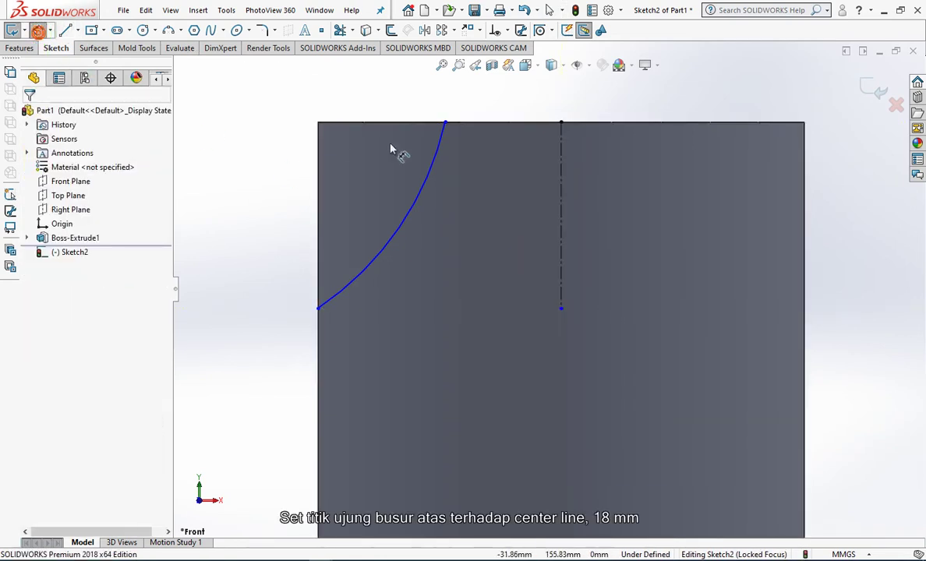
left_click(445, 123)
left_click(563, 149)
left_click(520, 109)
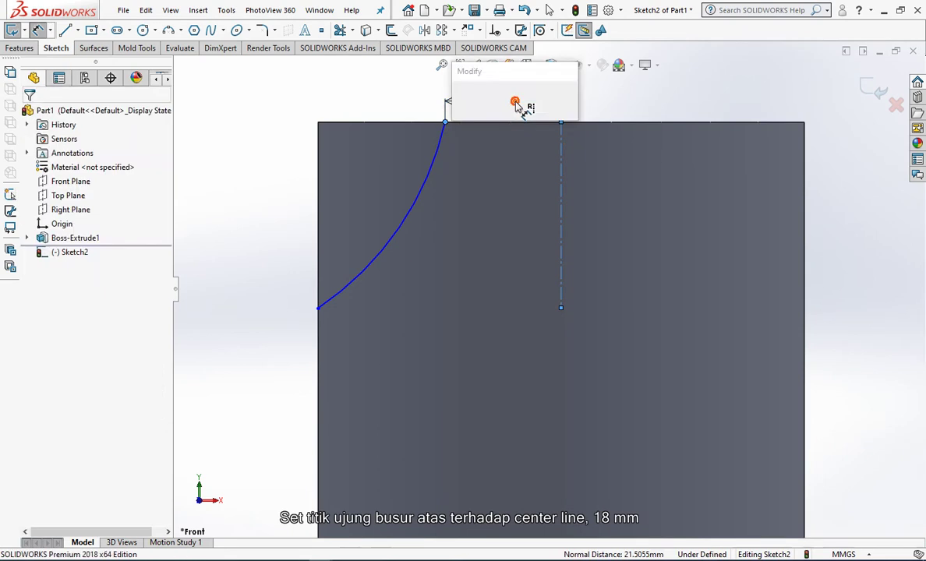
type("18")
left_click(462, 99)
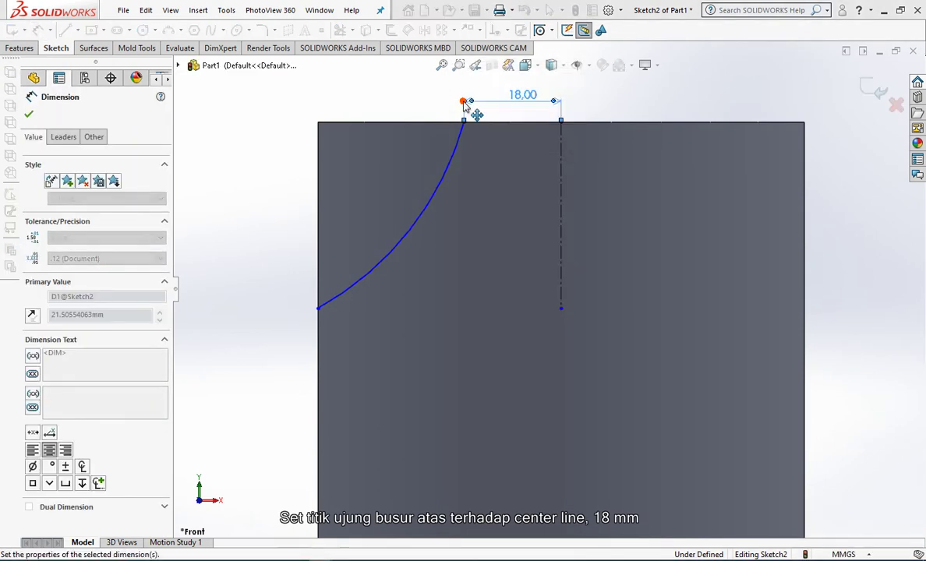
Dimension the arc's lower endpoint 24 mm below the top edge
left_click(317, 308)
left_click(350, 122)
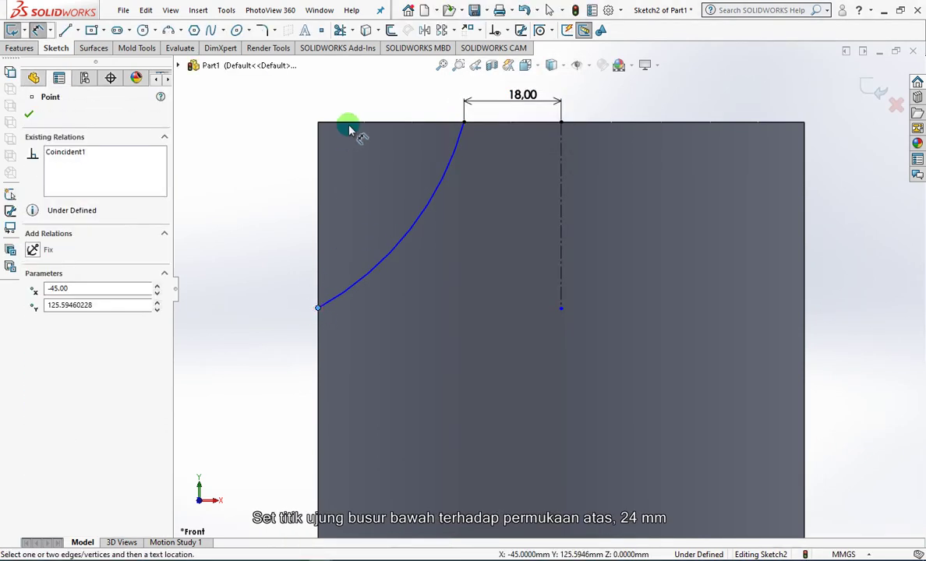
left_click(247, 199)
type("24")
left_click(191, 195)
Set the arc radius to 40 mm, then exit the sketch into a Revolved Surface
left_click(372, 217)
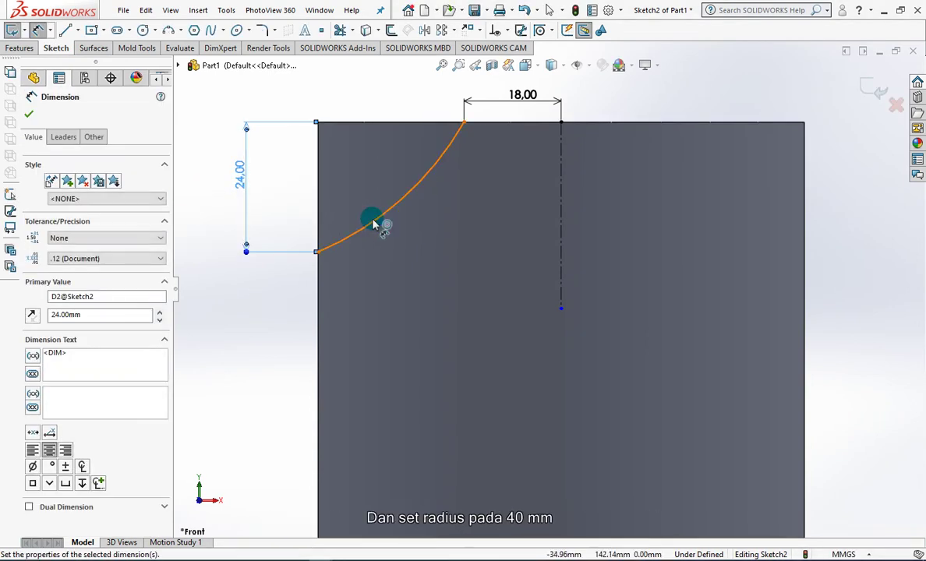
left_click(434, 266)
type("40")
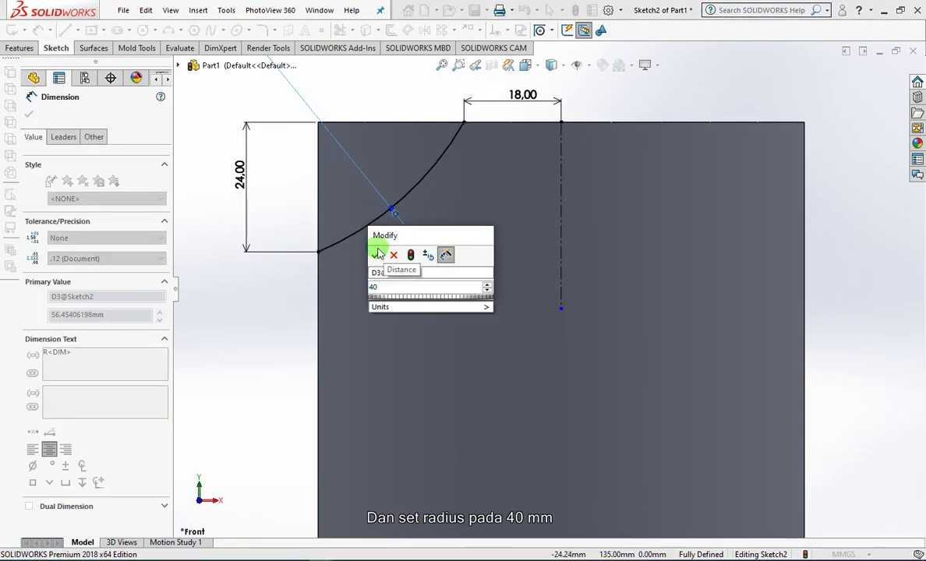
left_click(379, 255)
left_click_drag(440, 258, 416, 207)
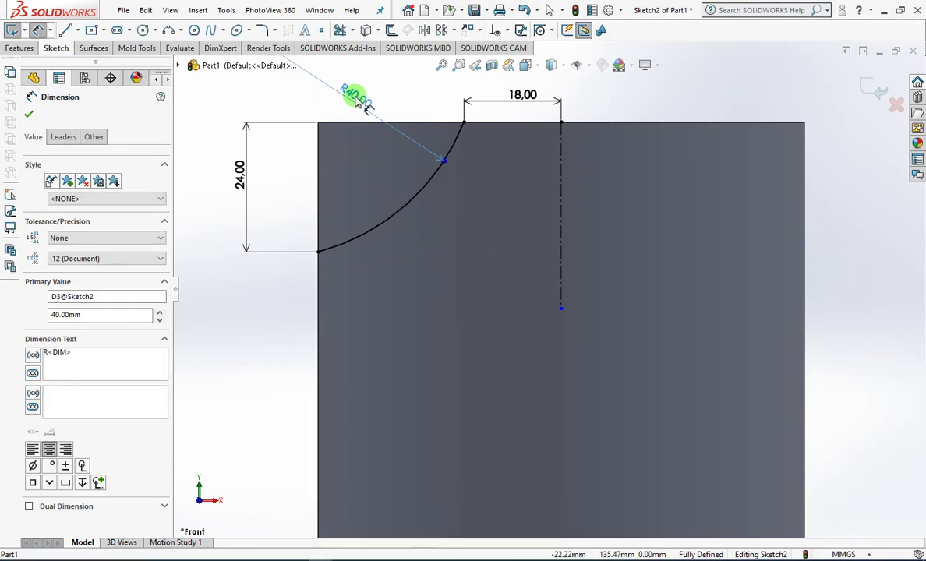
left_click(254, 92)
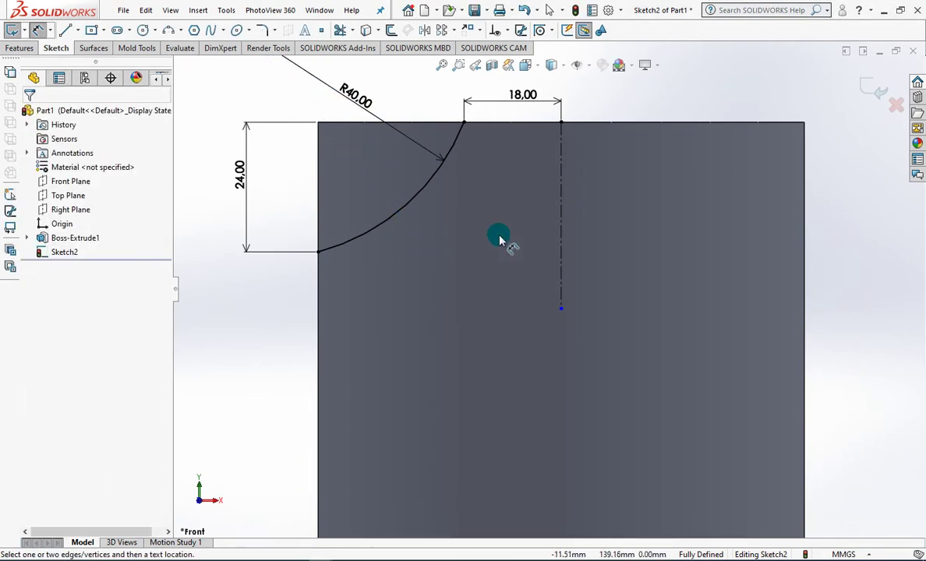
scroll(507, 245, "up", 2)
left_click(871, 91)
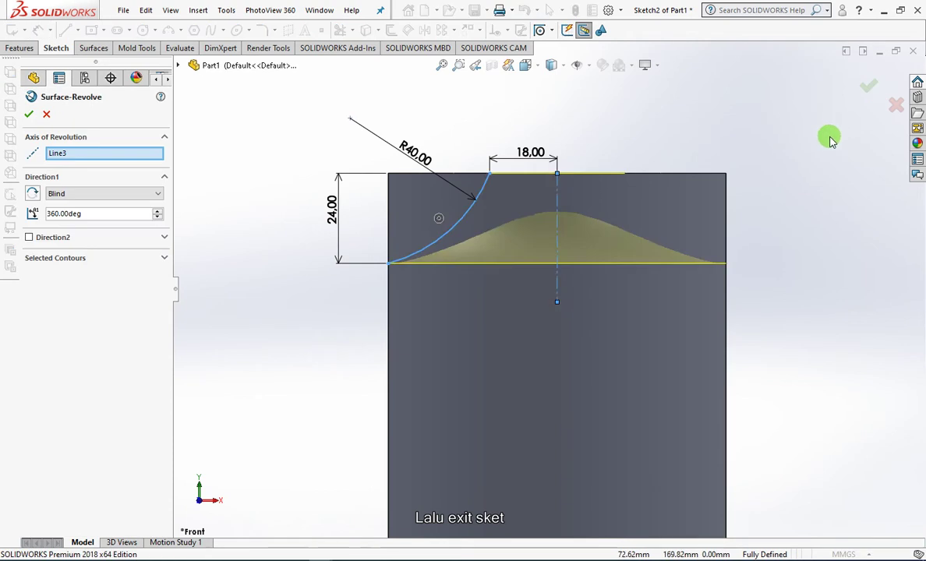
Create the 360° revolved surface and extend it 5 mm as the same surface
left_click(28, 116)
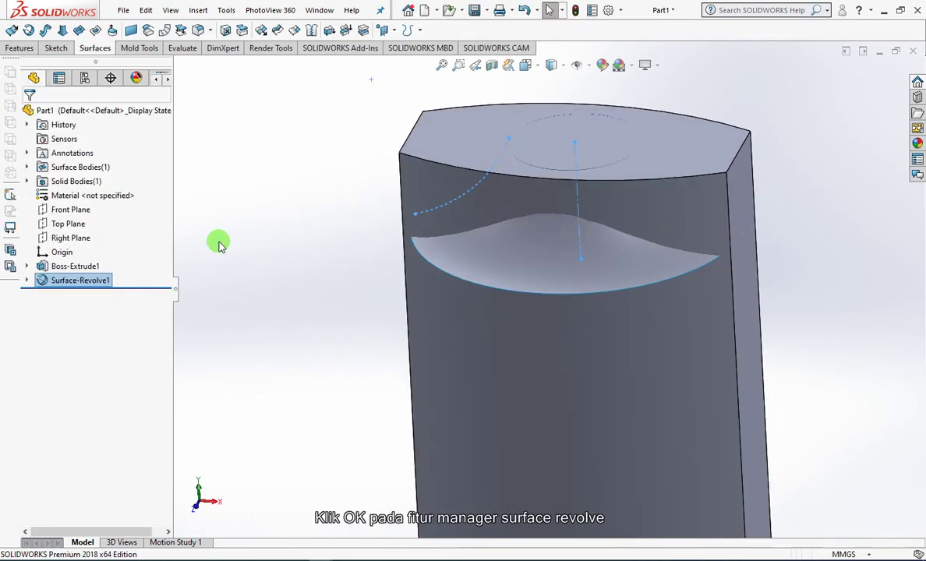
left_click(242, 29)
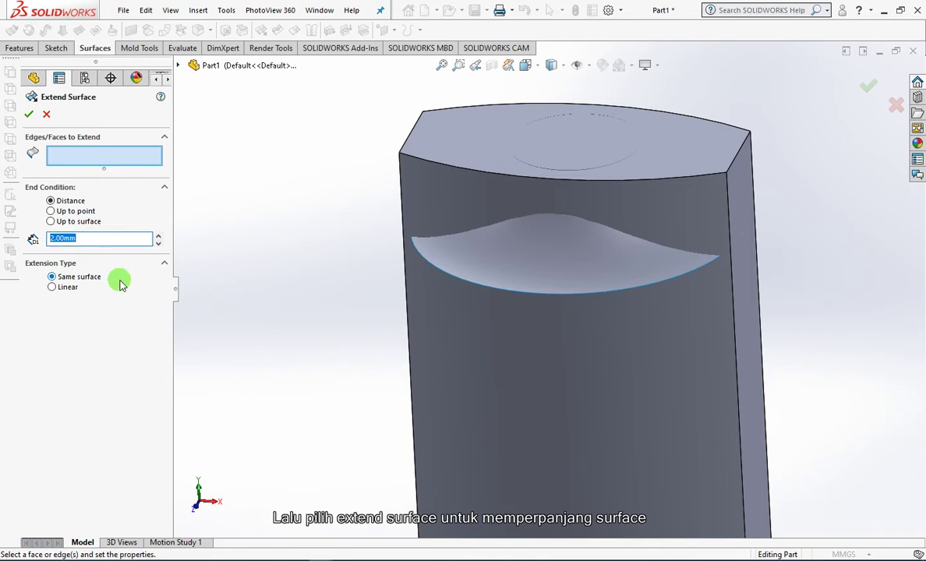
left_click(475, 265)
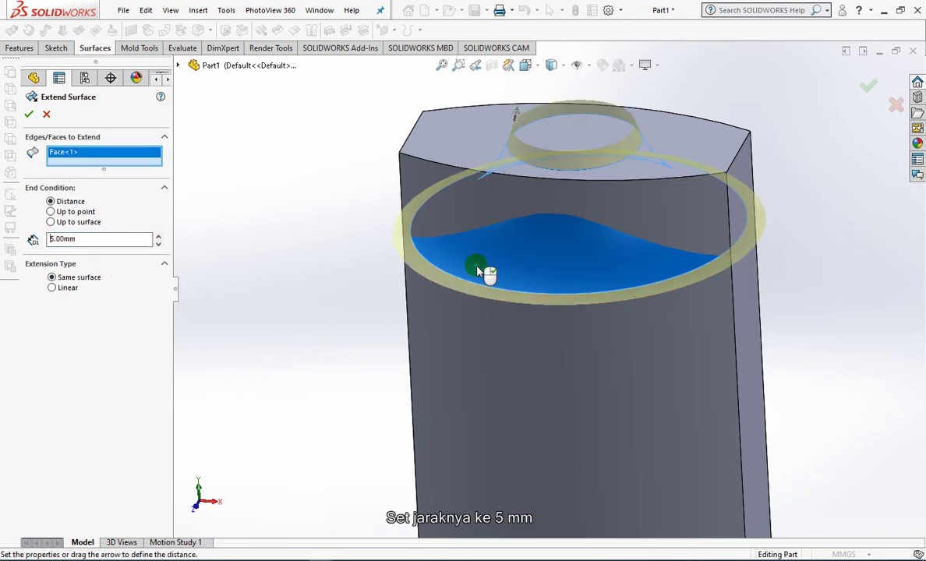
left_click(28, 115)
mouse_move(289, 248)
middle_mouse_down()
mouse_move(304, 223)
mouse_move(317, 345)
mouse_move(321, 182)
middle_mouse_up()
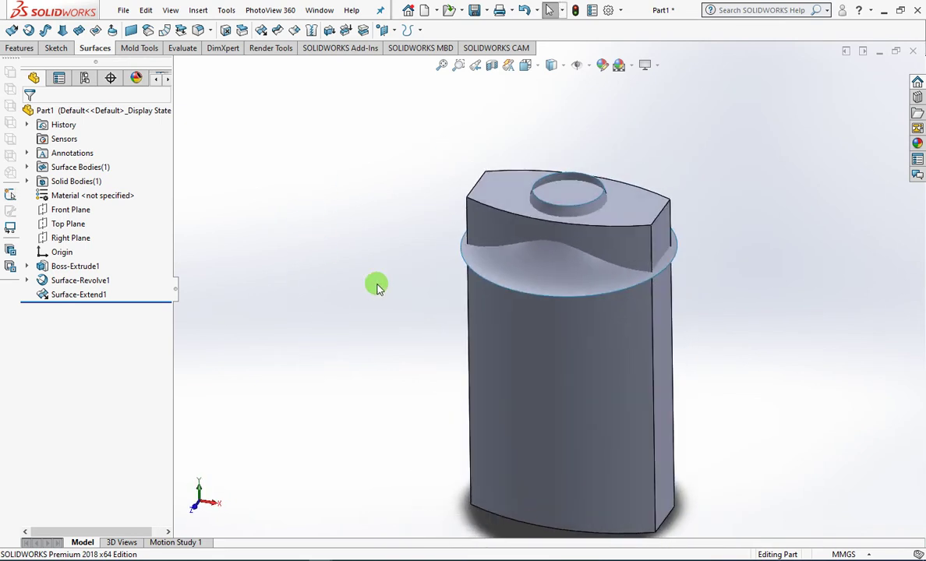
scroll(760, 260, "down", 2)
Split the bottle body with Surface-Extend1 into cut bodies, keeping the top piece
left_click(21, 48)
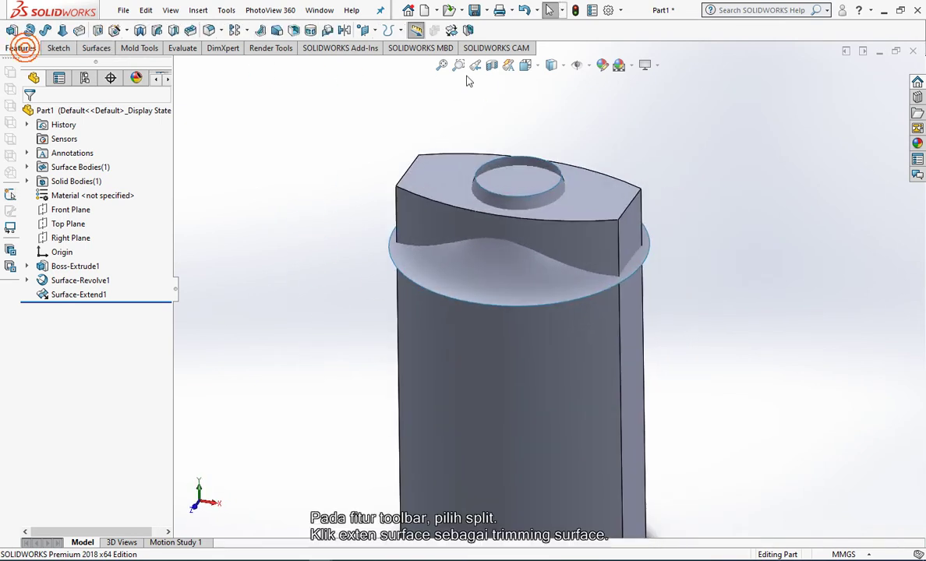
left_click(425, 30)
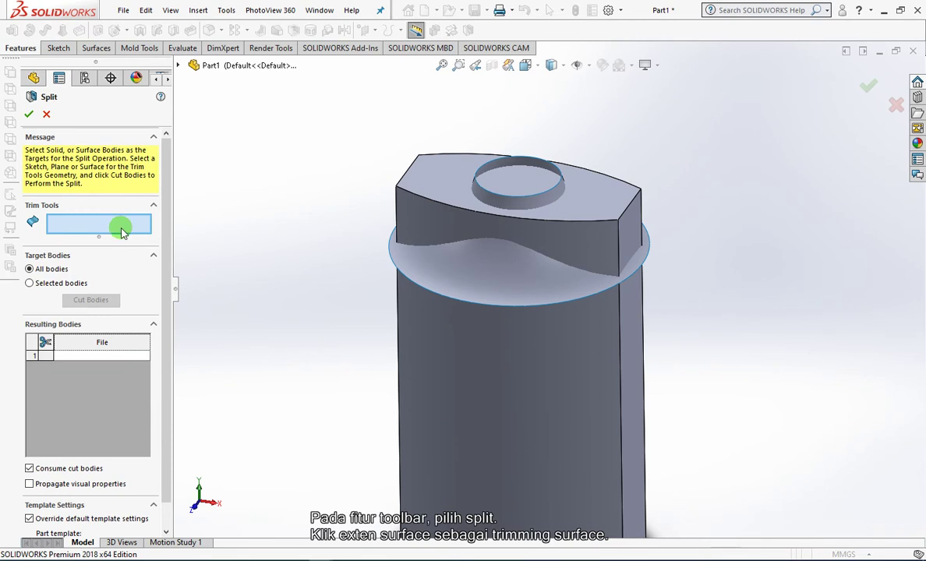
left_click(473, 293)
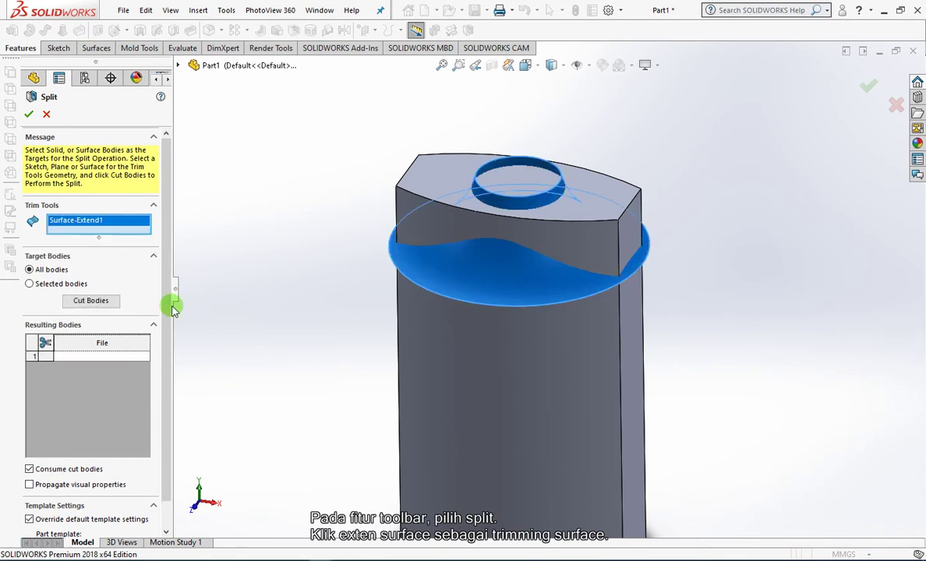
left_click(76, 307)
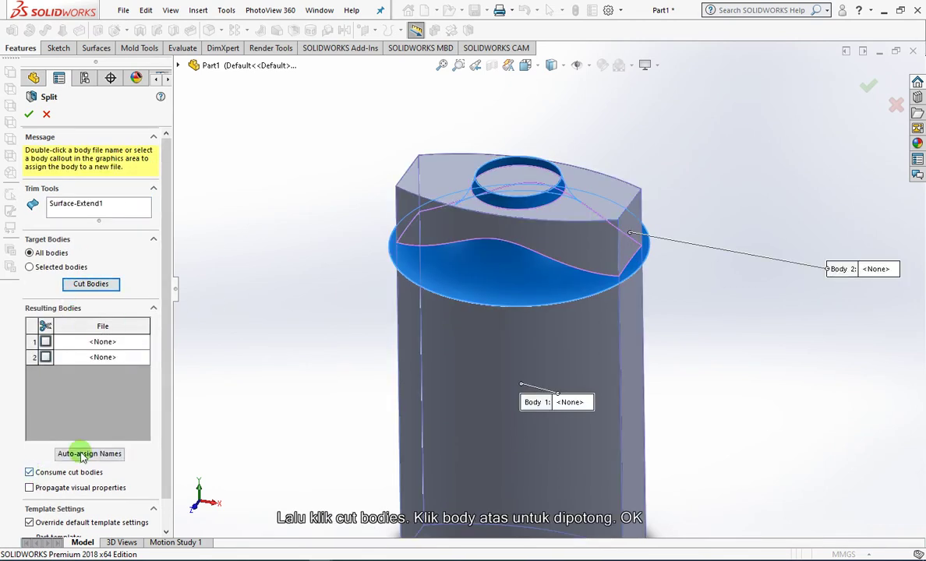
left_click(432, 181)
left_click(28, 114)
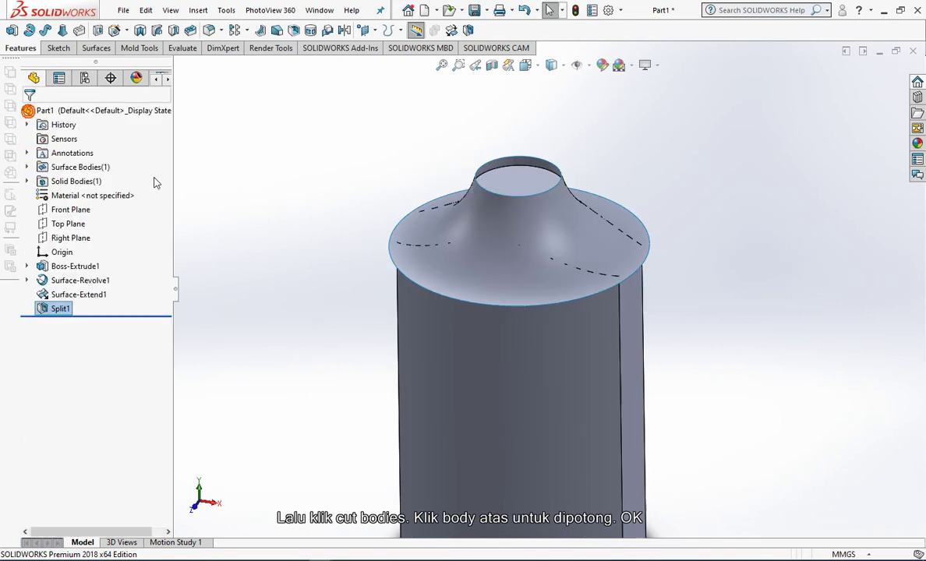
Hide the revolved surface and return to the front view
left_click(454, 299)
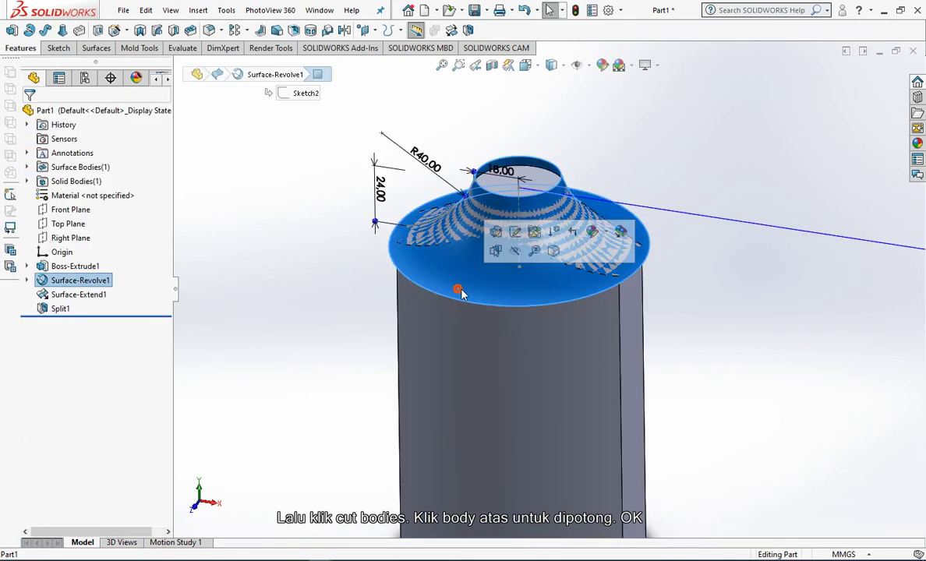
left_click(511, 255)
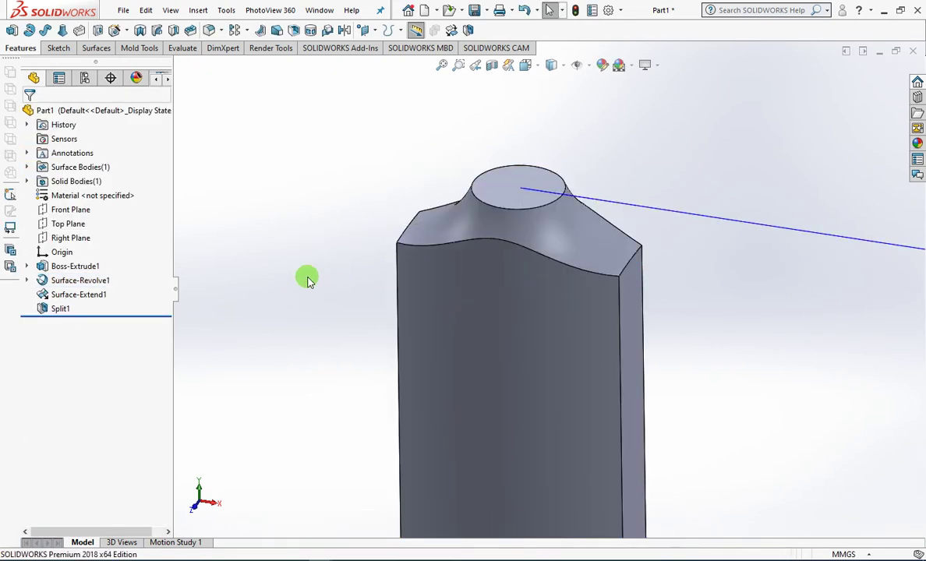
left_click(526, 66)
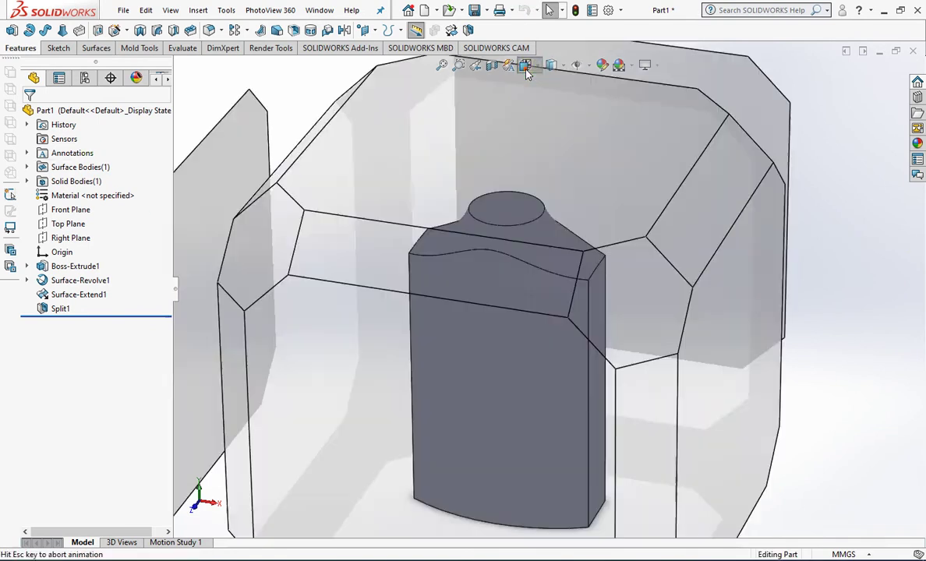
left_click(544, 118)
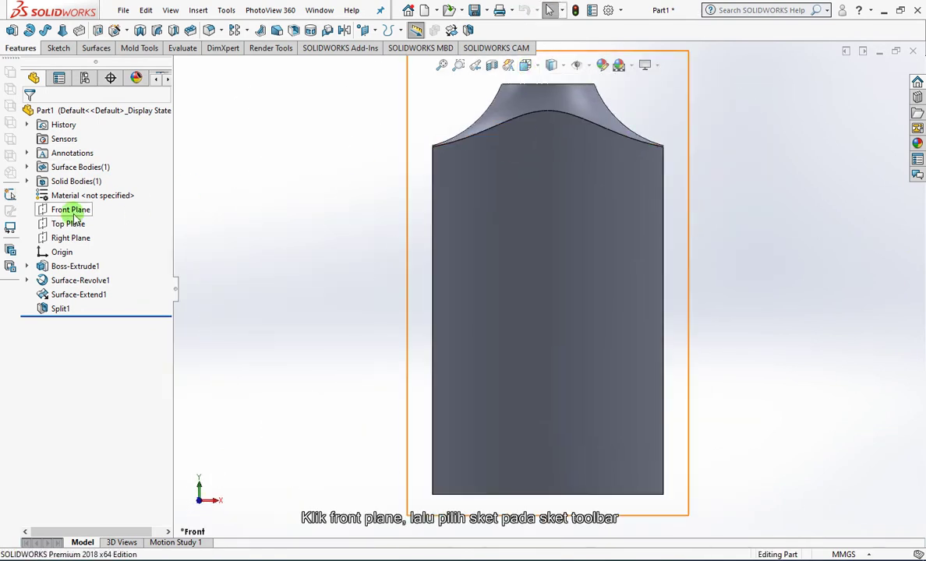
On a Front Plane sketch, draw a spline from the left shoulder down to the base
left_click(74, 216)
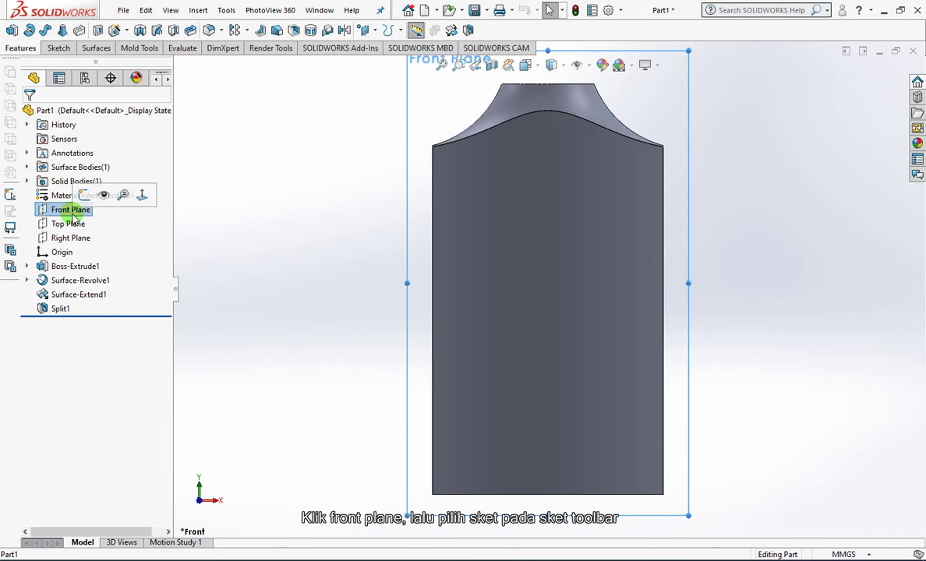
left_click(58, 48)
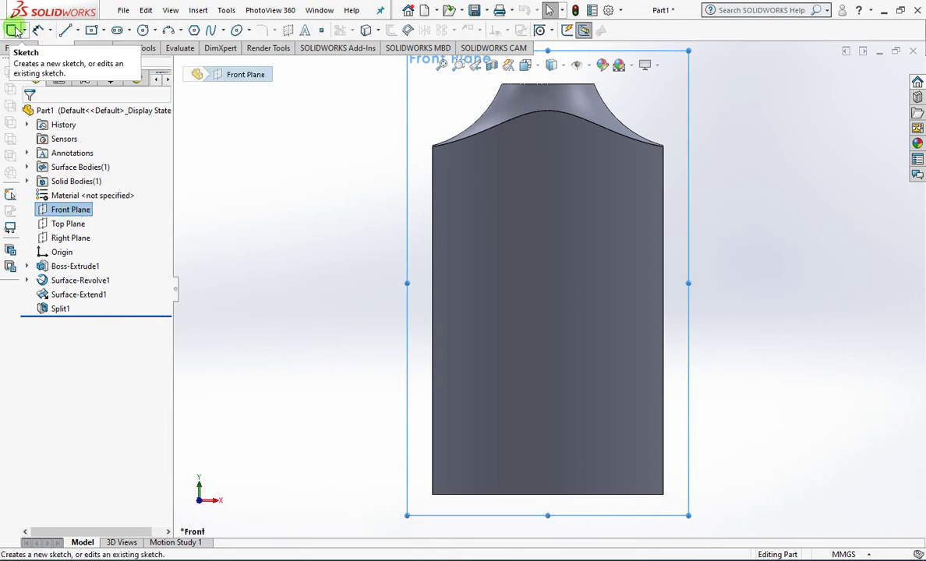
left_click(14, 30)
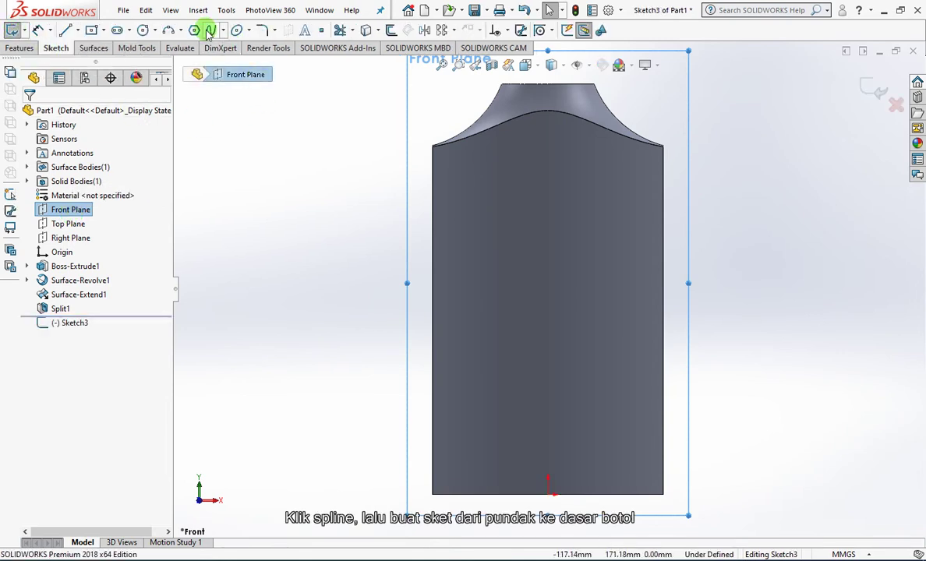
left_click(472, 124)
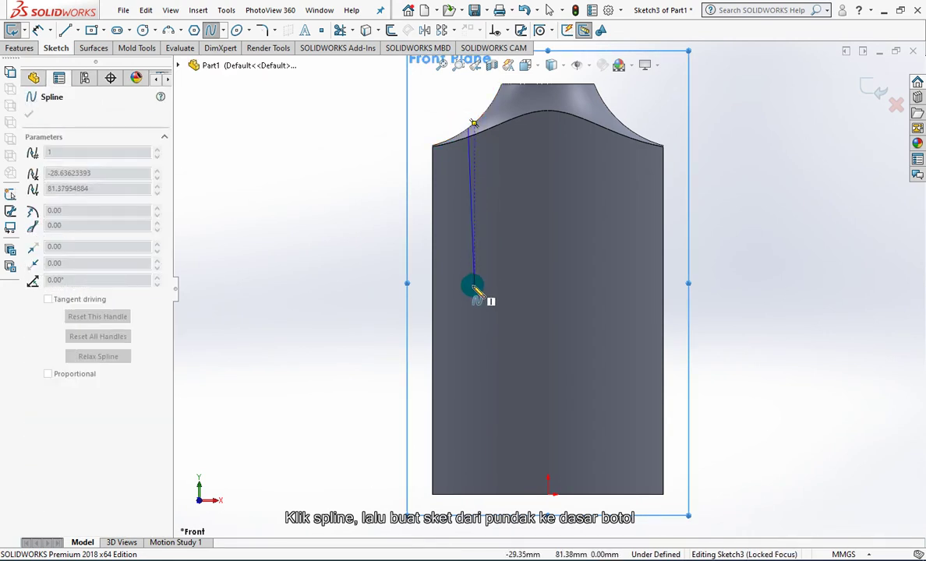
left_click(468, 494)
right_click(527, 472)
left_click(516, 474)
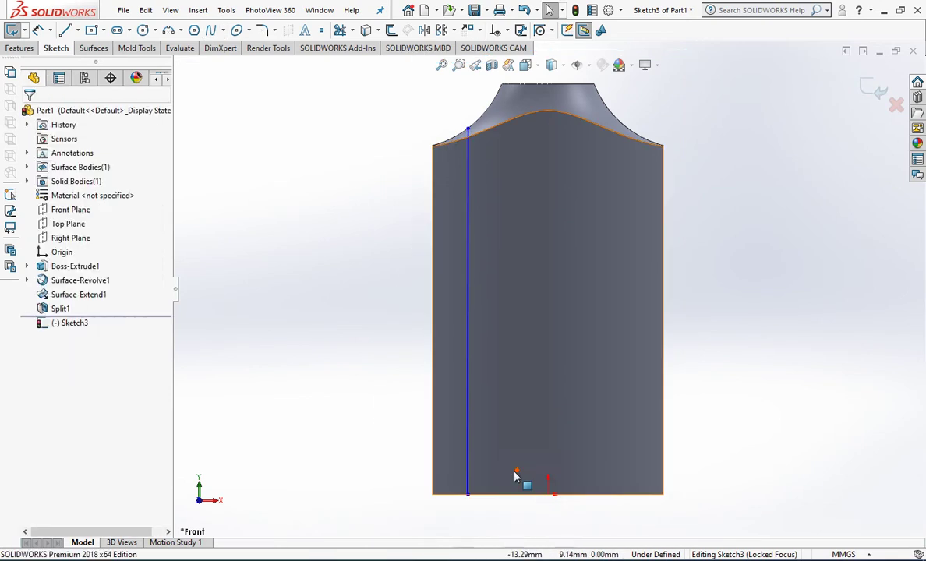
left_click(37, 31)
Dimension the spline's bottom endpoint 34 mm from the origin
left_click(468, 496)
left_click(548, 493)
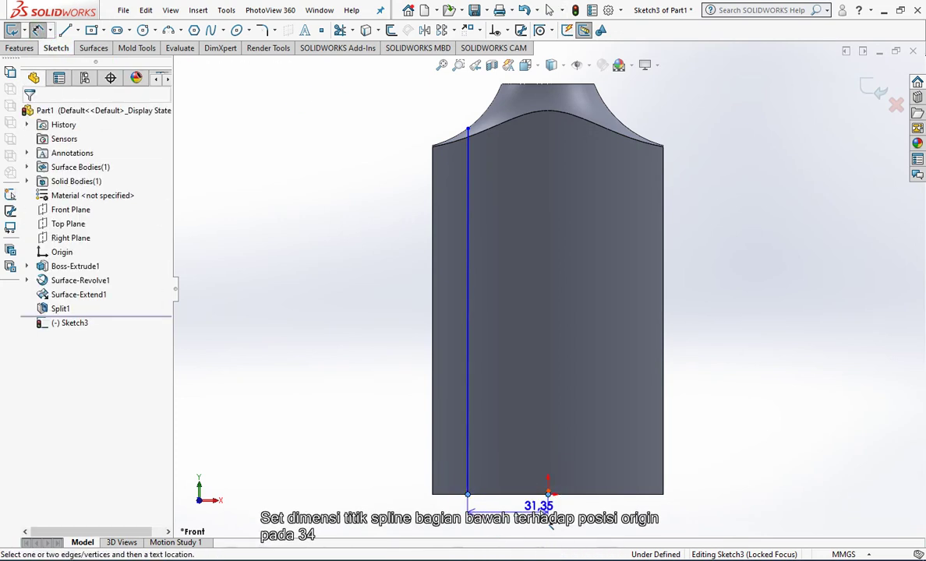
left_click(507, 529)
type("34")
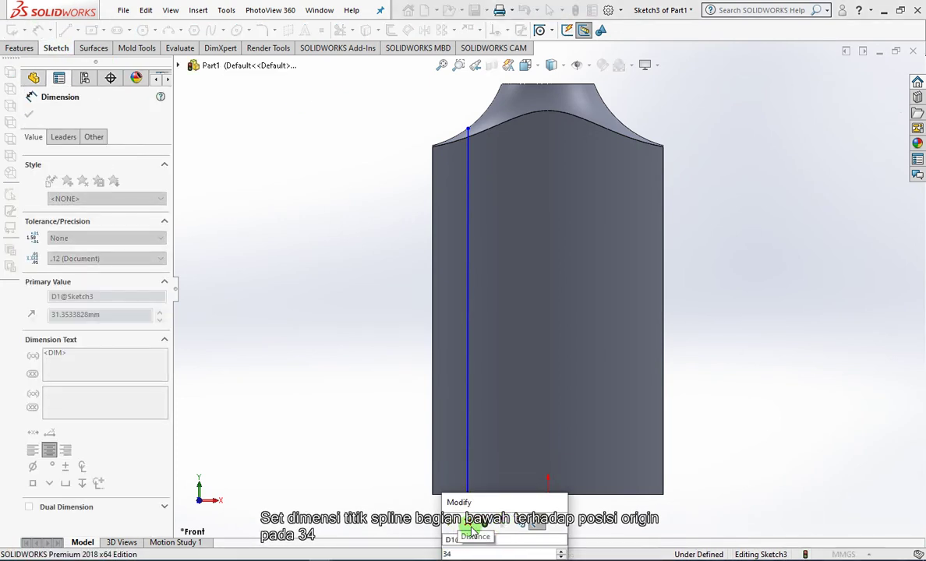
key("Return")
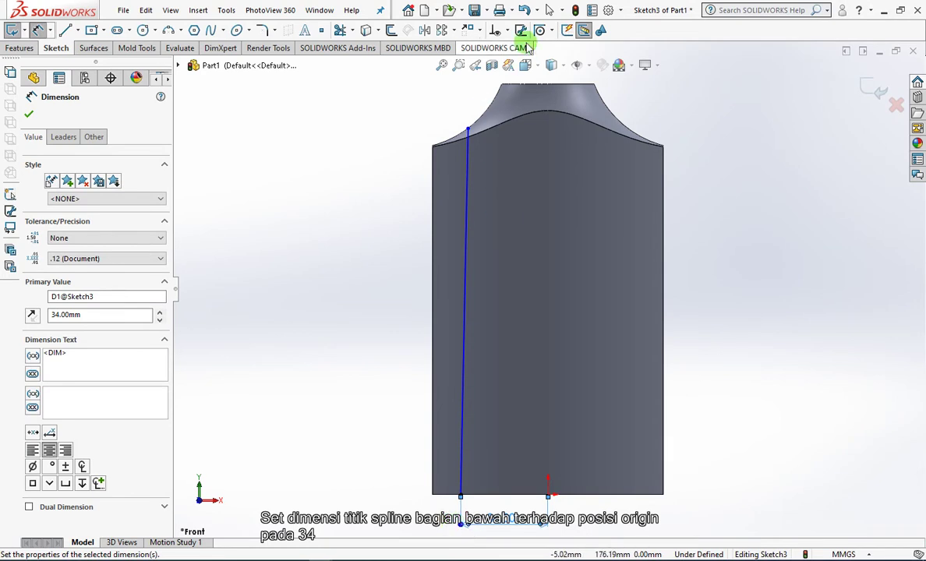
right_click(403, 451)
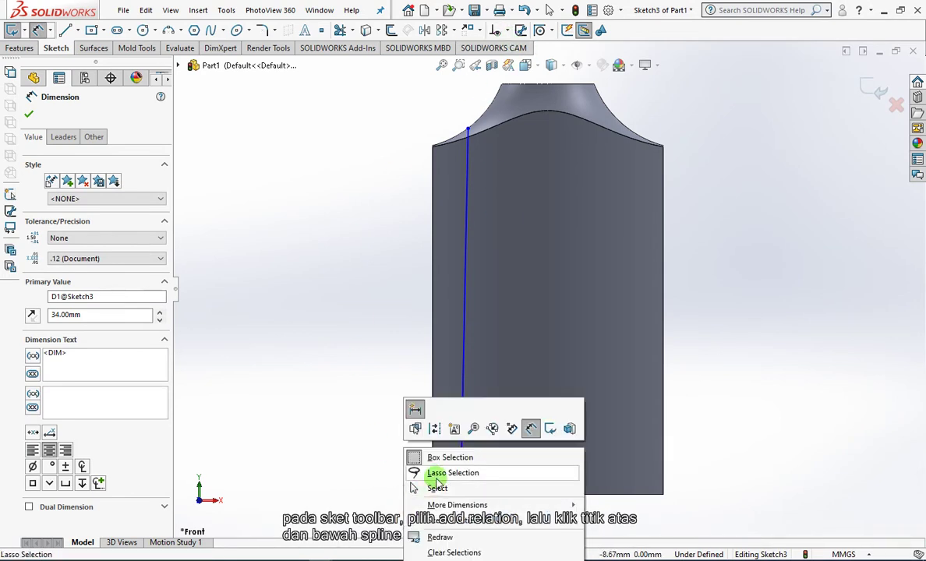
left_click(460, 389)
Make the spline's two end points vertical to each other
left_click(507, 30)
left_click(512, 62)
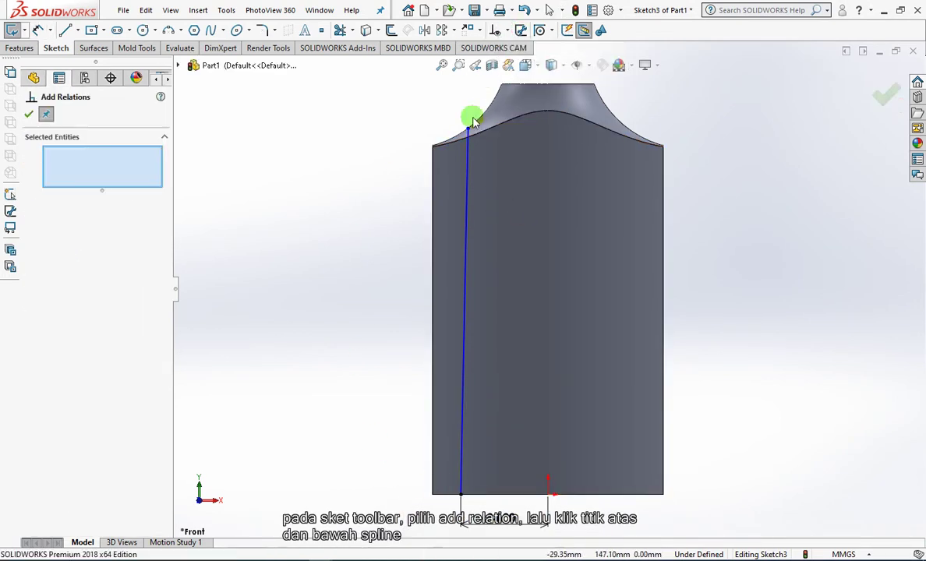
left_click(468, 129)
left_click(461, 499)
left_click(462, 499)
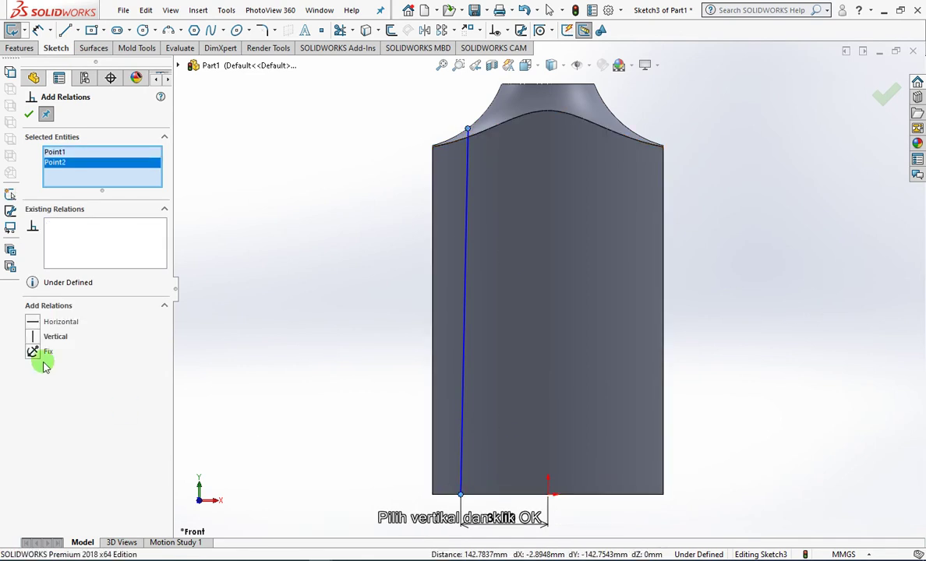
left_click(33, 334)
left_click(28, 113)
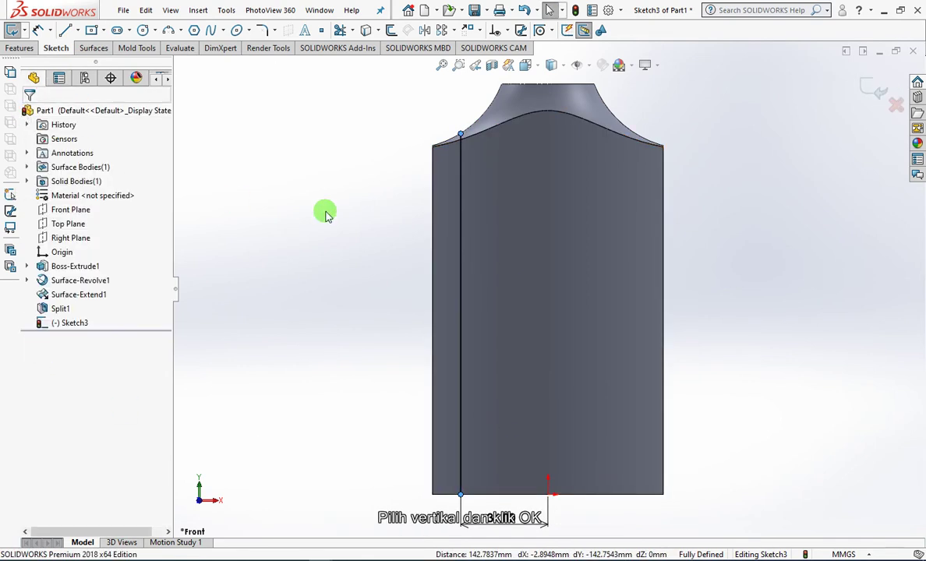
Offset the bottle's left edge 5 mm inward as a construction line
left_click(392, 30)
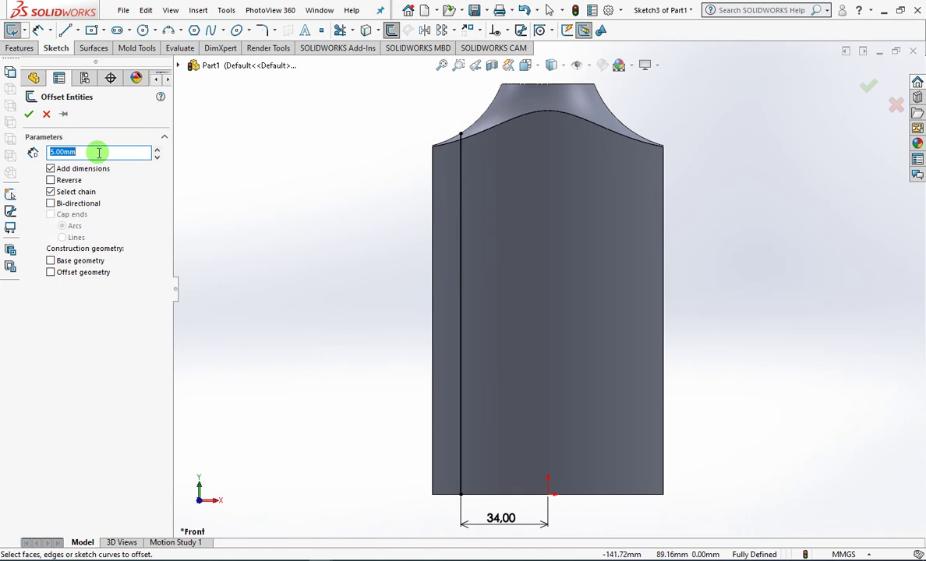
type("5")
left_click(433, 297)
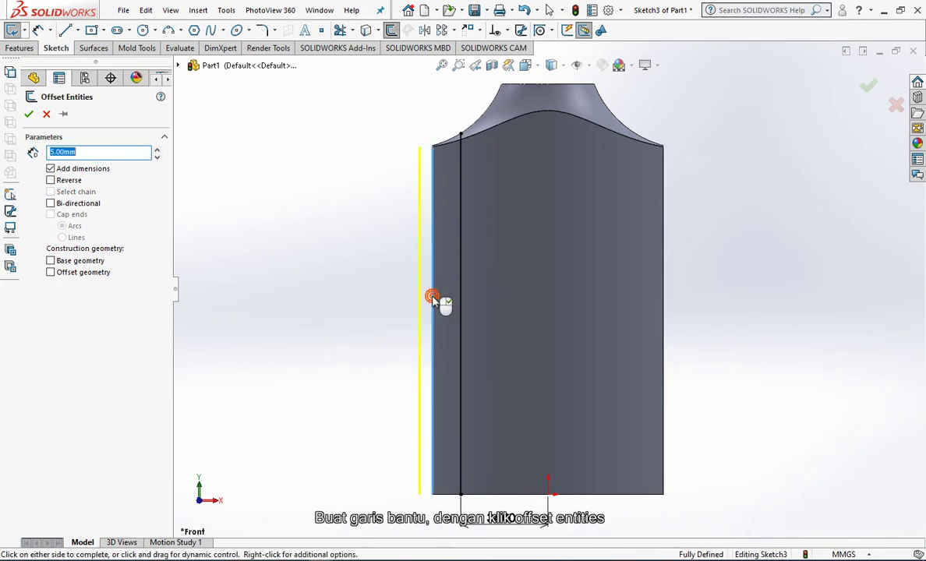
left_click(29, 113)
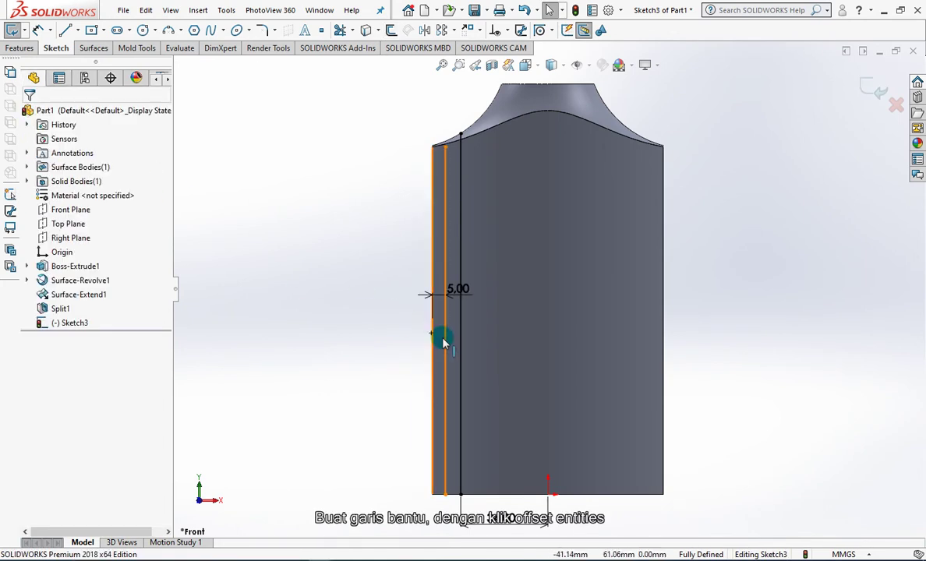
left_click(445, 315)
left_click(482, 305)
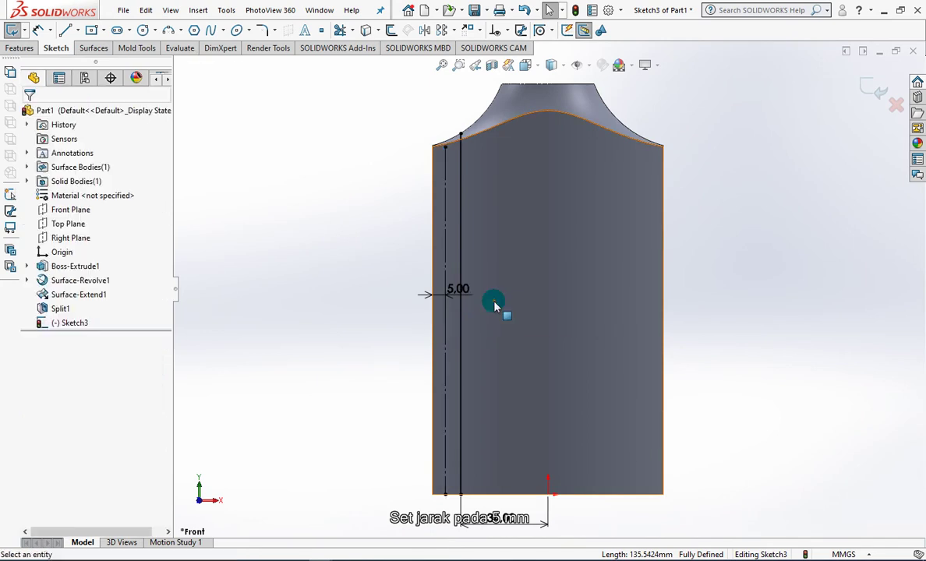
left_click(465, 269)
Bend Sketch3's spline into an S-curve bowing toward the 5 mm guide line, then exit the sketch
left_click_drag(464, 352, 440, 412)
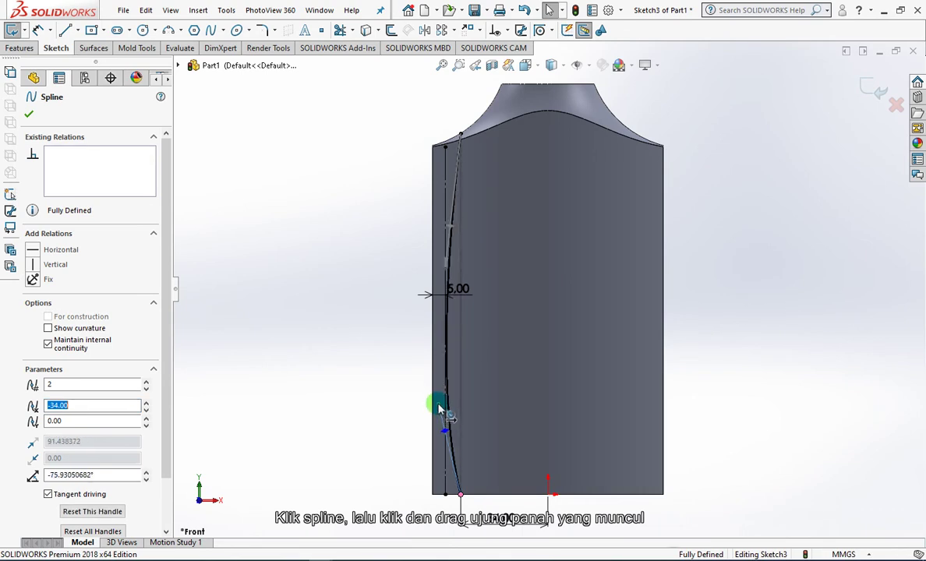
left_click_drag(441, 264, 483, 244)
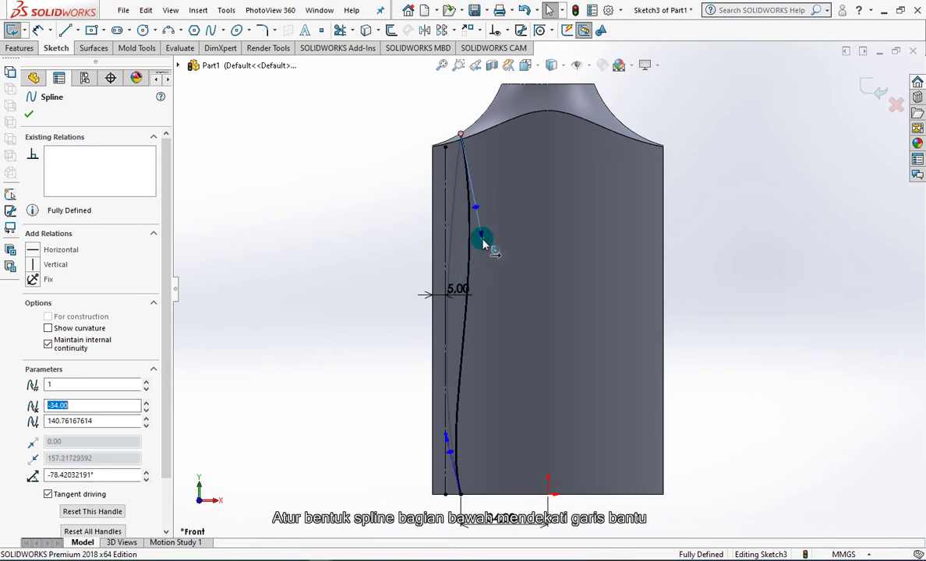
left_click_drag(445, 435, 427, 373)
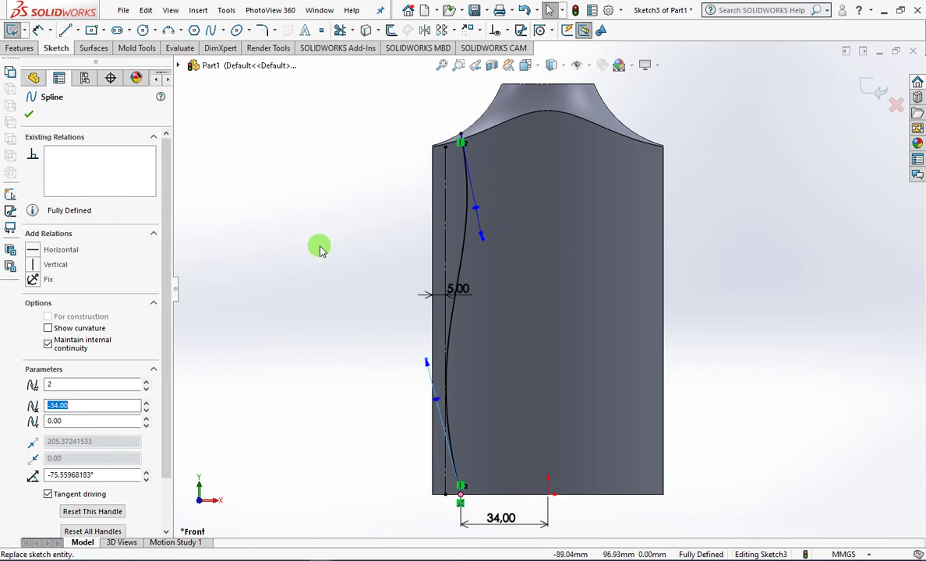
left_click(28, 114)
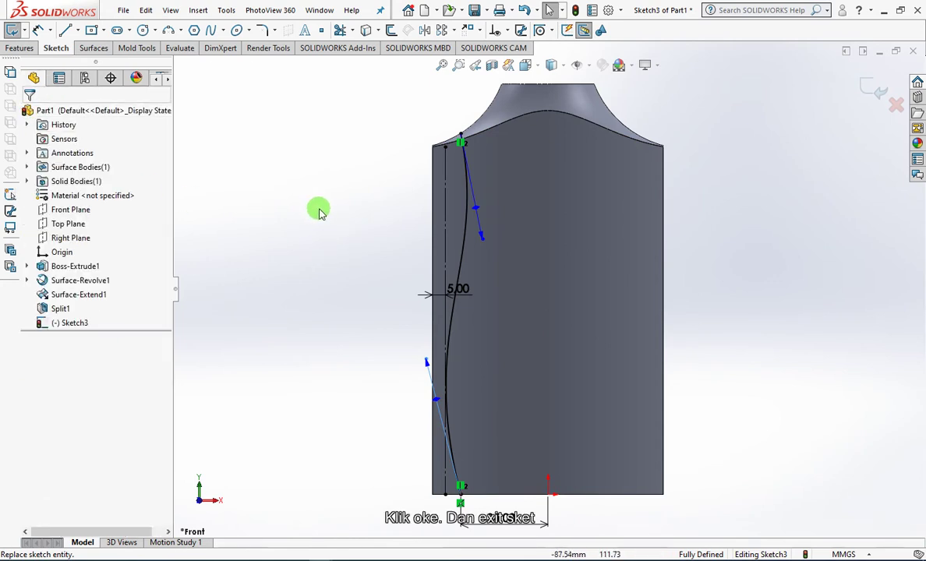
left_click(873, 89)
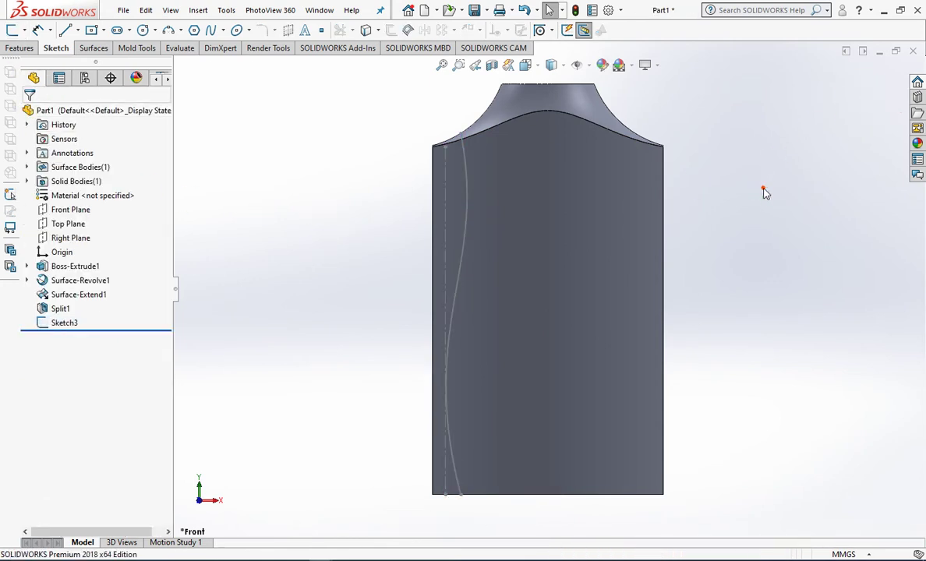
Start a sketch on the bottle's bottom face, viewed Normal To, and draw a 3-point arc
mouse_move(764, 209)
middle_mouse_down()
mouse_move(760, 195)
mouse_move(768, 320)
mouse_move(733, 186)
middle_mouse_up()
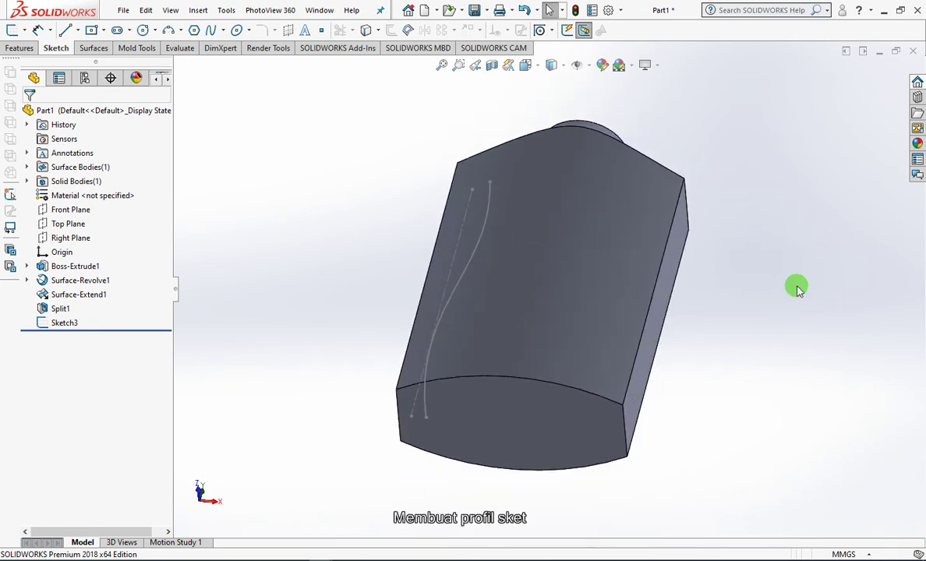
left_click(521, 463)
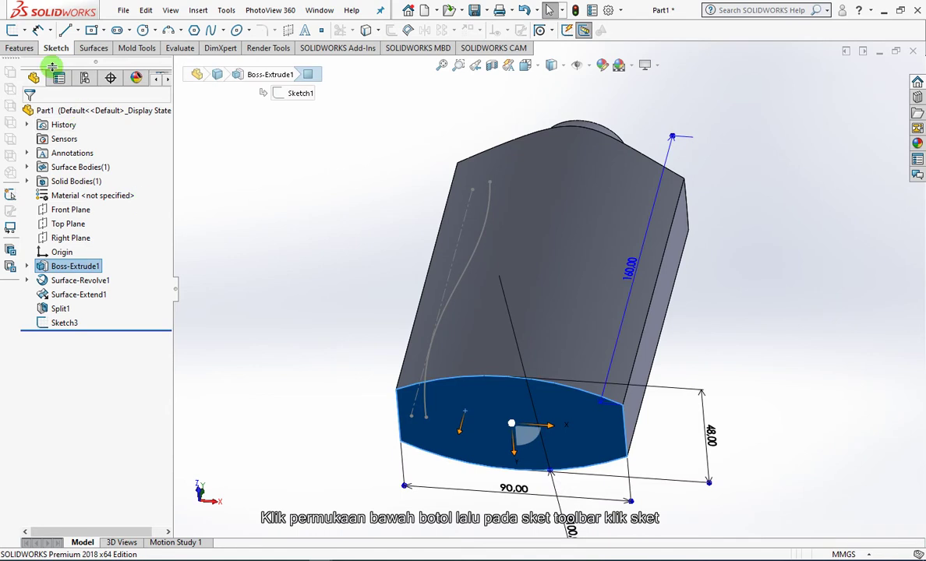
left_click(12, 31)
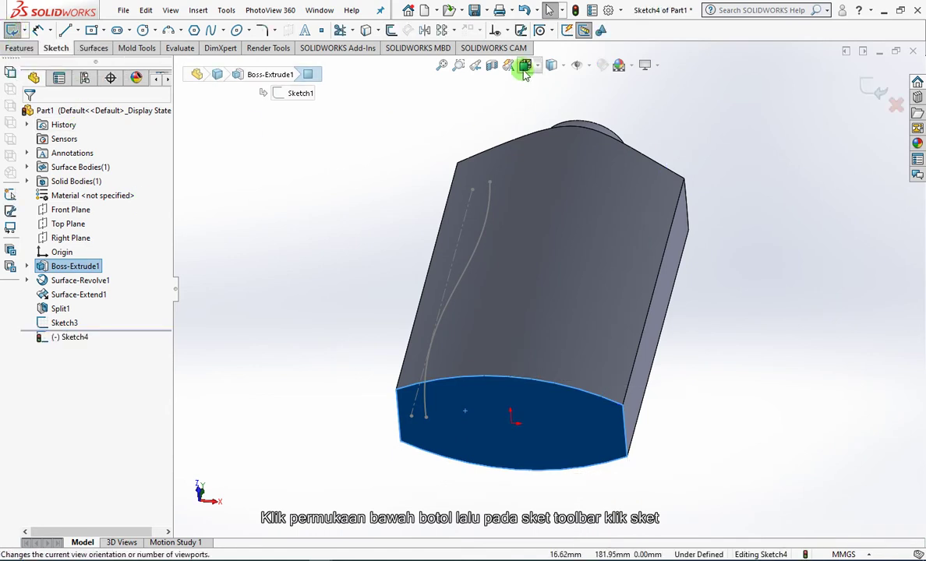
left_click(525, 66)
left_click(596, 134)
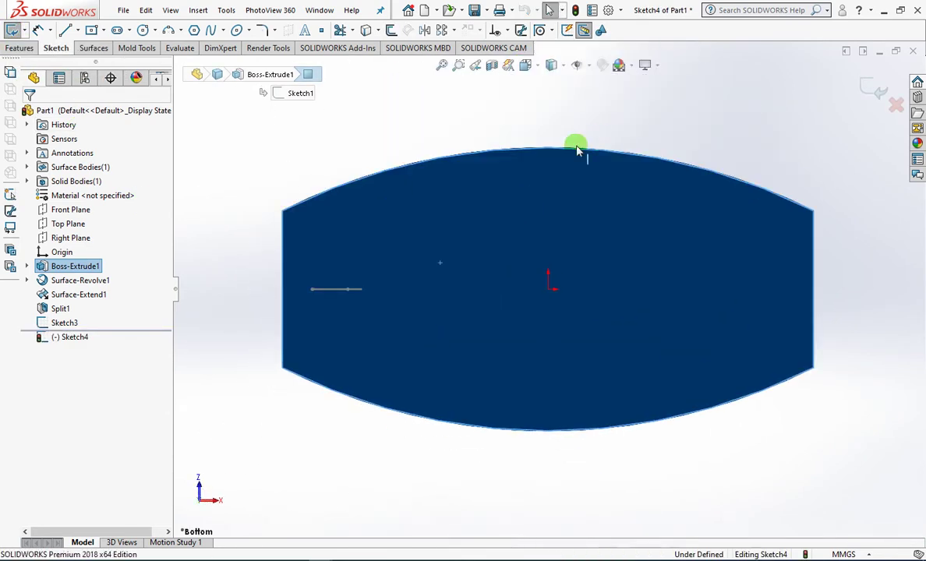
left_click(170, 31)
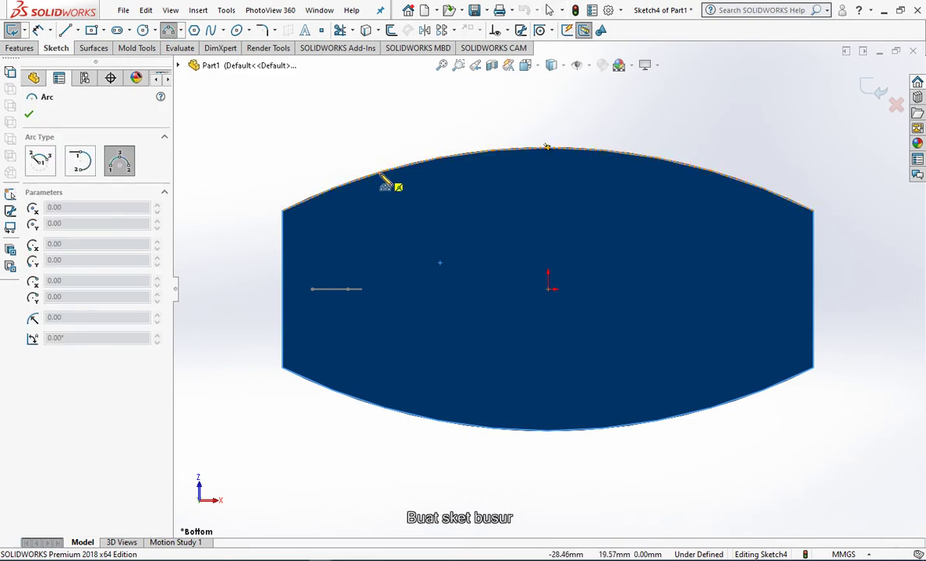
left_click(382, 173)
left_click(380, 406)
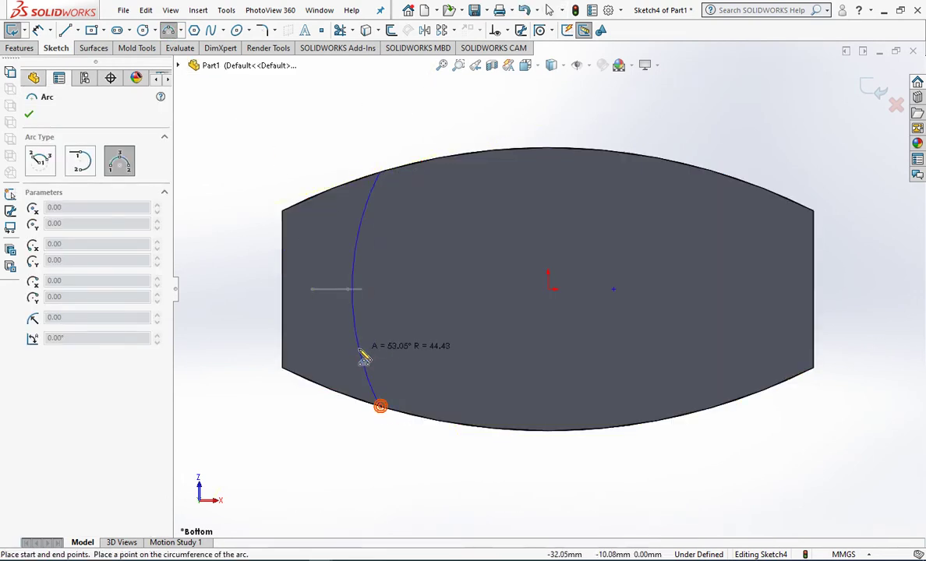
left_click(355, 348)
left_click(29, 114)
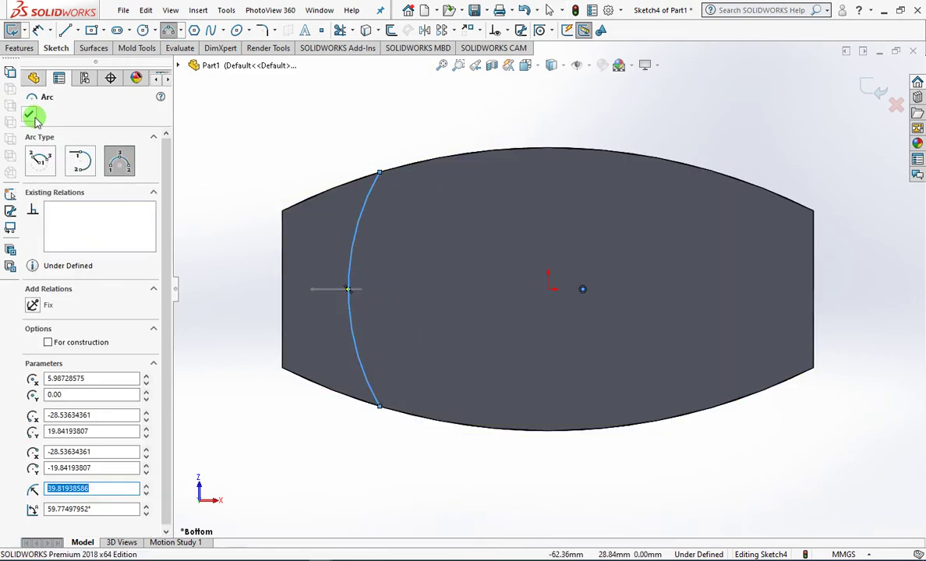
Make the arc's end points vertical and place the spline's lower end at the arc's midpoint
left_click(502, 30)
left_click(523, 62)
left_click(380, 173)
left_click(380, 405)
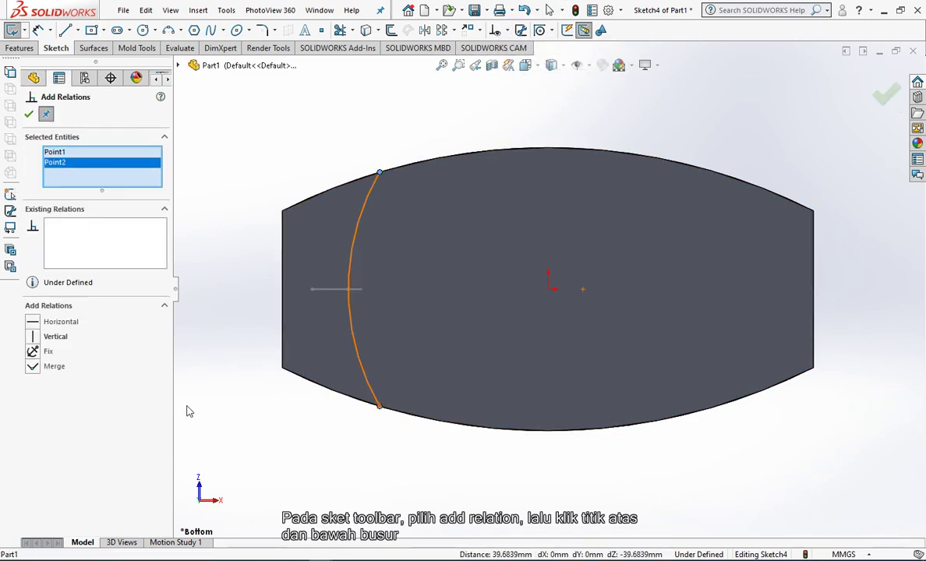
left_click(29, 114)
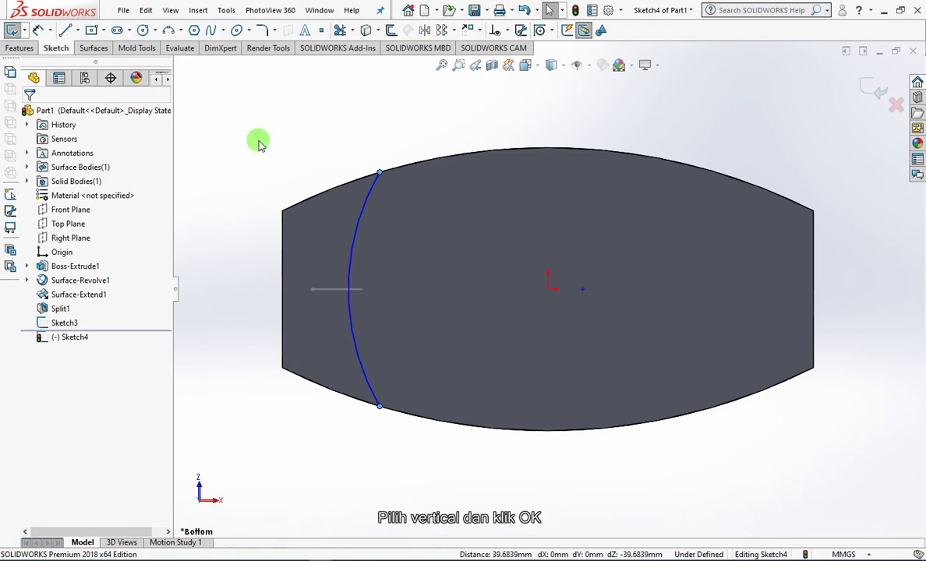
middle_click_drag(258, 140, 269, 161)
left_click(503, 30)
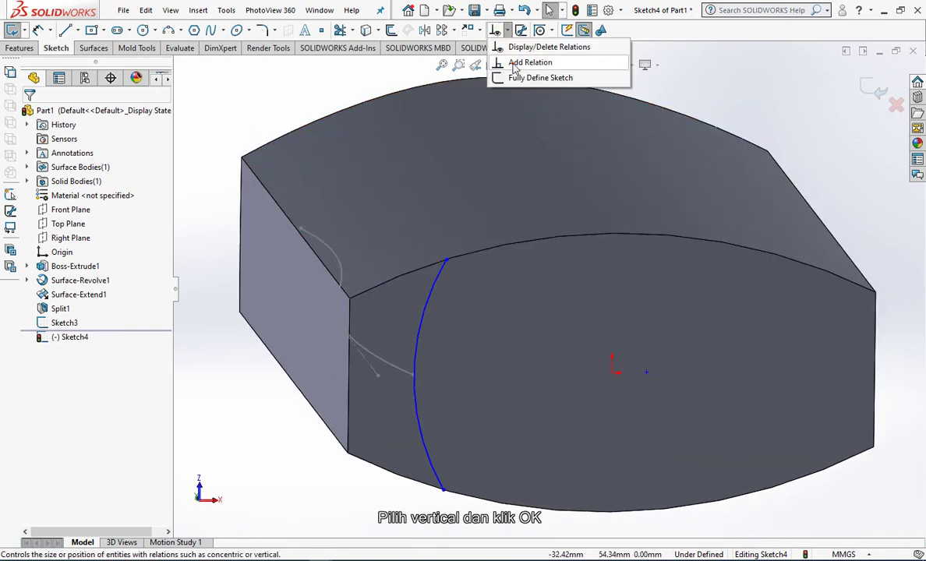
left_click(521, 63)
left_click(421, 331)
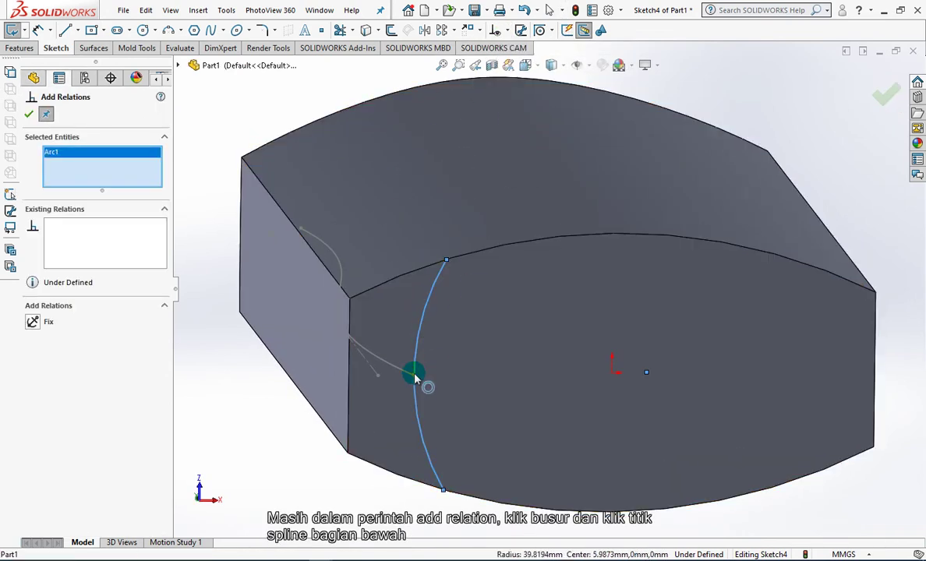
left_click(413, 375)
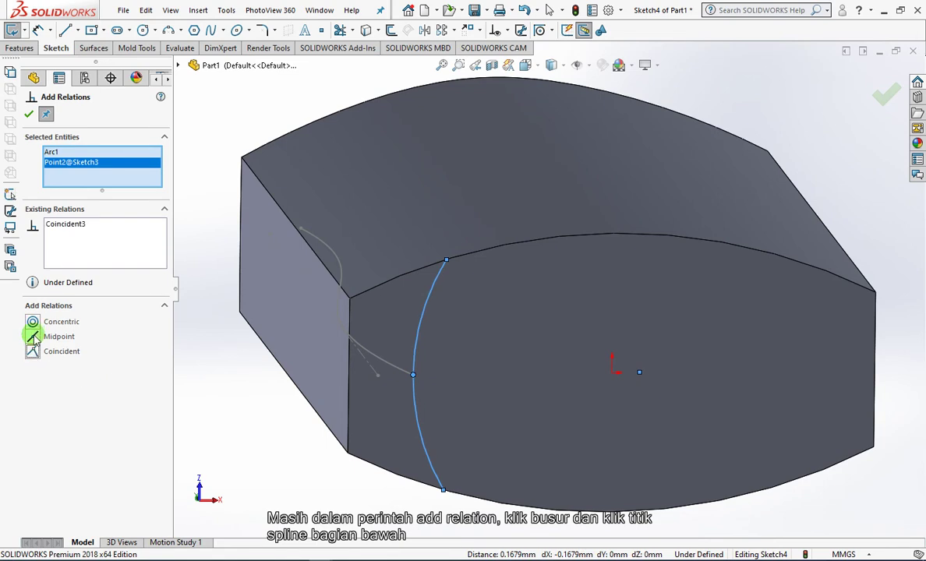
left_click(28, 115)
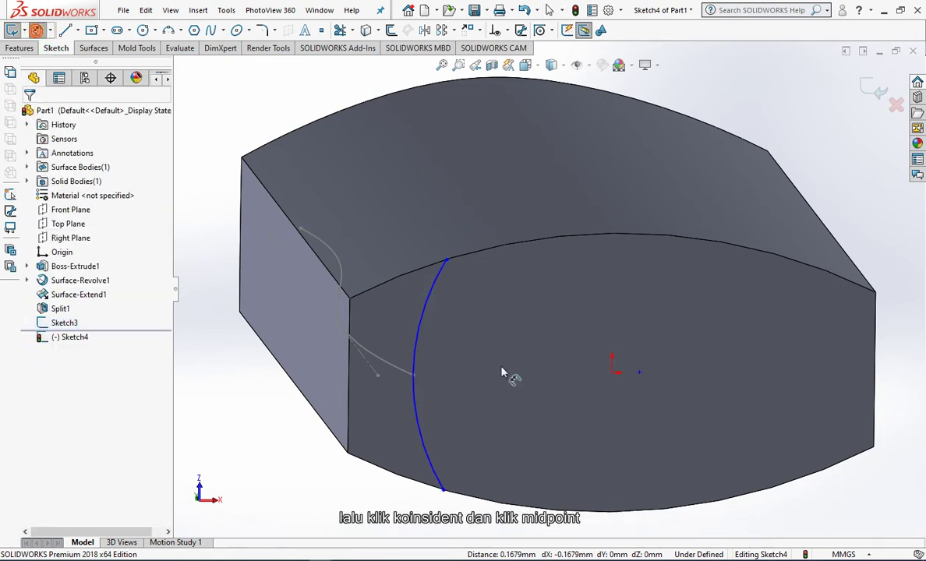
Dimension the arc radius to 34 mm and exit Sketch4
left_click(419, 350)
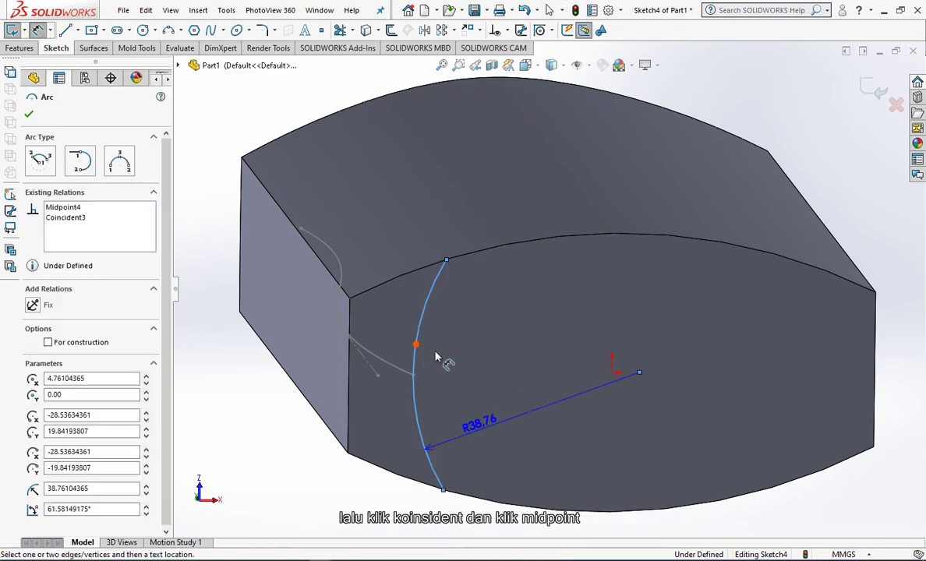
left_click(470, 437)
type("34")
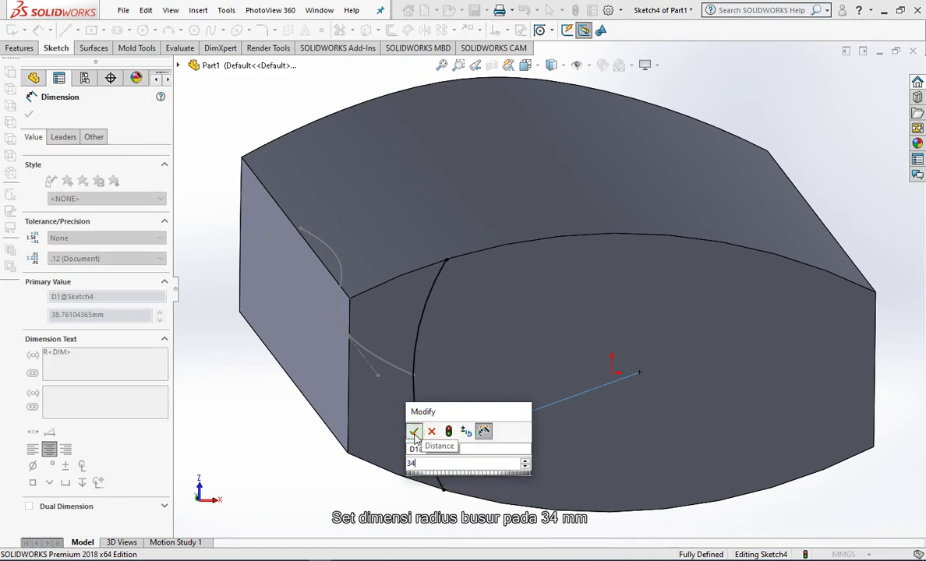
left_click(417, 431)
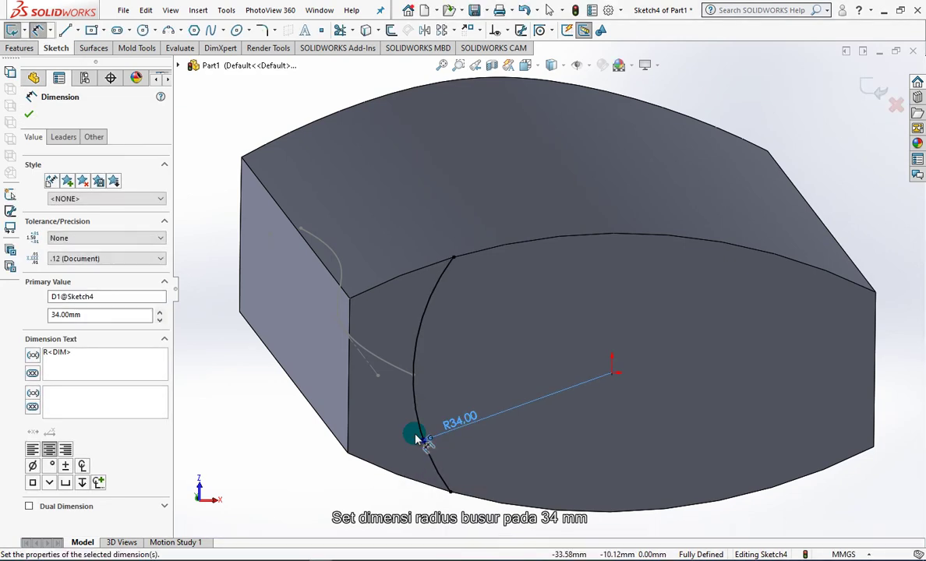
left_click(29, 115)
left_click(876, 90)
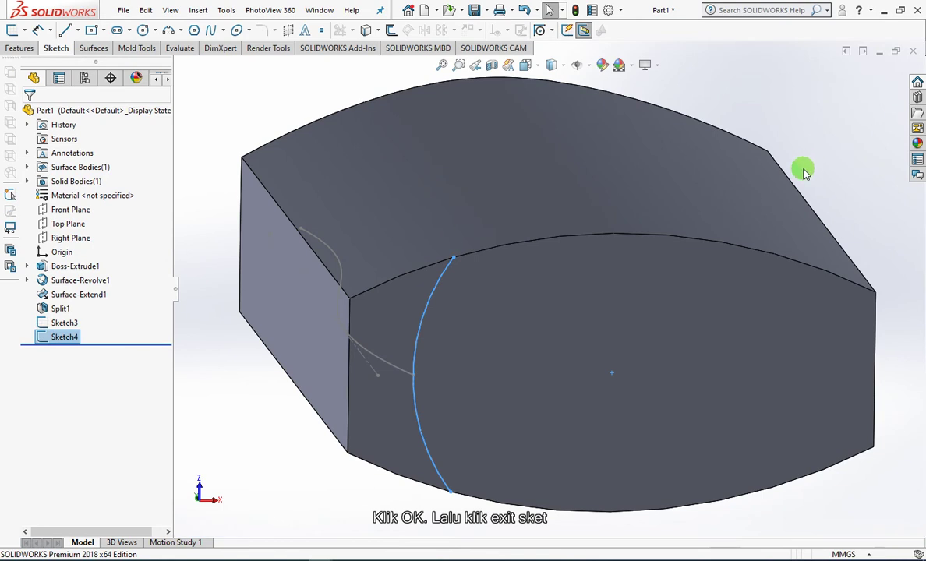
Hide the Split1 solid body
key("f")
middle_click_drag(745, 129, 507, 233)
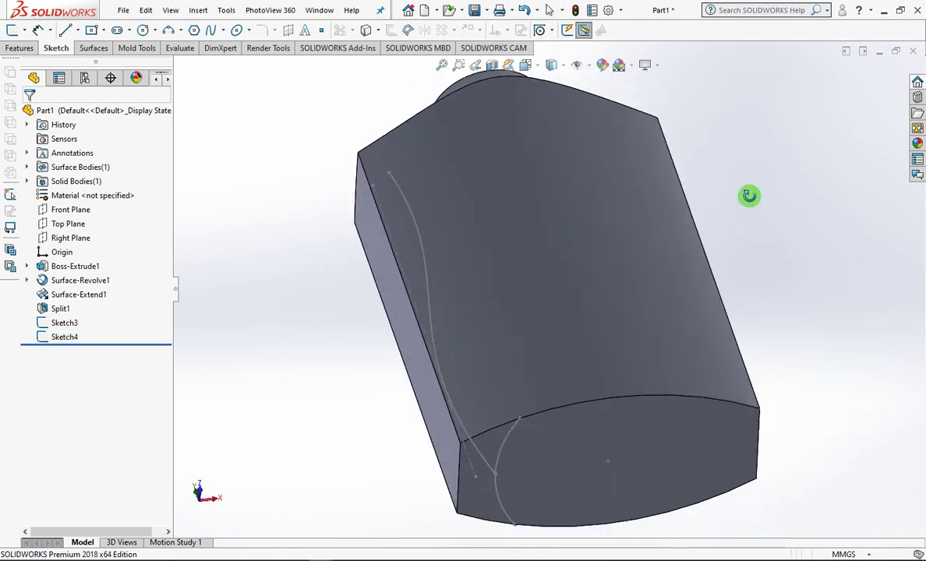
left_click(26, 181)
left_click(75, 195)
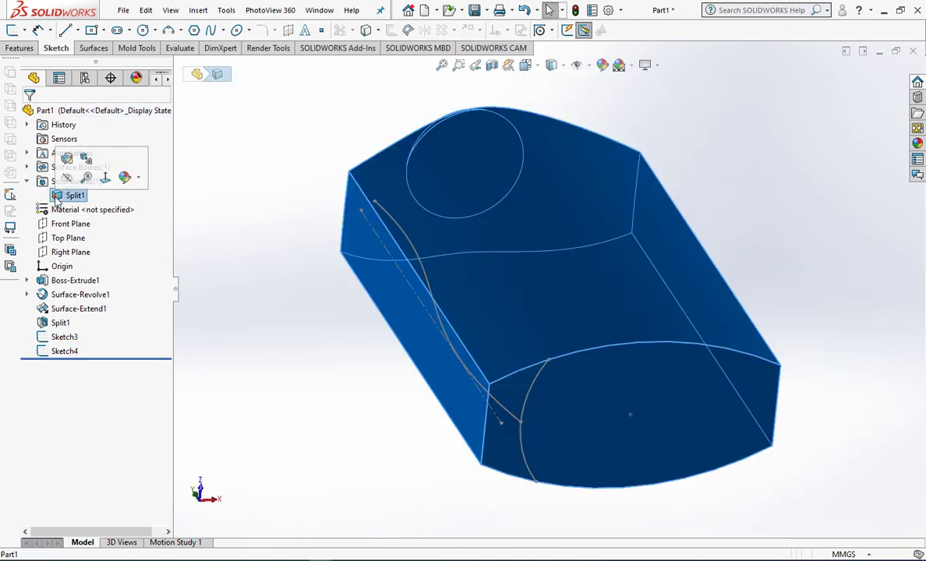
left_click(66, 180)
left_click(291, 292)
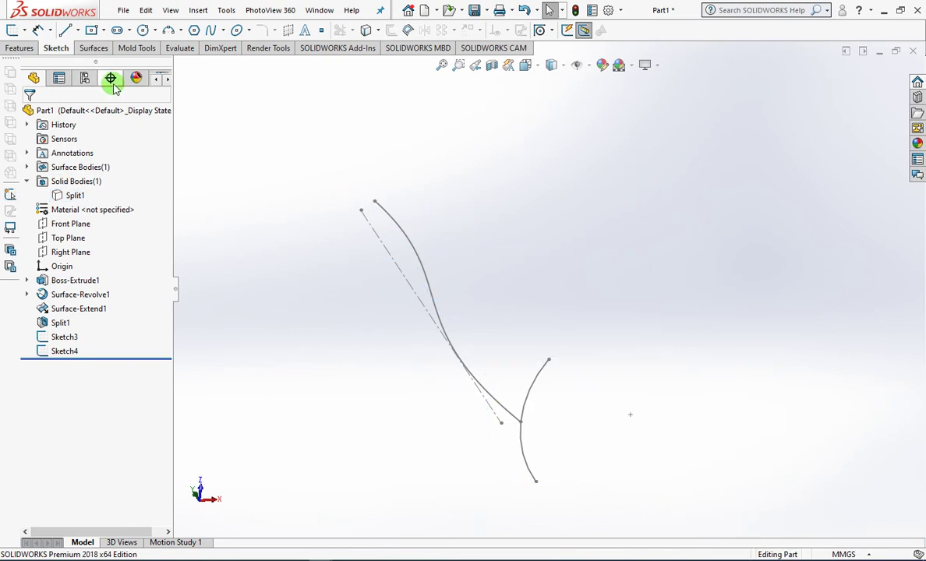
Set up a swept surface with Sketch4 as profile, Sketch3 as path, Keep Normal Constant
left_click(94, 48)
left_click(45, 30)
left_click(91, 186)
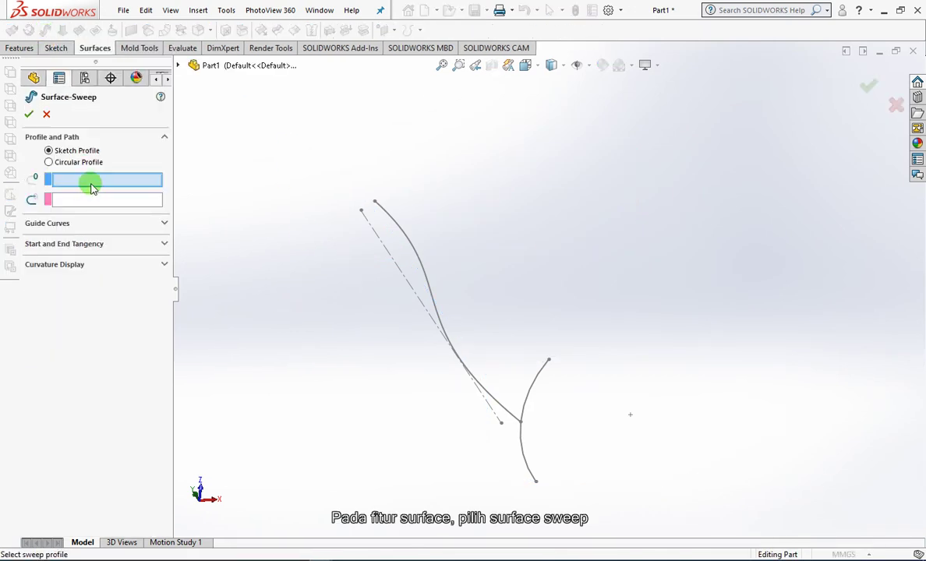
left_click(530, 397)
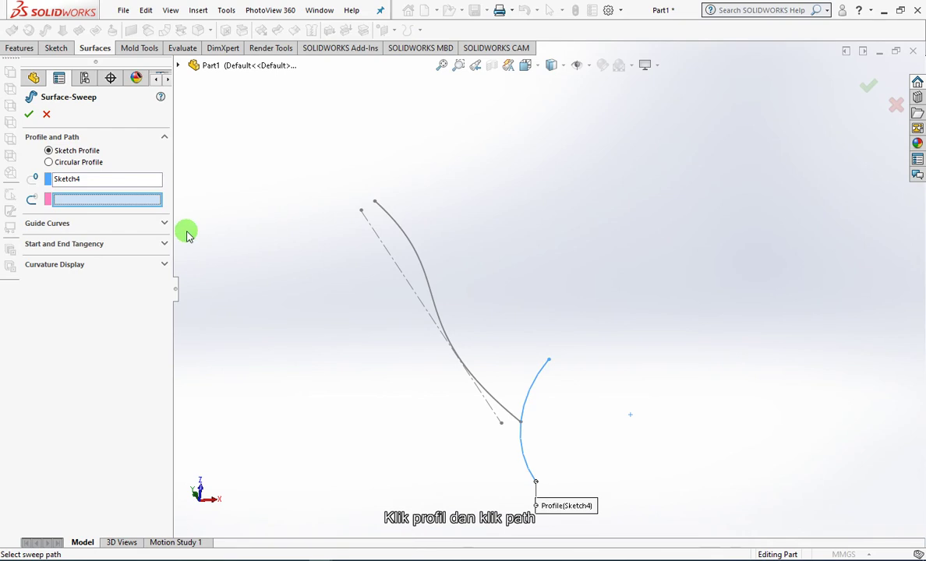
left_click(427, 281)
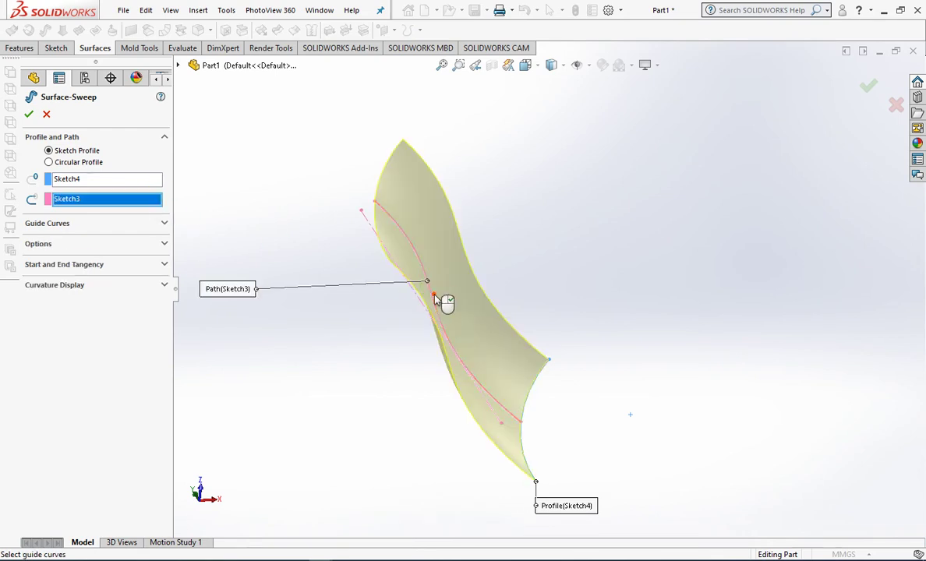
left_click(119, 244)
left_click(117, 269)
left_click(113, 290)
Check the sweep from the front, compare Follow Path, and confirm with Keep Normal Constant
left_click(524, 65)
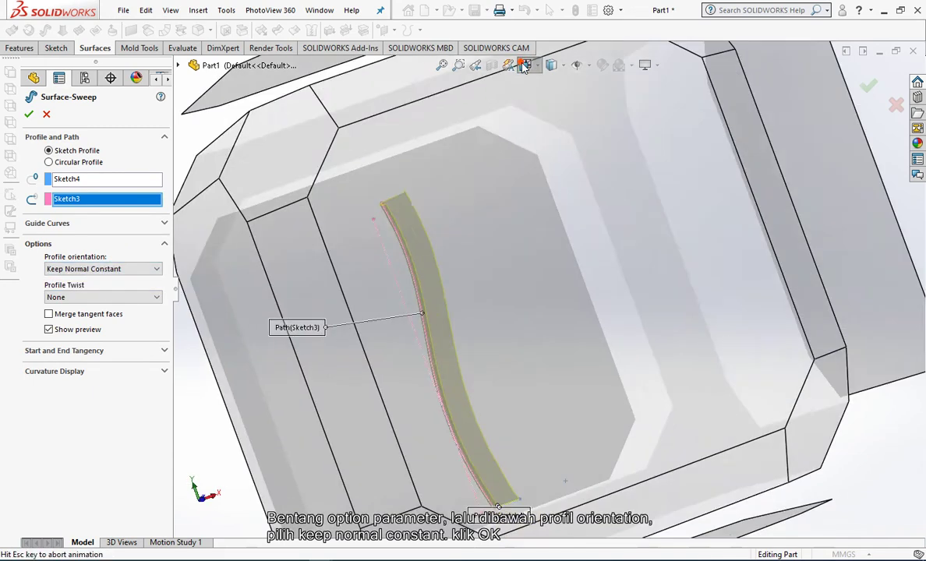
left_click(542, 121)
left_click(114, 271)
left_click(109, 280)
left_click(108, 268)
left_click(109, 290)
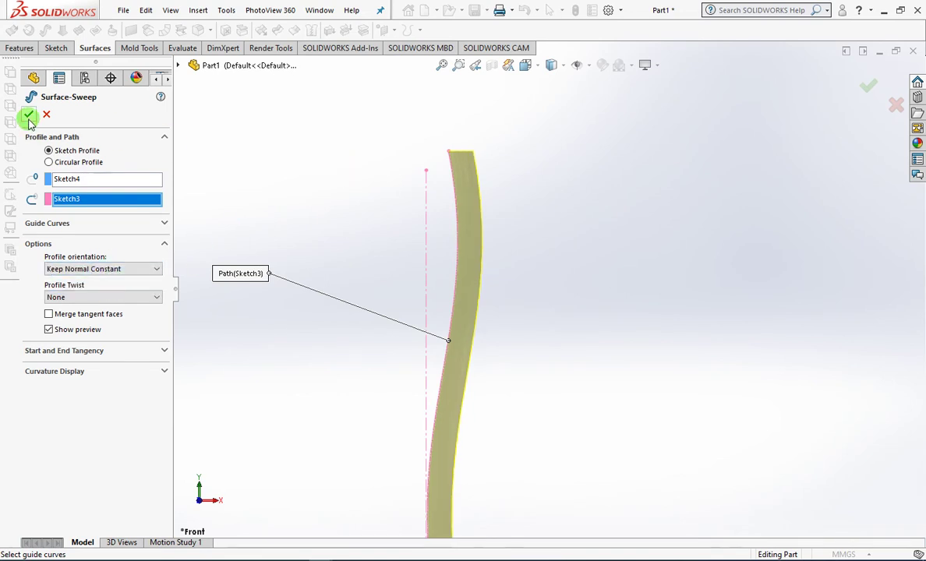
key("Return")
middle_click_drag(599, 227, 564, 280)
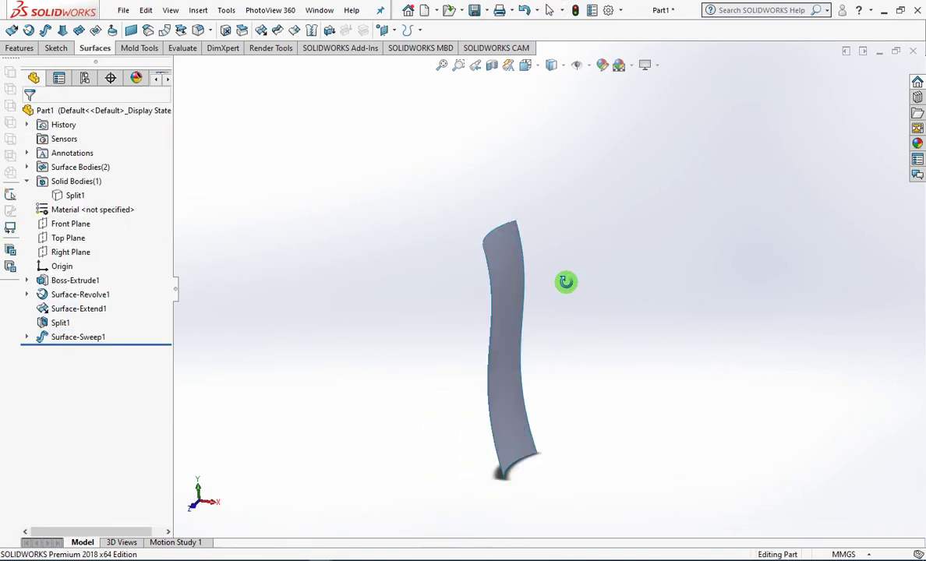
Show the hidden Split1 bottle body again
left_click(69, 198)
left_click(85, 176)
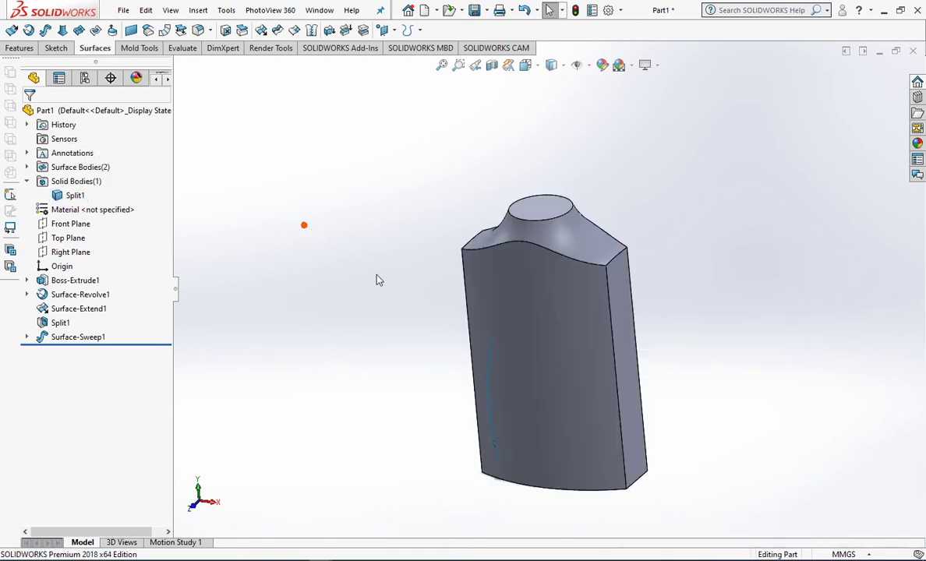
middle_click_drag(542, 430, 604, 446)
left_click(531, 443)
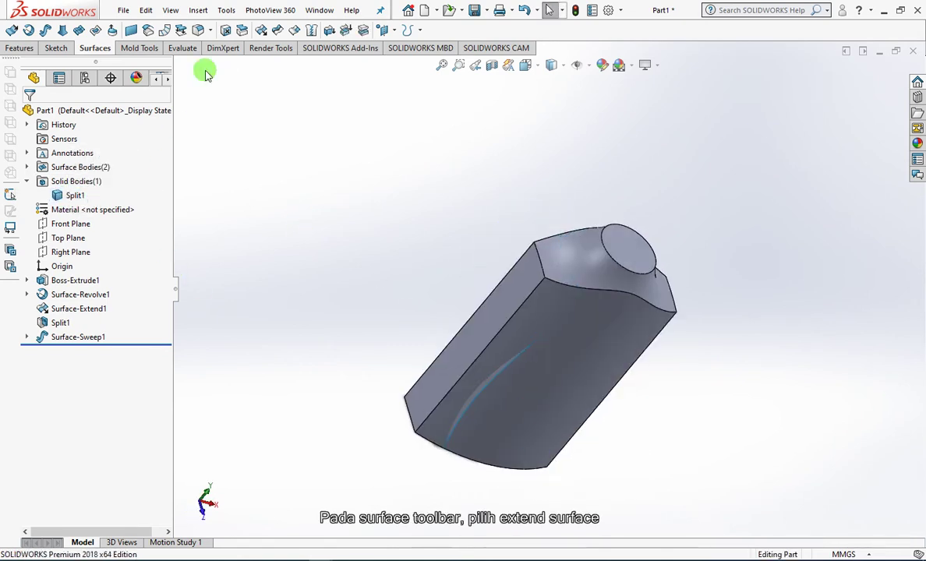
Extend the swept surface 5 mm as the same surface
left_click(261, 31)
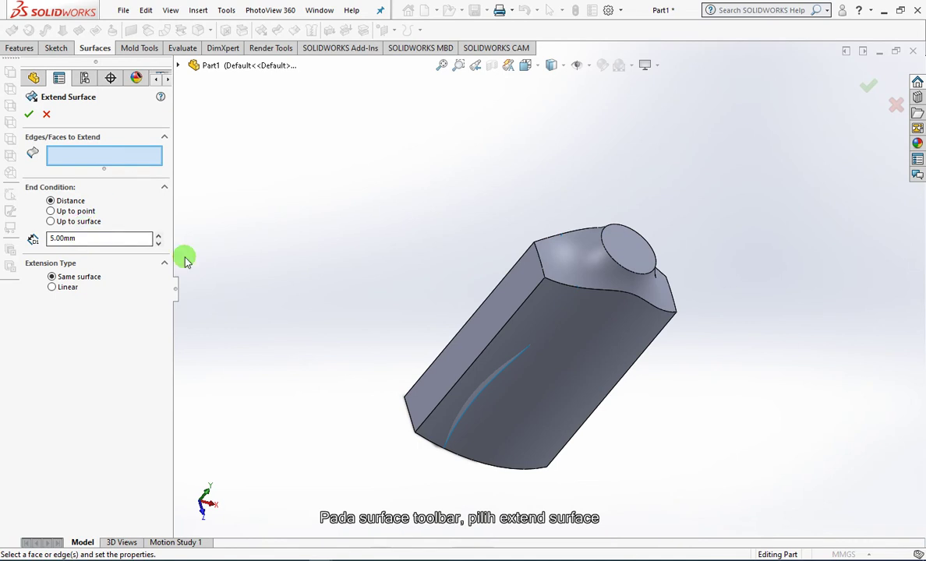
left_click(484, 383)
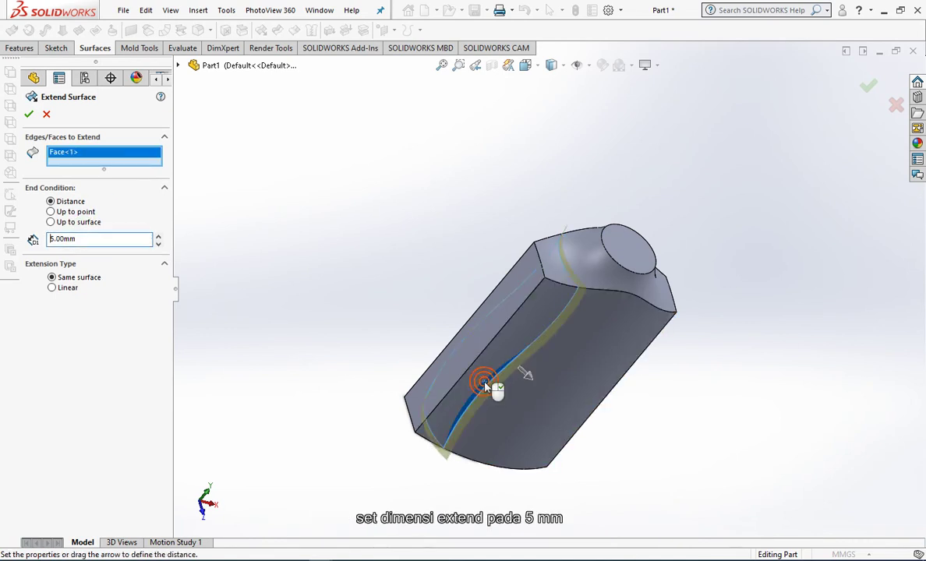
left_click(29, 114)
mouse_move(388, 216)
middle_mouse_down()
mouse_move(434, 305)
mouse_move(368, 242)
mouse_move(347, 186)
middle_mouse_up()
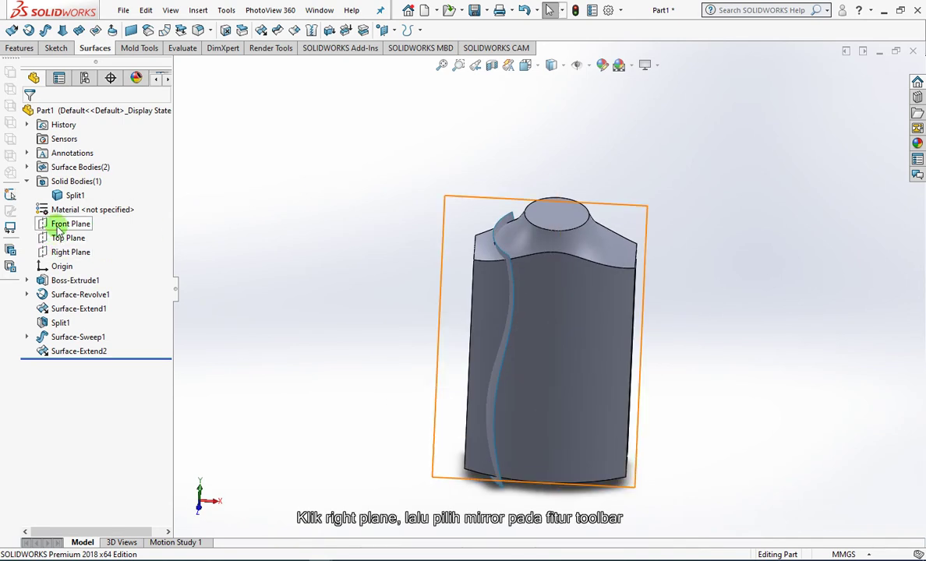
Mirror Surface-Extend2 across the Right Plane
left_click(68, 251)
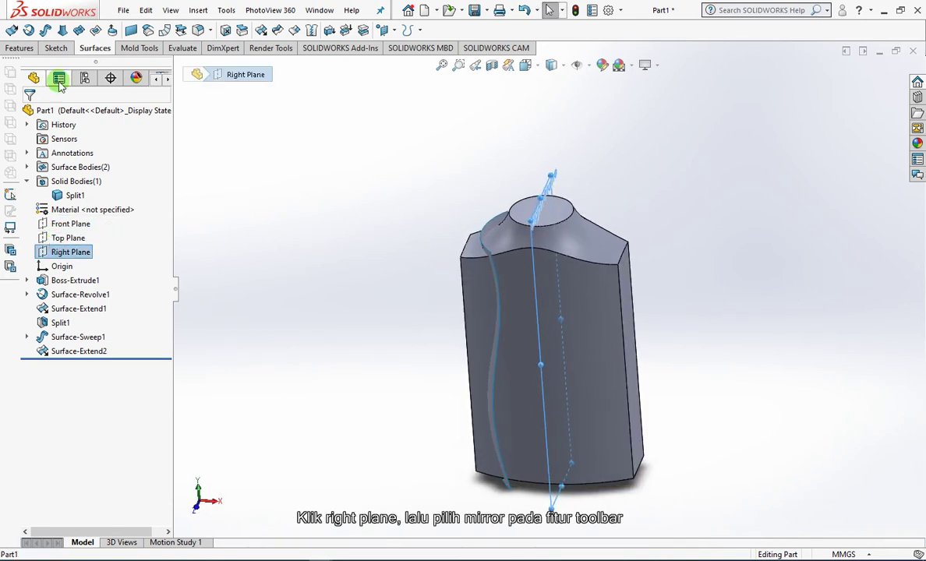
left_click(24, 48)
left_click(343, 30)
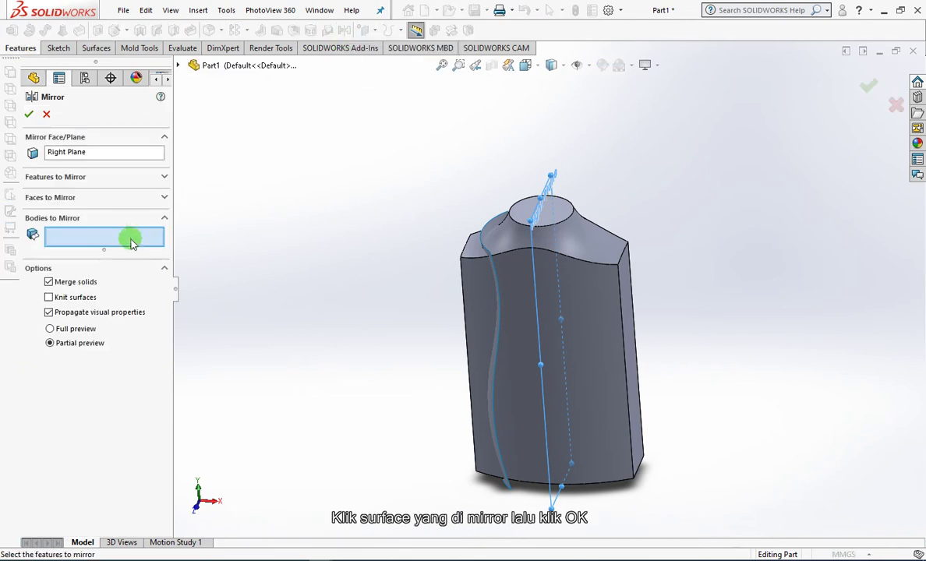
left_click(494, 425)
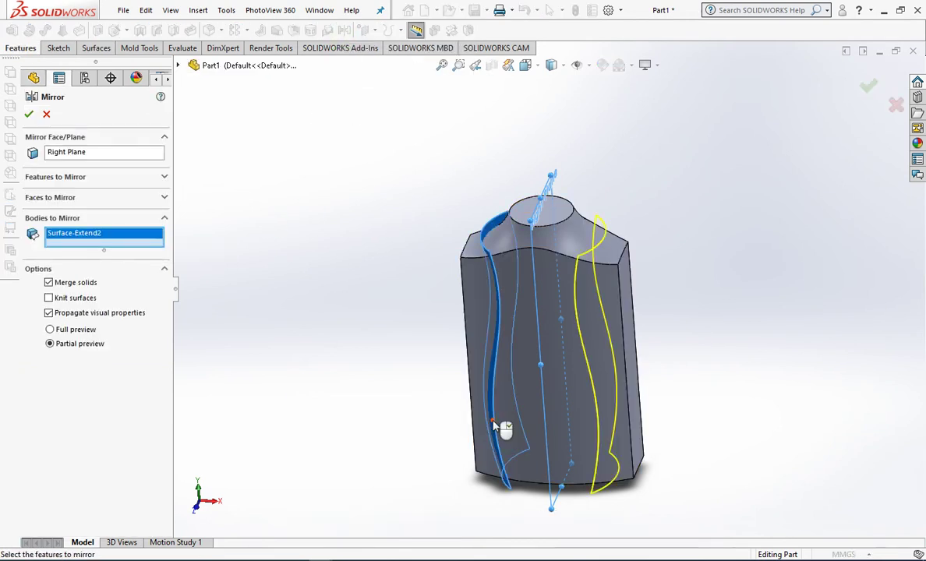
left_click(28, 116)
middle_click_drag(364, 289, 374, 245)
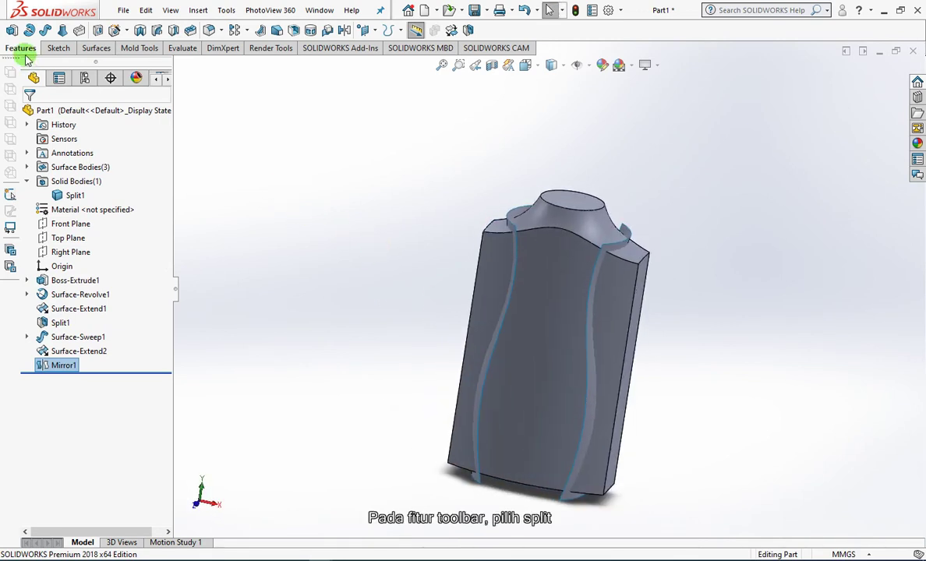
Split the bottle with both surfaces and remove the left and right outer pieces
left_click(467, 30)
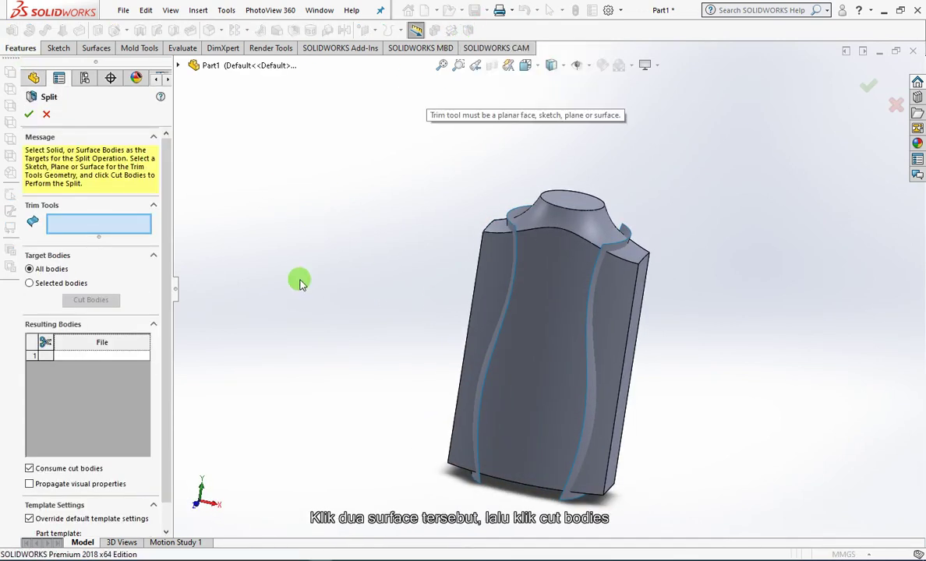
left_click(481, 398)
left_click(584, 424)
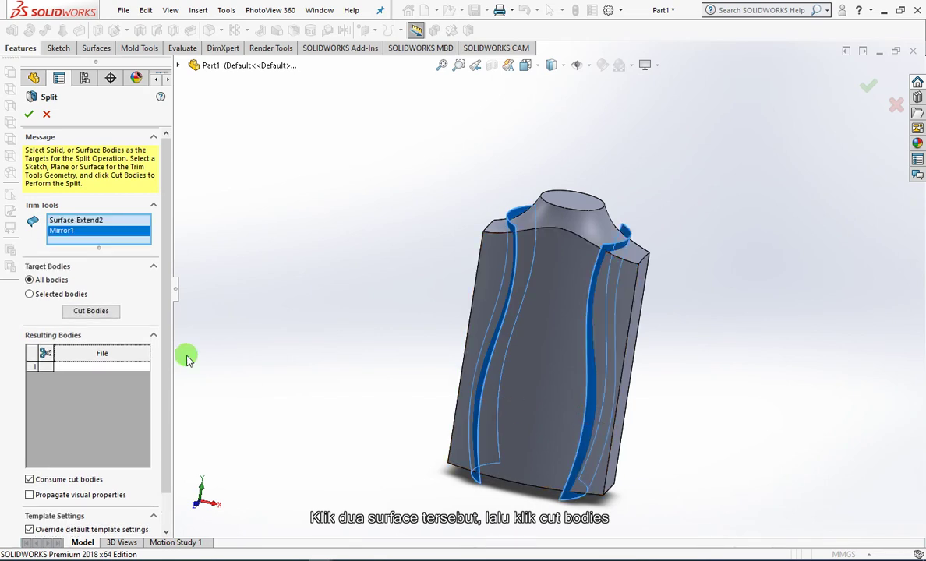
left_click(94, 308)
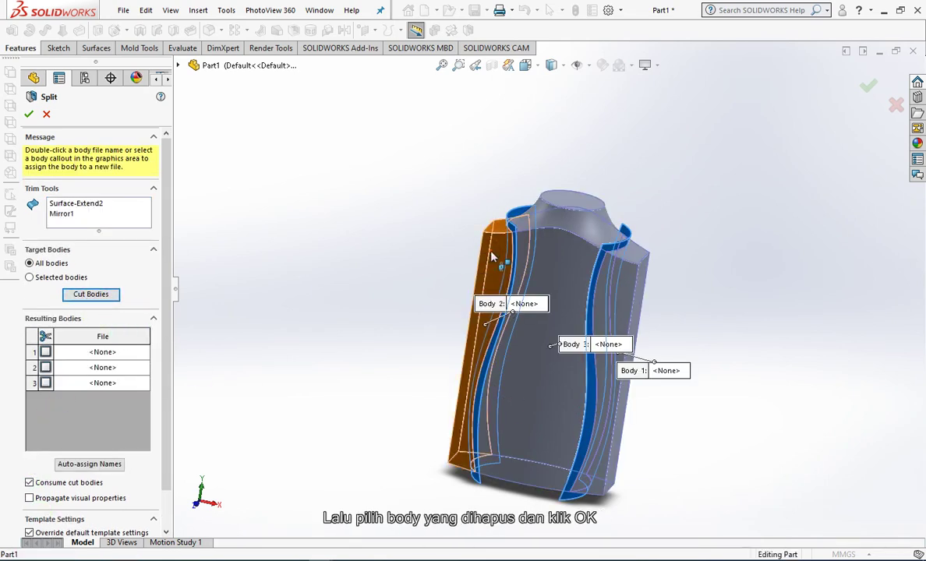
left_click(464, 312)
left_click(618, 325)
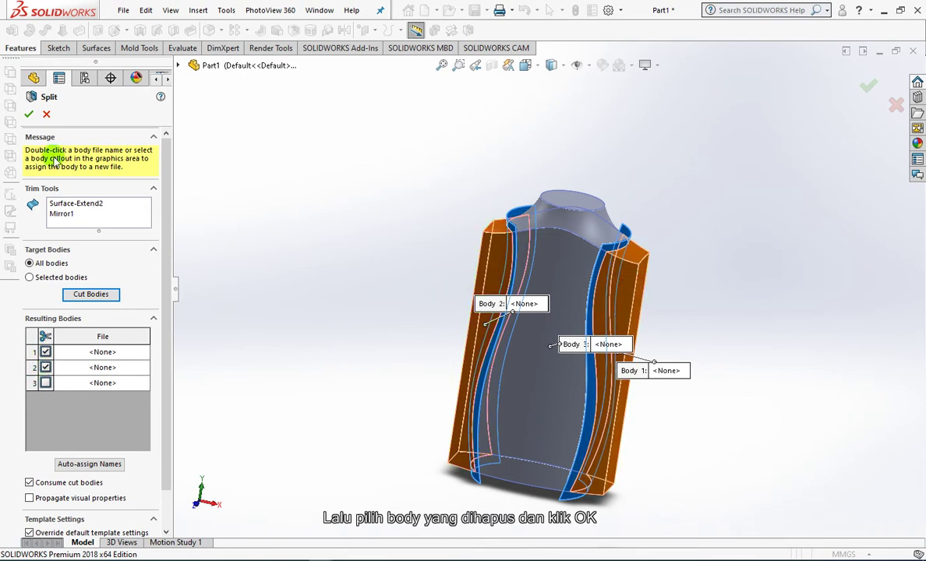
left_click(29, 115)
mouse_move(317, 261)
middle_mouse_down()
mouse_move(378, 336)
mouse_move(345, 321)
middle_mouse_up()
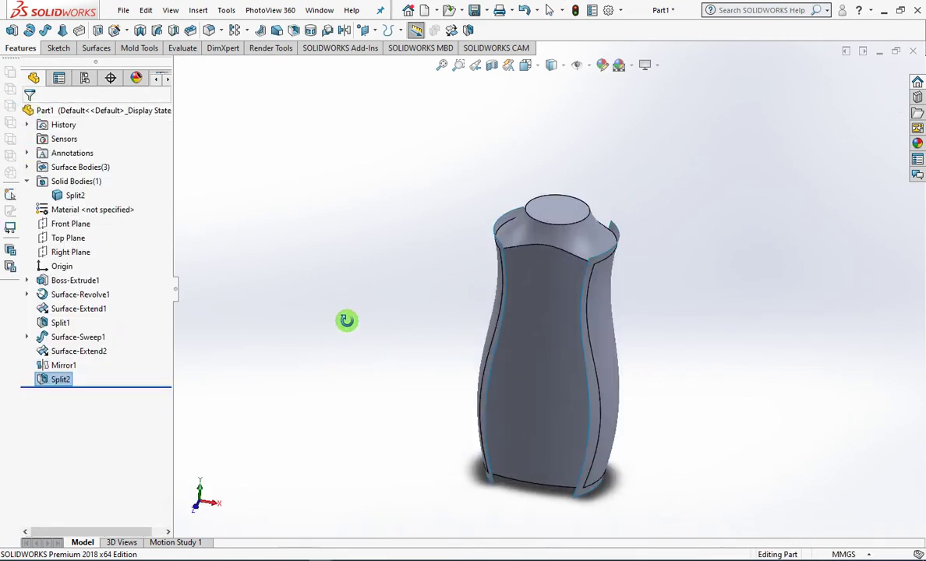
Hide the Surface-Extend2 and Mirror1 surface bodies
left_click(26, 167)
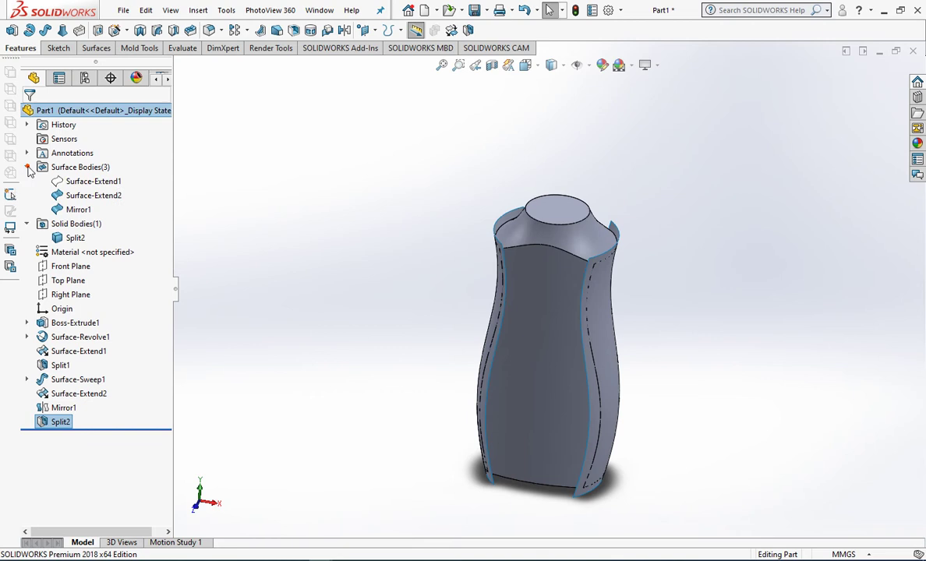
left_click(68, 197)
left_click(80, 175)
left_click(74, 210)
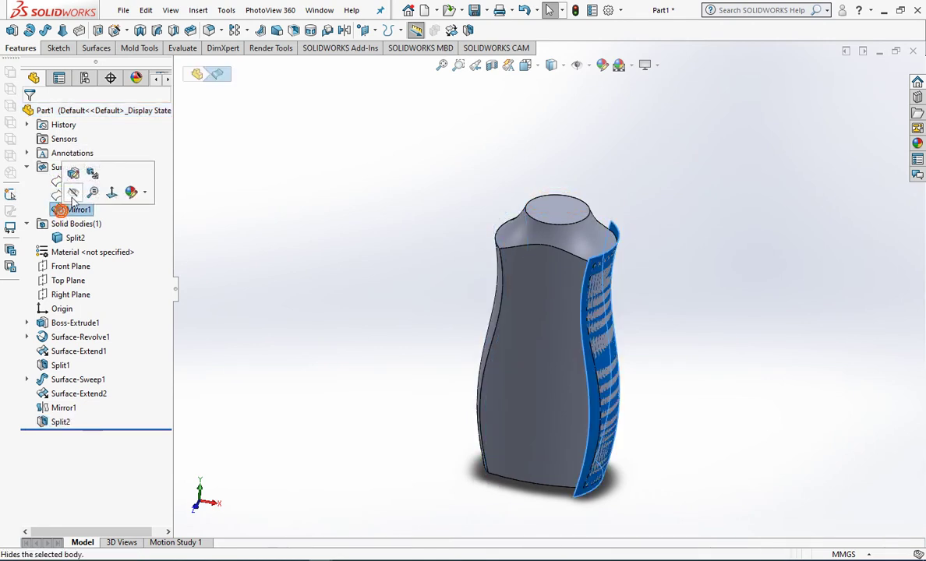
left_click(79, 188)
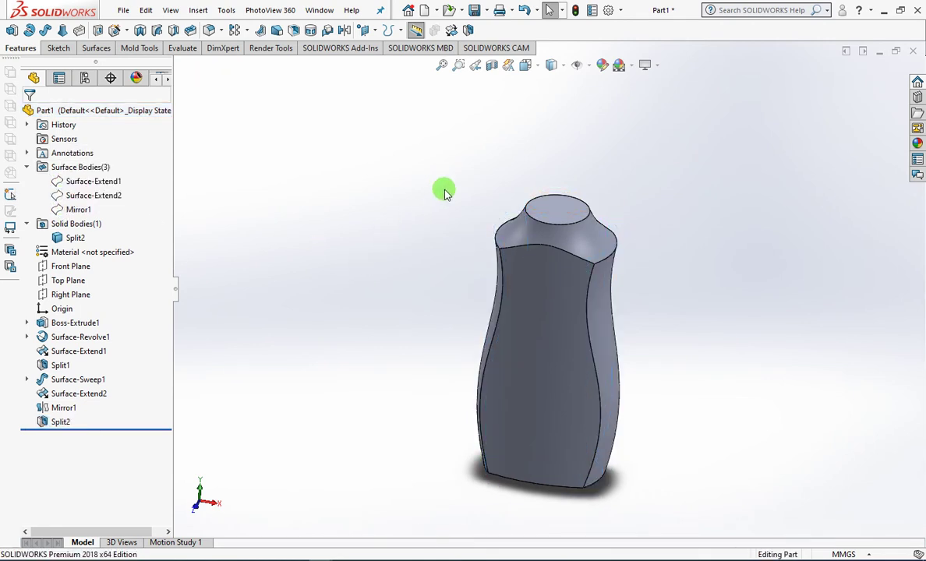
View the bottle from the Front and select the Front Plane
left_click(524, 65)
left_click(545, 122)
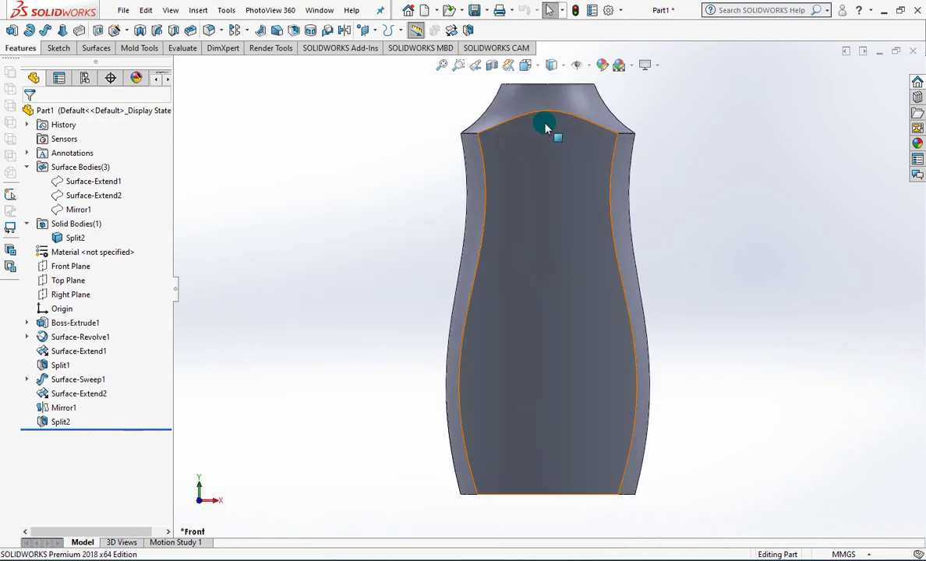
left_click(71, 266)
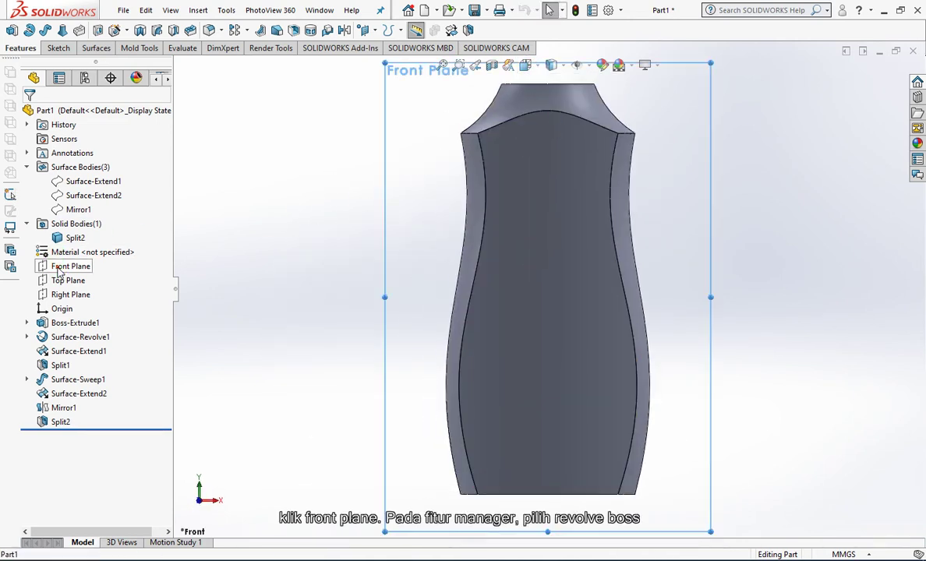
Sketch on the Front Plane: lines from the neck-top midpoint to its right corner, up, then slanting inward
left_click(29, 31)
scroll(550, 119, "down", 3)
scroll(554, 119, "down", 2)
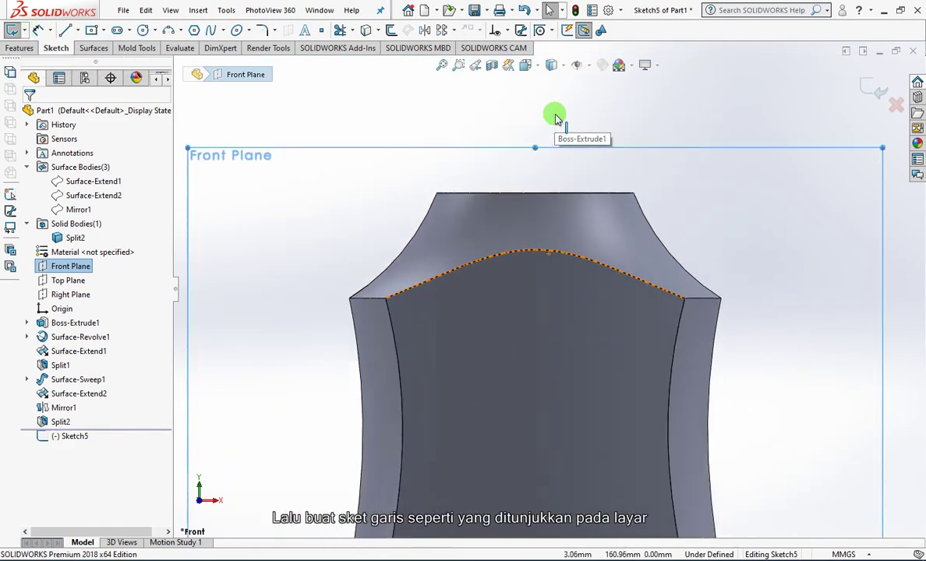
left_click(65, 31)
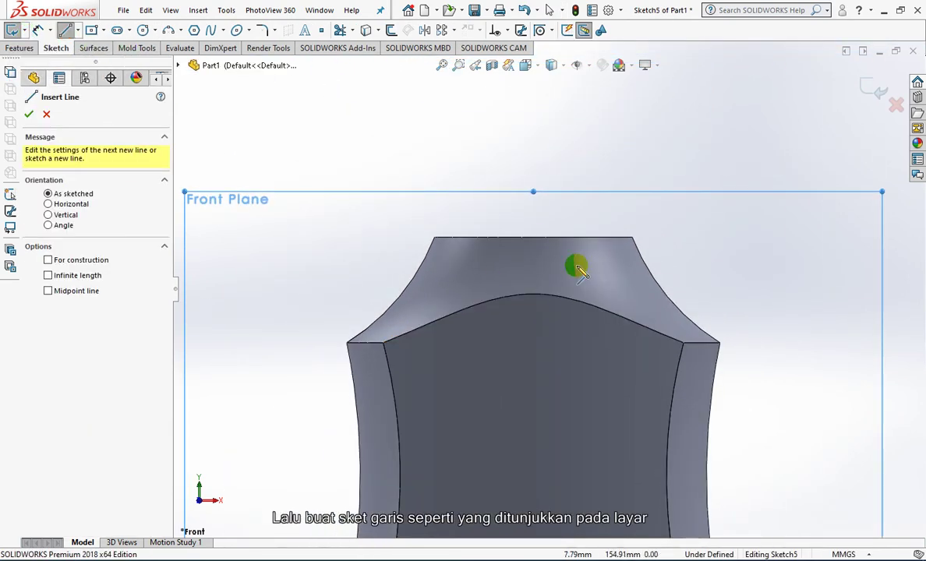
left_click(533, 237)
left_click(621, 238)
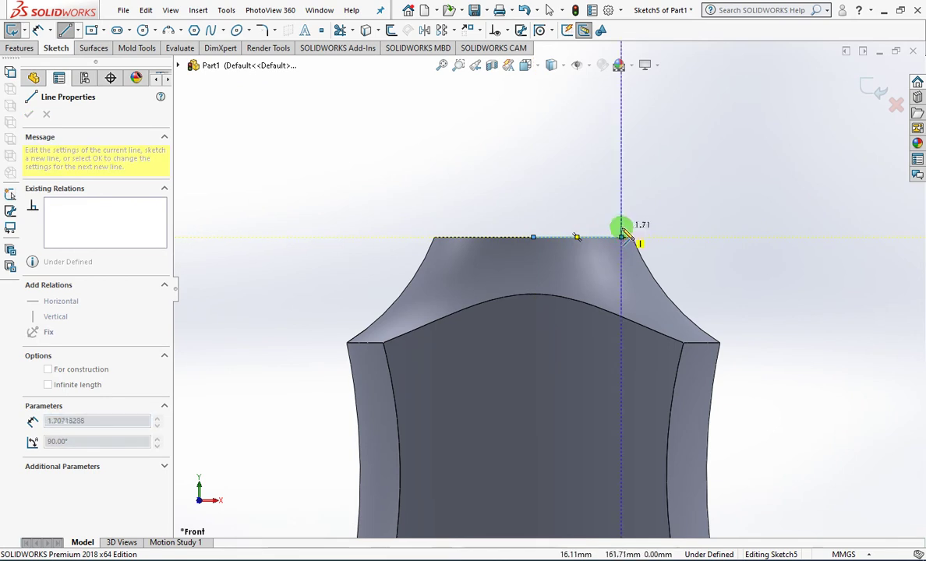
left_click(622, 226)
left_click(577, 208)
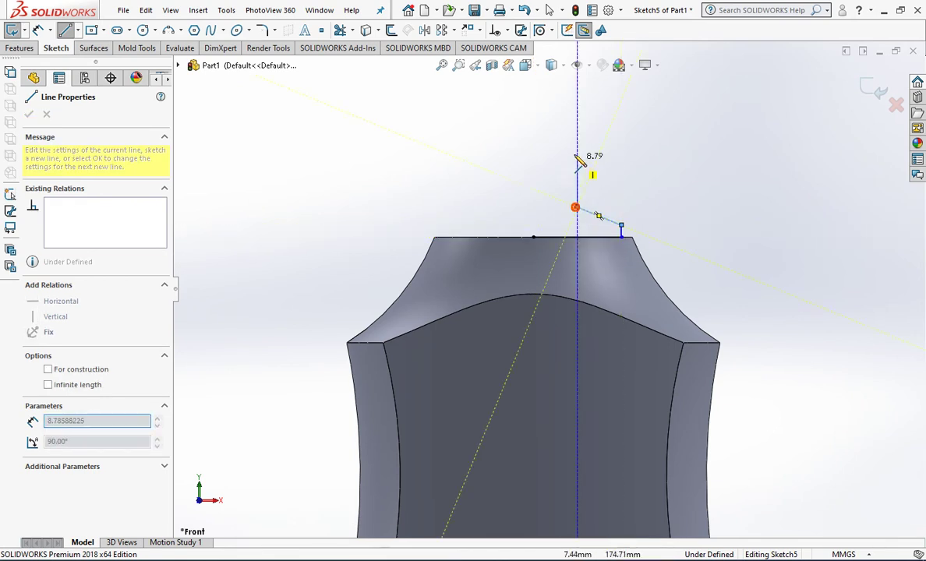
Add the tall vertical and top horizontal lines, closing the profile back onto the neck top
left_click(577, 82)
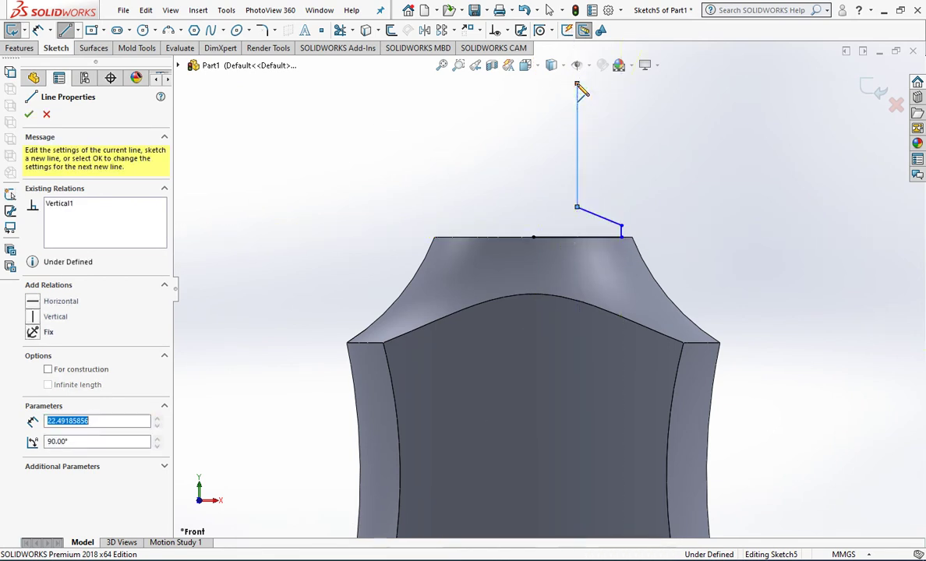
left_click(533, 82)
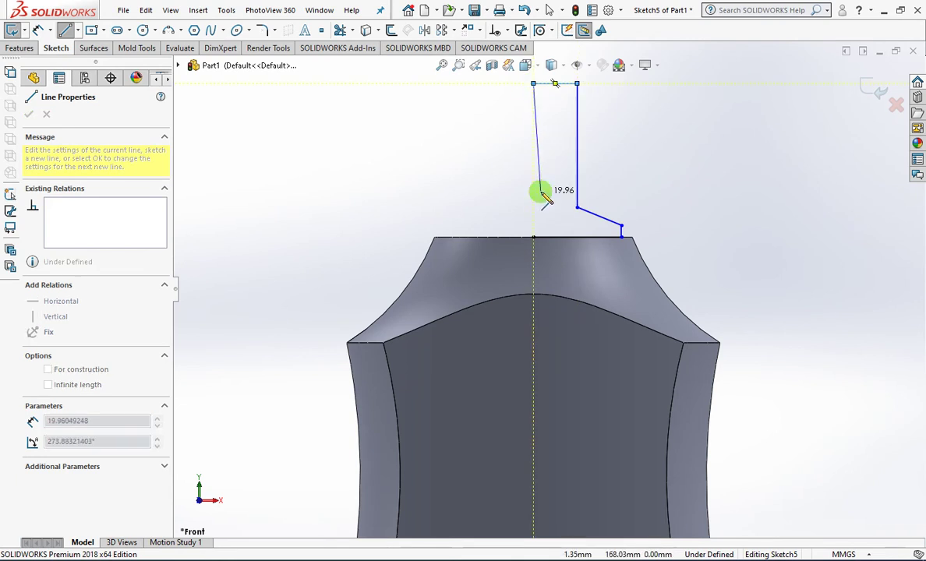
left_click(533, 237)
scroll(535, 239, "up", 2)
scroll(606, 203, "down", 1)
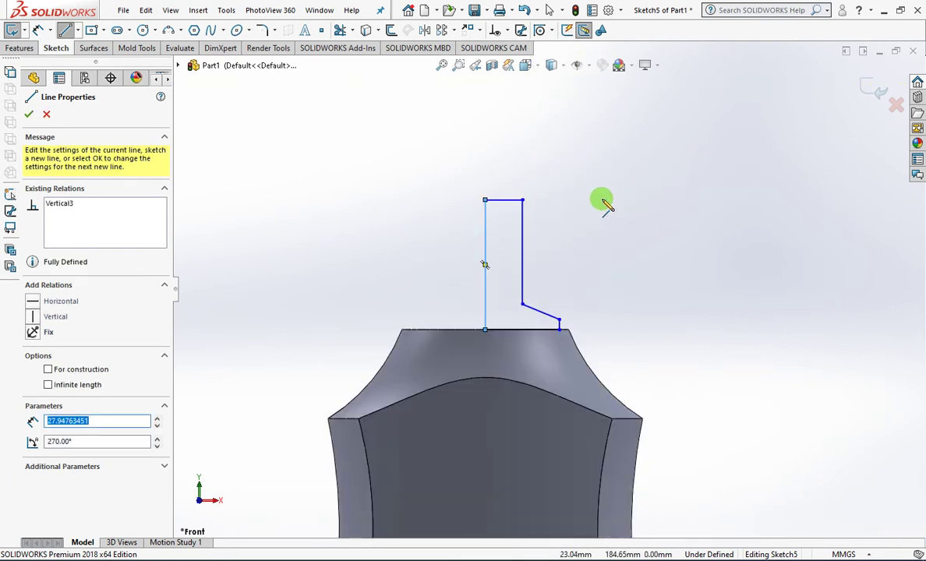
left_click(26, 115)
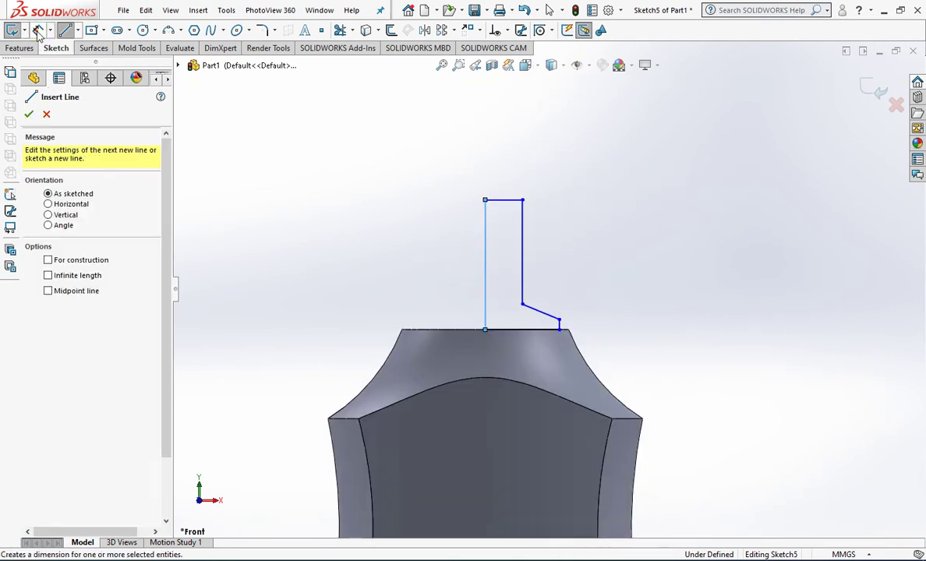
left_click(36, 29)
scroll(569, 331, "down", 3)
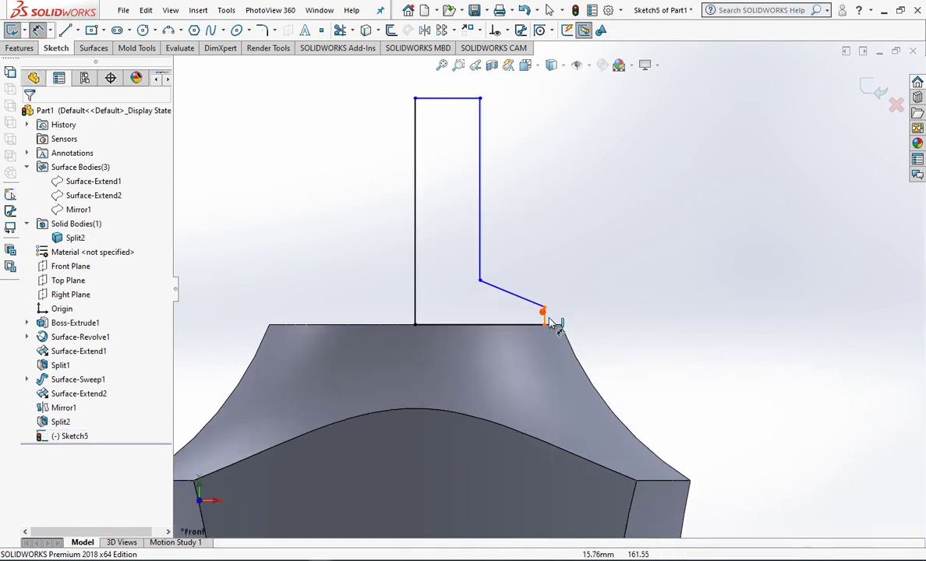
Dimension the profile: 1.5 mm offset, 2 mm short height, 24 mm overall height
left_click(544, 316)
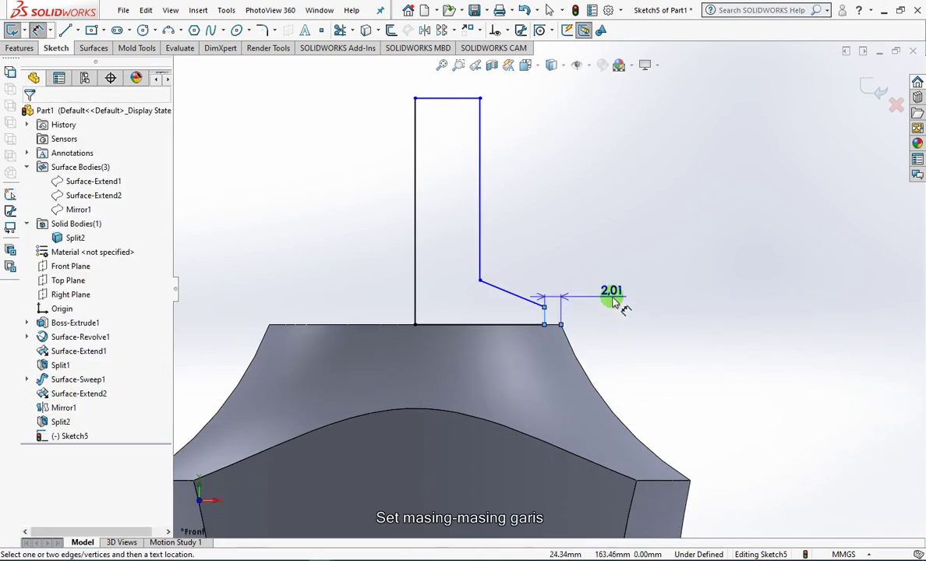
left_click(611, 275)
type("1,5")
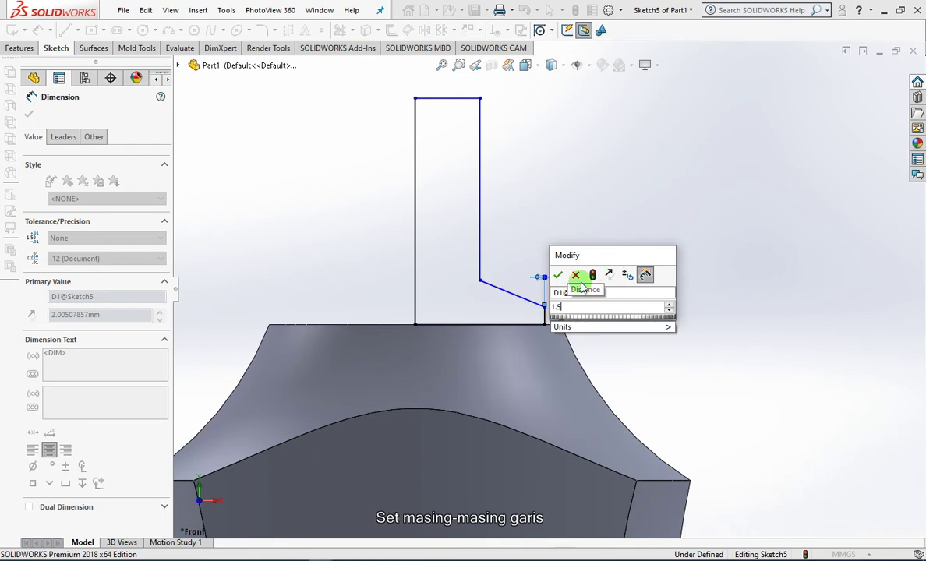
left_click(558, 274)
left_click(550, 315)
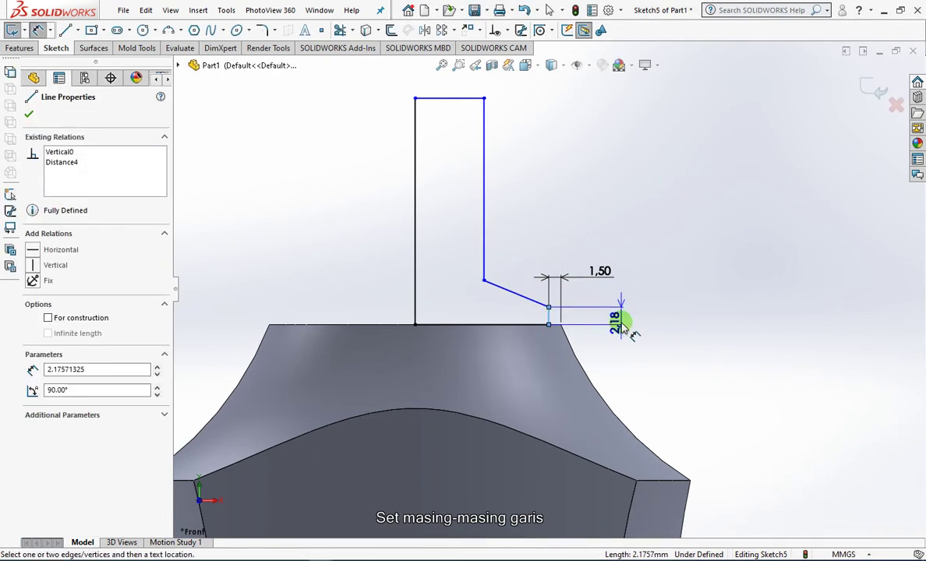
left_click(616, 335)
type("2")
left_click(560, 349)
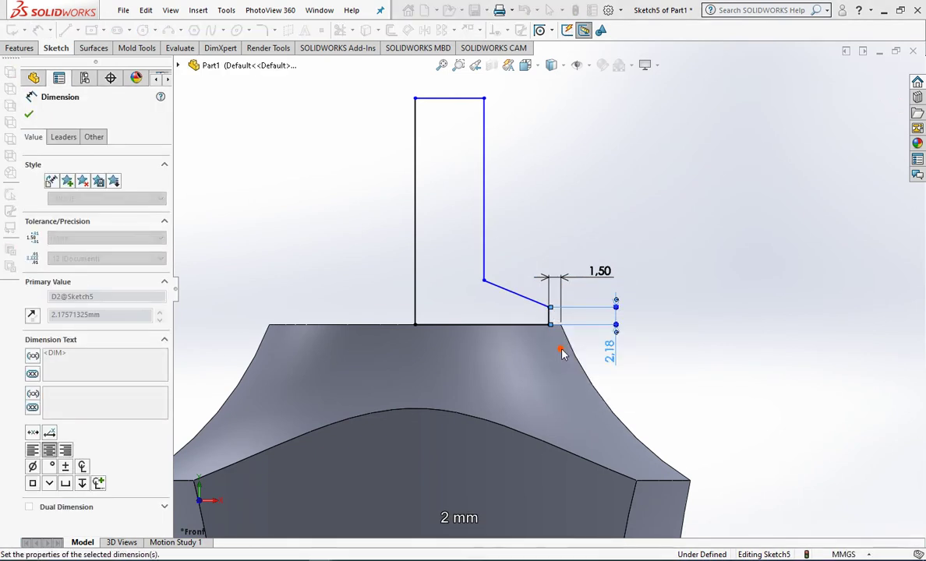
left_click(413, 244)
left_click(375, 222)
type("2")
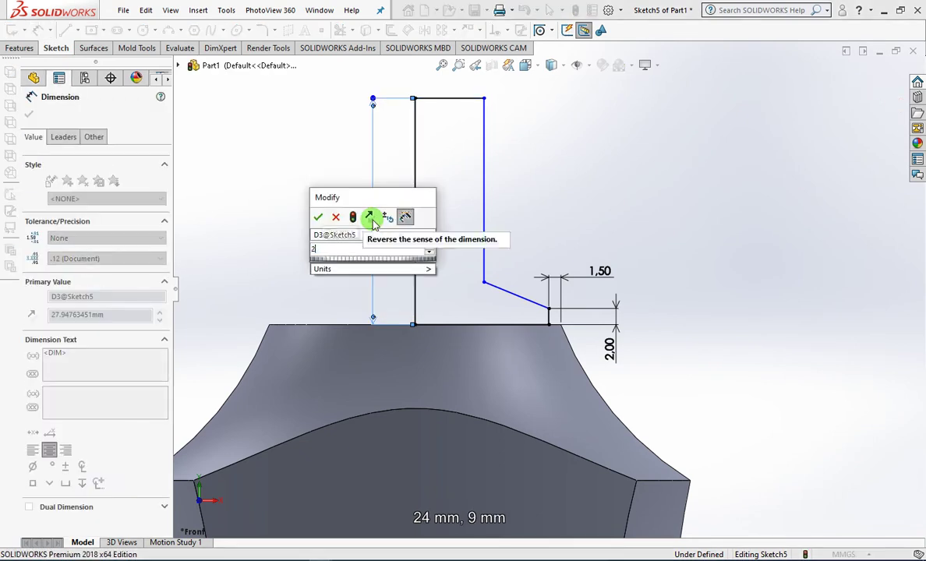
left_click(319, 217)
Dimension the 9 mm top width and the 20° slant angle
left_click(471, 130)
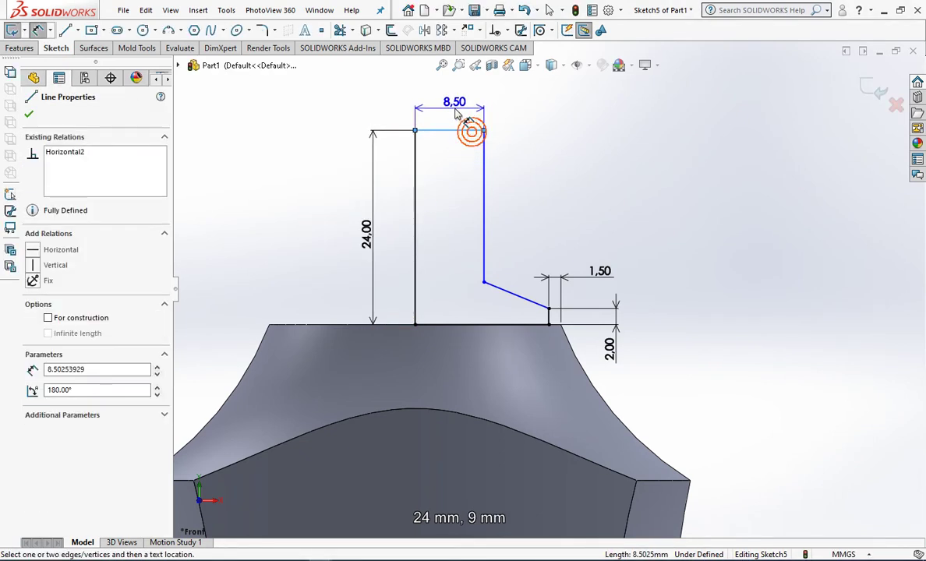
left_click(456, 113)
type("9")
left_click(393, 107)
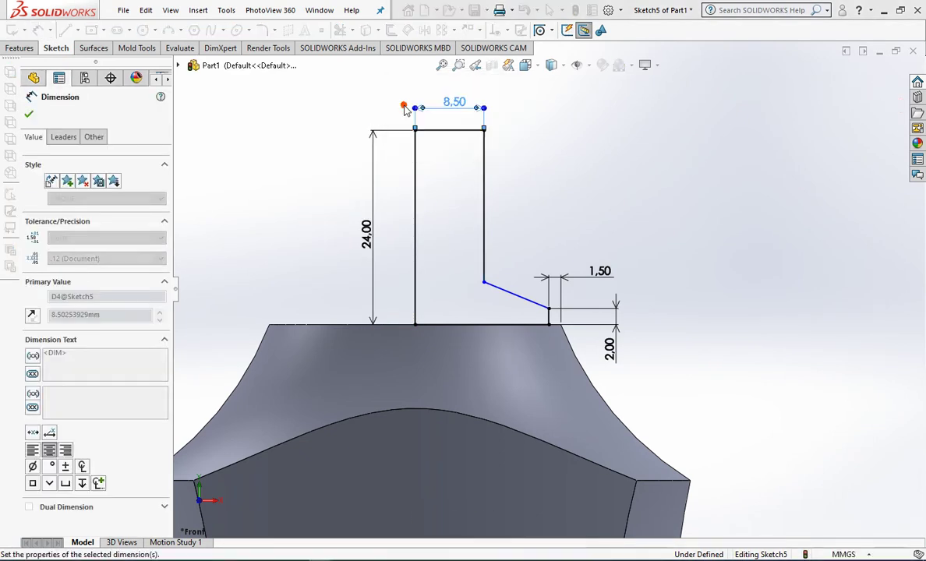
left_click(519, 296)
left_click(511, 324)
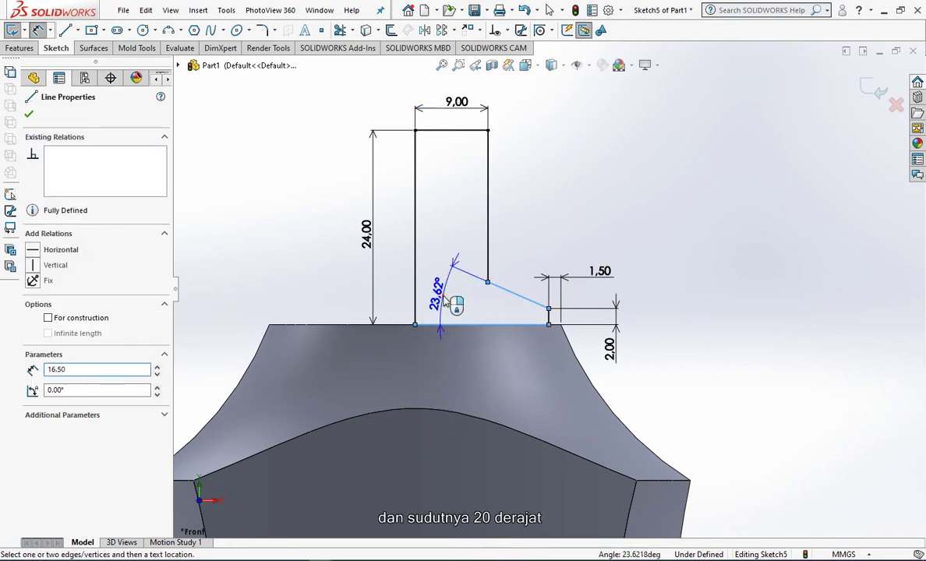
left_click(446, 300)
type("20")
left_click(387, 293)
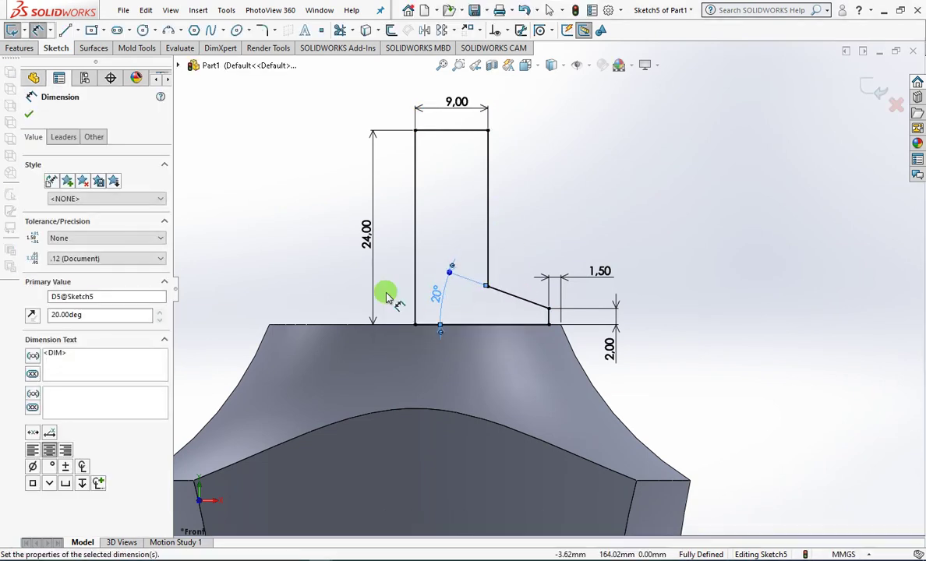
scroll(555, 265, "up", 3)
left_click(558, 256)
Revolve the profile 360° about its left vertical line to create Revolve1
middle_click_drag(637, 234, 660, 283)
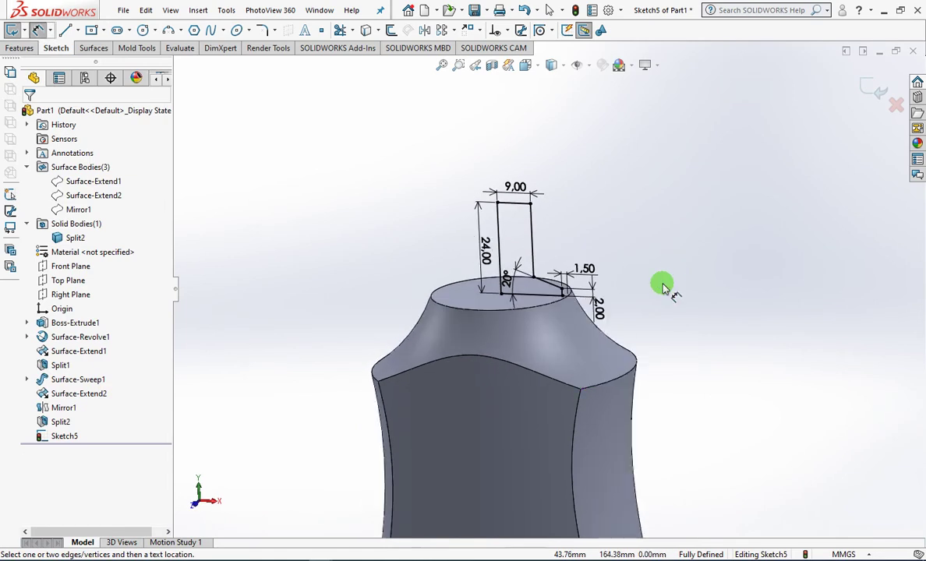
key("Escape")
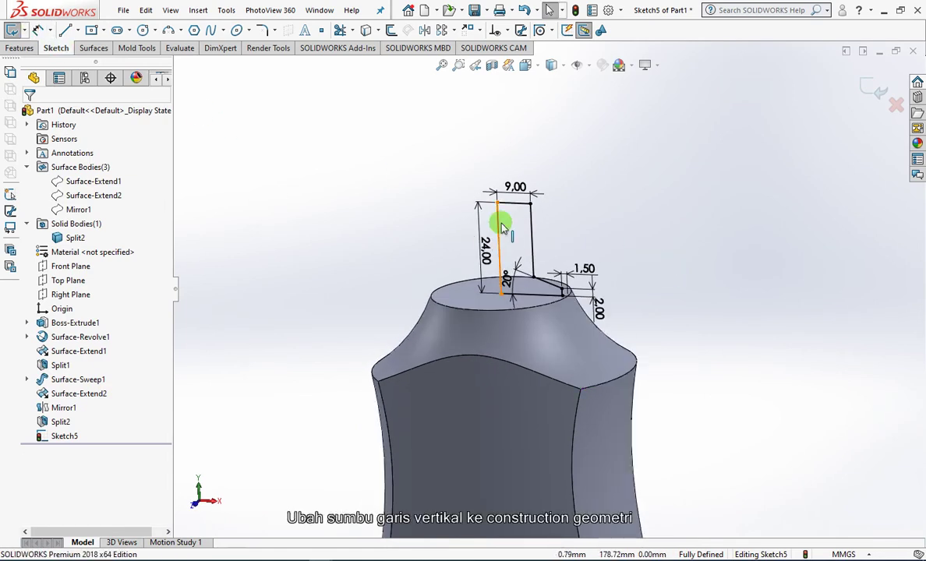
left_click(500, 226)
left_click(565, 191)
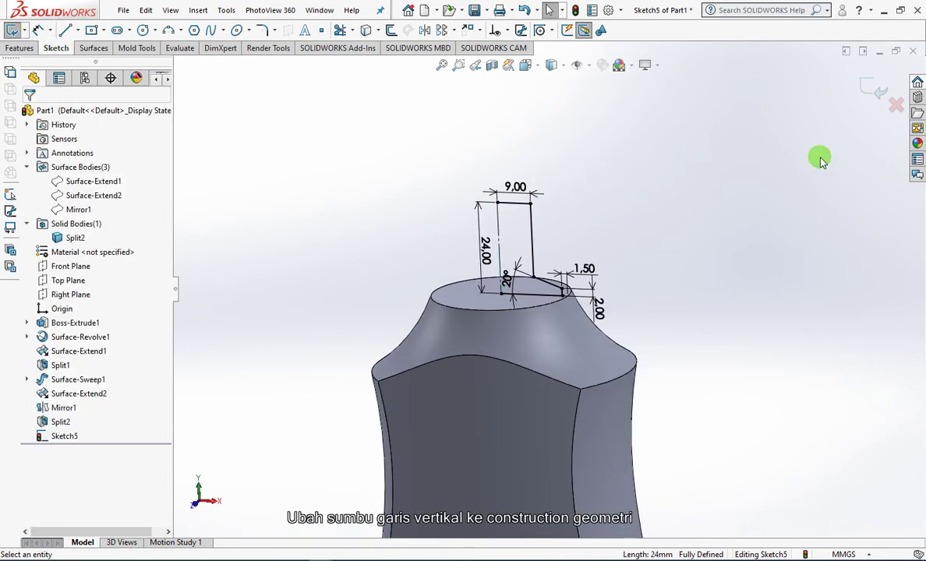
left_click(873, 91)
left_click(494, 291)
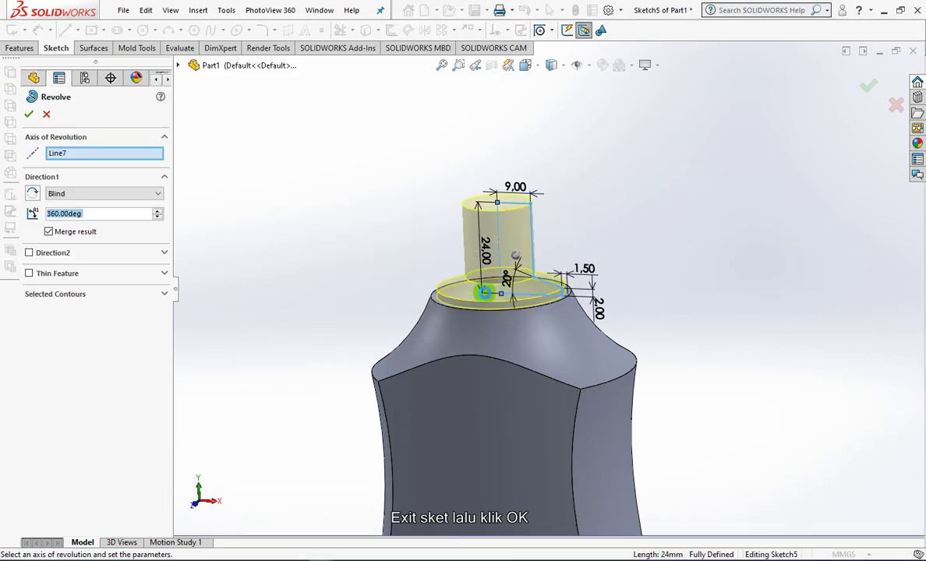
middle_click_drag(370, 345, 375, 300)
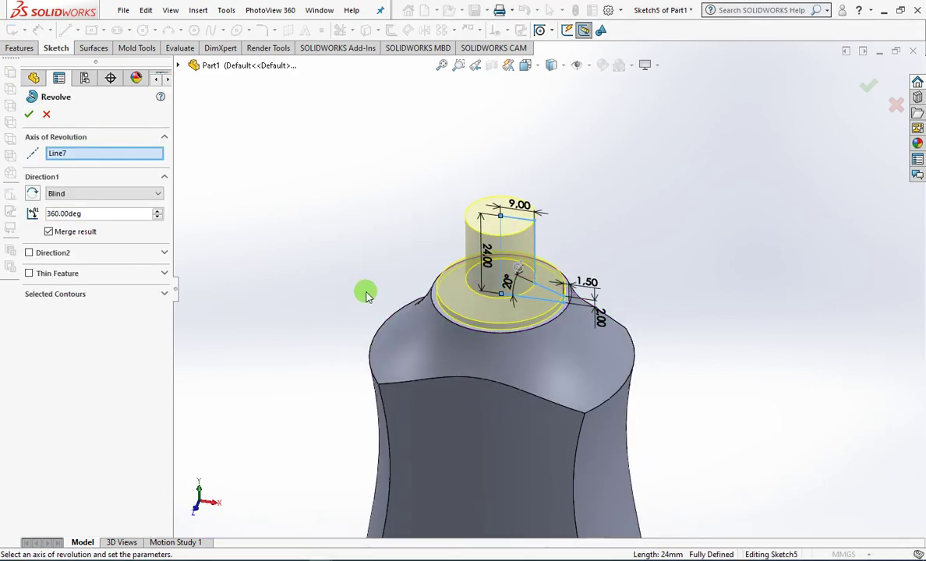
left_click(28, 116)
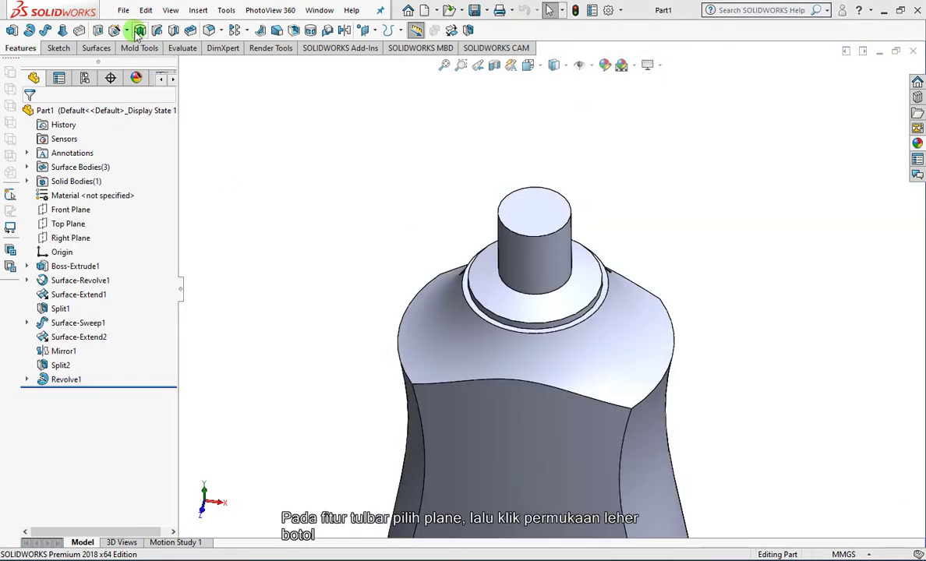
Add Plane1 offset 7 mm below the neck's top face, flipped into the neck
left_click(344, 30)
left_click(373, 44)
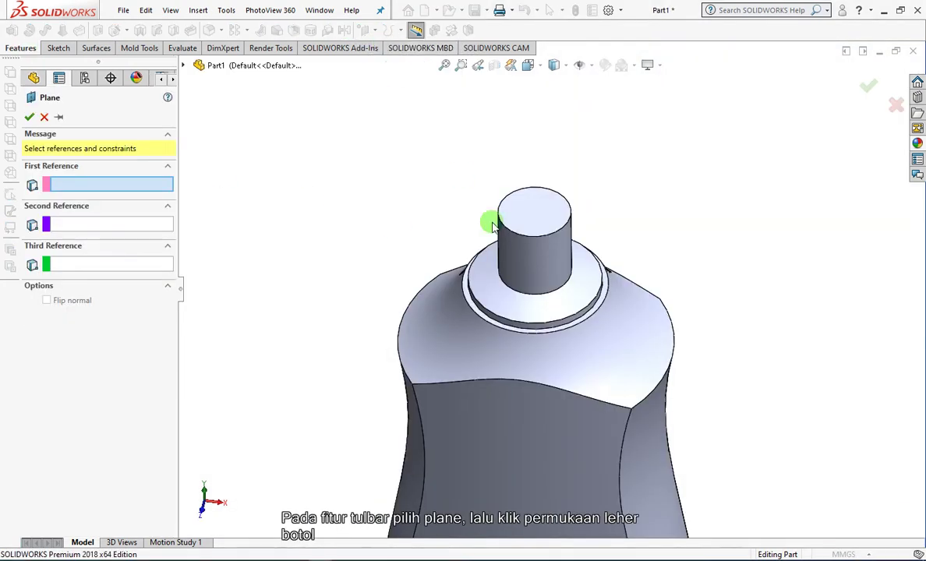
left_click(534, 215)
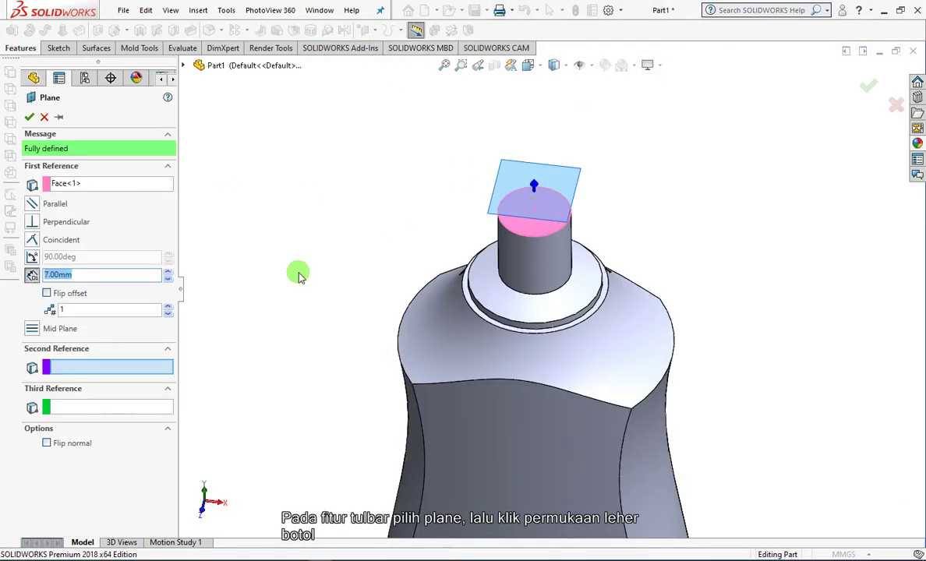
double_click(73, 270)
type("7")
left_click(47, 293)
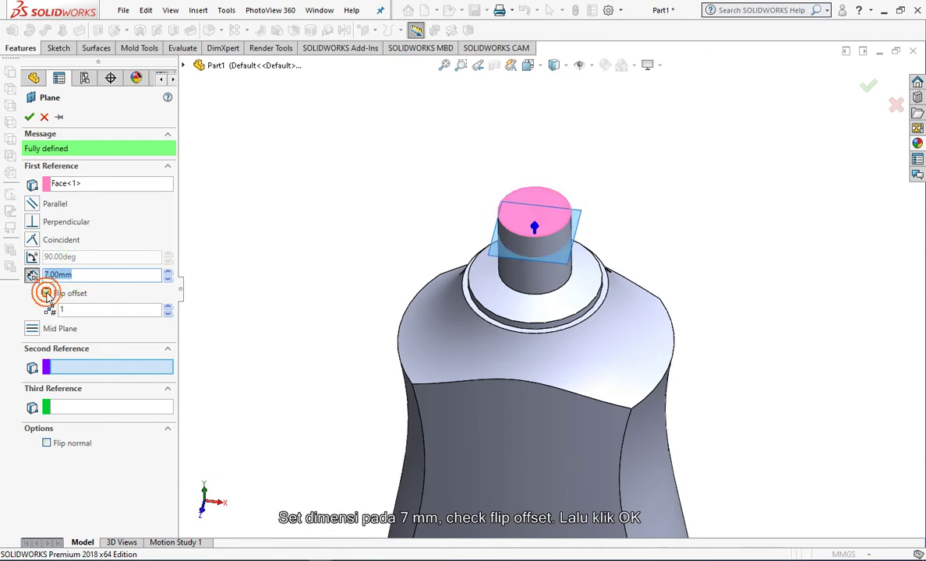
left_click(28, 118)
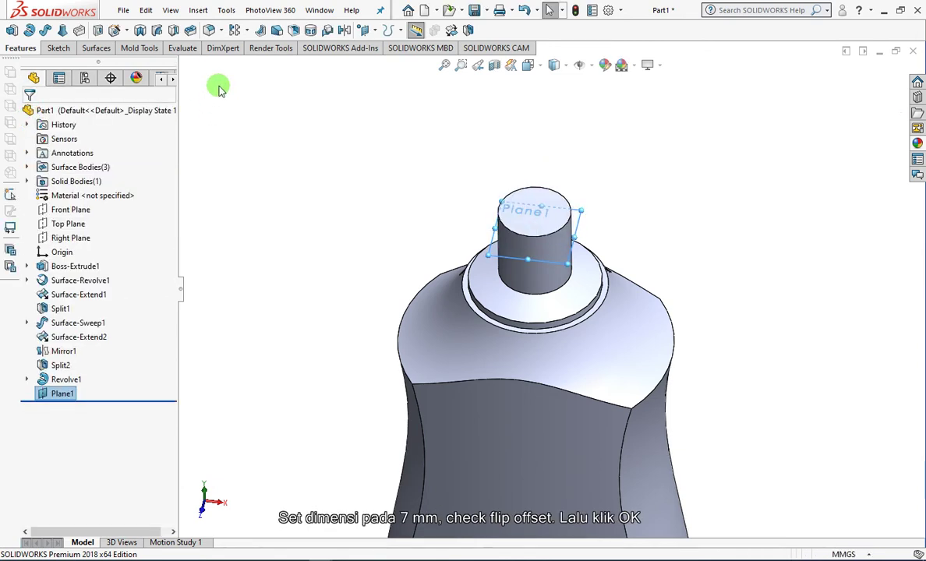
Start a helix by converting the neck's top circular edge into its sketch circle
left_click(386, 33)
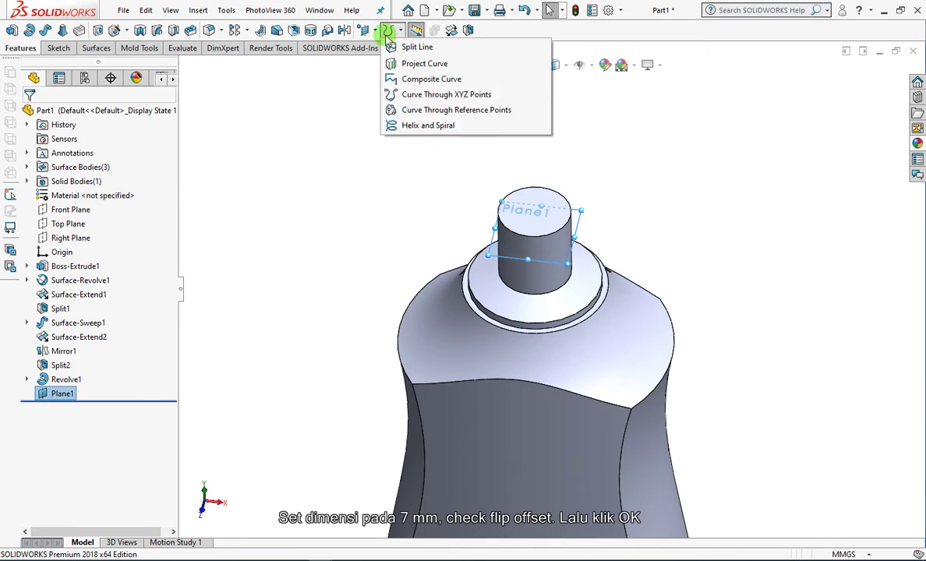
left_click(401, 124)
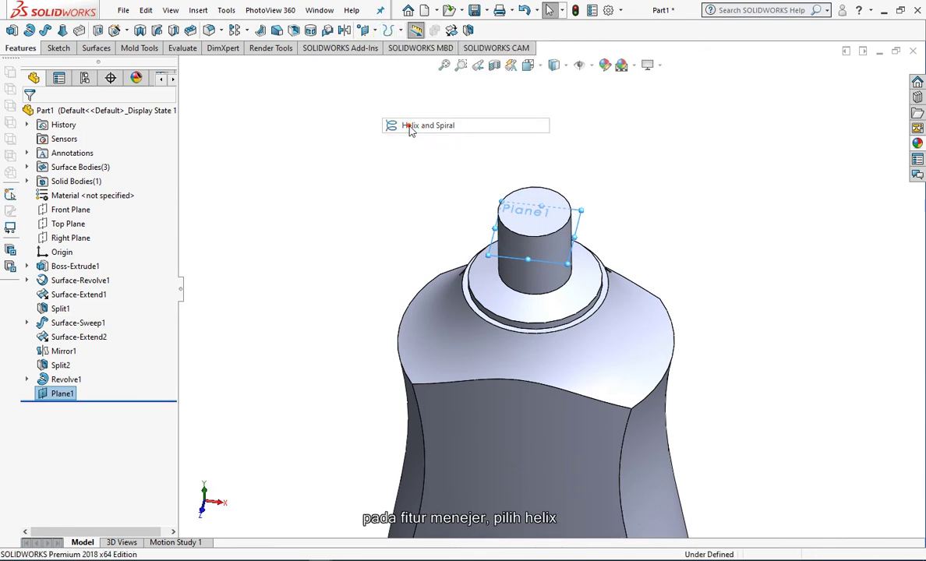
left_click(562, 229)
left_click(364, 31)
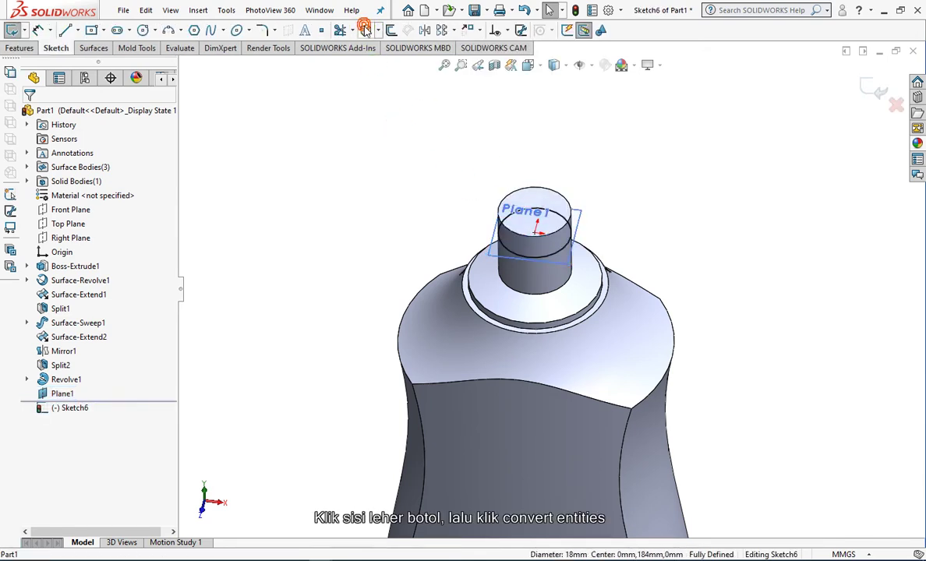
left_click(872, 88)
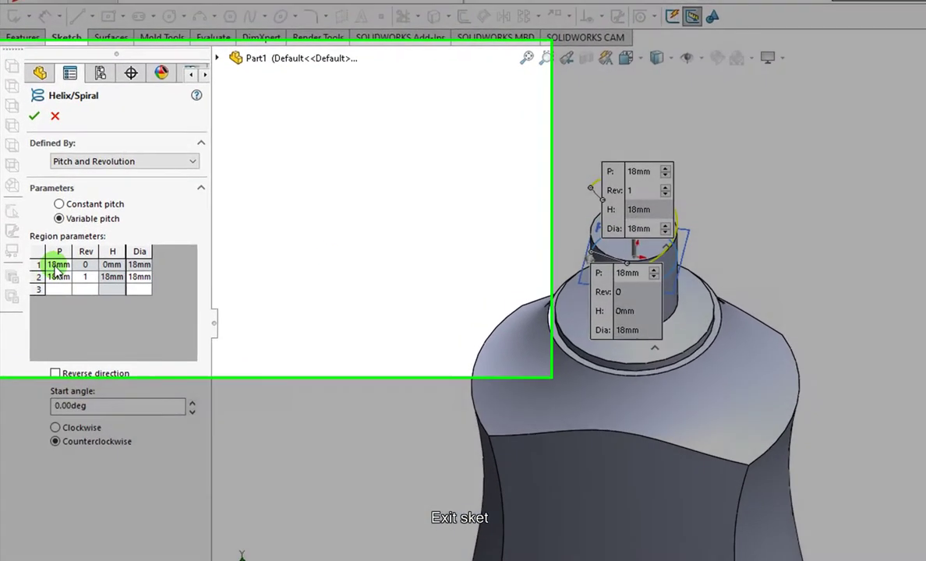
Fill the first helix region rows with 3.5 mm pitch and their revolution counts
double_click(49, 239)
type("3")
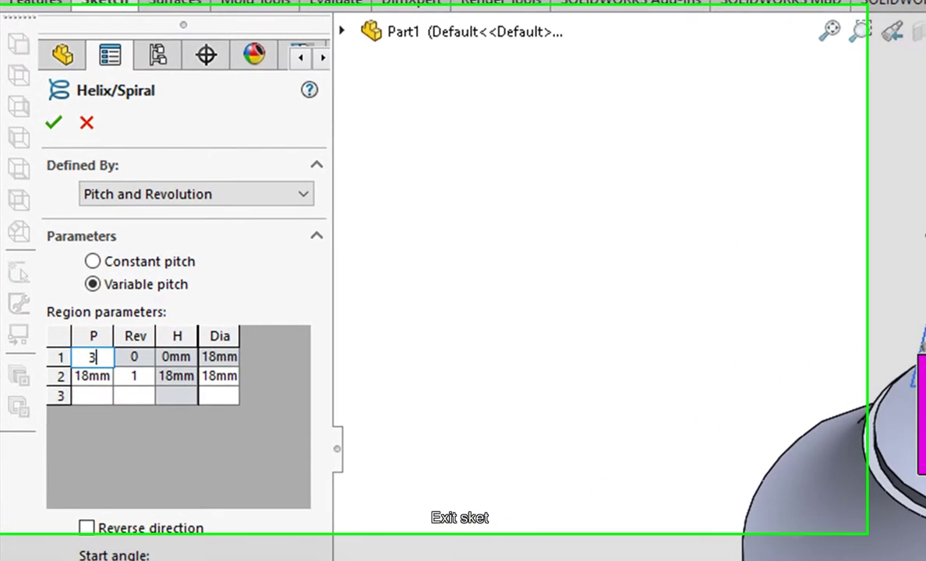
type(".5")
double_click(93, 389)
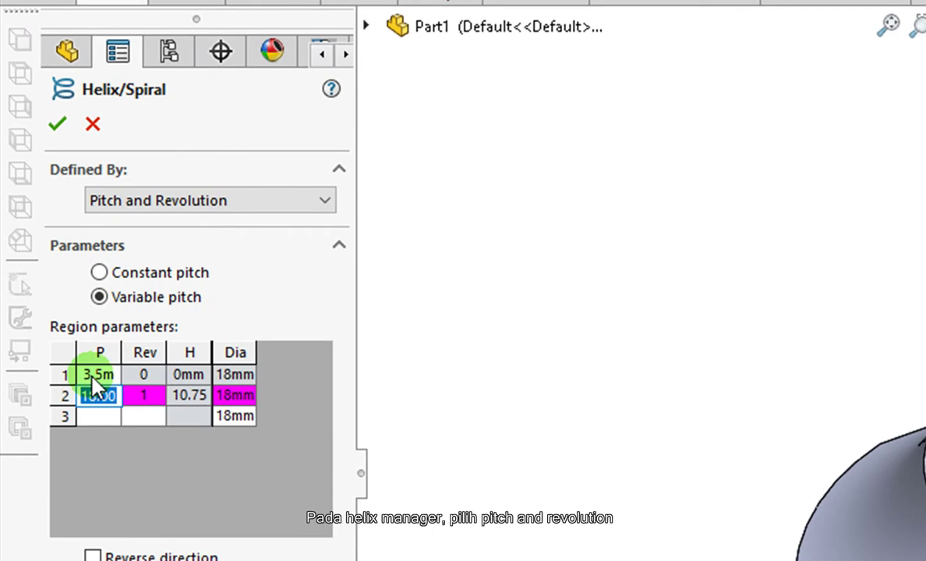
type("3.5")
key("Tab")
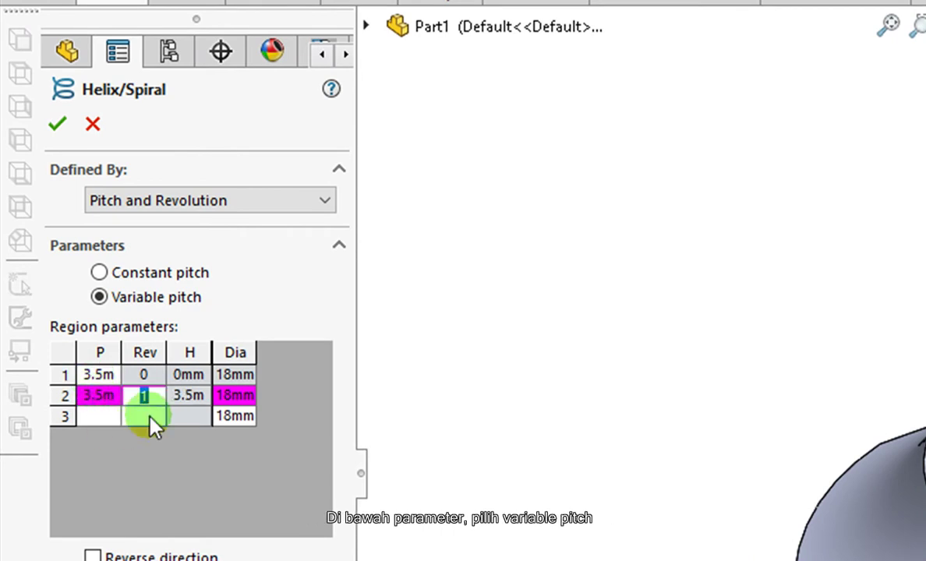
left_click(150, 416)
type("3.5")
left_click(148, 417)
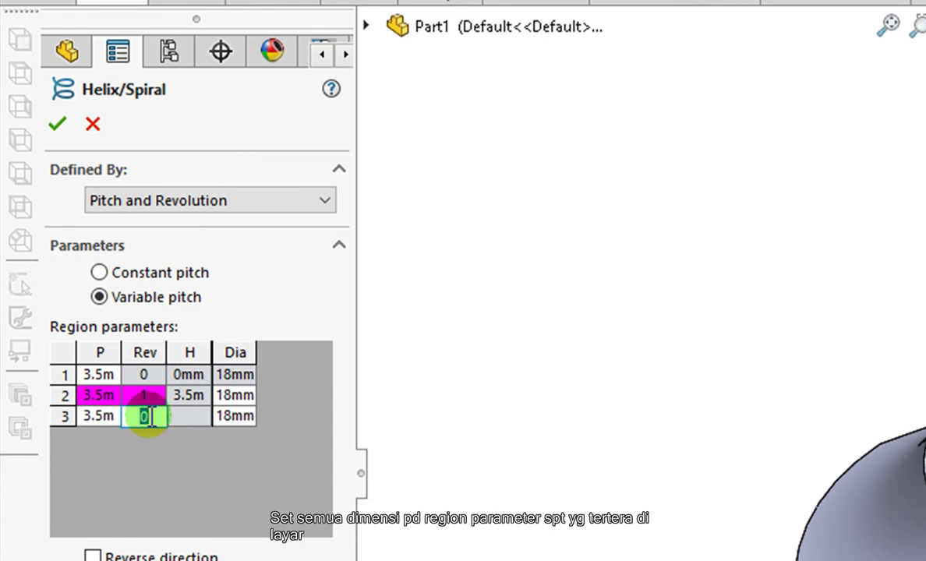
type("2.5")
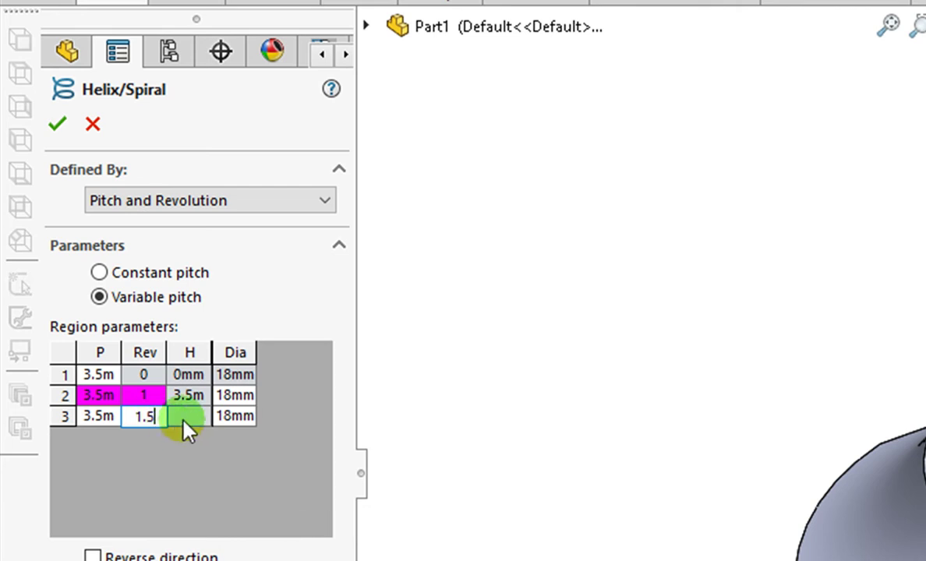
Give the fourth region 3.5 mm pitch and 15 mm diameter, then create the helix
left_click(100, 437)
type("3.5")
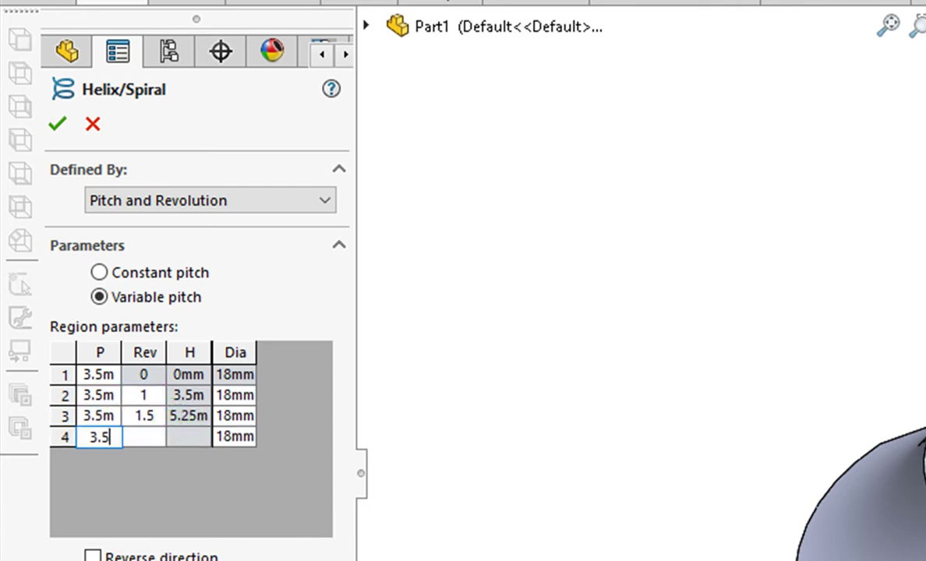
left_click(147, 436)
type("1.7")
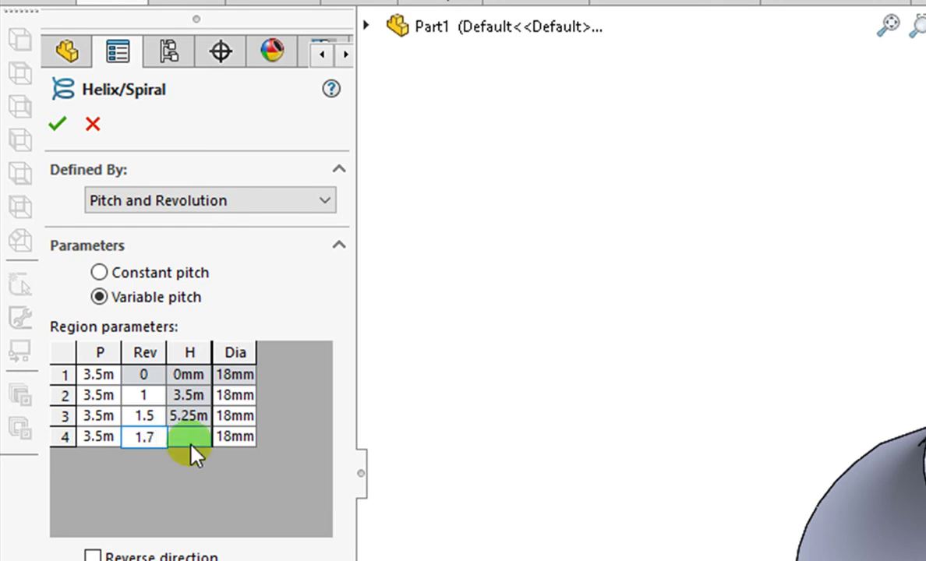
left_click(236, 437)
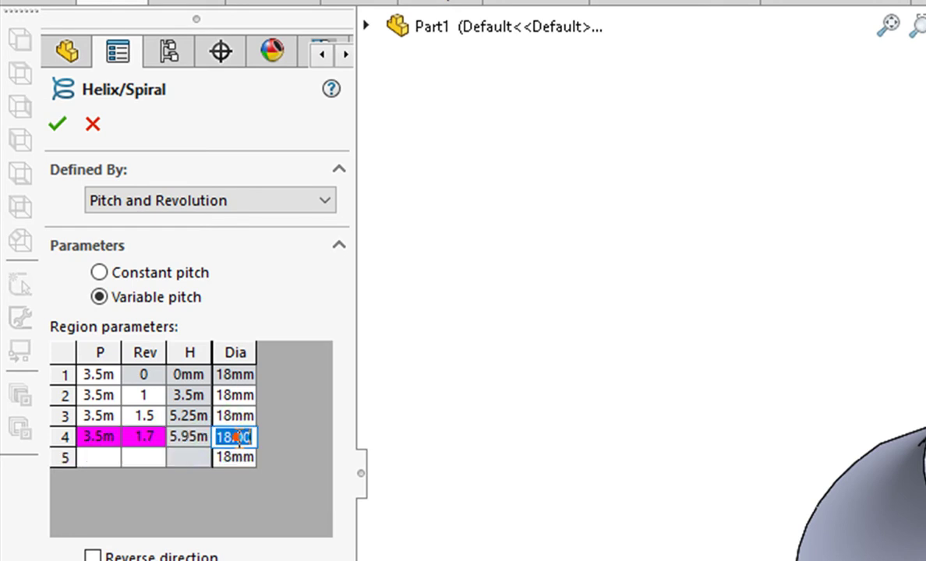
type("15")
key("Tab")
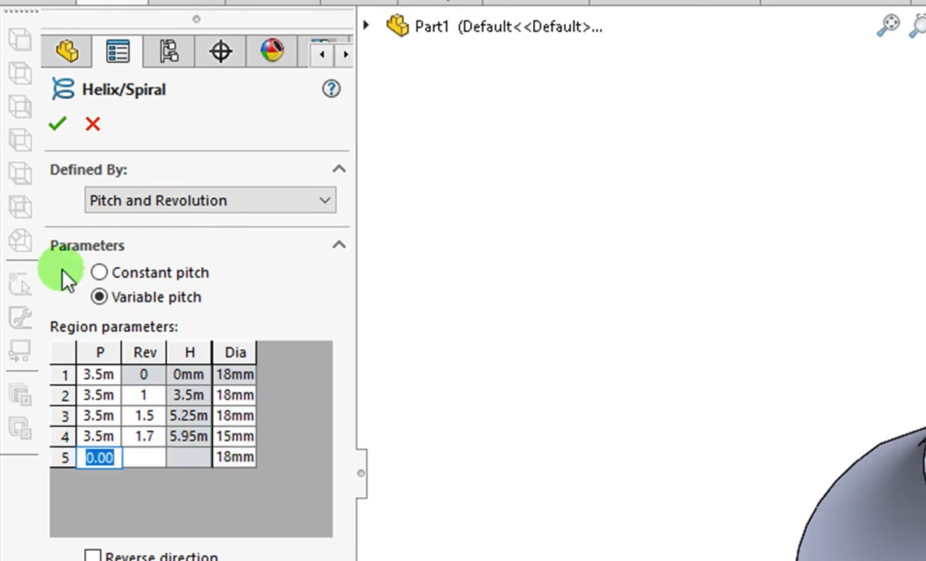
left_click(56, 123)
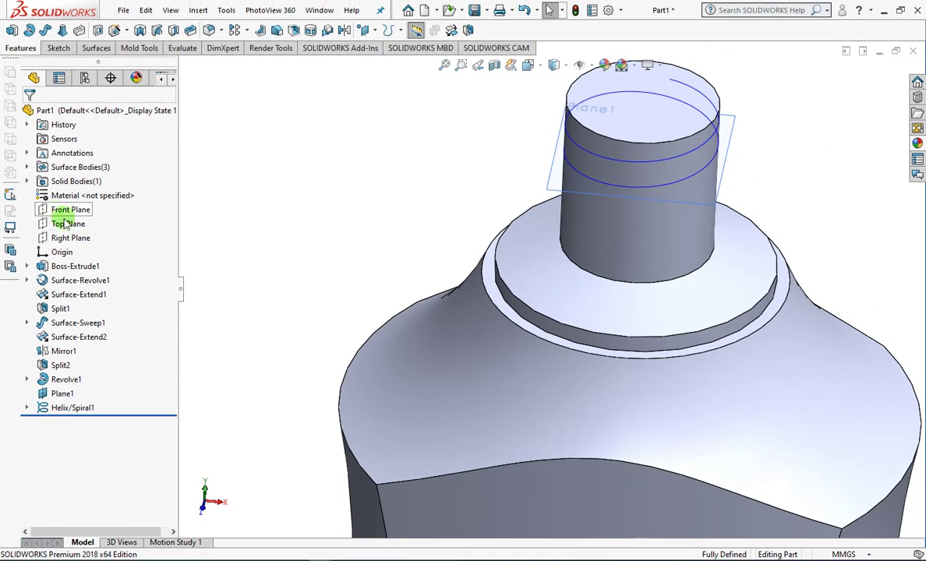
Draw an ellipse on the Front Plane centred on the helix's lower end
key("z")
left_click(56, 214)
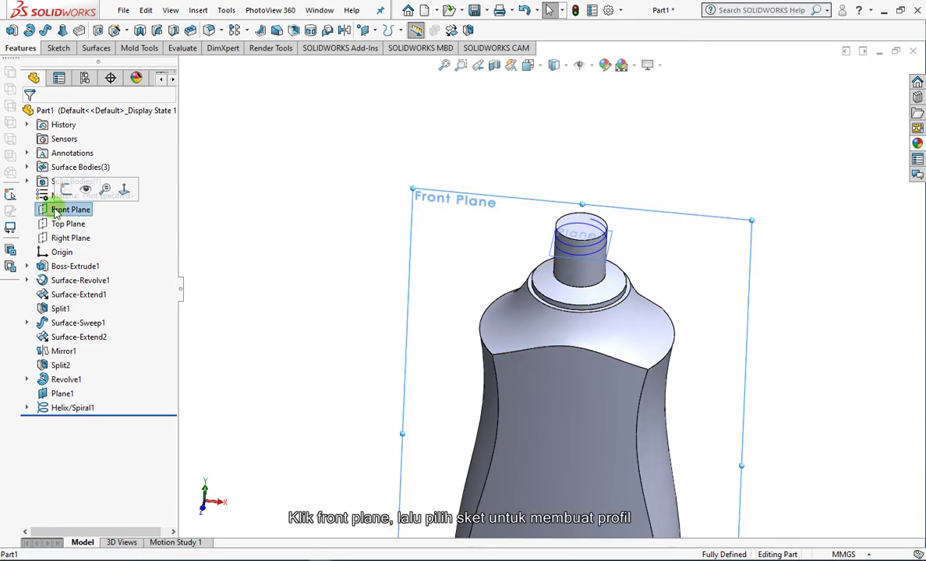
left_click(66, 189)
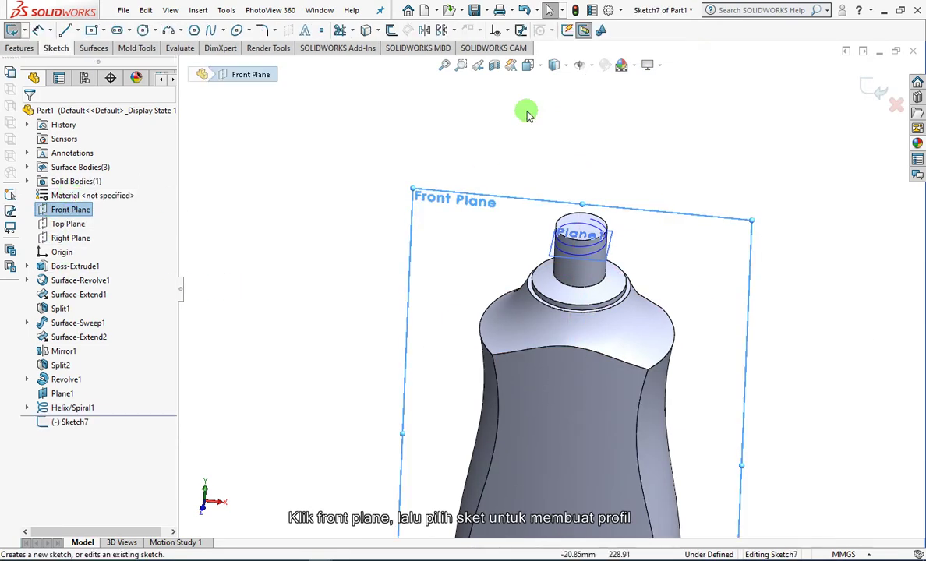
left_click(534, 67)
scroll(548, 123, "down", 3)
scroll(546, 173, "down", 3)
scroll(491, 253, "down", 3)
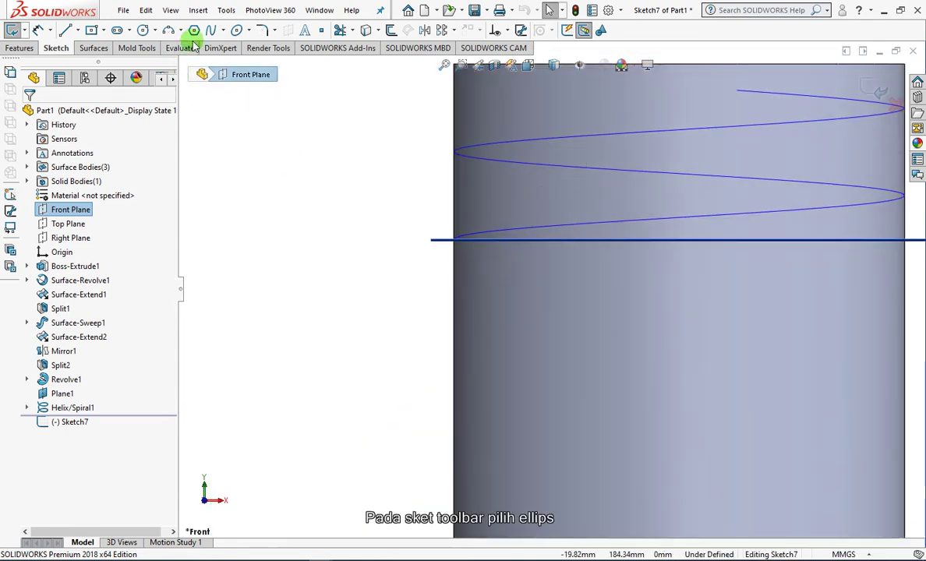
left_click(237, 30)
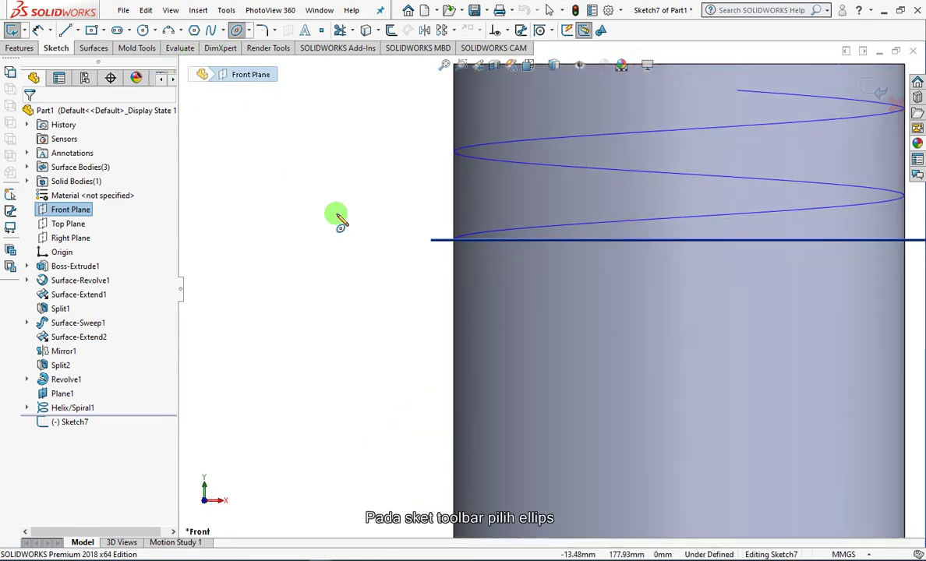
left_click(454, 240)
left_click(454, 197)
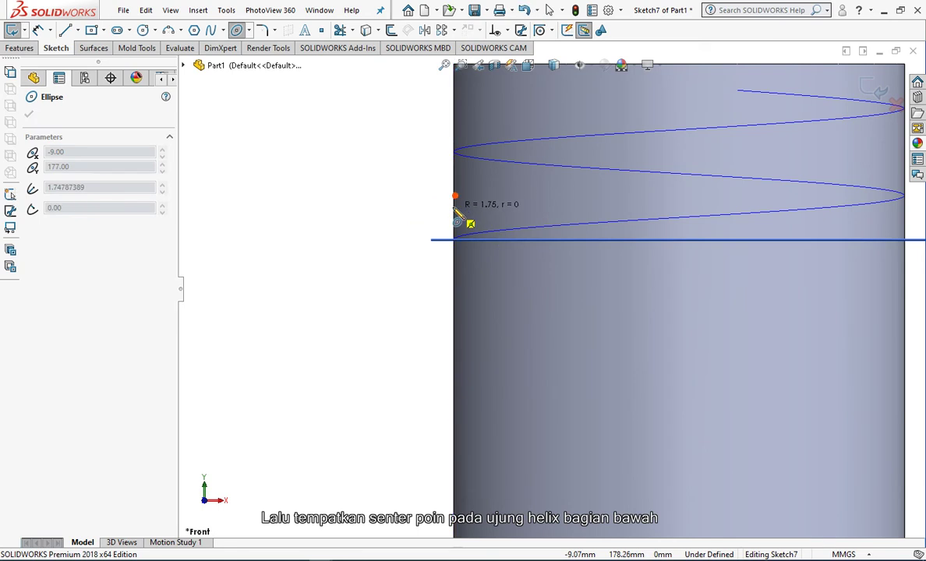
left_click(415, 239)
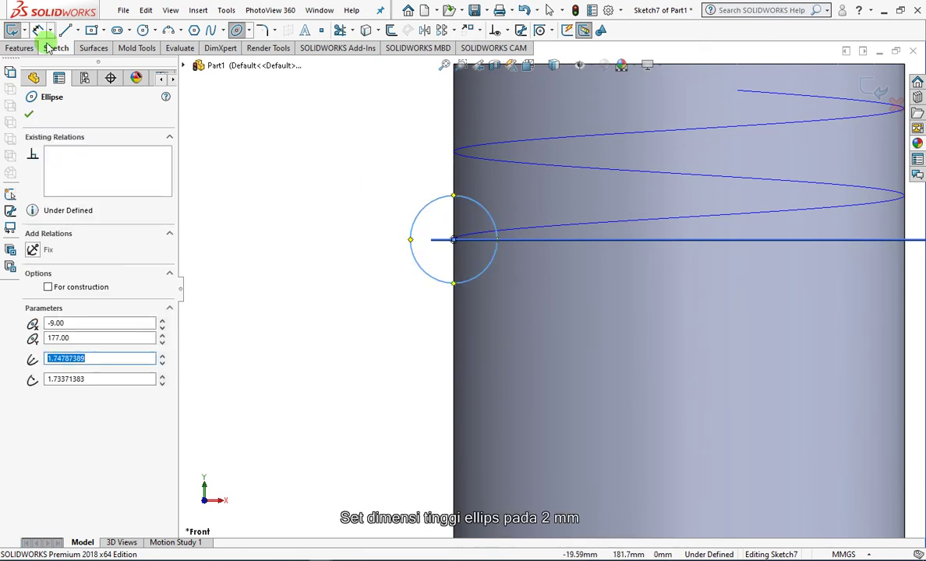
key("Escape")
Dimension the ellipse 2 mm tall and 1.5 mm wide
left_click(455, 198)
left_click(452, 283)
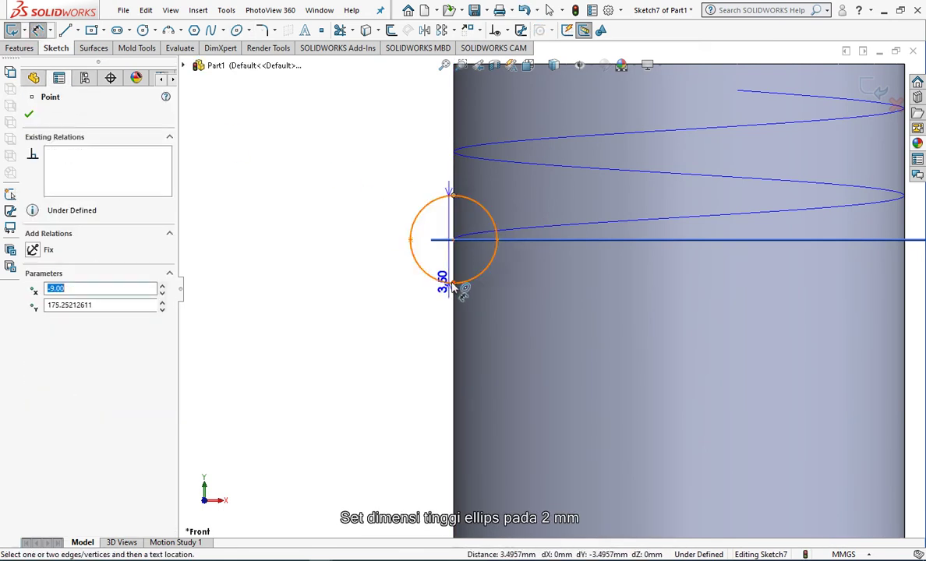
left_click(355, 250)
type("2")
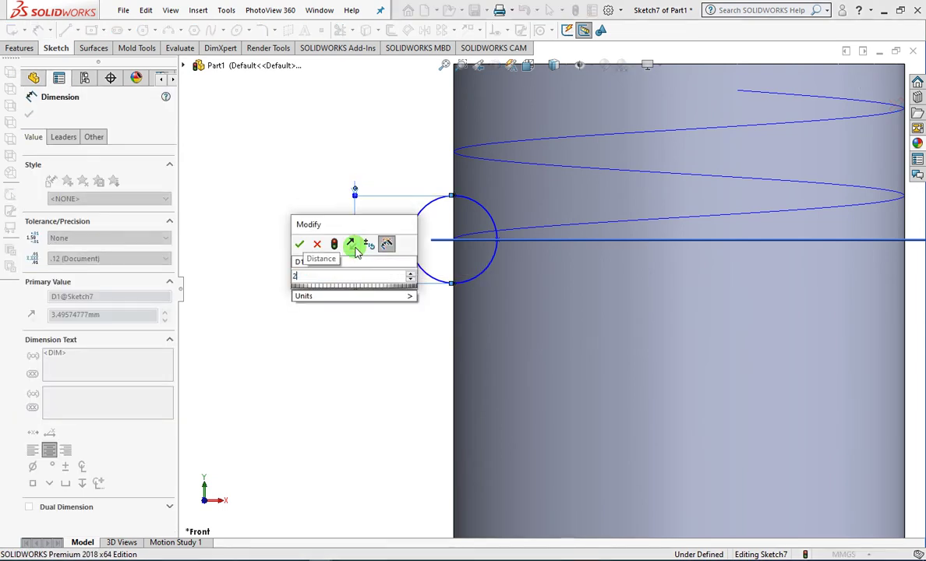
left_click(299, 247)
left_click(429, 241)
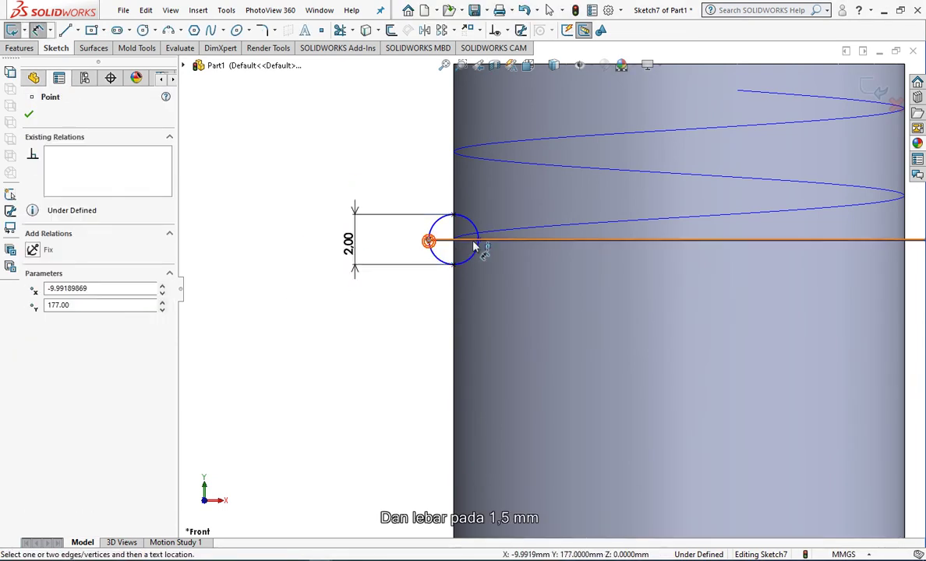
left_click(478, 241)
left_click(437, 173)
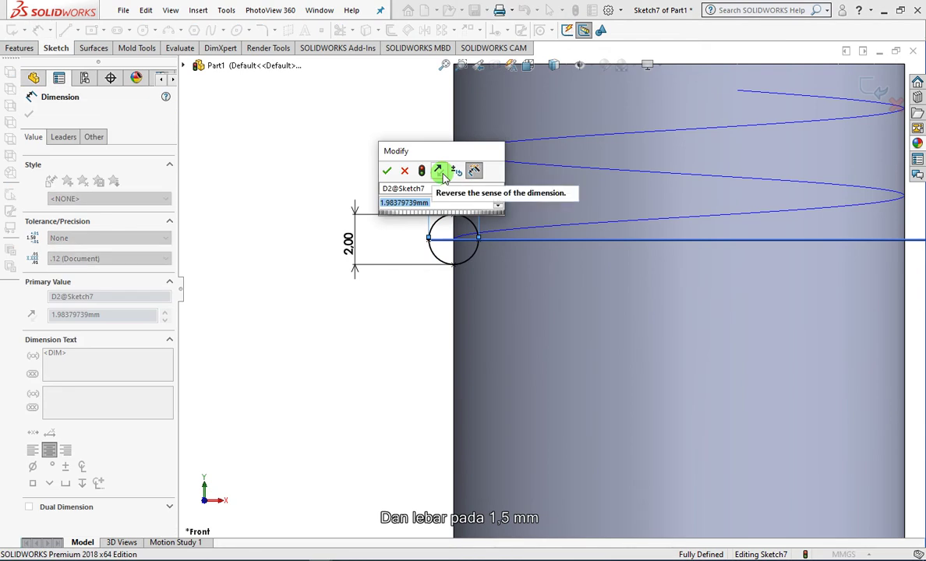
type("1.5")
key("Return")
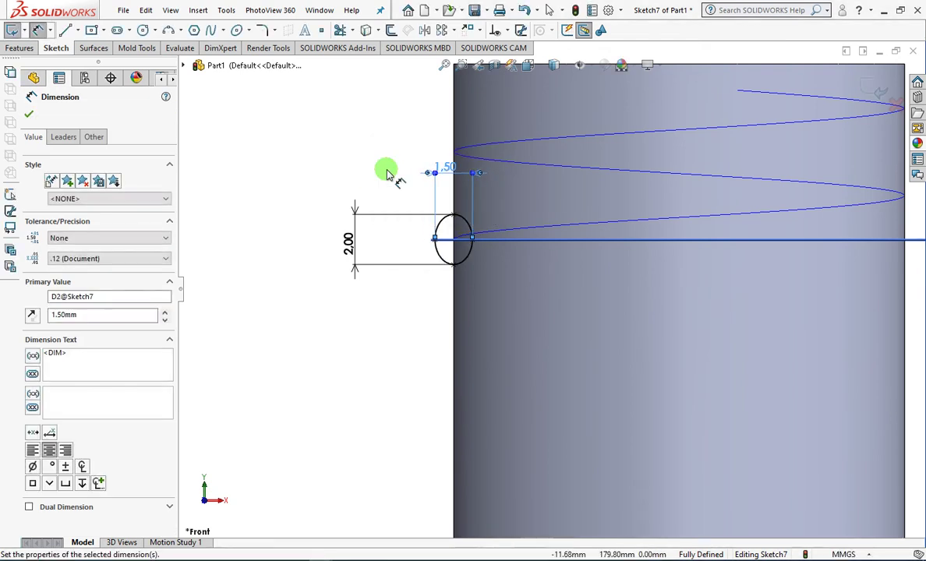
left_click(378, 166)
key("f")
middle_click_drag(376, 181, 392, 206)
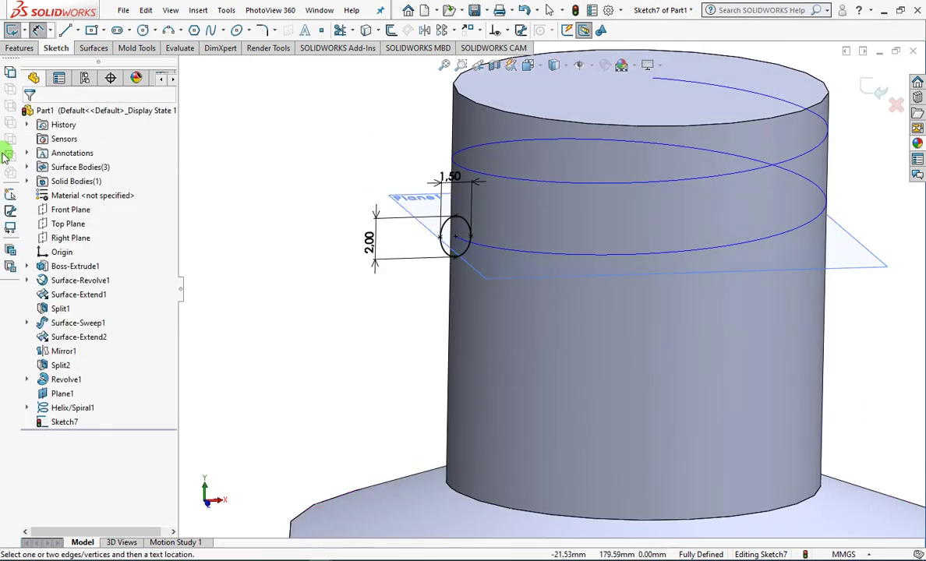
Sweep the Sketch7 ellipse along Helix/Spiral1 to form the thread ridges
left_click(868, 89)
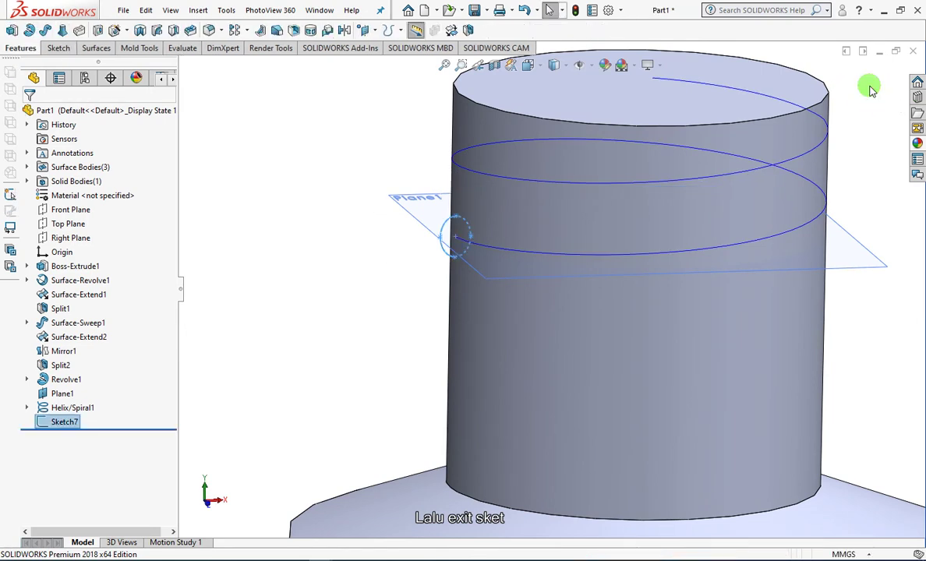
scroll(344, 222, "up", 2)
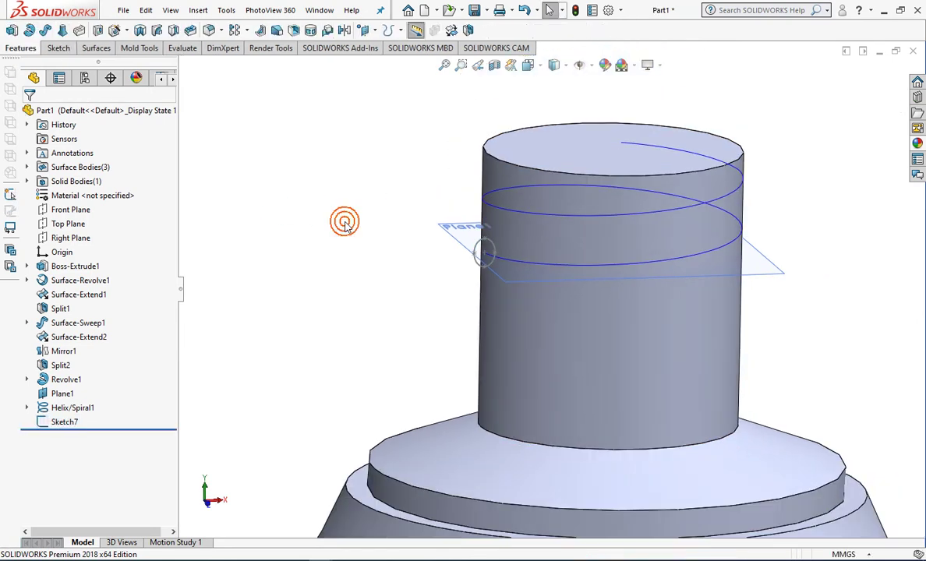
left_click(31, 32)
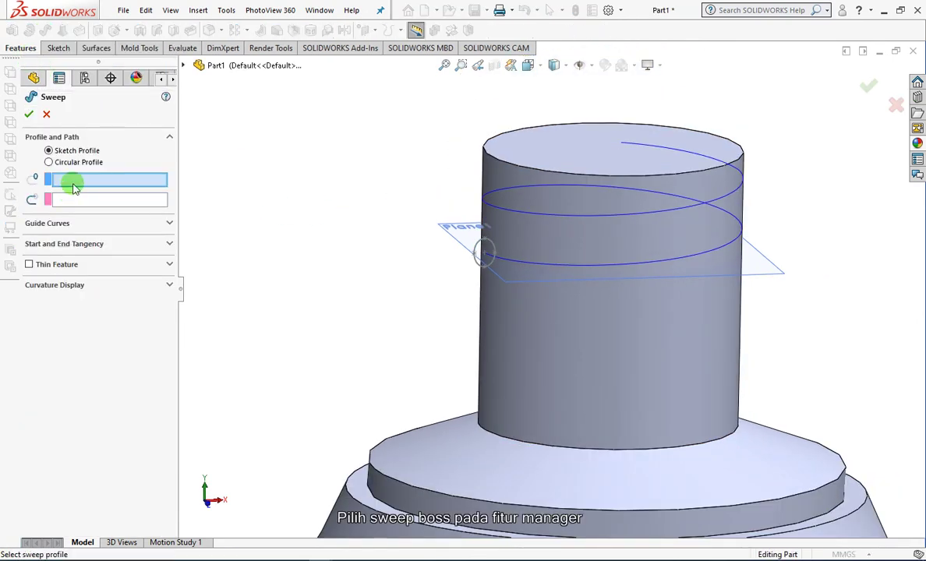
left_click(478, 267)
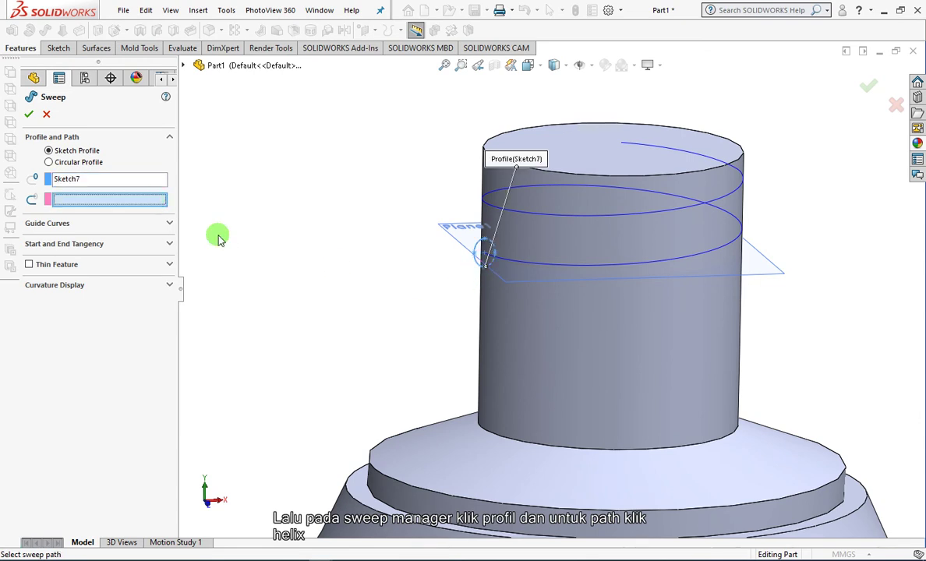
left_click(538, 266)
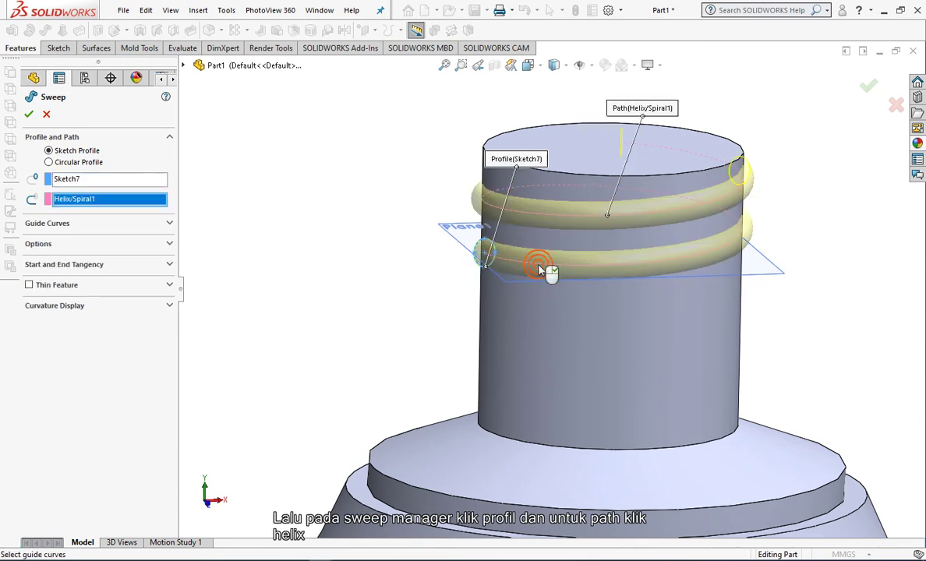
left_click(60, 243)
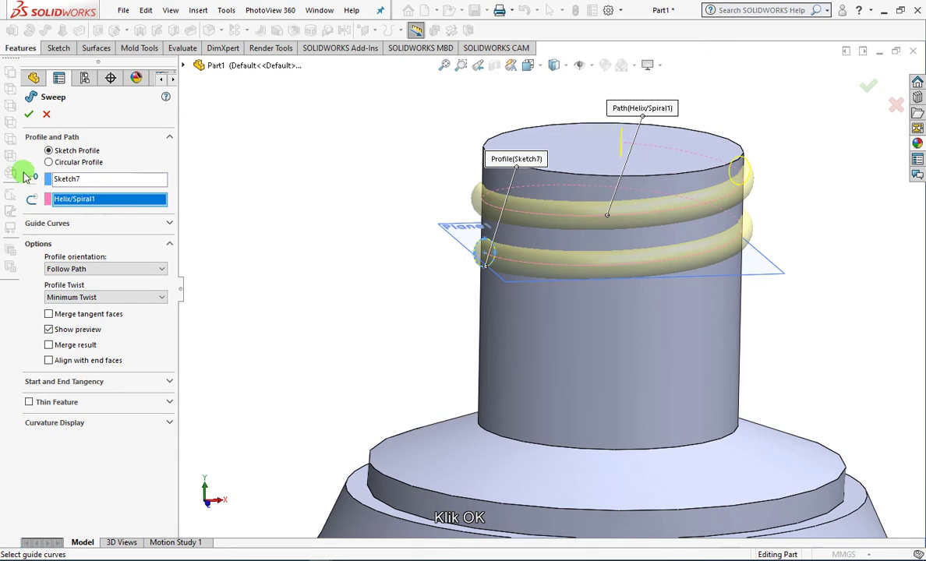
left_click(28, 116)
left_click(359, 279)
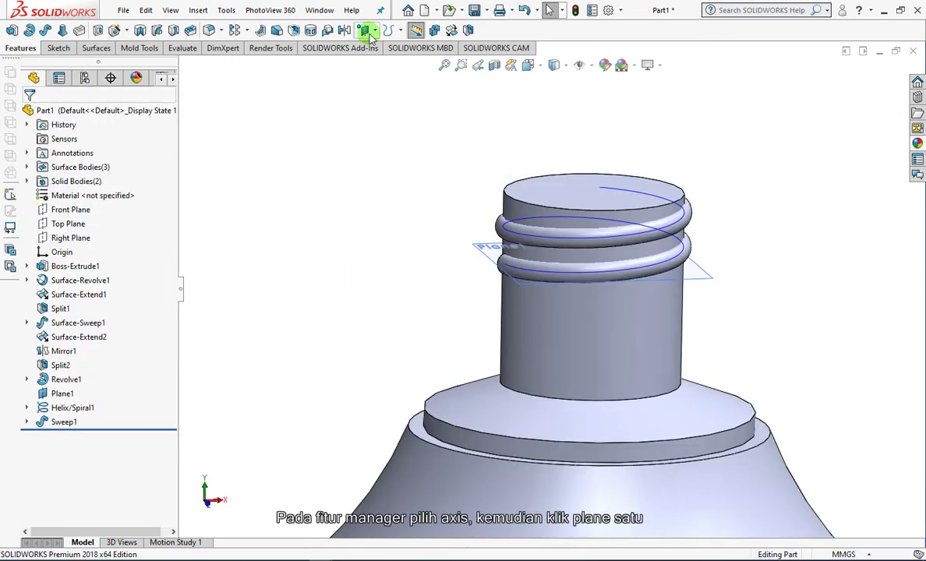
left_click(374, 31)
Create Axis1 where Plane1 and the Front Plane intersect
left_click(380, 60)
left_click(474, 248)
left_click(182, 66)
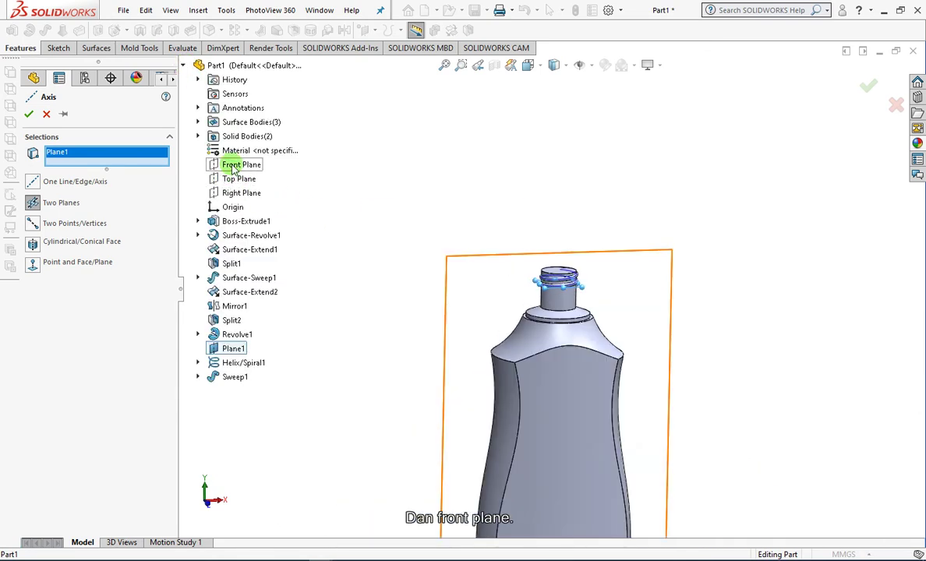
left_click(237, 166)
left_click(28, 114)
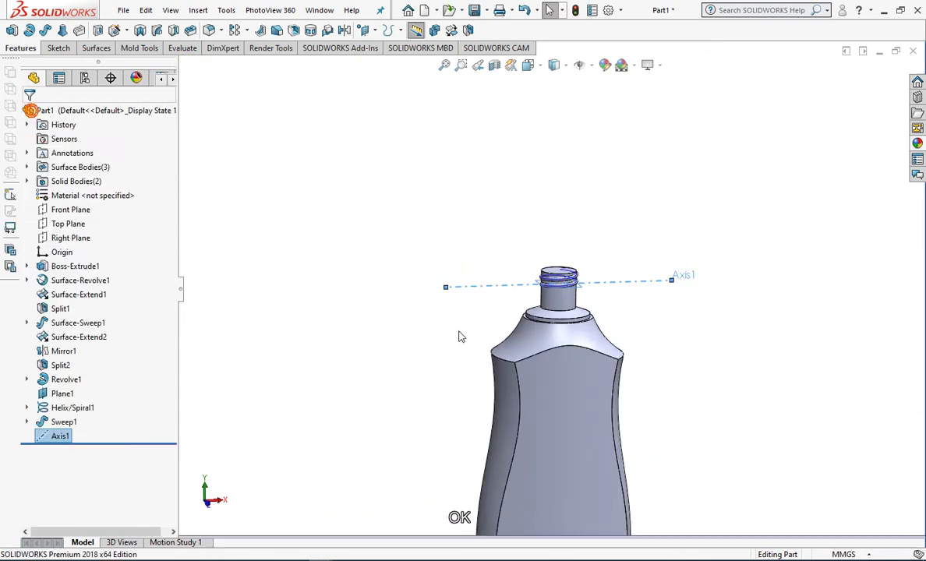
scroll(534, 269, "down", 5)
mouse_move(534, 270)
middle_mouse_down()
mouse_move(586, 292)
mouse_move(589, 304)
middle_mouse_up()
scroll(590, 304, "up", 3)
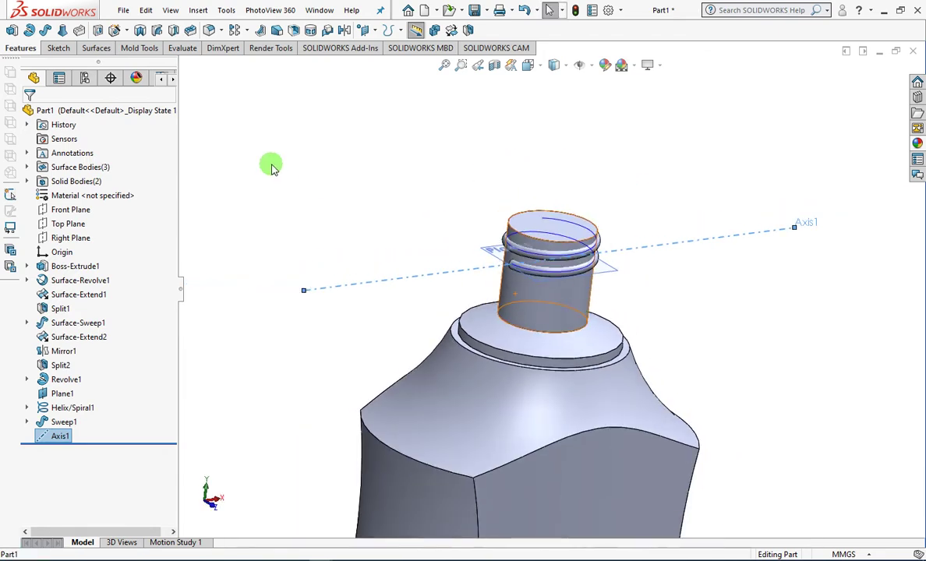
Copy the Sweep1 thread body rotated 180° about Axis1
left_click(451, 30)
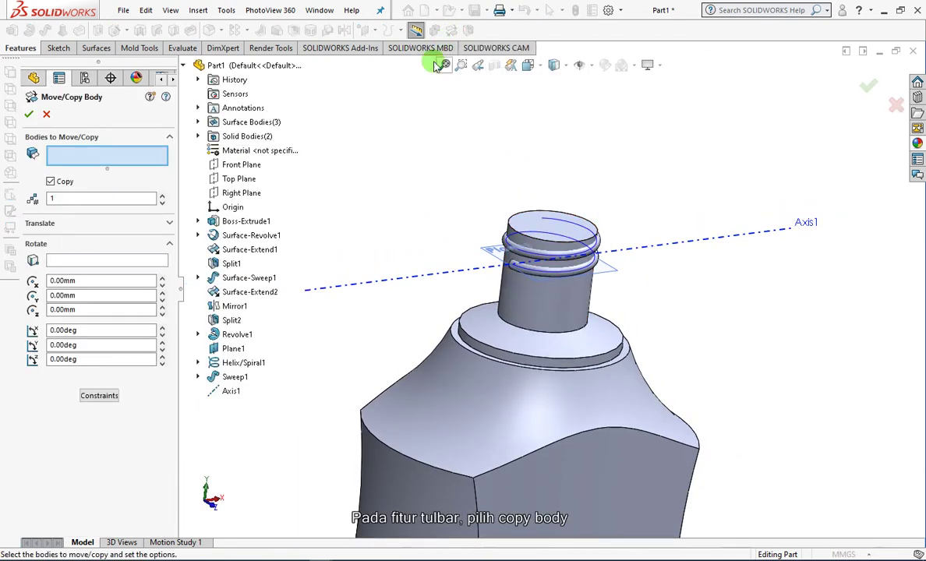
left_click(514, 265)
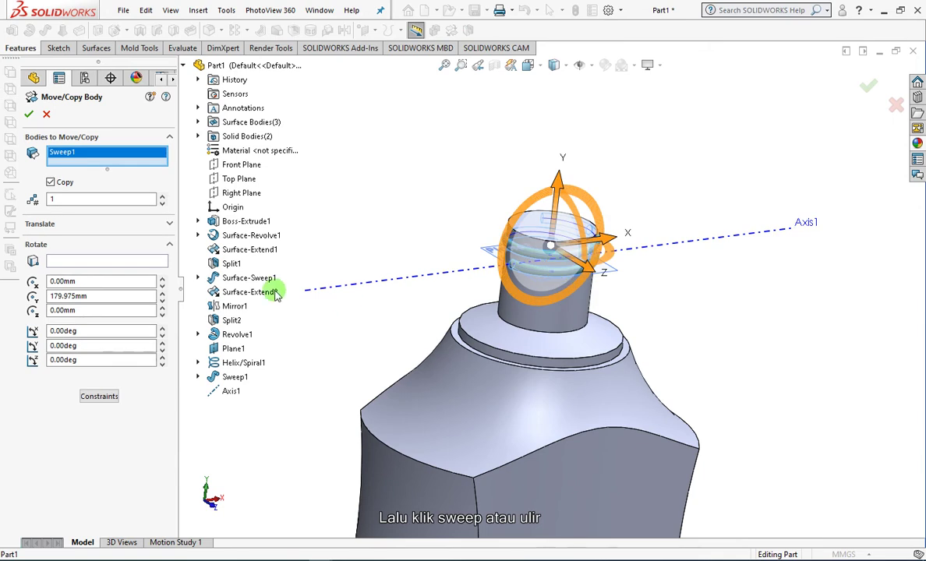
left_click(75, 260)
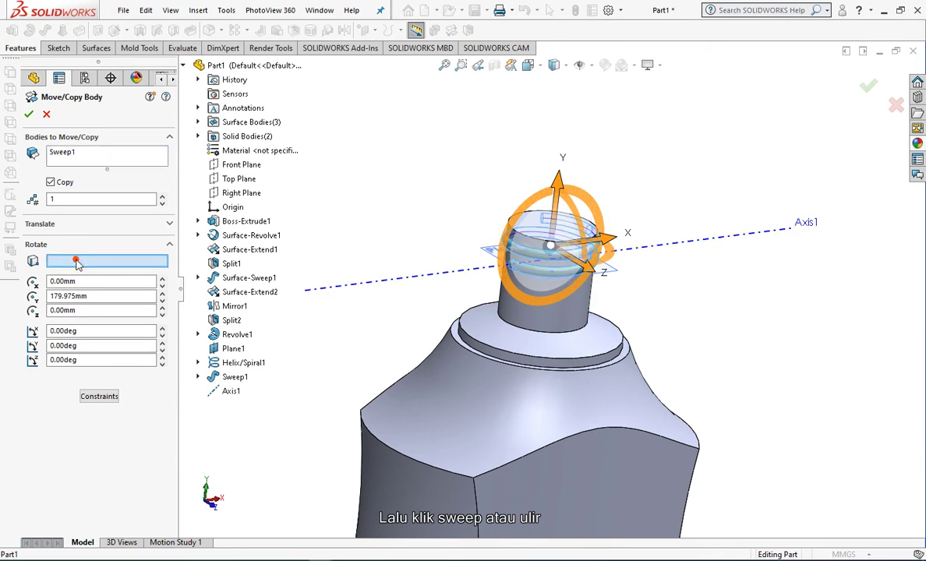
left_click(467, 269)
mouse_move(467, 264)
middle_mouse_down()
mouse_move(478, 232)
mouse_move(207, 306)
middle_mouse_up()
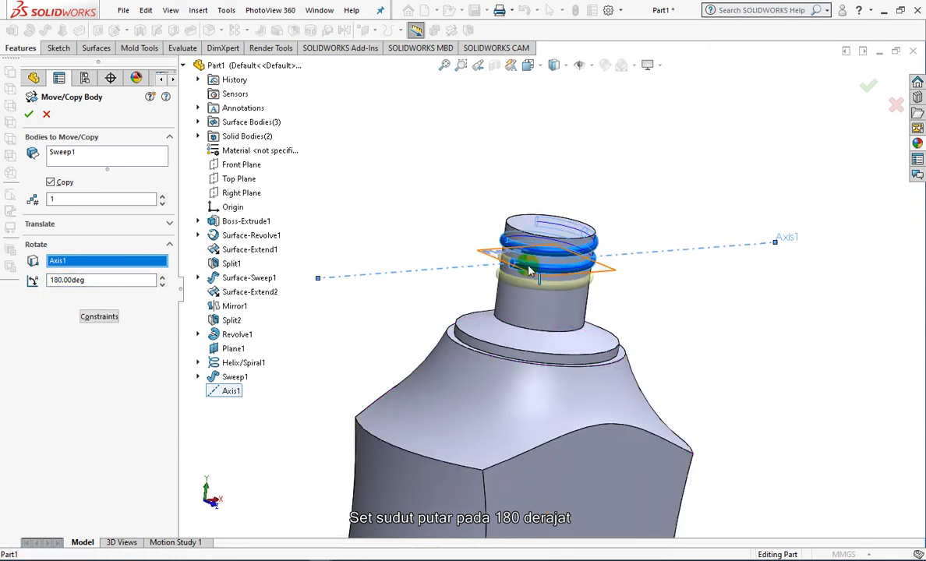
scroll(530, 257, "up", 5)
middle_click_drag(483, 244, 488, 467)
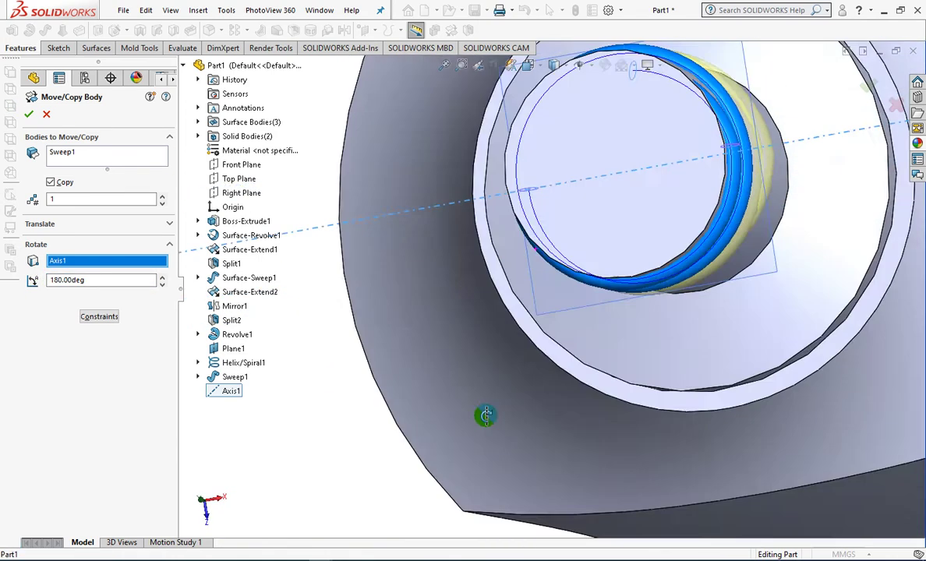
left_click(23, 114)
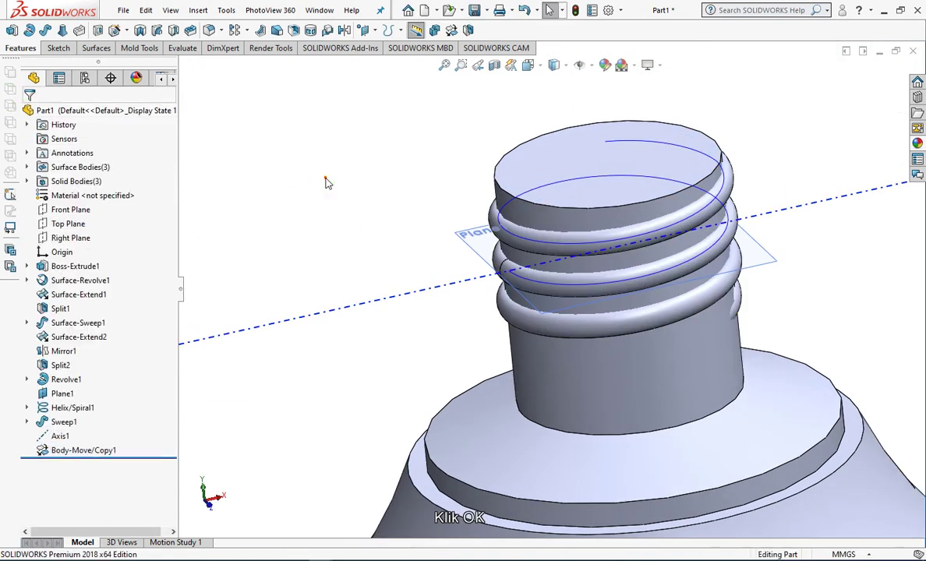
scroll(327, 183, "down", 2)
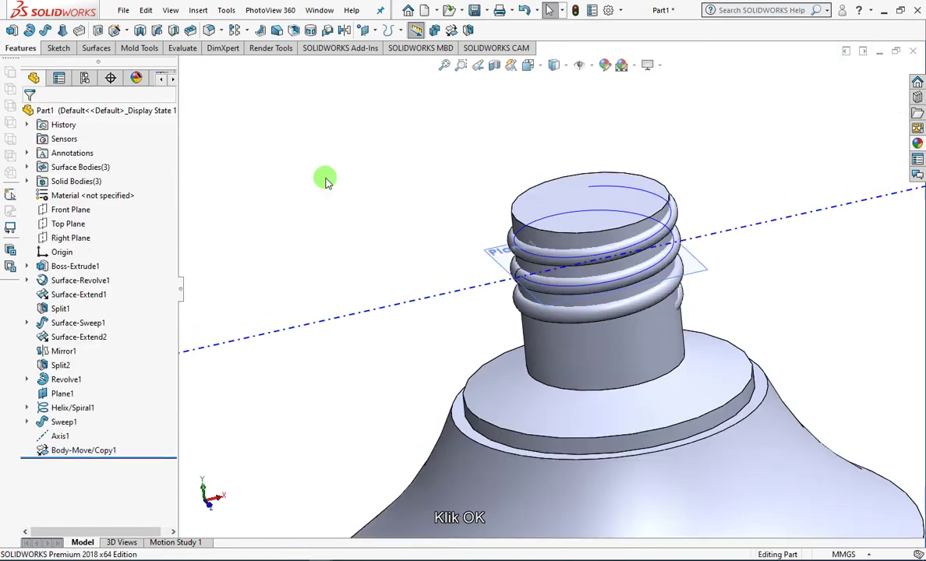
Combine Revolve1, Sweep1 and Body-Move/Copy1 into a single solid
left_click(418, 29)
left_click(543, 249)
left_click(552, 281)
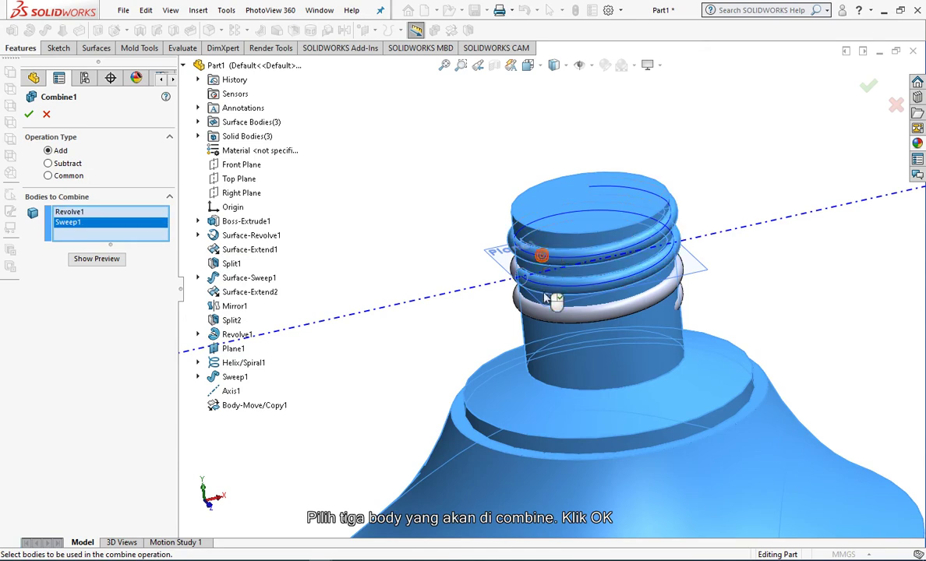
left_click(548, 312)
left_click(97, 264)
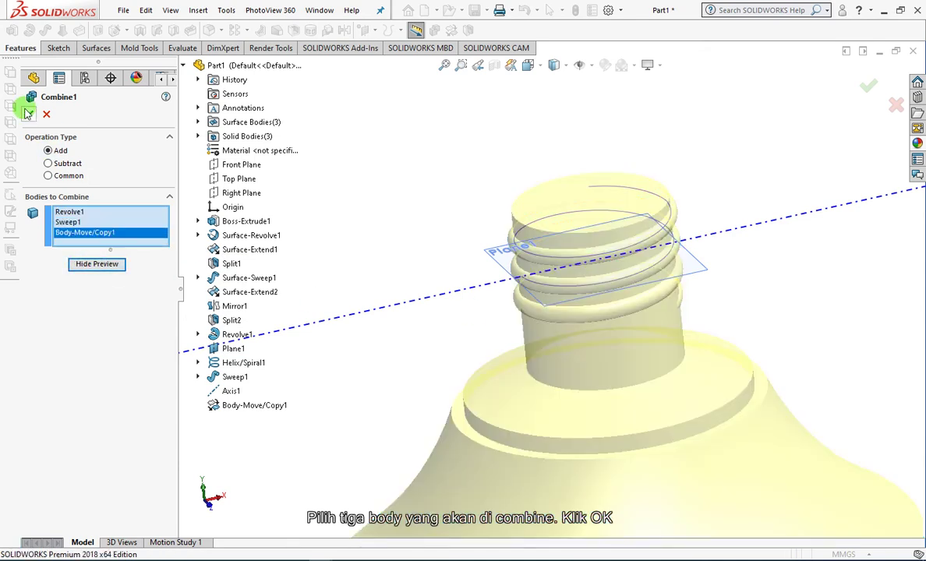
left_click(28, 113)
Hide Plane1 and Helix/Spiral1 and switch to the isometric view
left_click(430, 304)
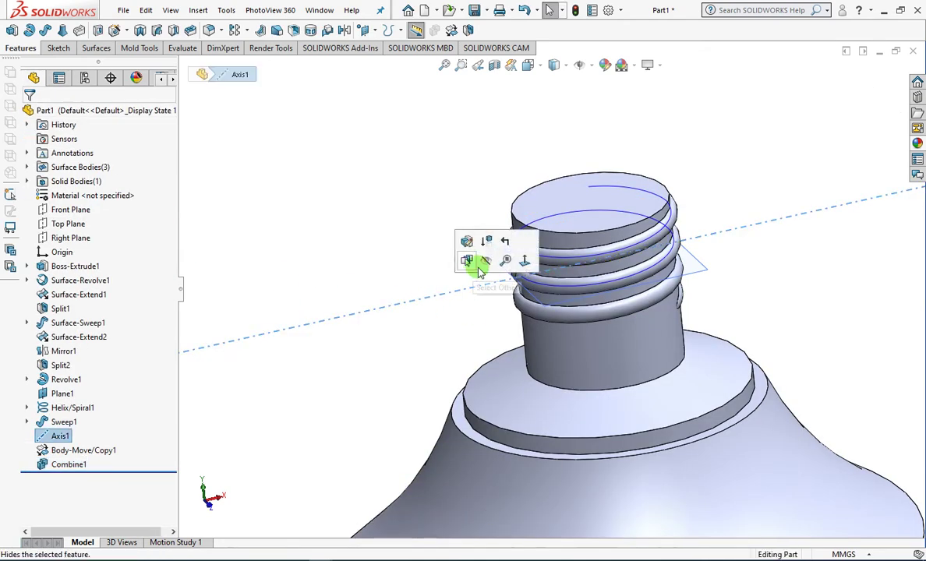
left_click(487, 262)
left_click(592, 231)
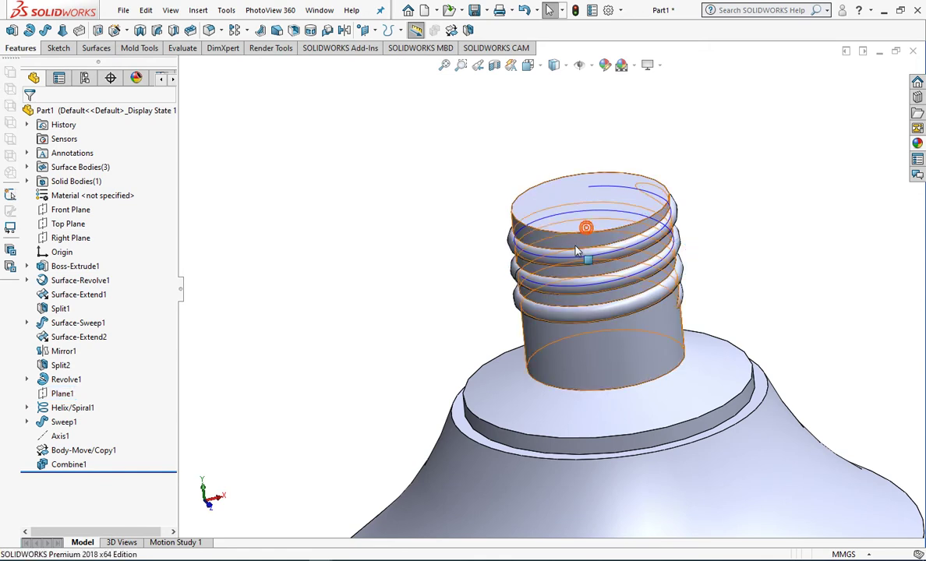
left_click(558, 260)
left_click(615, 222)
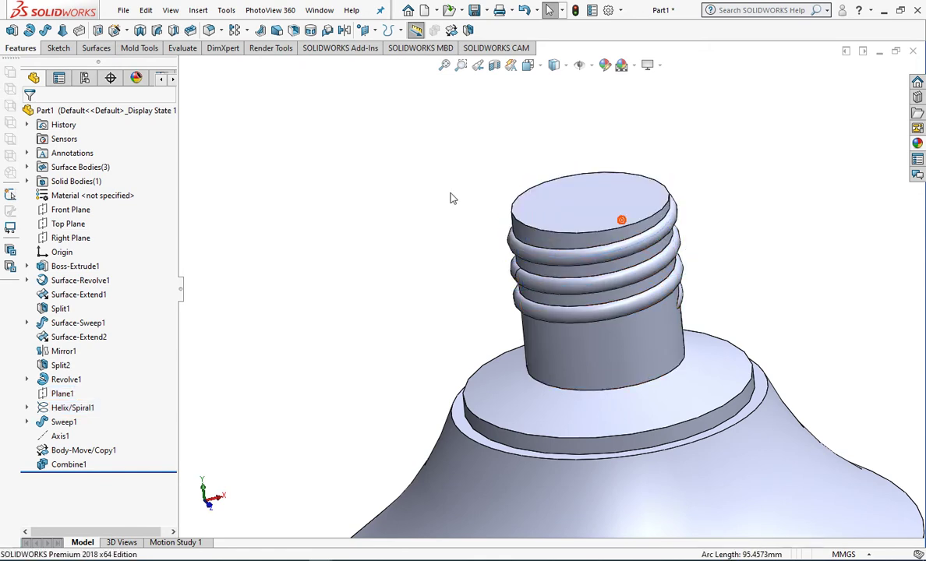
left_click(528, 65)
left_click(549, 124)
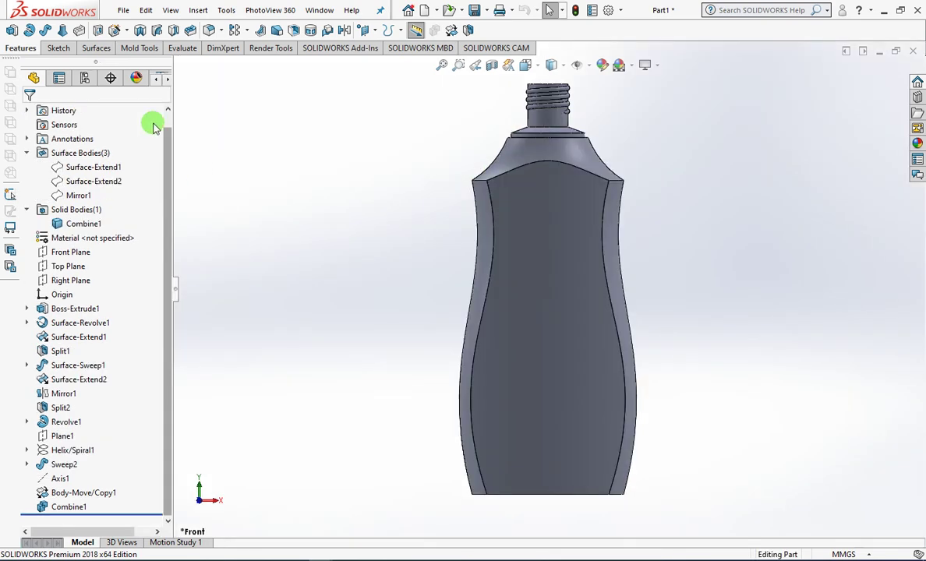
Fillet the bottle's four side faces with a 3 mm radius
left_click(208, 32)
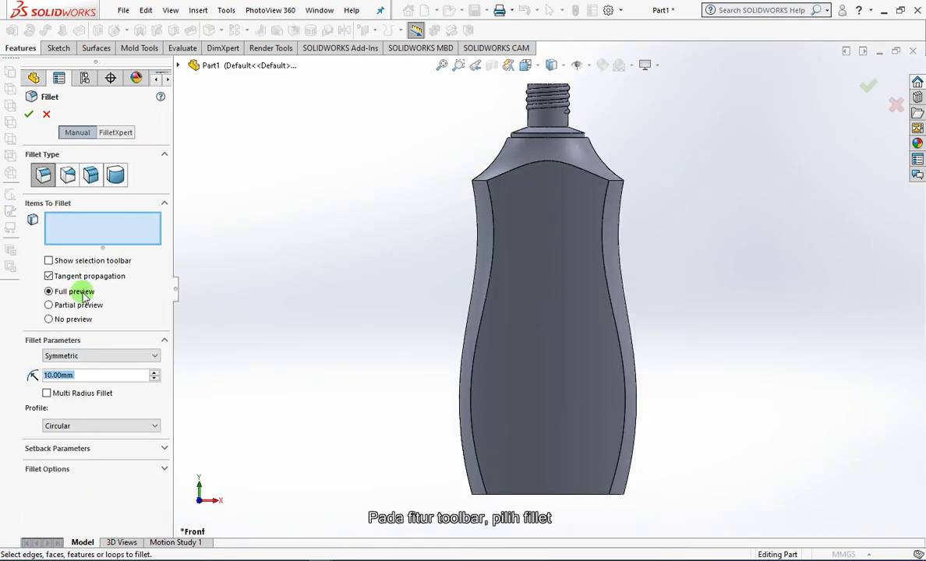
type("3")
left_click(91, 232)
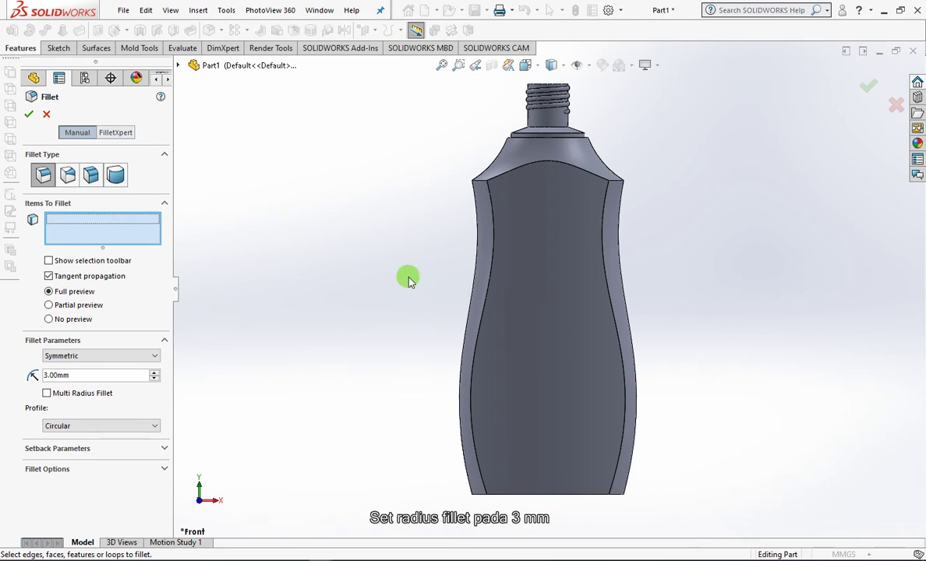
left_click(555, 255)
middle_click_drag(556, 255, 589, 336)
left_click(589, 336)
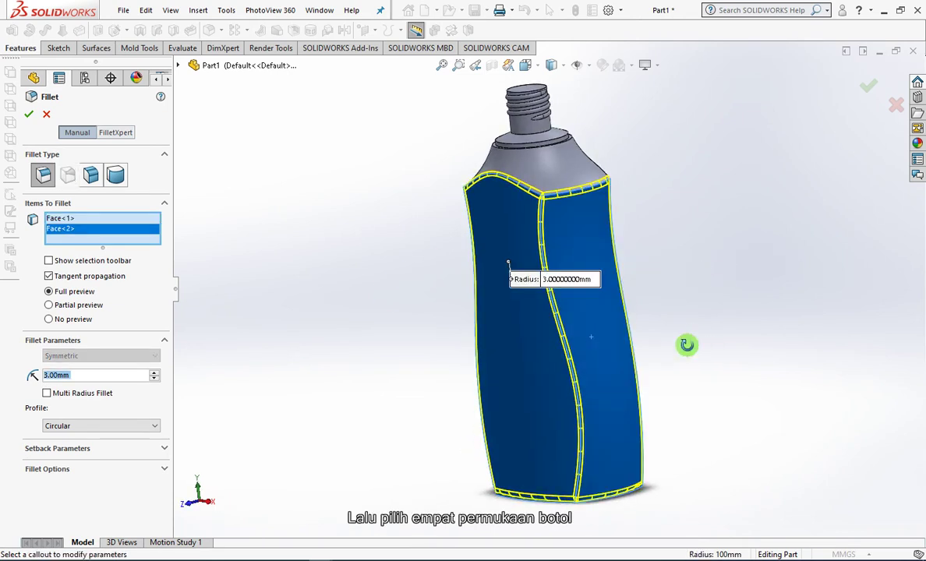
middle_click_drag(703, 341, 560, 358)
left_click(559, 359)
middle_click_drag(684, 331, 558, 378)
left_click(558, 378)
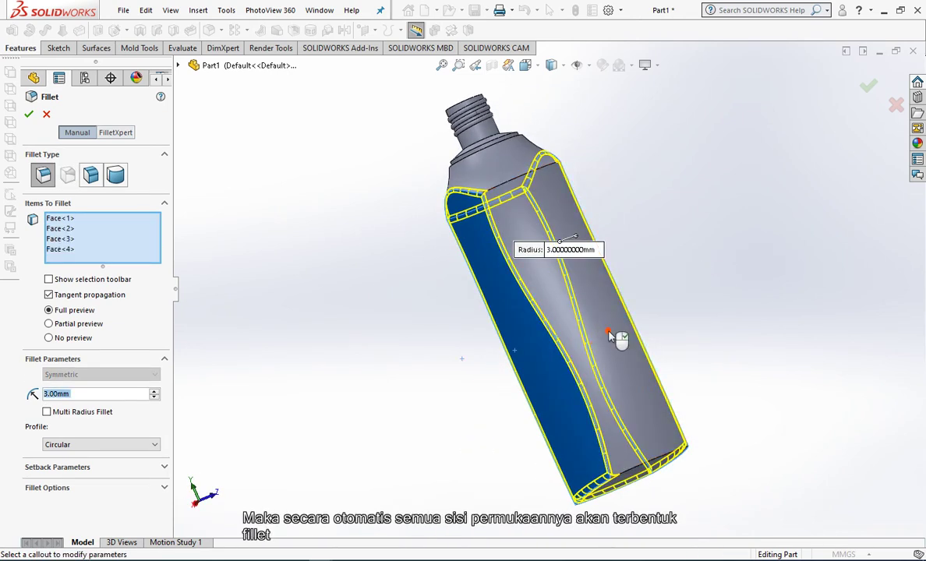
mouse_move(608, 306)
middle_mouse_down()
mouse_move(608, 199)
mouse_move(316, 240)
middle_mouse_up()
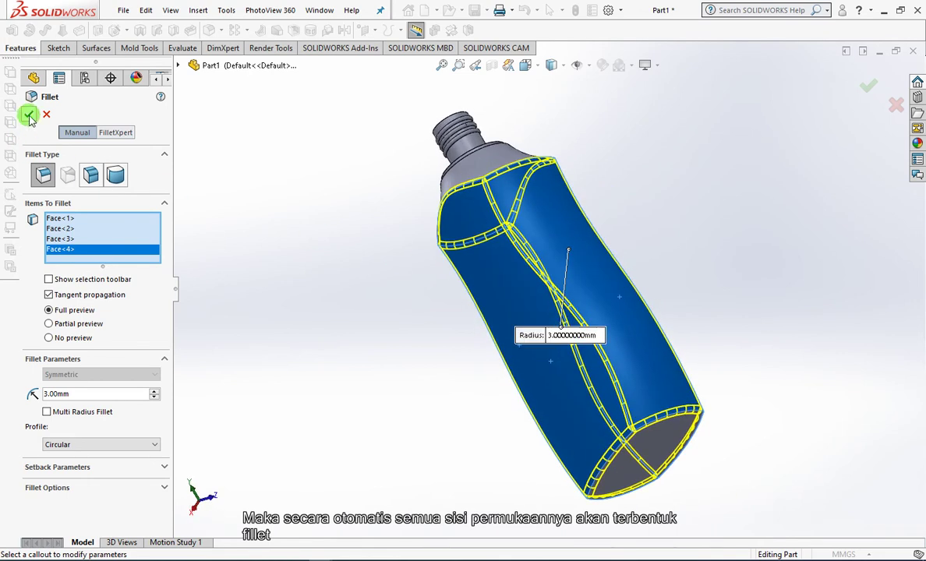
left_click(28, 116)
mouse_move(413, 388)
middle_mouse_down()
mouse_move(389, 293)
mouse_move(350, 255)
middle_mouse_up()
left_click(100, 30)
Sketch the bottom face outline offset 2 mm inward in Sketch8
left_click(469, 257)
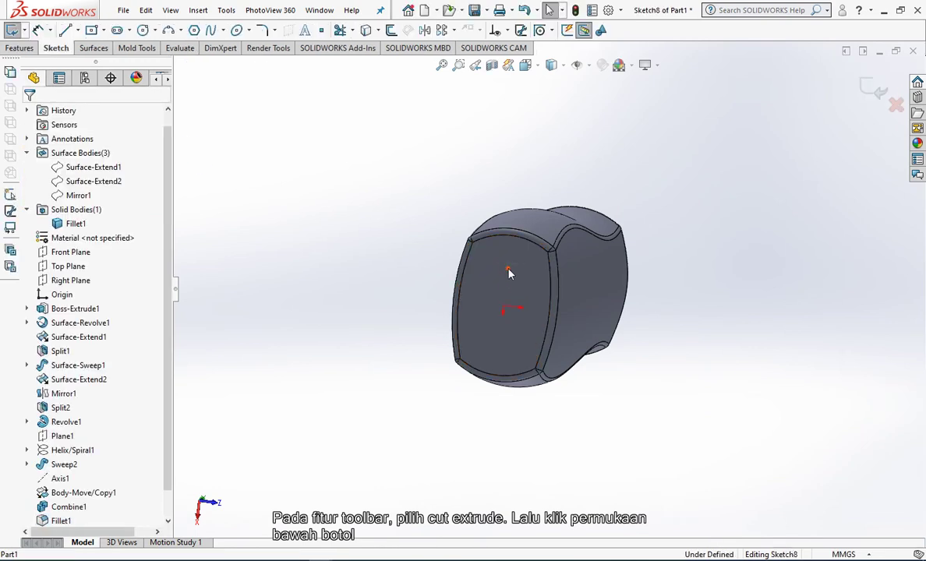
left_click(392, 30)
type("2")
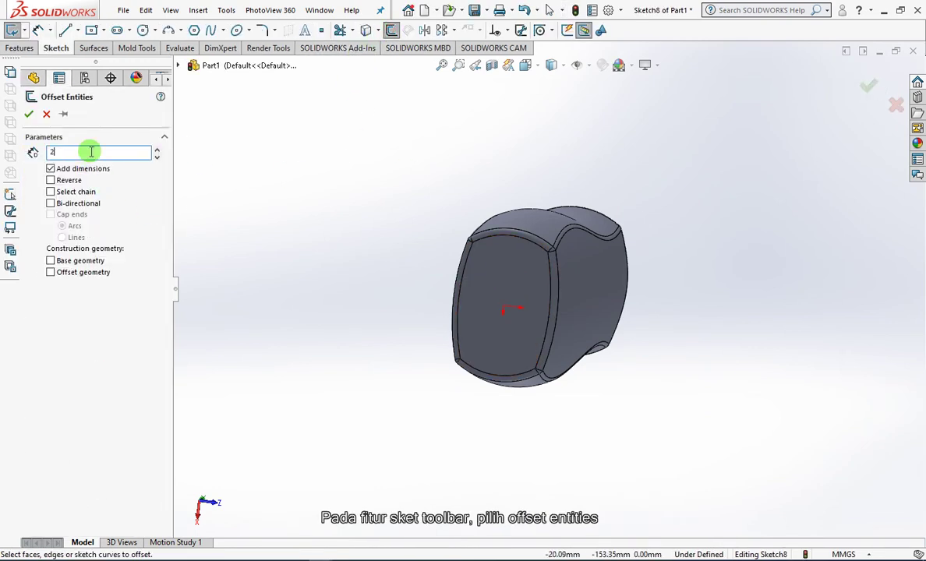
left_click(492, 265)
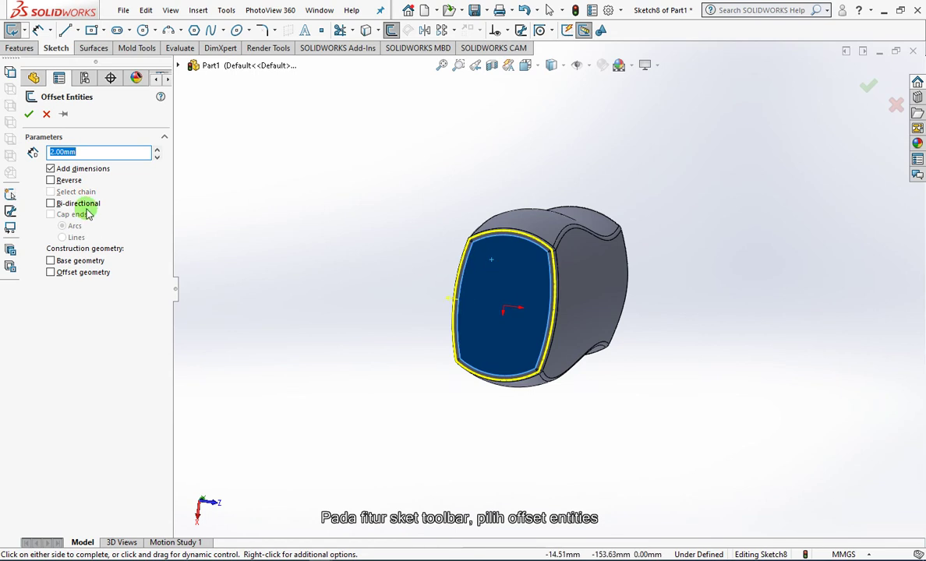
left_click(28, 114)
left_click(503, 198)
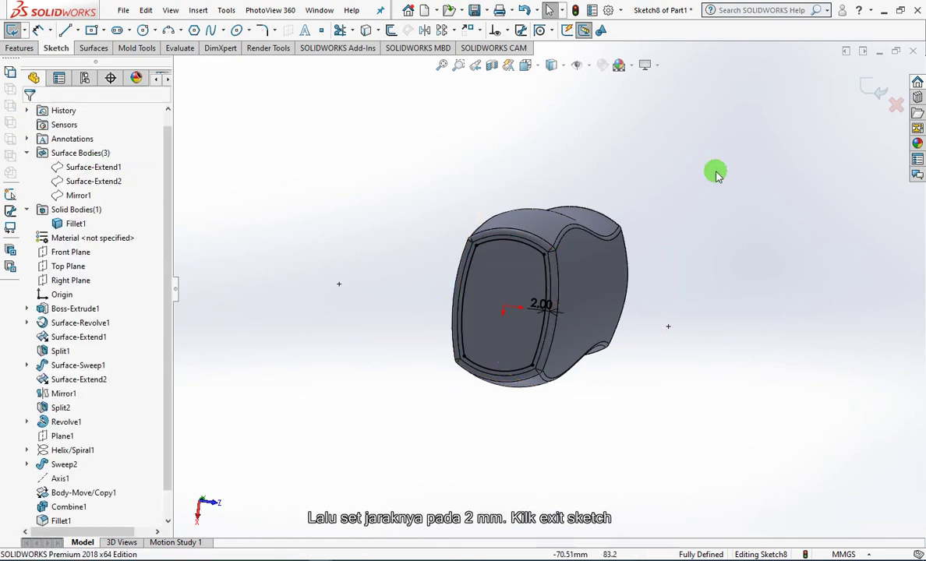
left_click(863, 114)
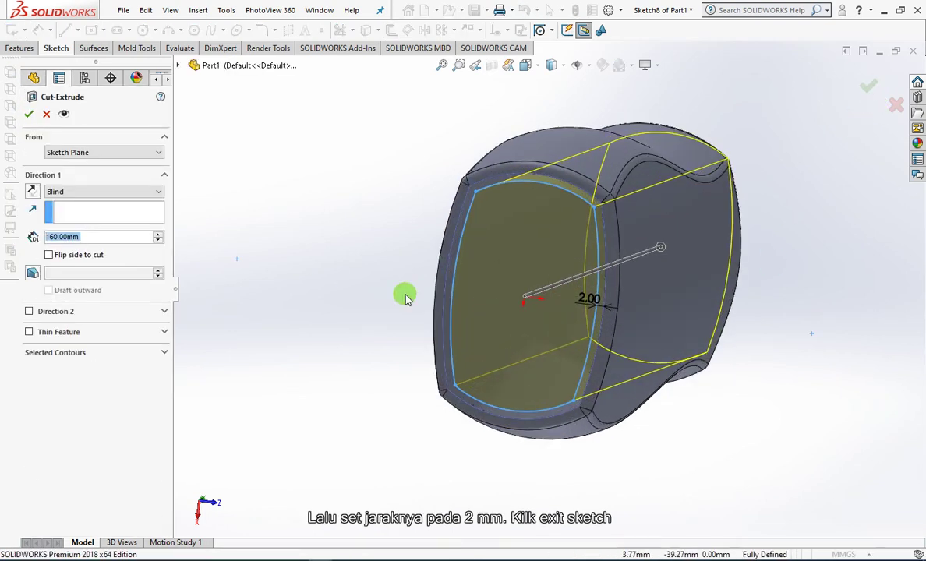
Cut a 2 mm deep blind recess with a 45° draft into the bottom
type("2")
key("Return")
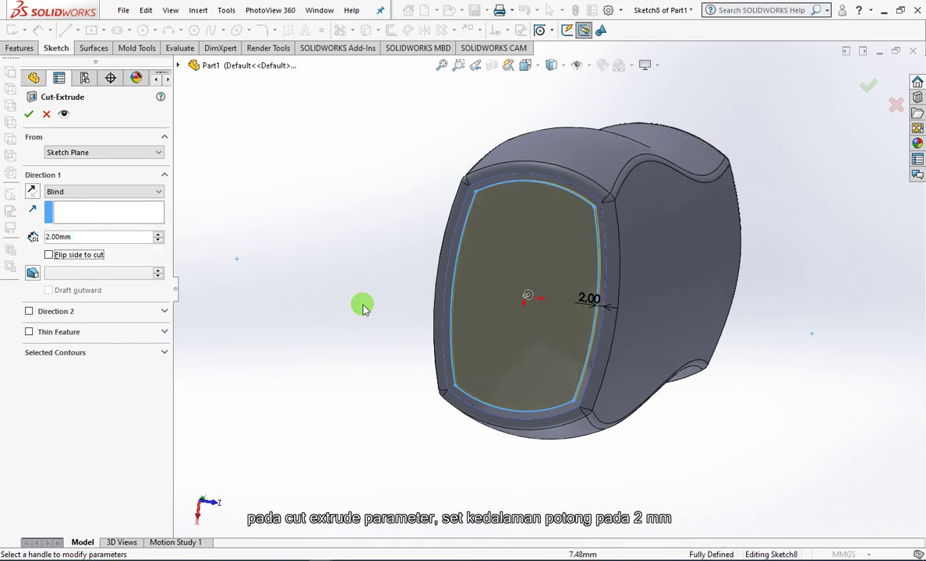
middle_click_drag(265, 289, 326, 343)
left_click(33, 274)
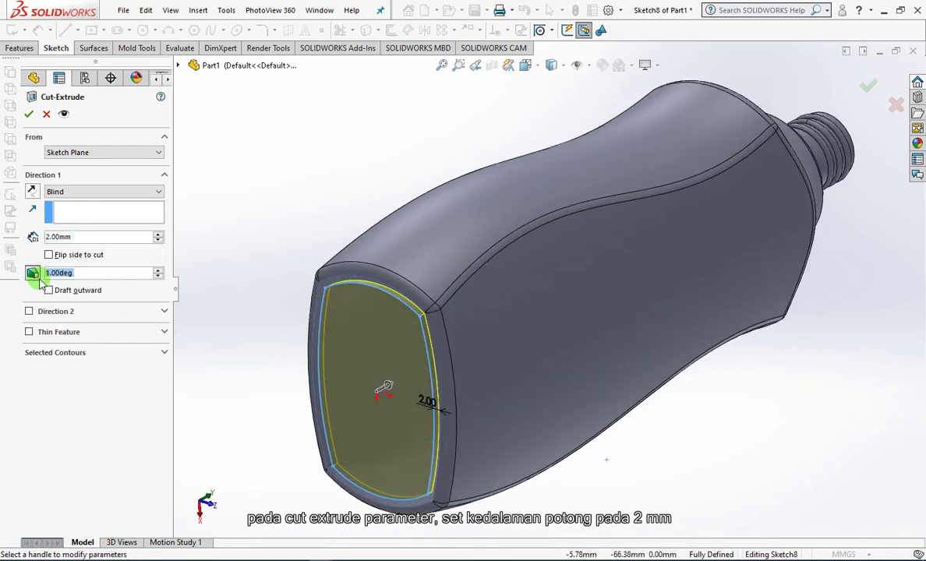
type("45")
key("Return")
middle_click_drag(222, 308, 241, 226)
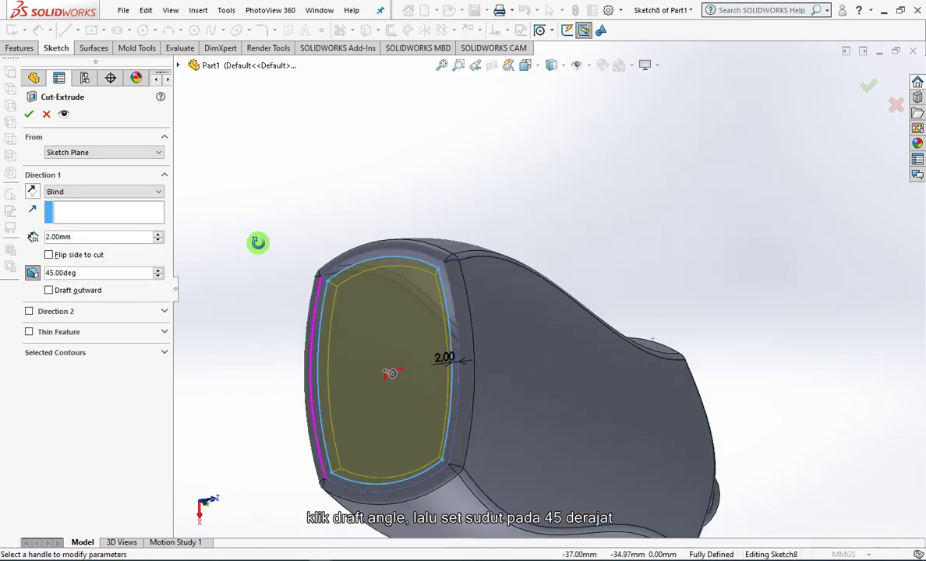
key("Return")
mouse_move(289, 182)
middle_mouse_down()
mouse_move(372, 251)
mouse_move(320, 178)
middle_mouse_up()
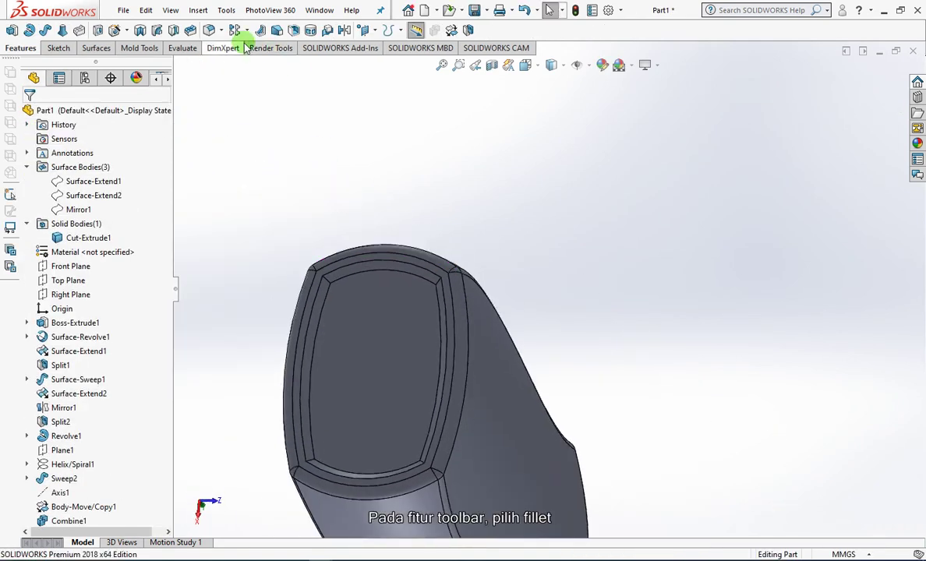
Round the recess's left, top, right and bottom edges with a 3 mm fillet
left_click(209, 30)
double_click(70, 374)
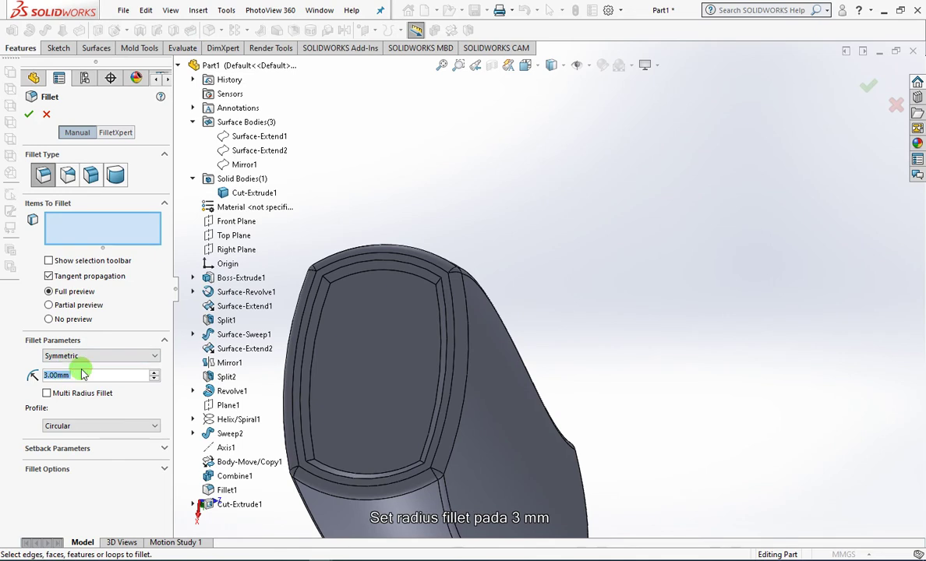
left_click(311, 317)
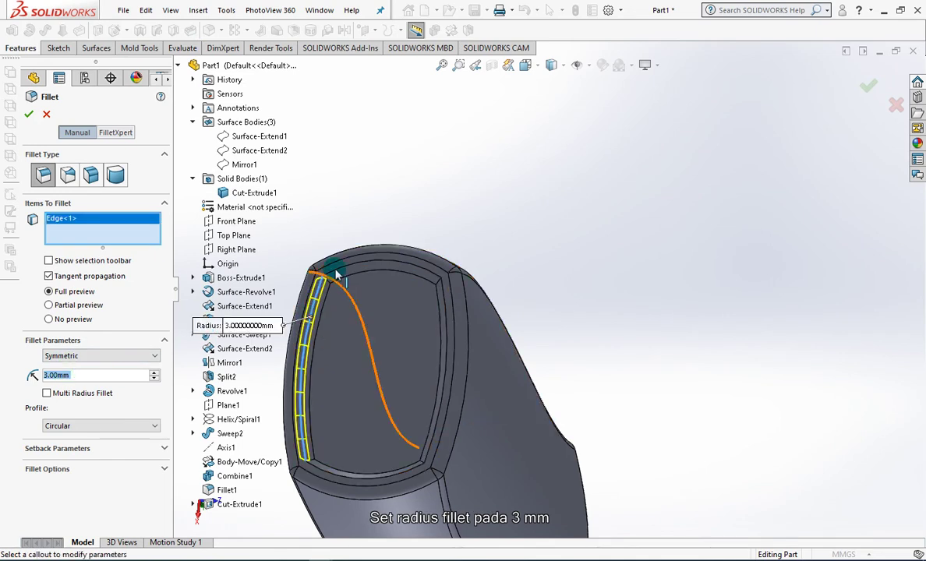
left_click(337, 276)
mouse_move(352, 269)
middle_mouse_down()
mouse_move(459, 388)
mouse_move(434, 443)
middle_mouse_up()
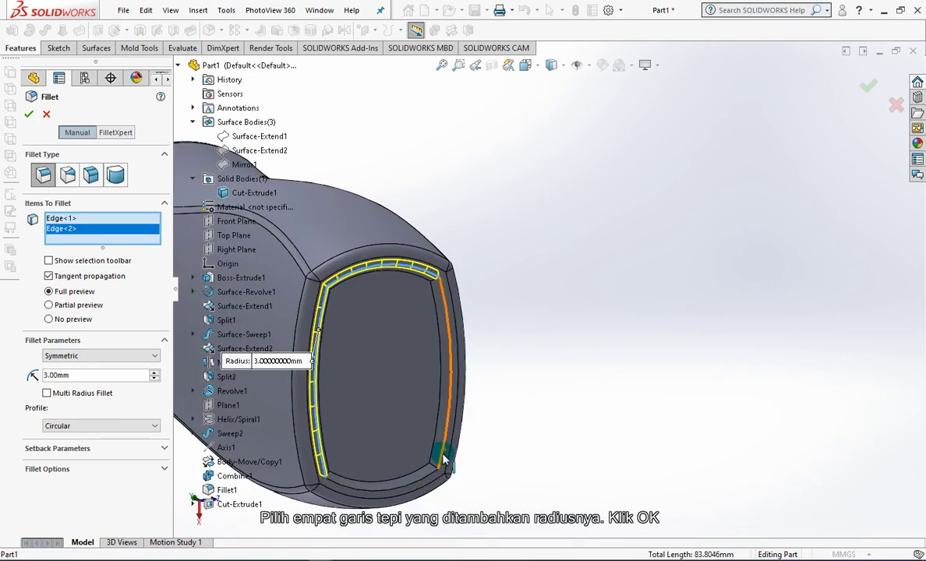
left_click(437, 467)
left_click(436, 476)
left_click(29, 116)
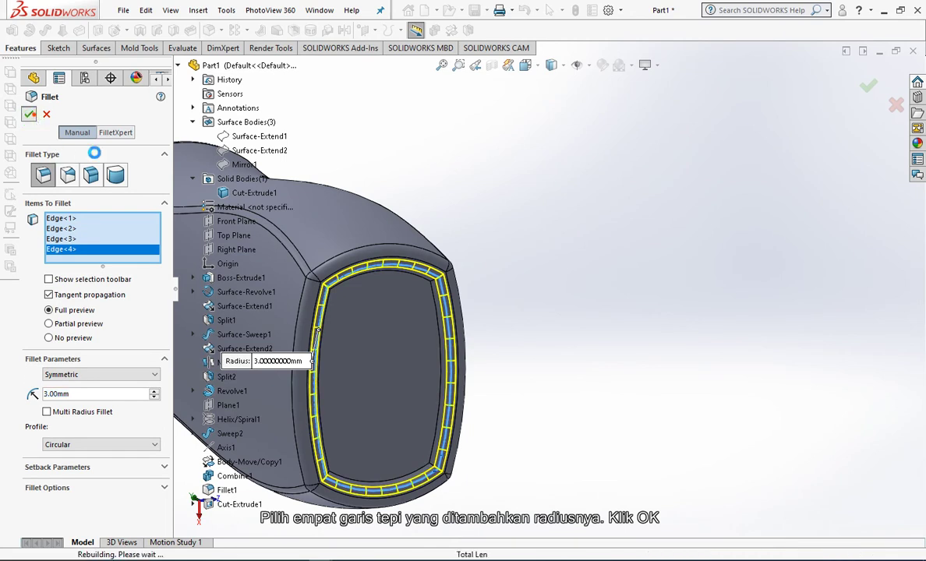
mouse_move(516, 237)
middle_mouse_down()
mouse_move(507, 330)
mouse_move(501, 306)
mouse_move(459, 368)
mouse_move(530, 224)
middle_mouse_up()
Shell the bottle with 1.5 mm walls, removing the neck's top face, and accept the warning
scroll(408, 160, "up", 3)
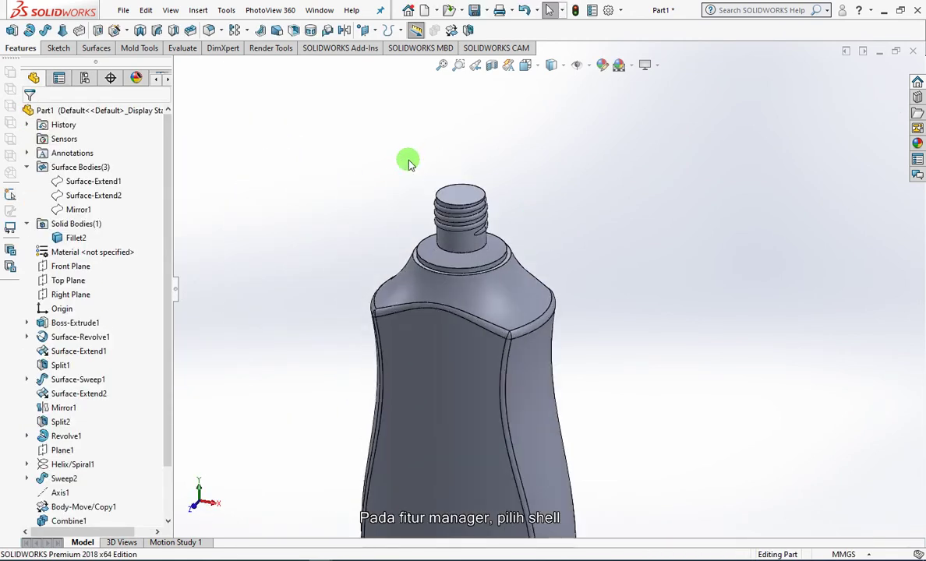
left_click(294, 30)
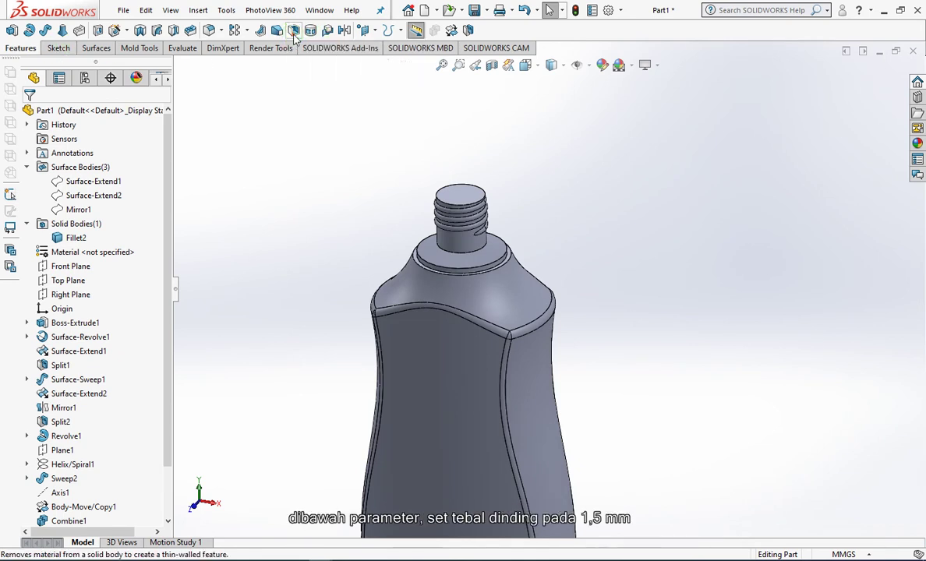
left_click(48, 155)
type("1.5")
left_click(93, 197)
left_click(464, 200)
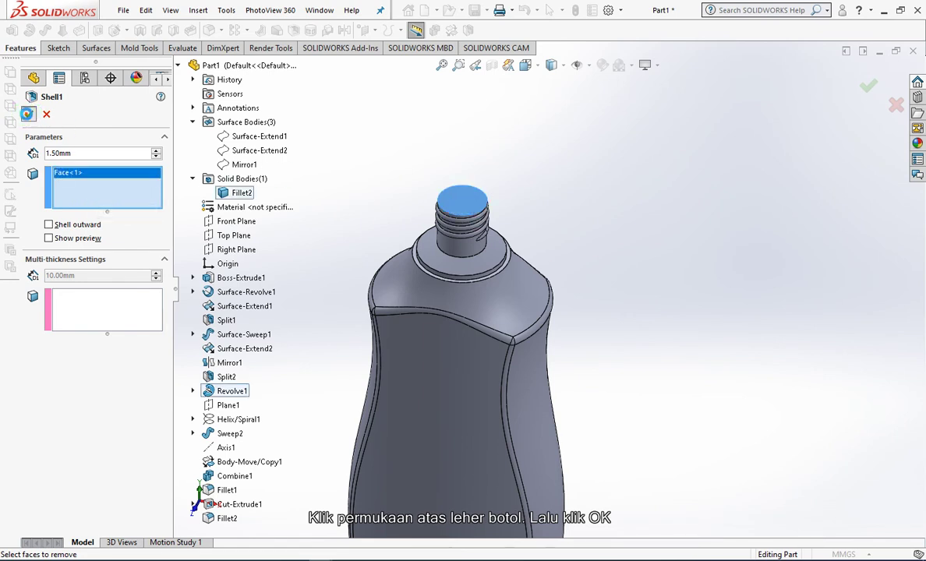
left_click(28, 115)
left_click(503, 302)
mouse_move(513, 258)
middle_mouse_down()
mouse_move(541, 247)
mouse_move(543, 186)
middle_mouse_up()
scroll(544, 272, "up", 3)
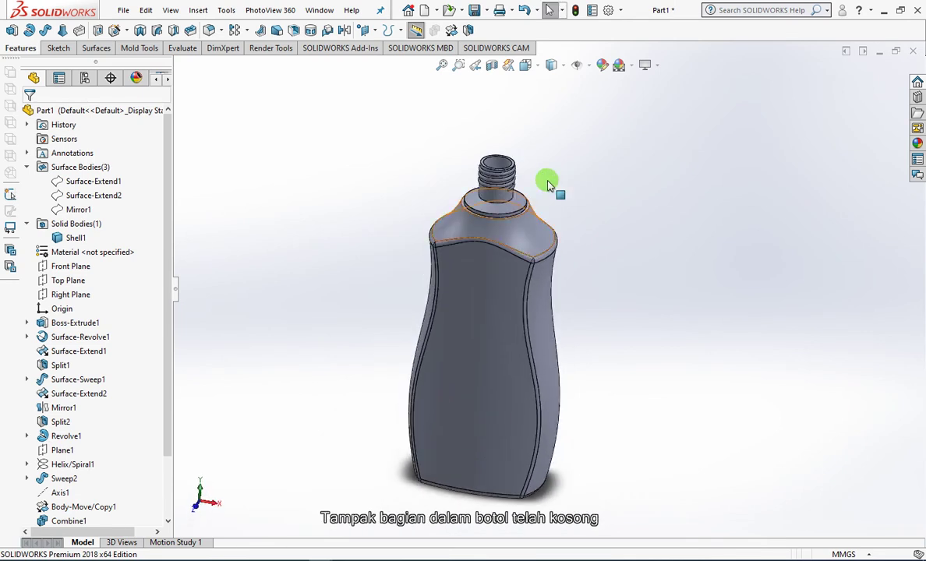
left_click(492, 66)
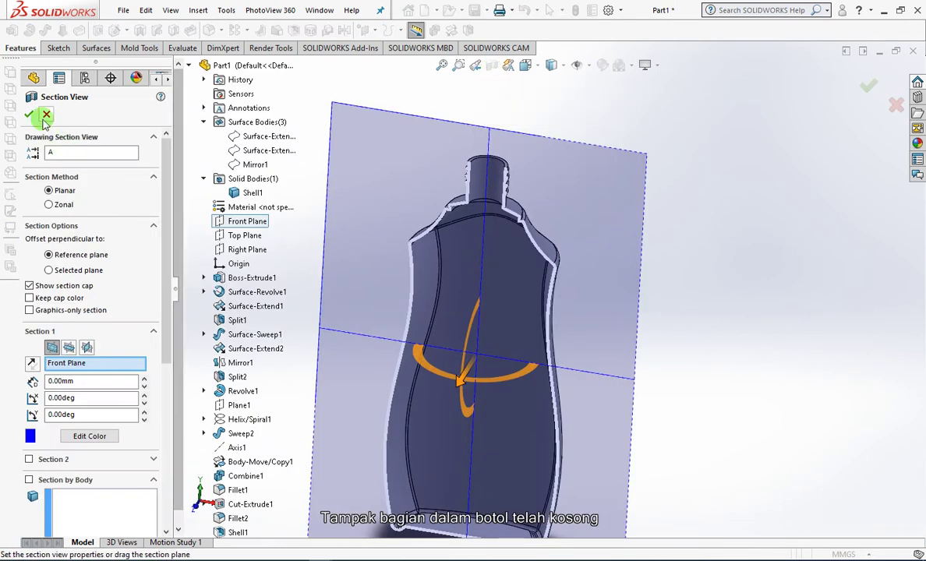
left_click(17, 117)
mouse_move(476, 246)
middle_mouse_down()
mouse_move(504, 375)
mouse_move(523, 264)
mouse_move(496, 368)
middle_mouse_up()
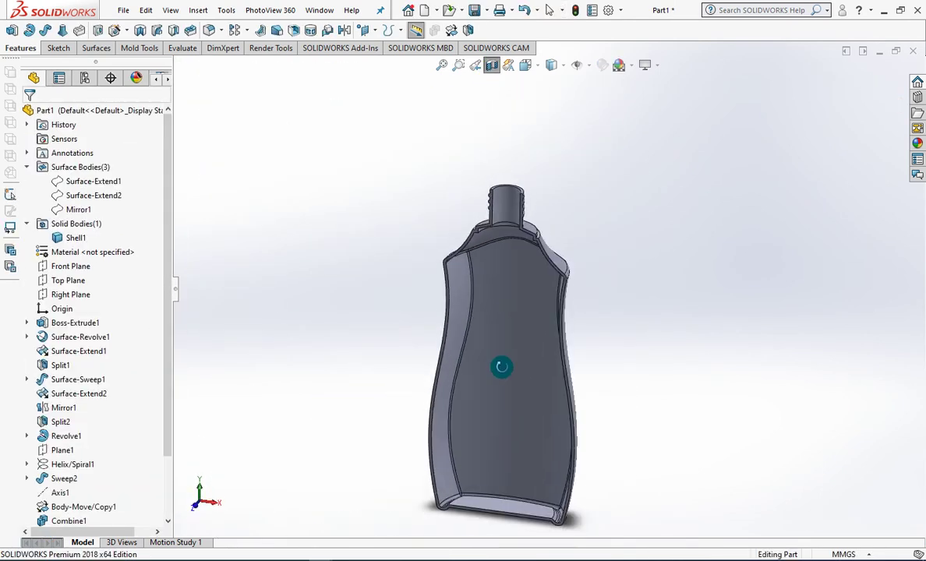
left_click(492, 66)
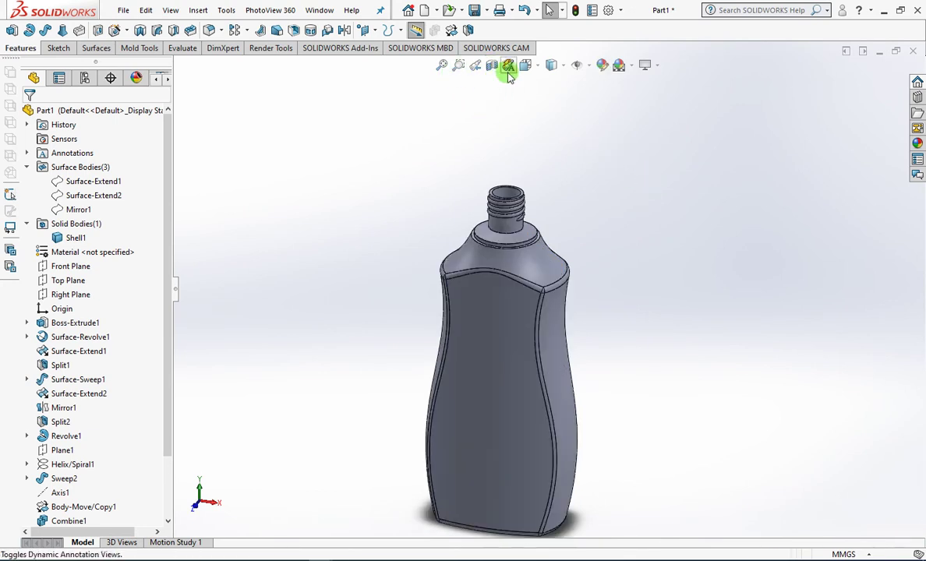
left_click(442, 67)
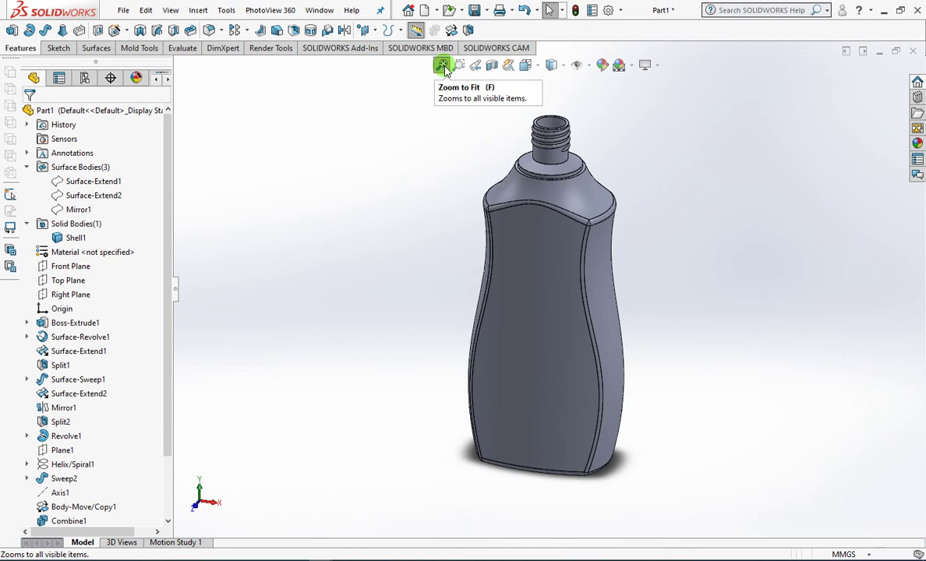
left_click(525, 65)
left_click(549, 123)
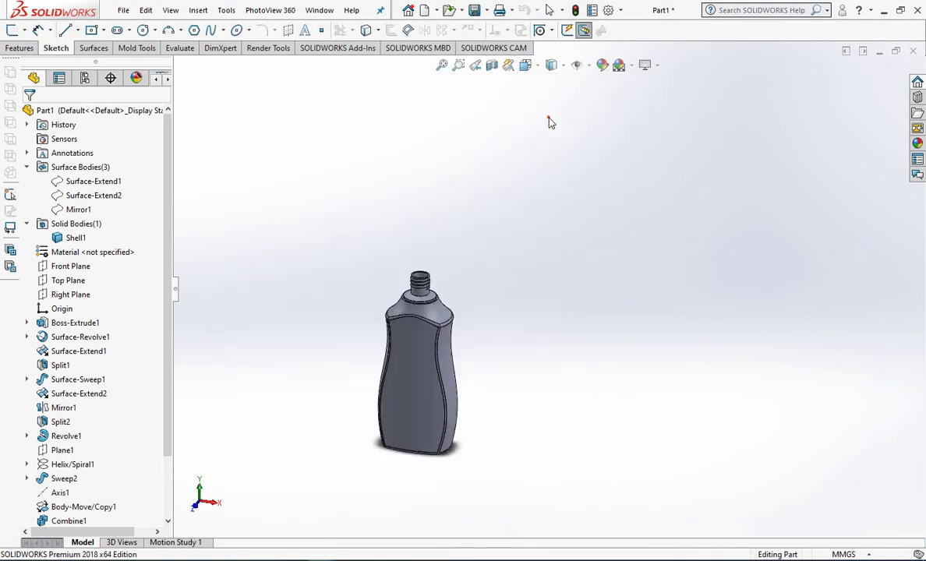
Start a new sketch on the Front Plane
left_click(69, 266)
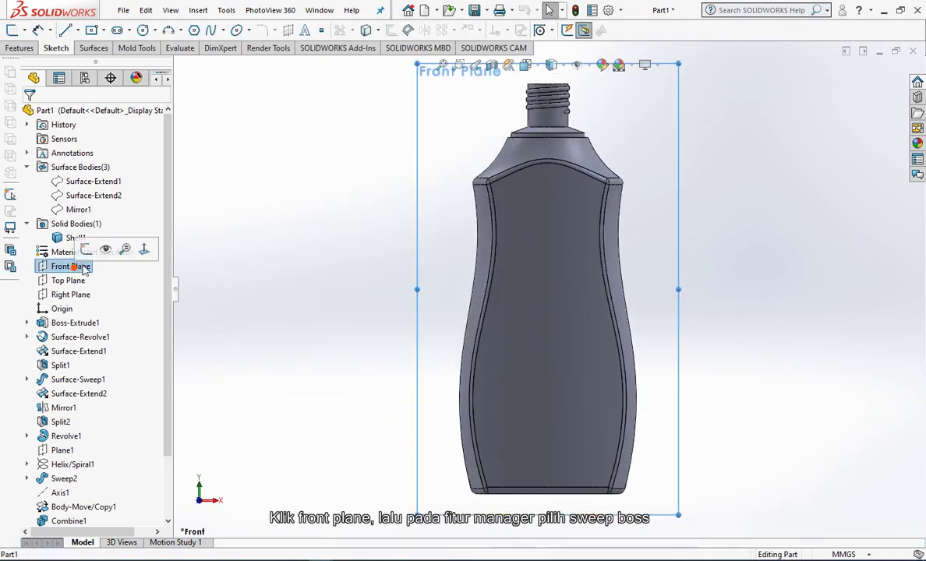
left_click(21, 48)
left_click(31, 30)
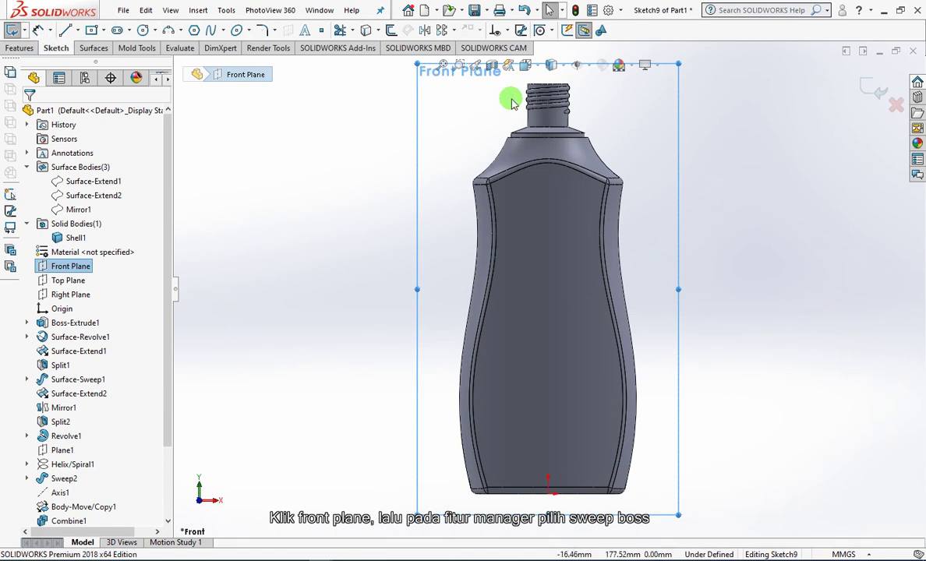
scroll(548, 135, "down", 1)
scroll(559, 99, "down", 2)
scroll(574, 151, "down", 2)
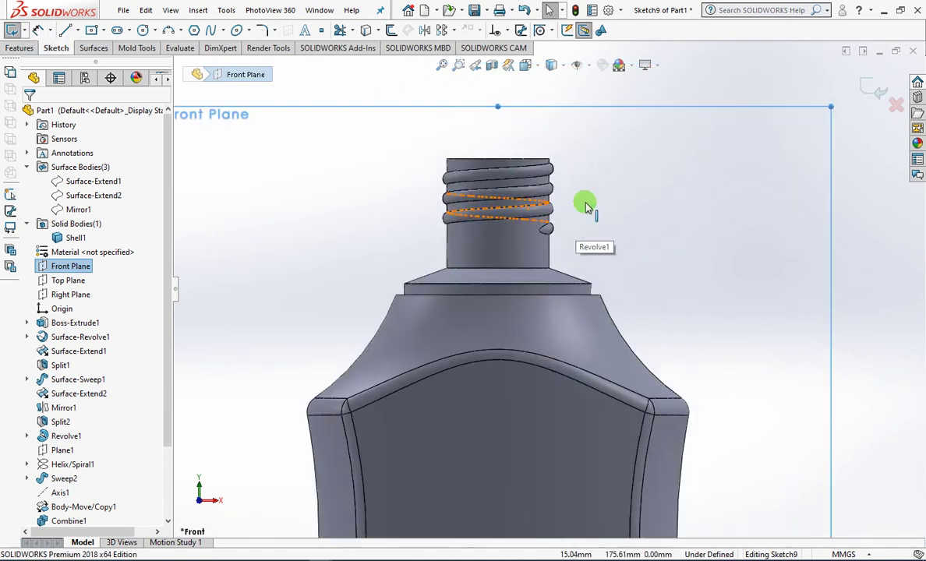
scroll(589, 200, "down", 2)
scroll(586, 205, "up", 1)
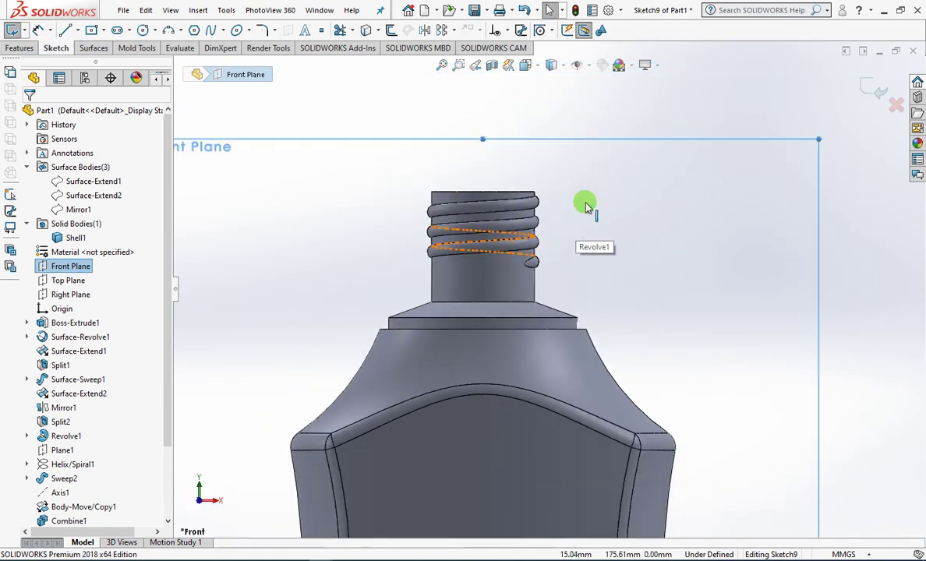
Draw a horizontal base line at the neck base and a side line rising above the neck
left_click(65, 30)
left_click(483, 329)
left_click(379, 328)
double_click(394, 155)
key("Escape")
Draw two connected three-point arcs forming the cap's rounded top
key("a")
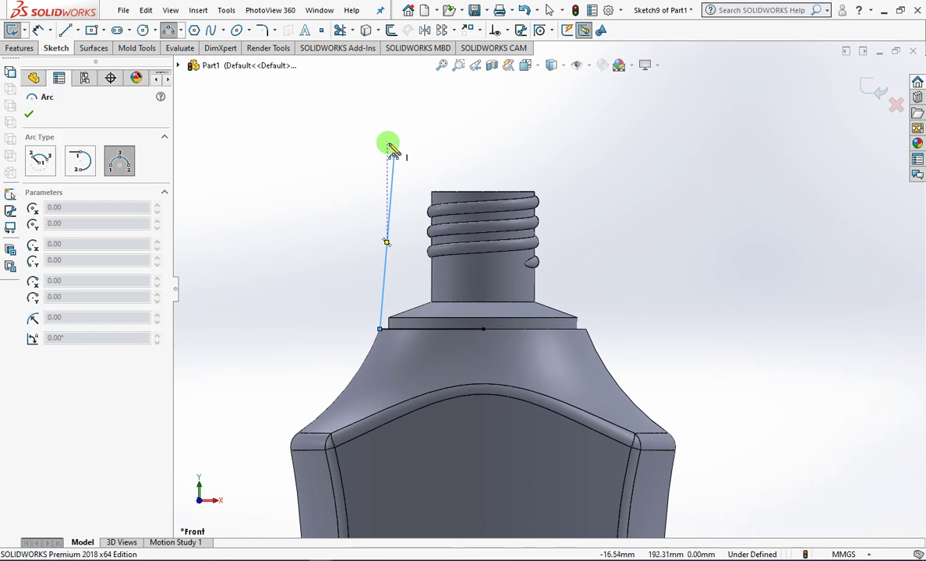
left_click(394, 156)
left_click(433, 156)
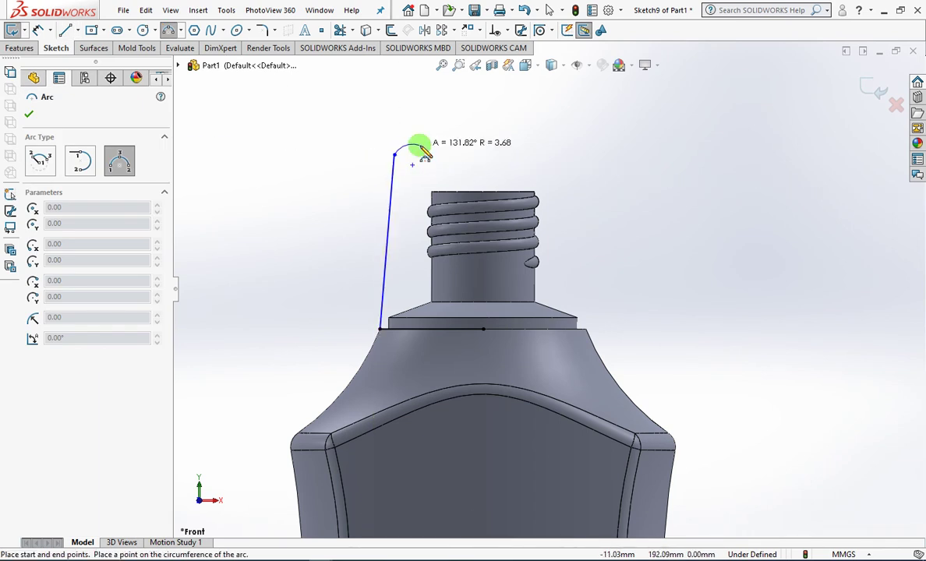
left_click(428, 156)
left_click(433, 159)
left_click(483, 165)
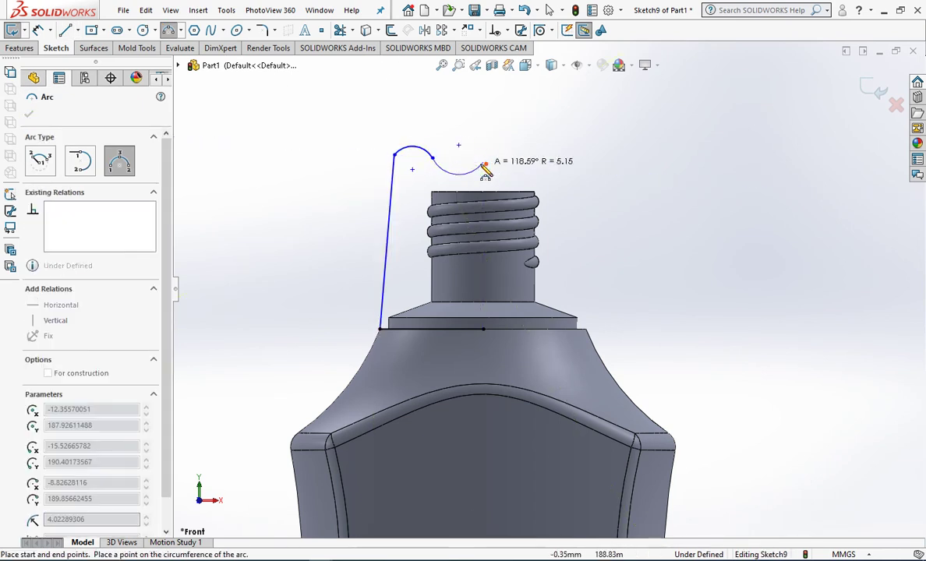
left_click(468, 166)
Draw a vertical centreline from the second arc's end down to the neck base line
left_click(77, 31)
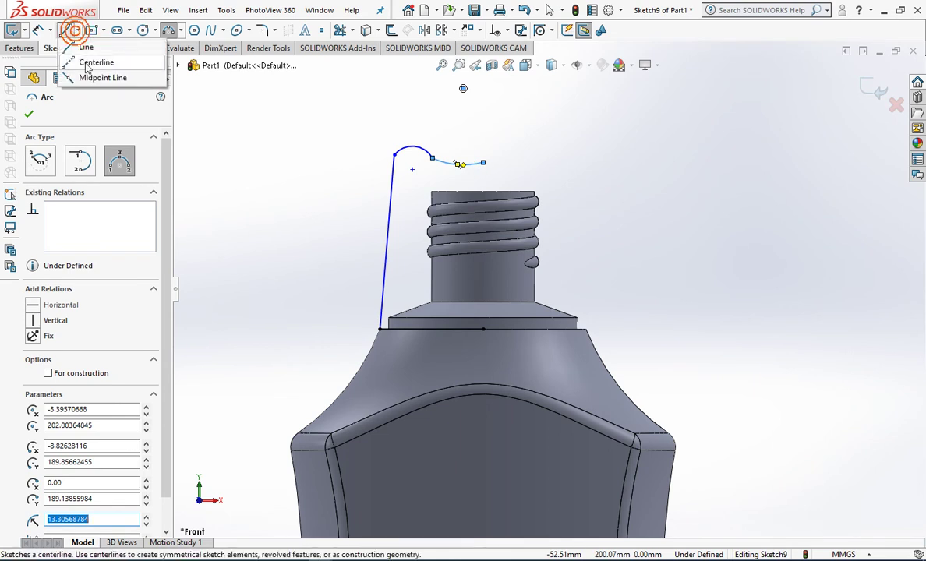
left_click(89, 60)
left_click(483, 162)
left_click(483, 328)
right_click(483, 329)
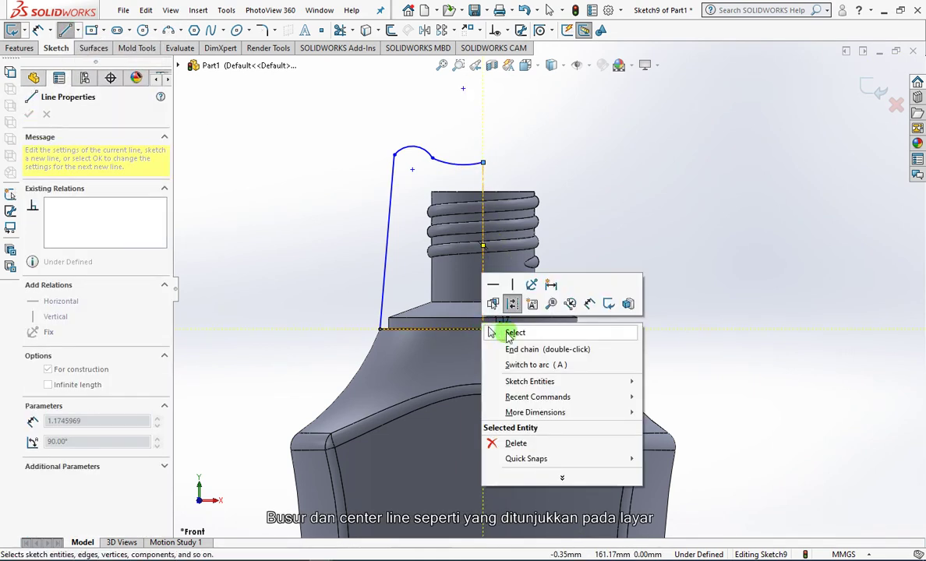
left_click(496, 331)
Make the two cap arcs tangent to each other
left_click(503, 31)
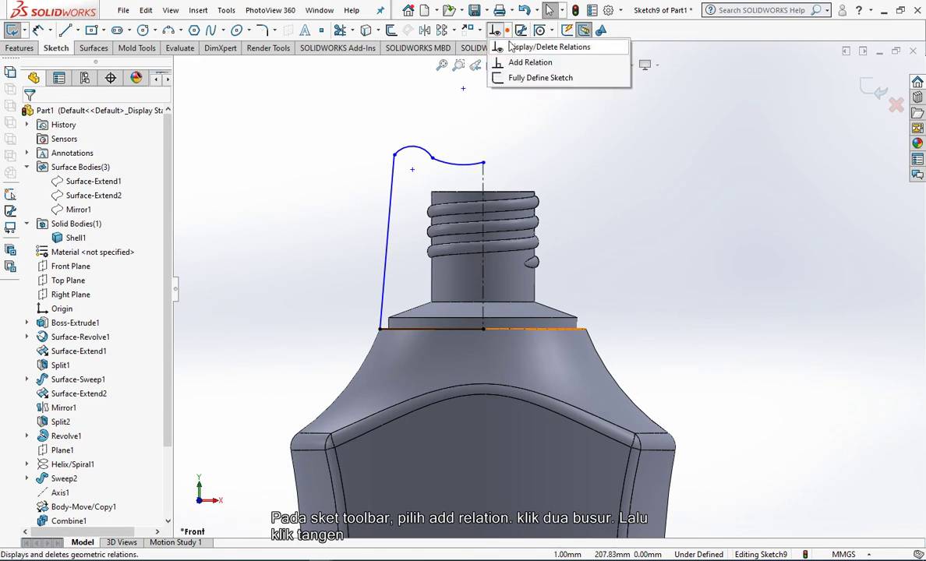
left_click(523, 62)
left_click(408, 151)
left_click(456, 165)
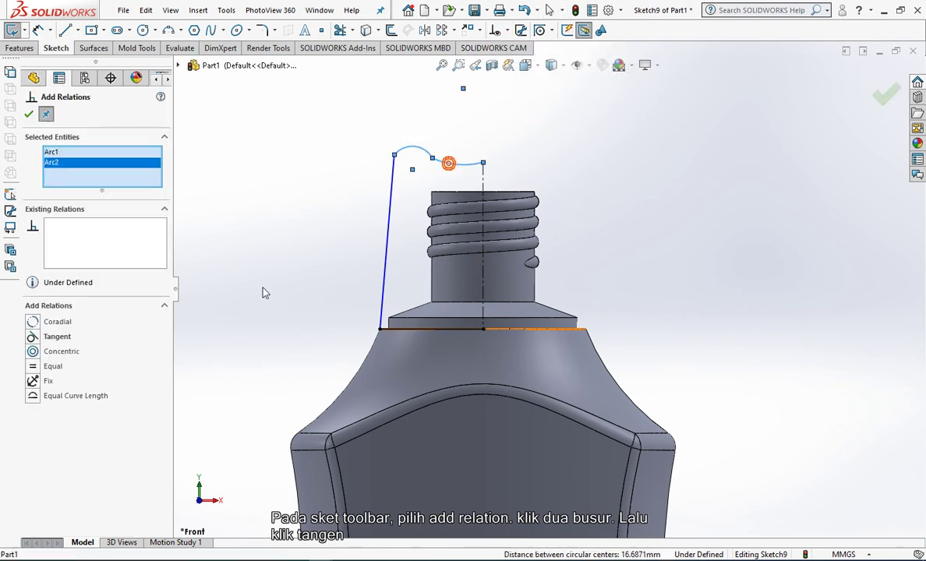
left_click(30, 341)
Make the side line tangent to the left arc and relate the right arc's centre to the centreline
left_click(393, 180)
left_click(405, 156)
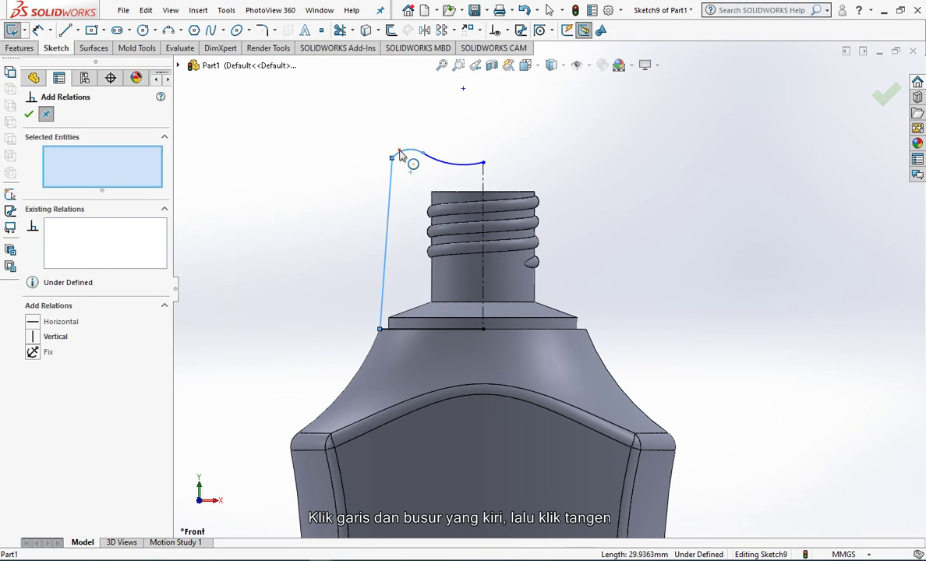
left_click(406, 149)
left_click(389, 195)
scroll(511, 204, "up", 2)
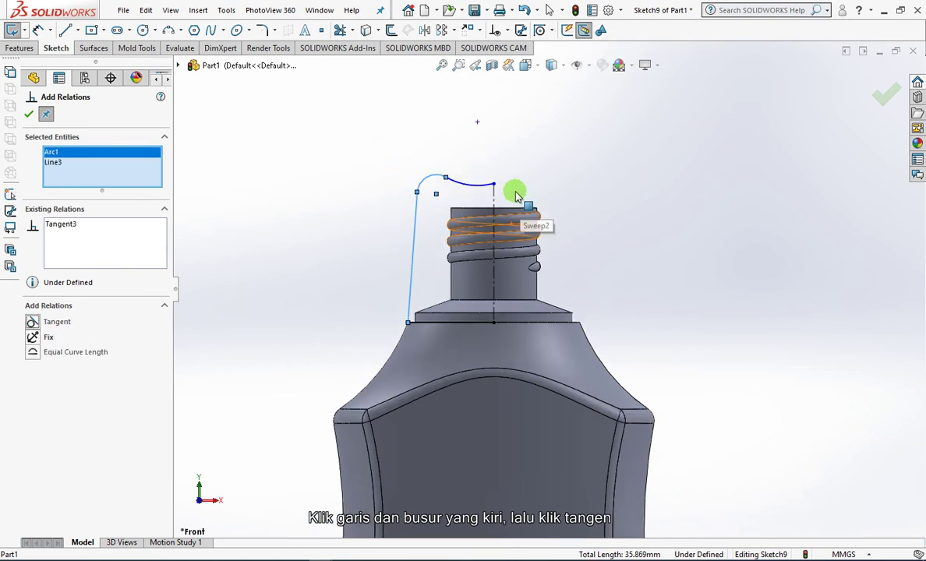
left_click(477, 122)
left_click(494, 196)
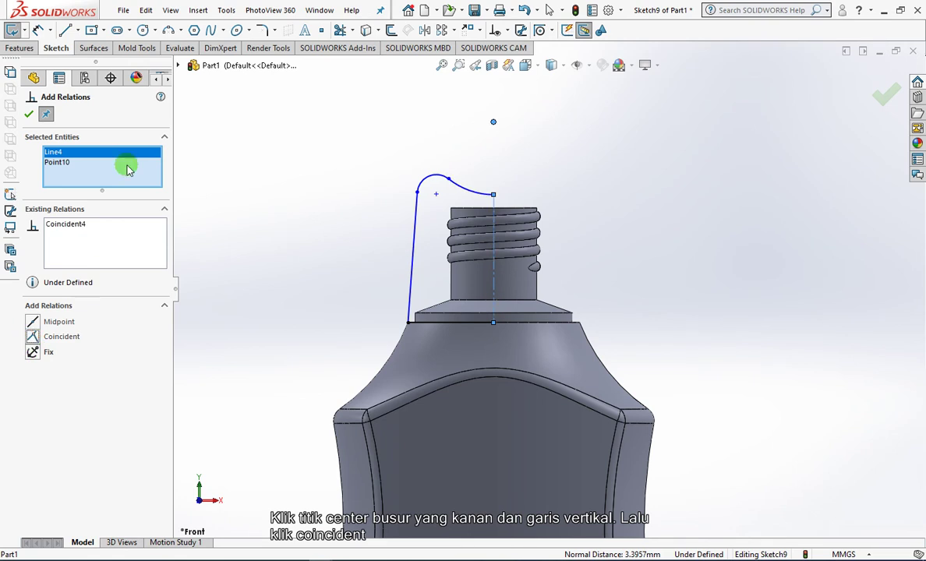
left_click(37, 30)
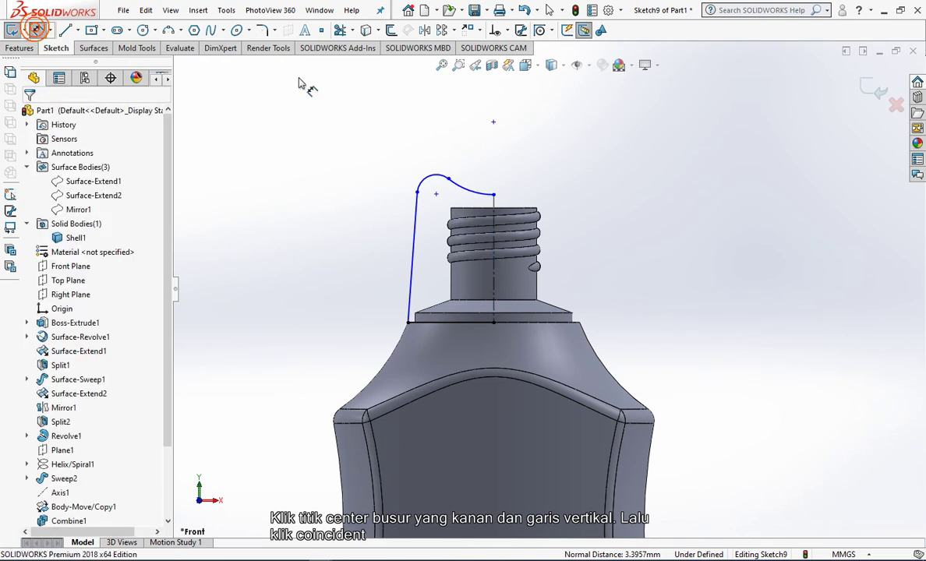
Dimension the left arc's radius to 5 mm
left_click(427, 181)
left_click(399, 138)
type("5")
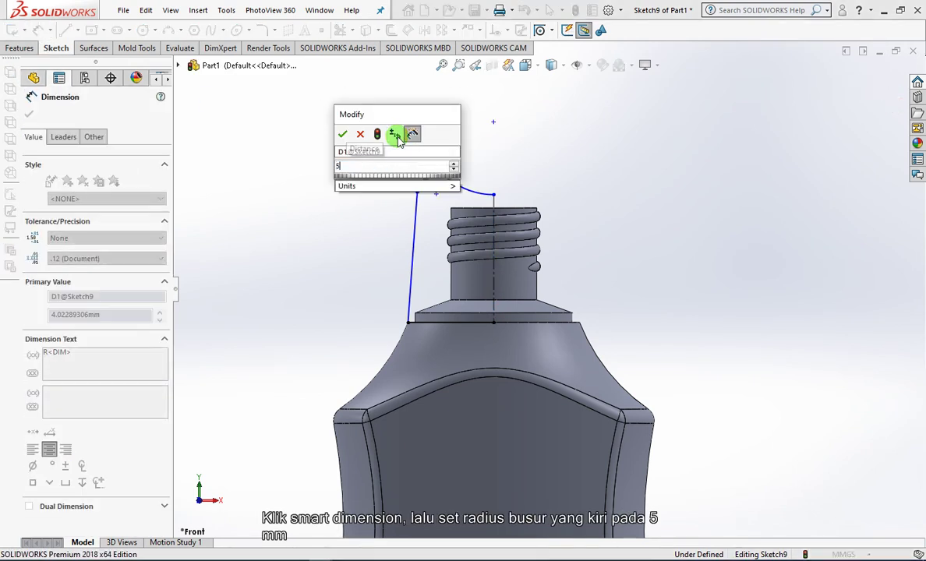
left_click(345, 137)
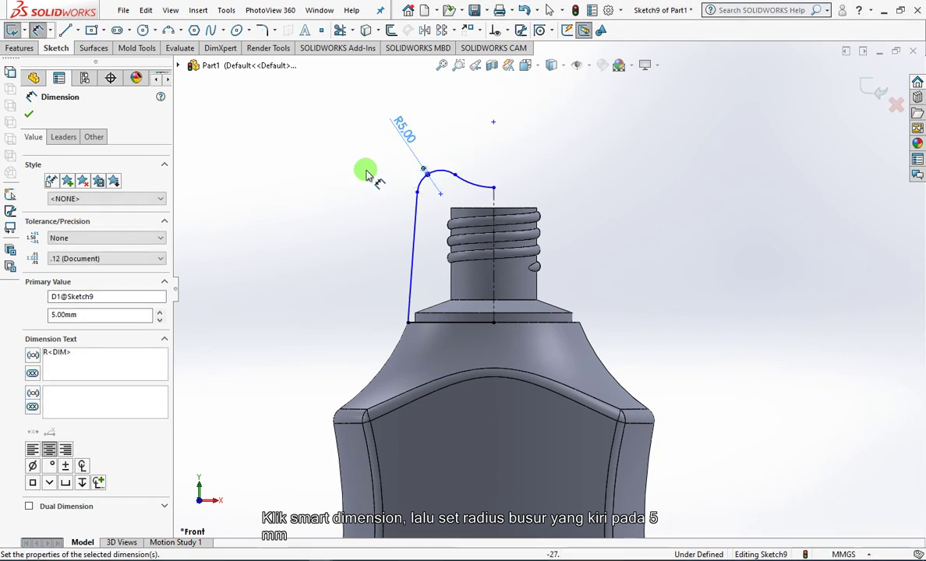
Dimension the arc top's height above the neck base line and change it from 31.92 to 30 mm
left_click(425, 187)
left_click(420, 321)
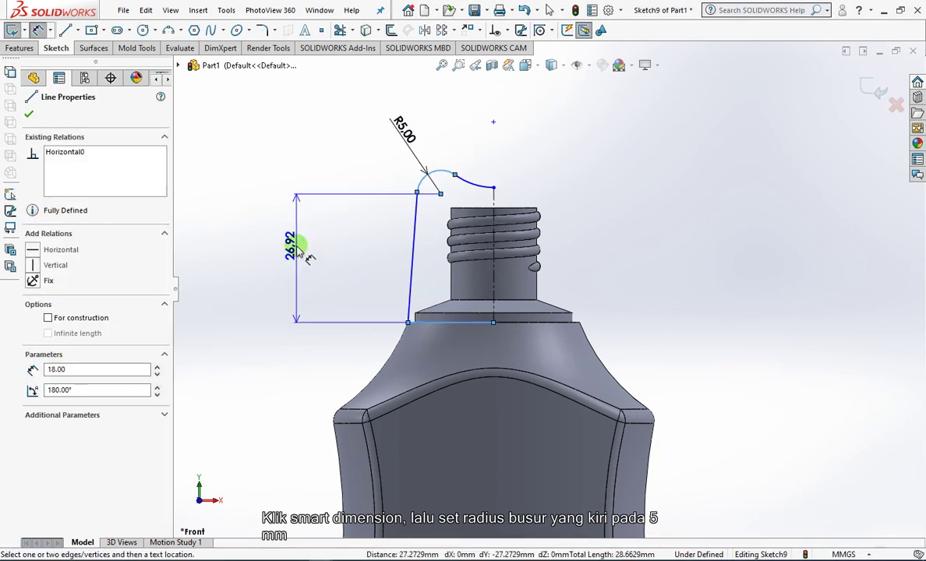
left_click(300, 251)
left_click(241, 242)
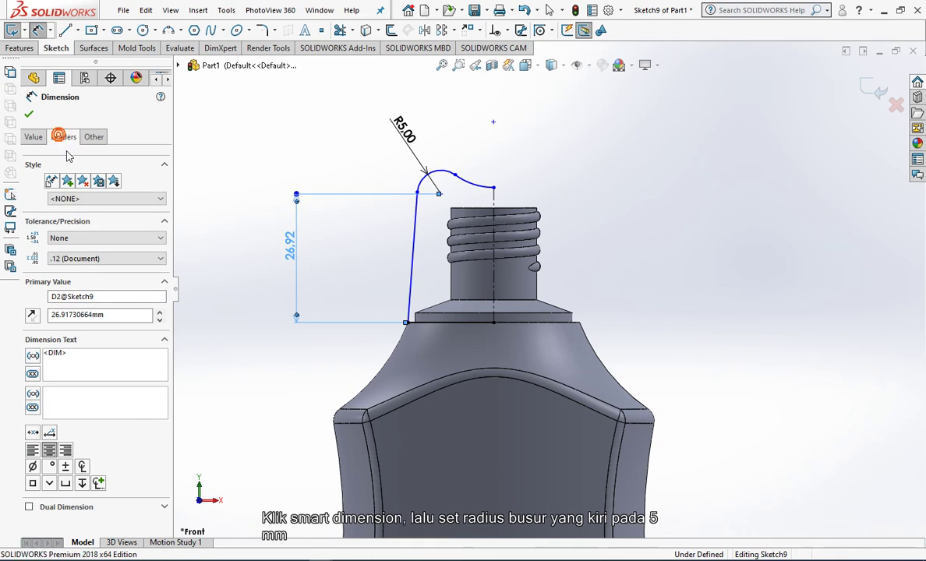
left_click(59, 137)
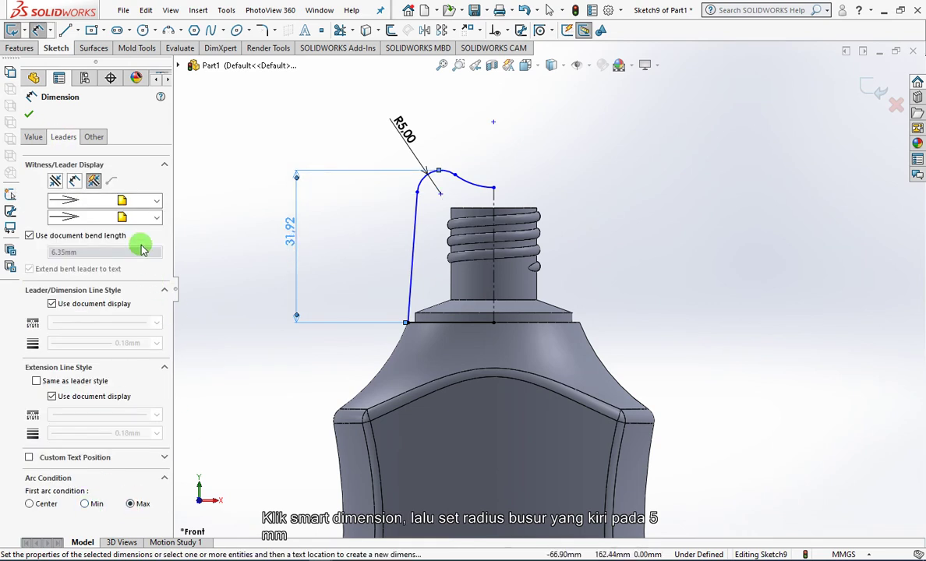
left_click(28, 115)
double_click(293, 228)
type("30")
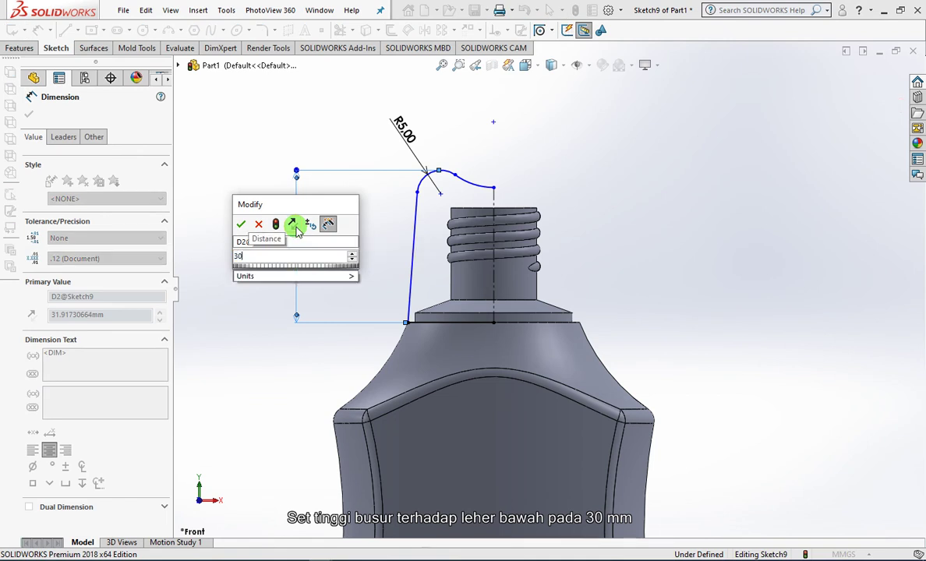
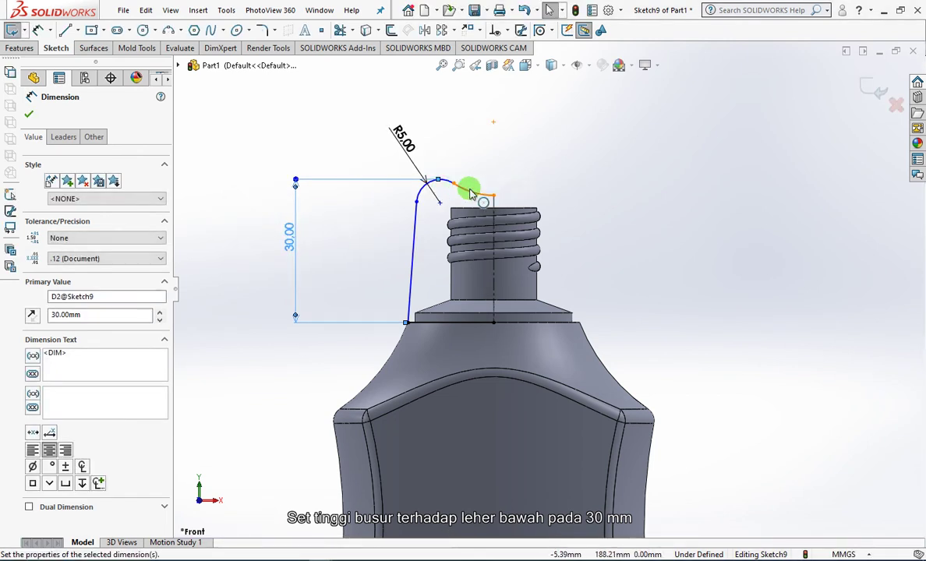
Set a 3° taper angle between the cap's side line and the centreline
left_click(36, 30)
left_click(414, 234)
left_click(493, 269)
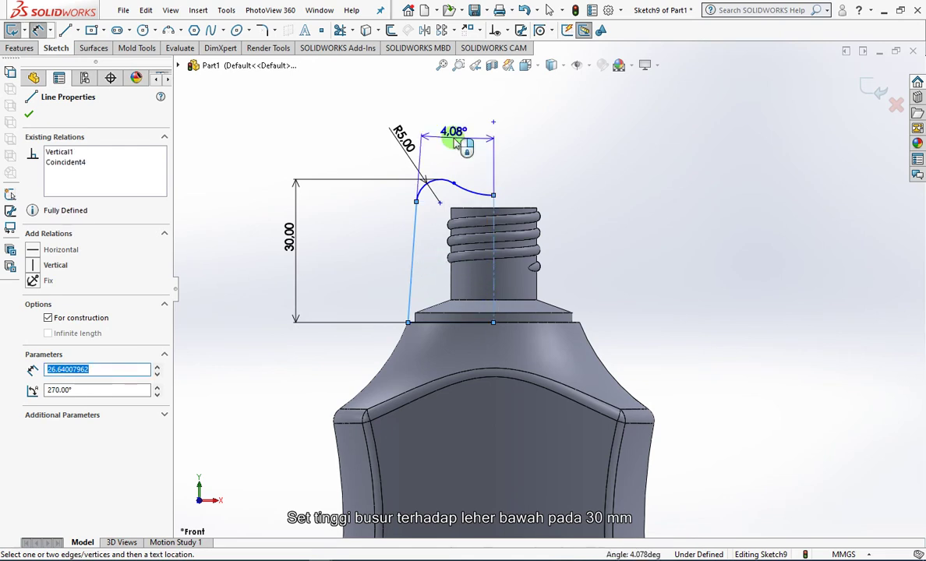
left_click(463, 146)
type("3")
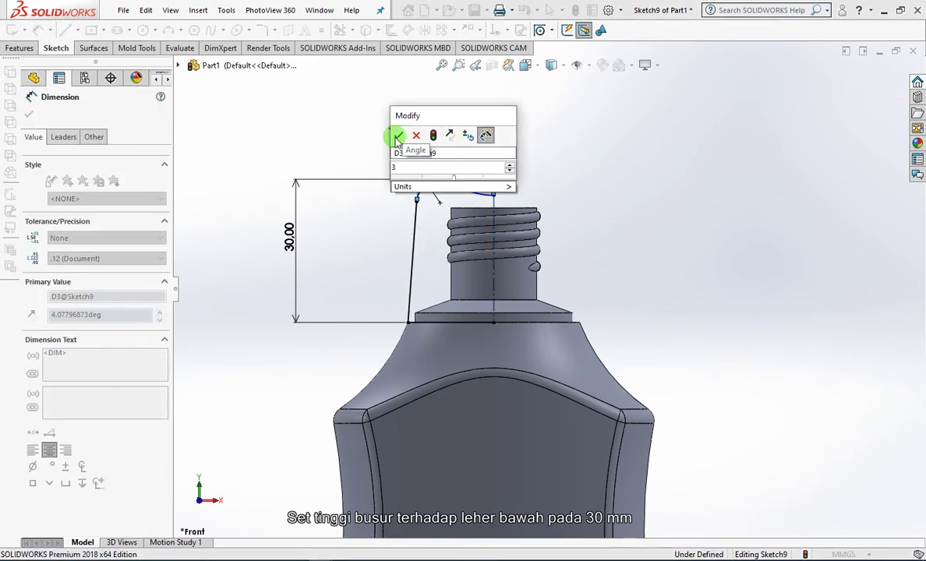
left_click(397, 139)
Dimension the right top arc to a 50 mm radius, fully defining the profile
left_click(471, 188)
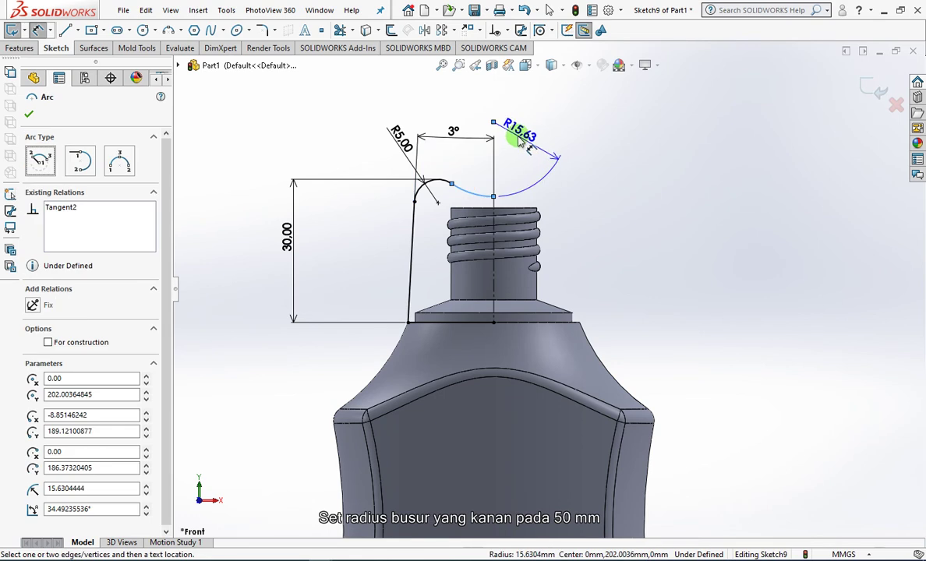
left_click(479, 160)
type("50")
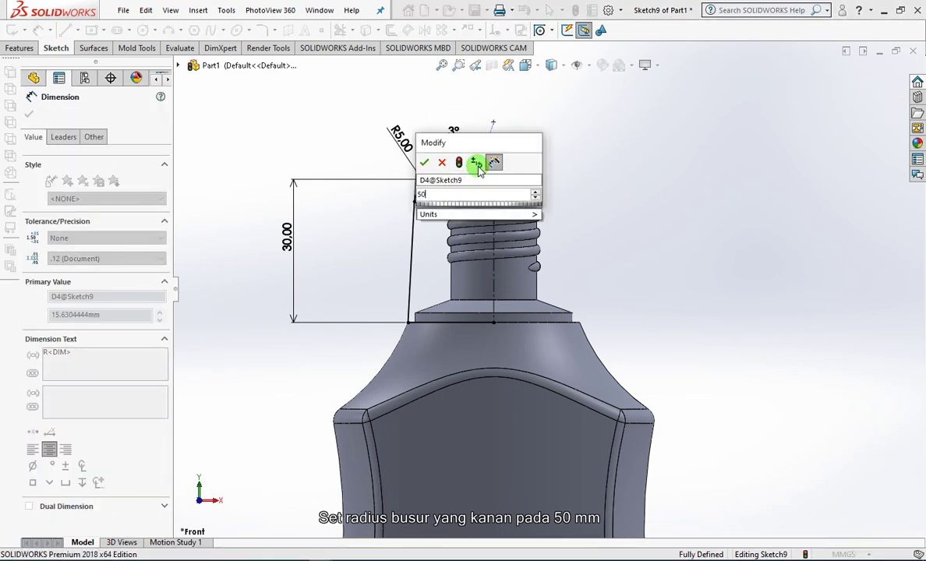
left_click(424, 162)
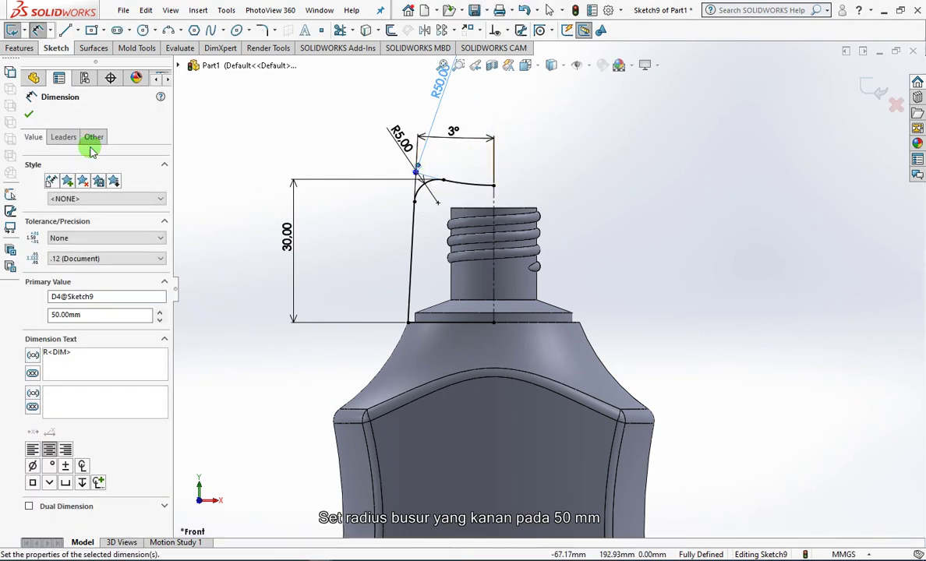
left_click(29, 113)
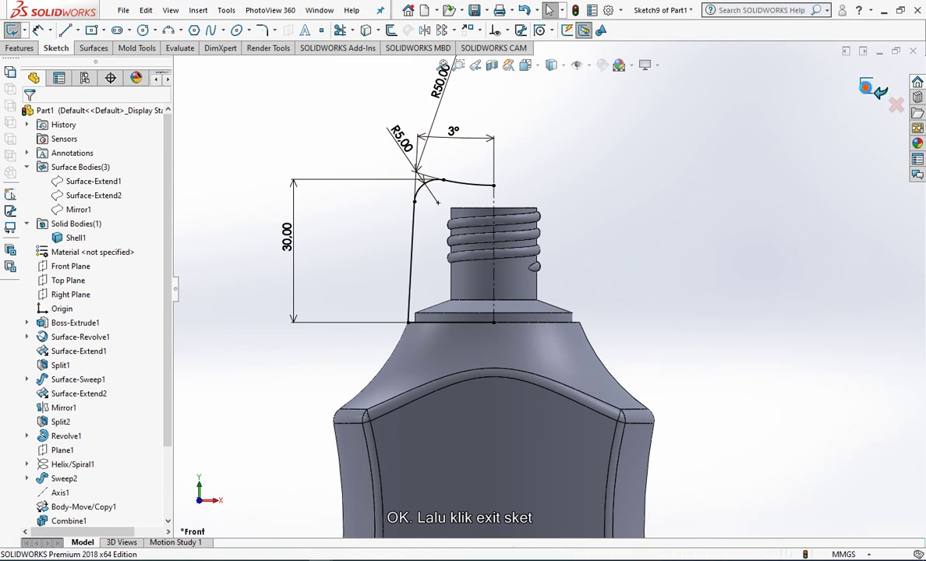
left_click(869, 91)
Revolve the cap profile 360° into a separate Revolve2 solid and view it in section
left_click(495, 291)
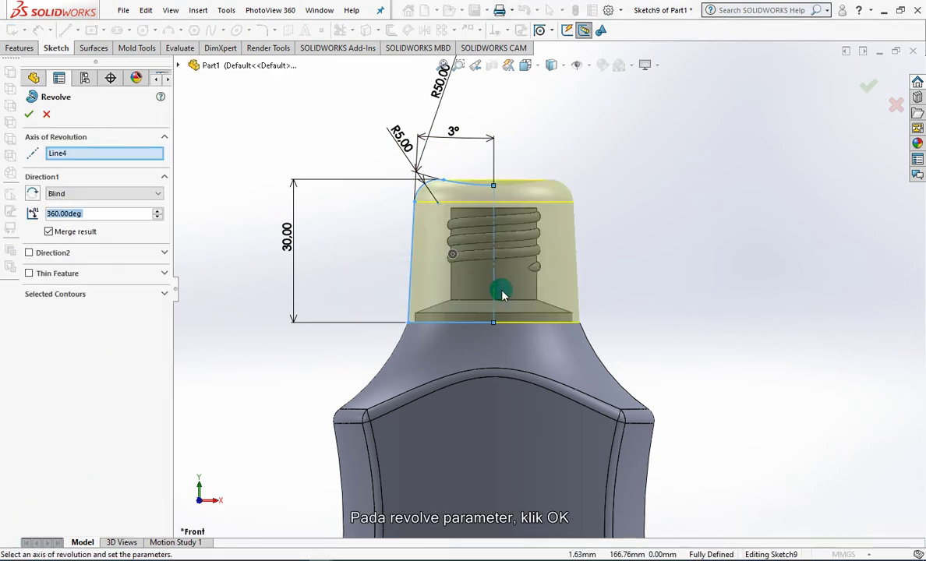
left_click(28, 114)
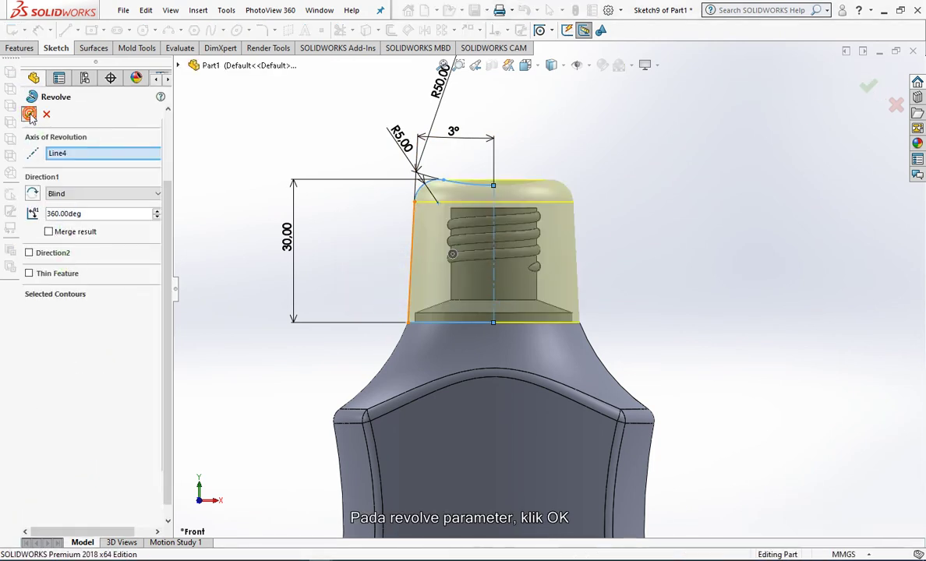
left_click(493, 70)
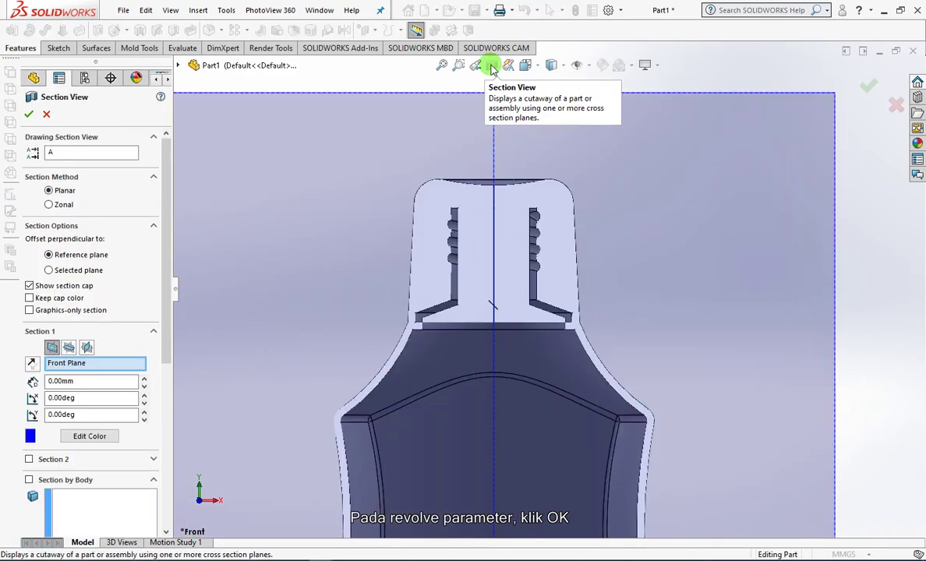
left_click(867, 86)
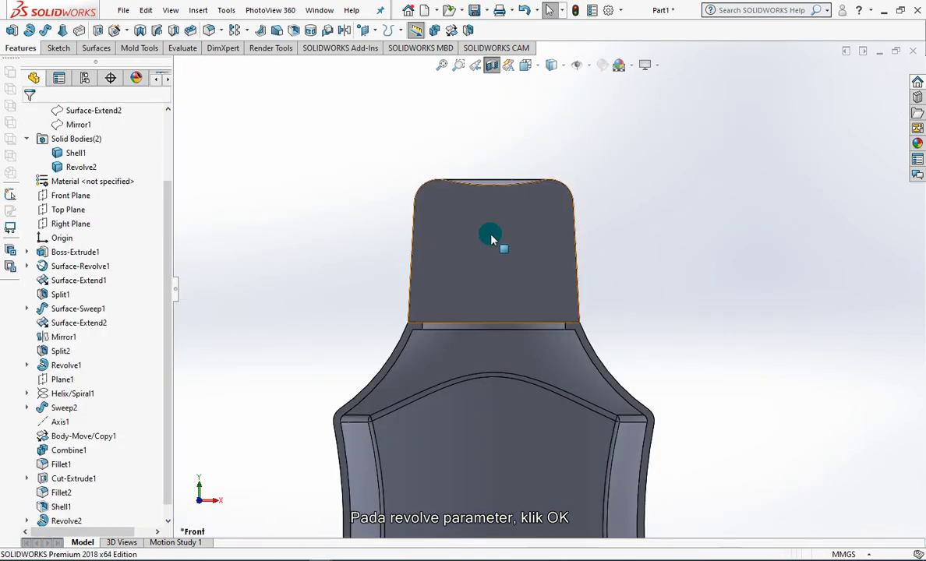
Clear the section view and hide the bottle body
left_click(493, 65)
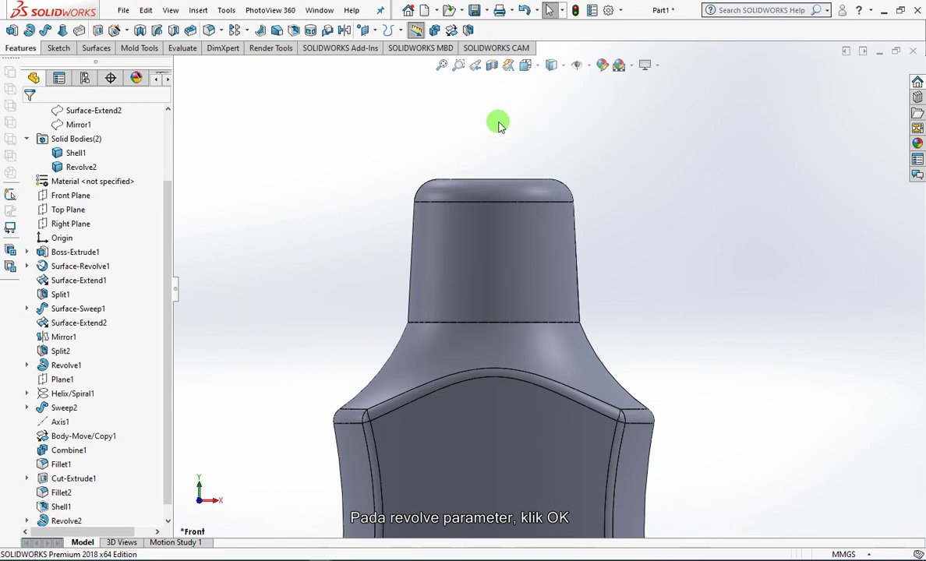
left_click(449, 345)
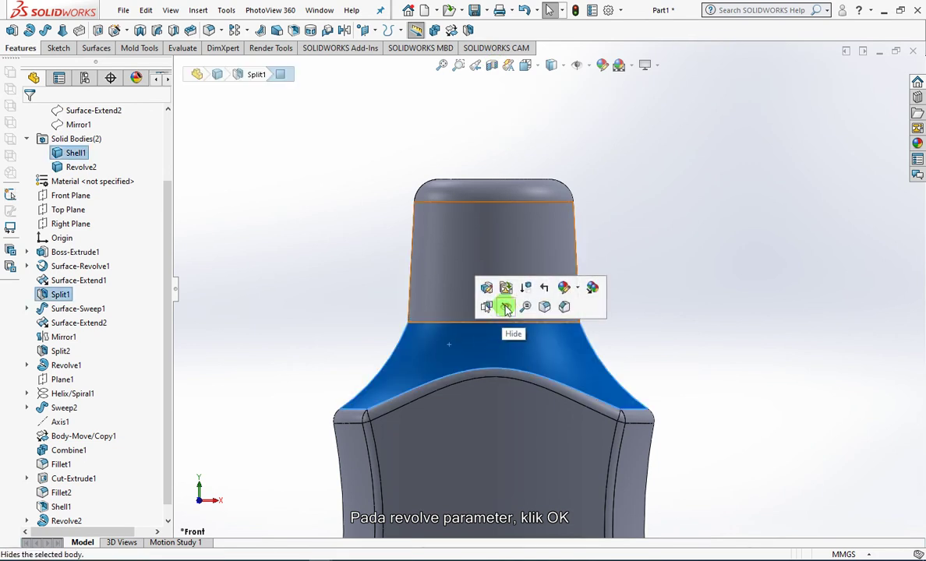
left_click(506, 307)
Shell the cap as Shell2 with 1.00 mm walls, removing only its bottom face
middle_click_drag(663, 314, 663, 213)
left_click(293, 30)
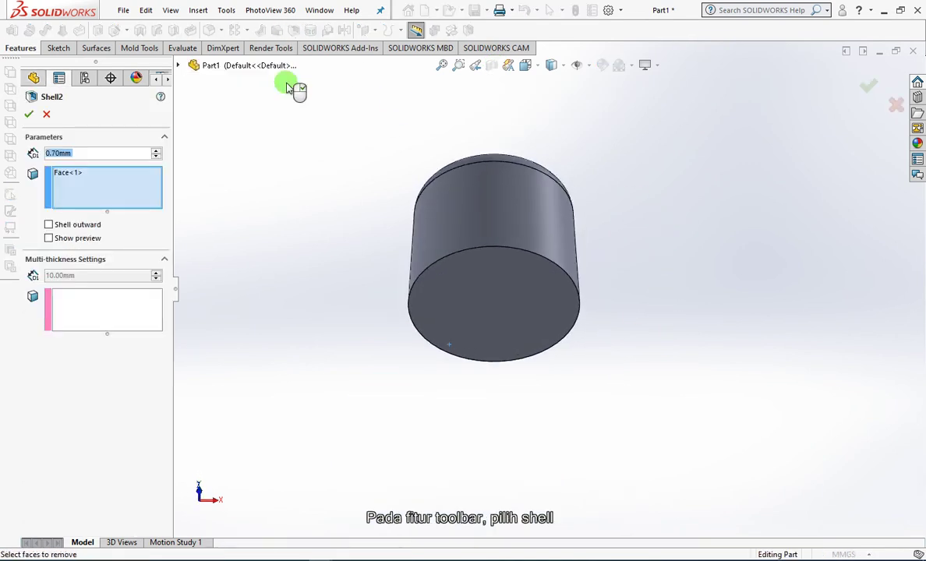
left_click(77, 154)
type("1")
left_click(84, 196)
right_click(107, 194)
left_click(148, 199)
left_click(482, 288)
left_click(48, 238)
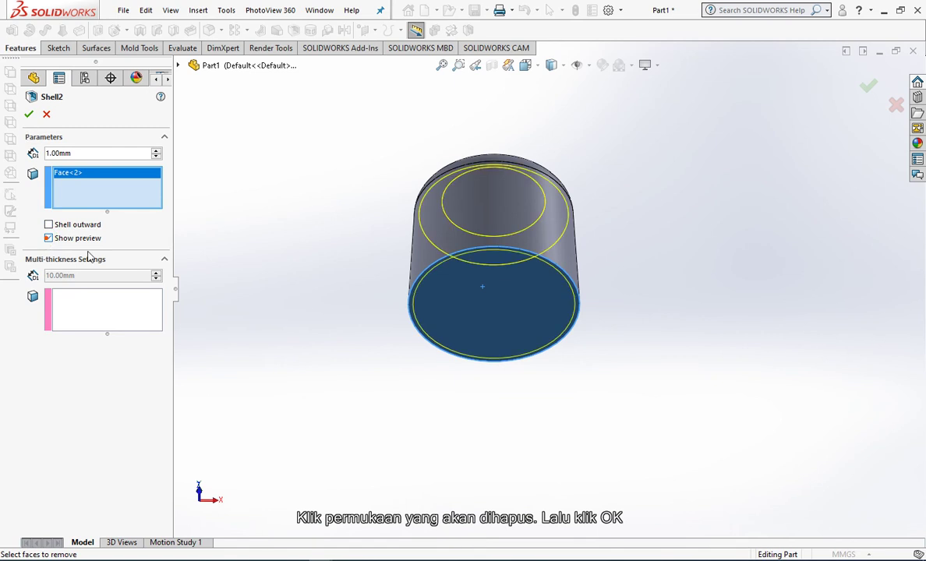
left_click(29, 114)
middle_click_drag(362, 211, 337, 324)
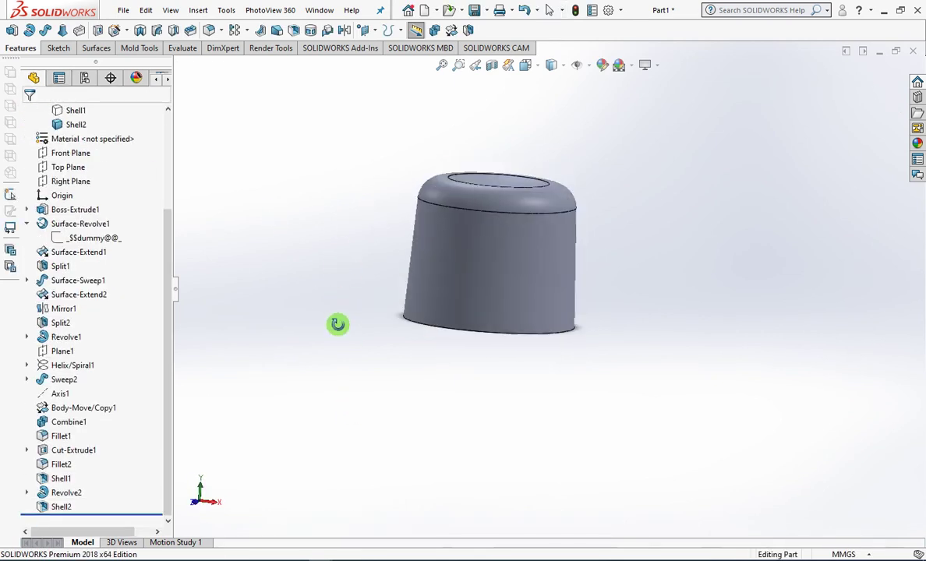
left_click(492, 64)
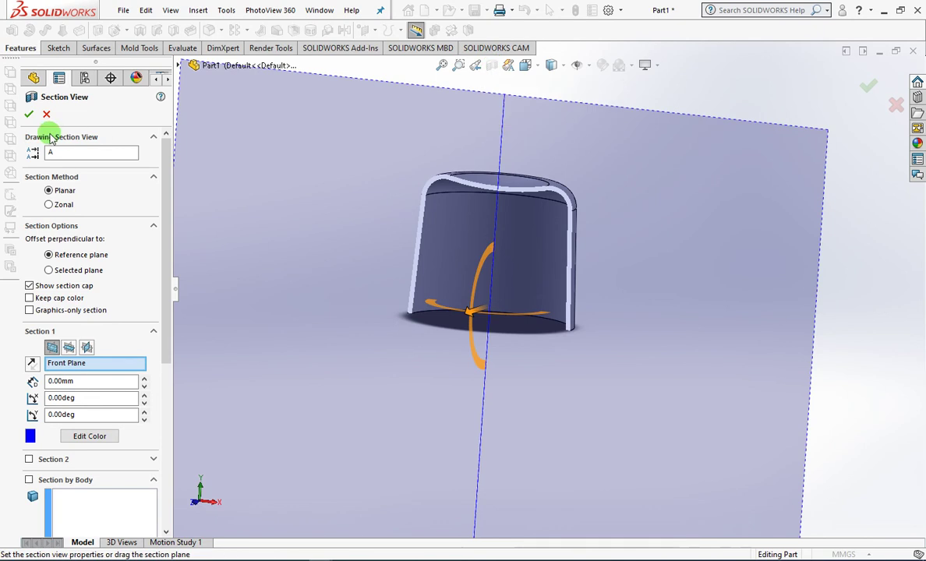
Inspect the shelled cap in section, then show the bottle body Shell1 again
left_click(29, 114)
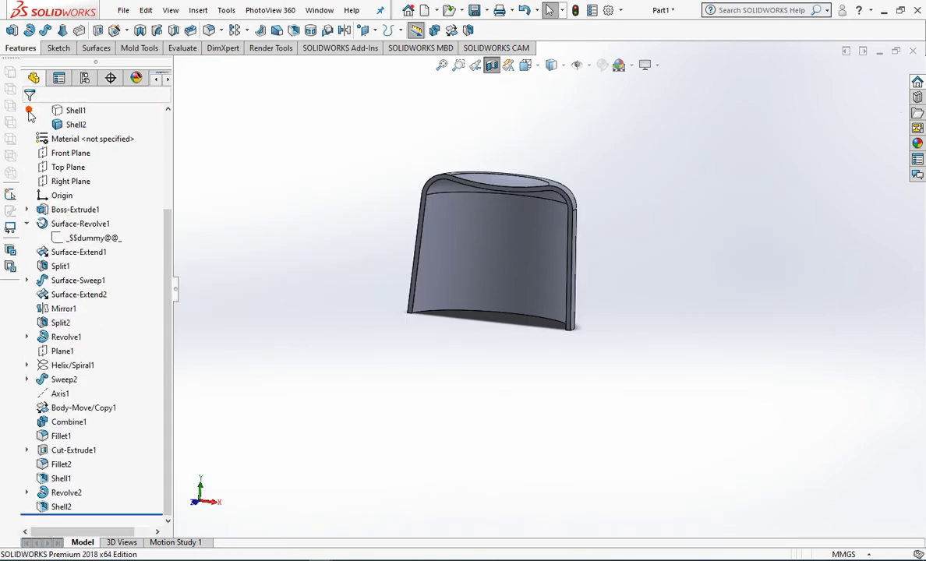
left_click(492, 66)
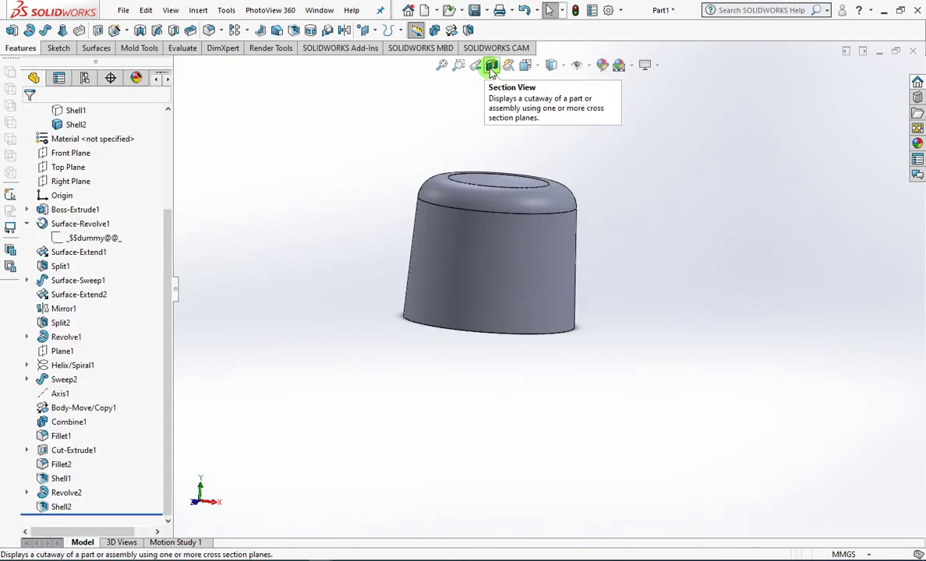
scroll(164, 262, "up", 3)
left_click(63, 181)
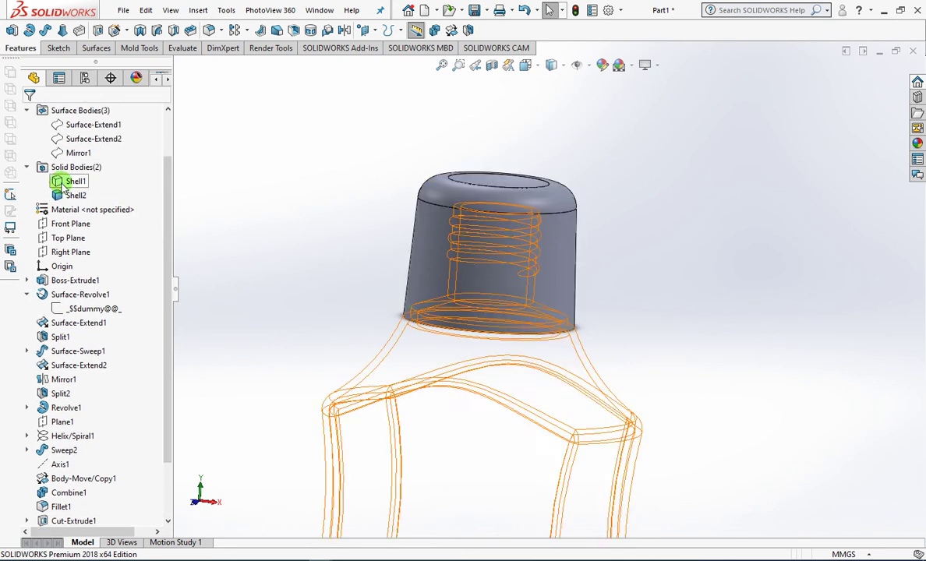
left_click(207, 73)
left_click(288, 203)
Section bottle and cap on the Front Plane to confirm the cap seats over the neck
left_click(492, 65)
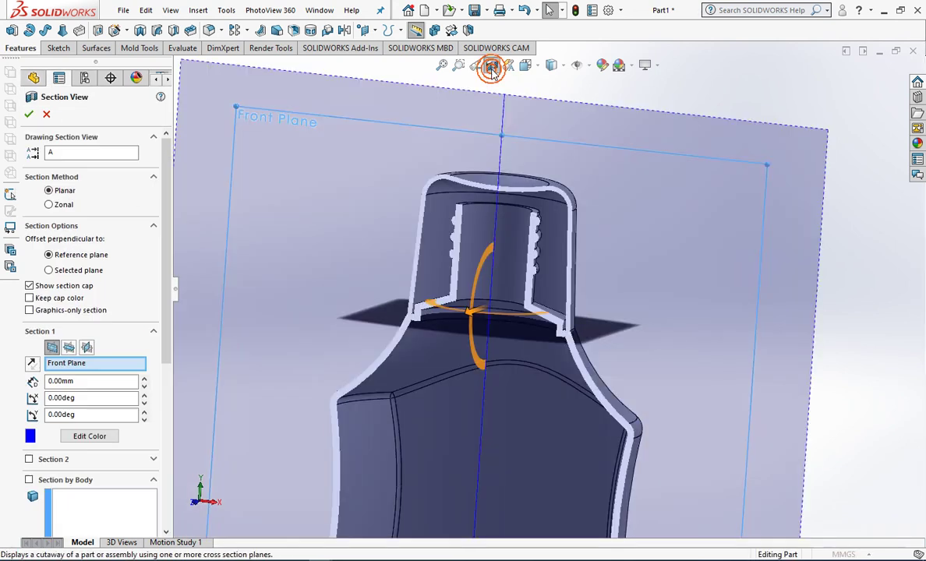
left_click(864, 82)
mouse_move(547, 289)
middle_mouse_down()
mouse_move(573, 244)
mouse_move(534, 310)
mouse_move(541, 262)
middle_mouse_up()
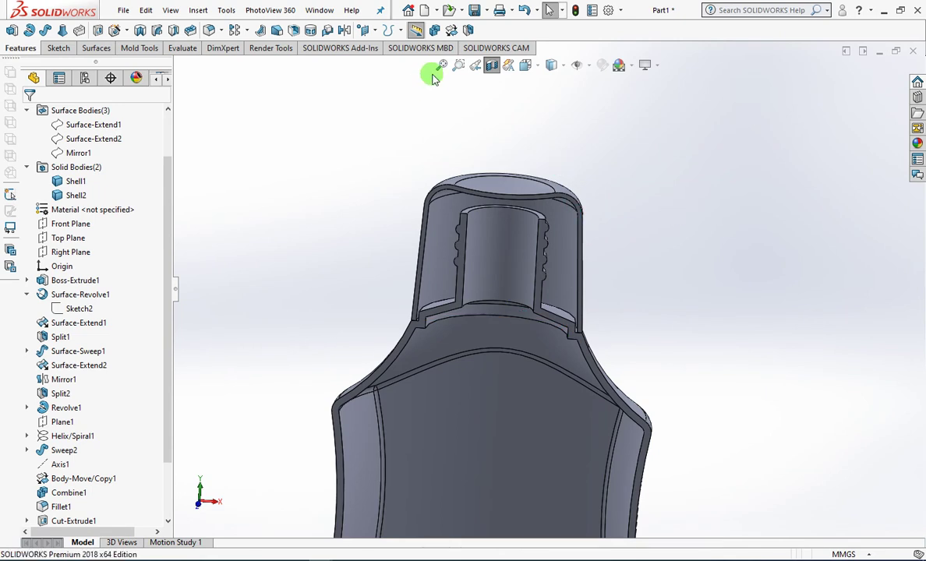
left_click(492, 66)
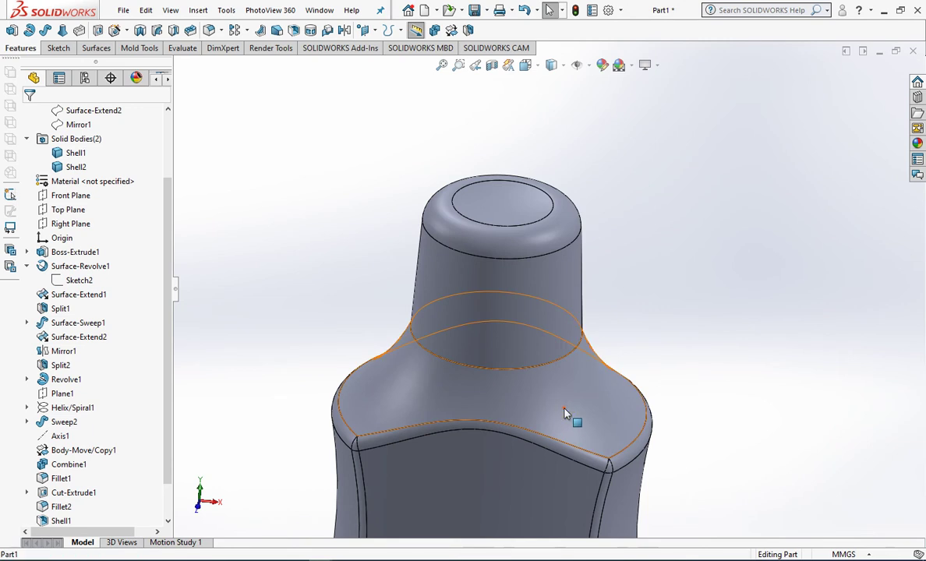
Hide the bottle body and start a boss extrude sketched on the cap's inner face
left_click(597, 393)
left_click(623, 377)
middle_click_drag(631, 363, 624, 206)
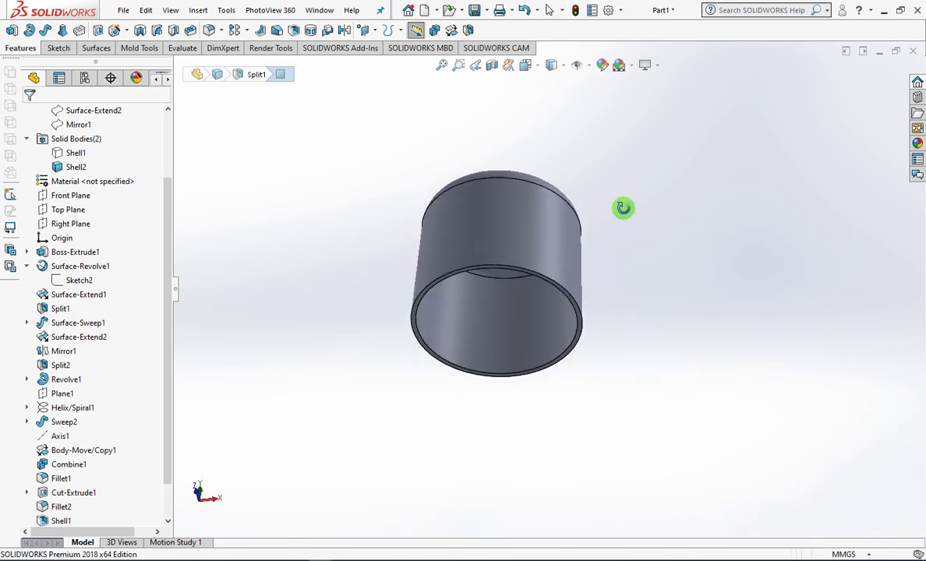
left_click(12, 29)
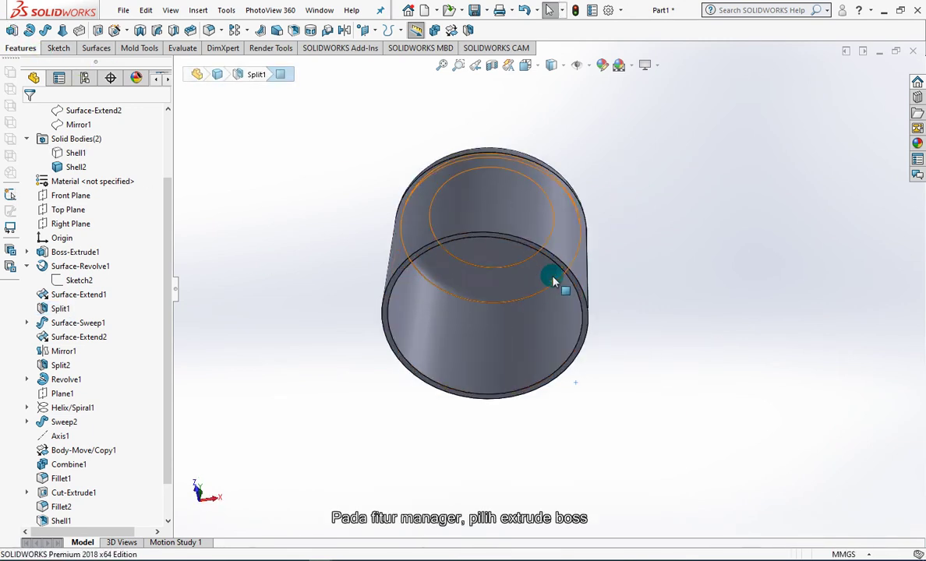
scroll(558, 279, "down", 3)
left_click(585, 277)
Draw a circle centred at the origin and dimension it to 20 mm diameter
left_click(143, 30)
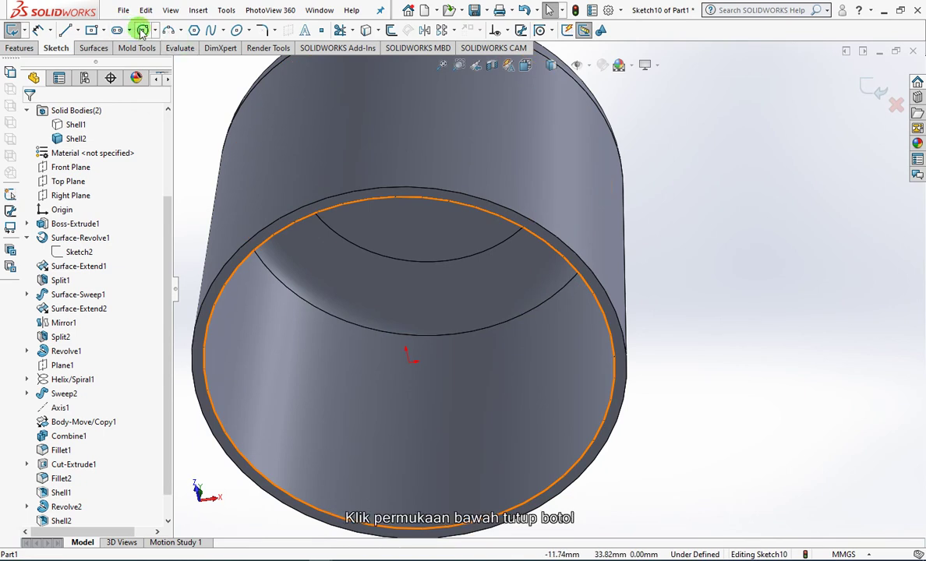
left_click(408, 360)
left_click(545, 420)
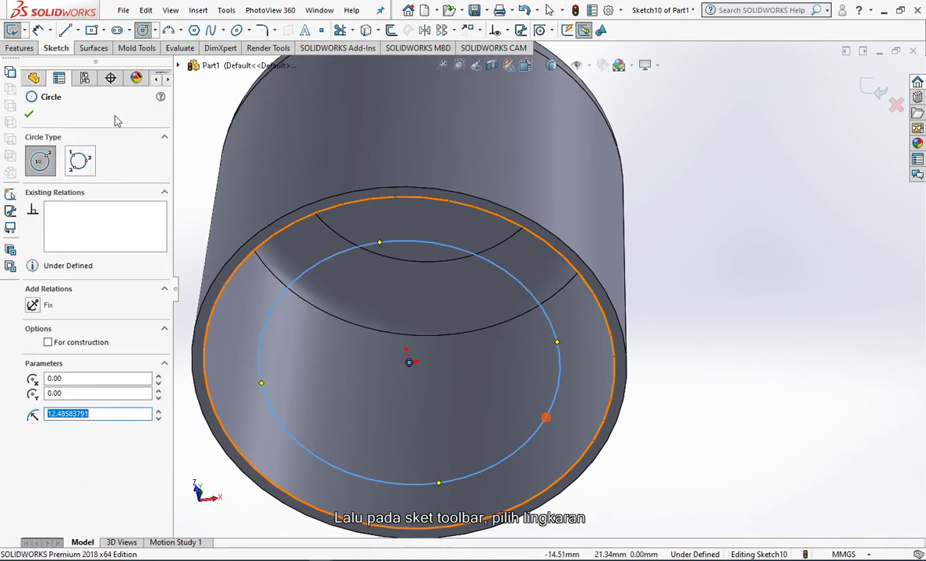
left_click(37, 29)
left_click(562, 368)
left_click(719, 387)
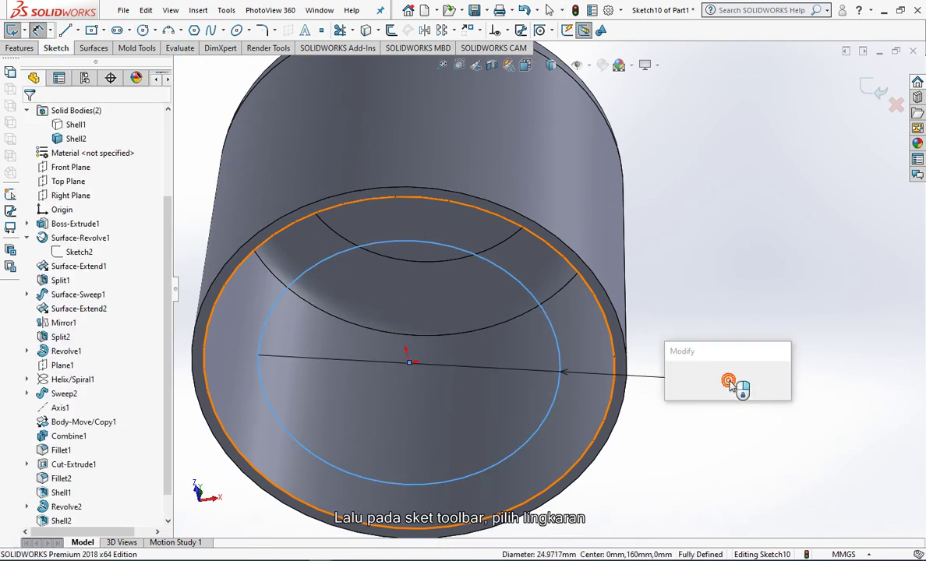
type("20")
left_click(674, 379)
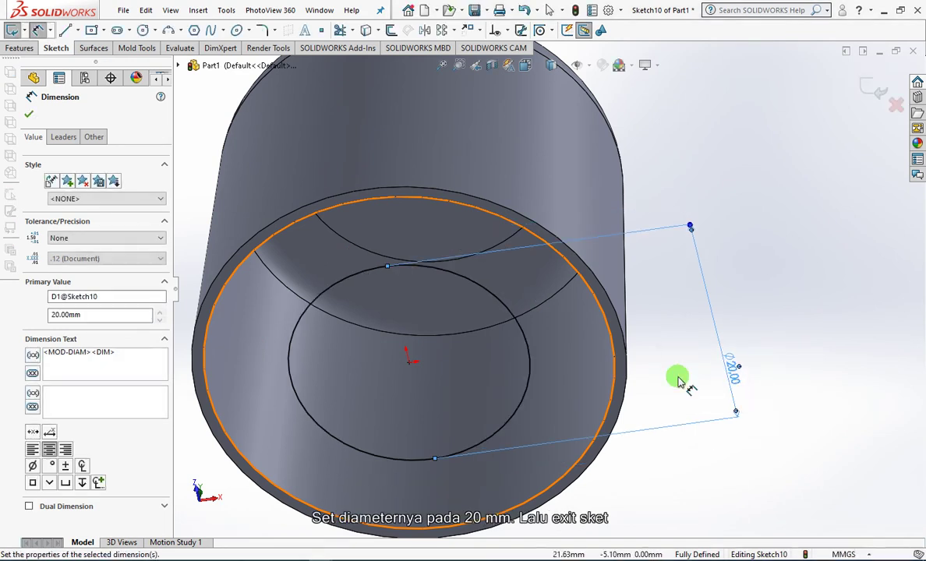
left_click(866, 88)
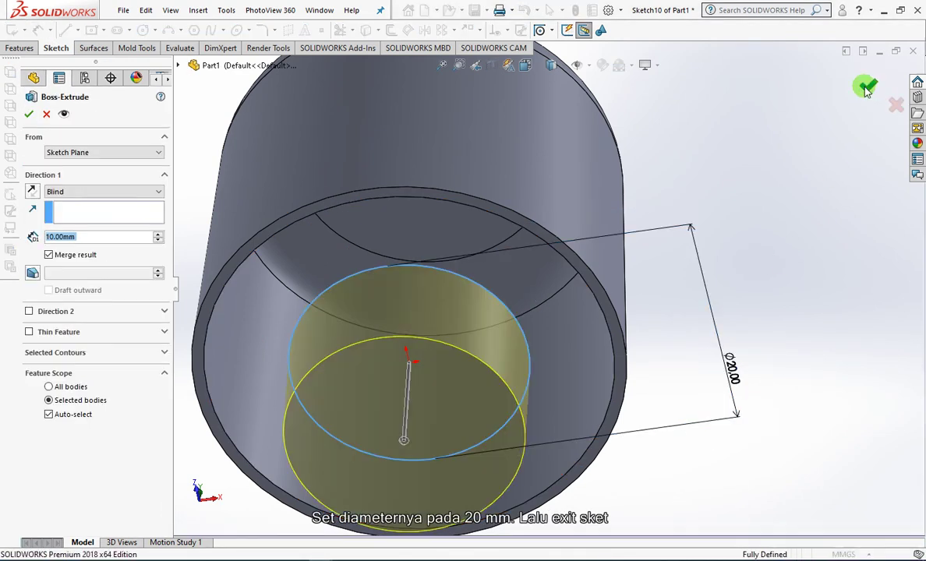
Start the boss at a reversed 12 mm offset and extrude it upward Up To Next
left_click(84, 153)
left_click(78, 189)
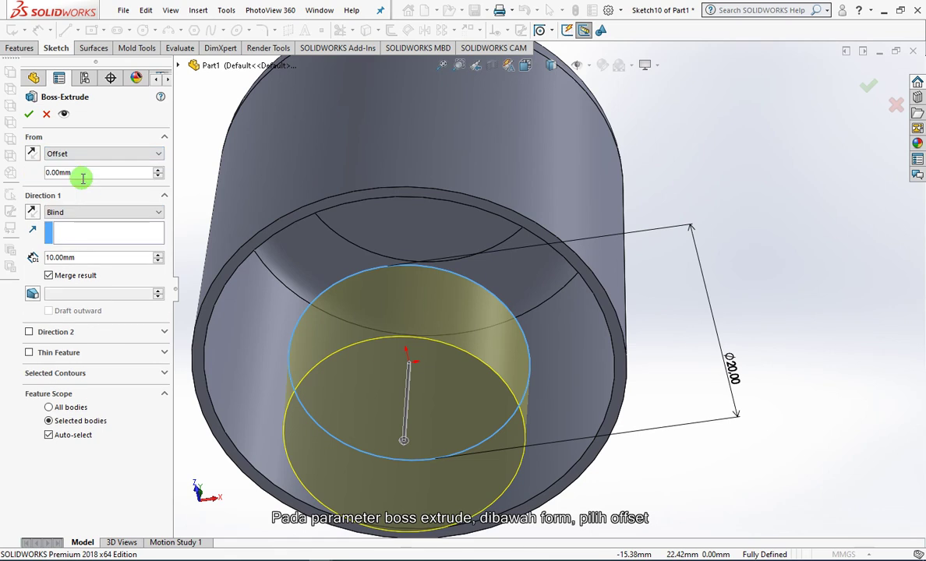
type("12")
key("Return")
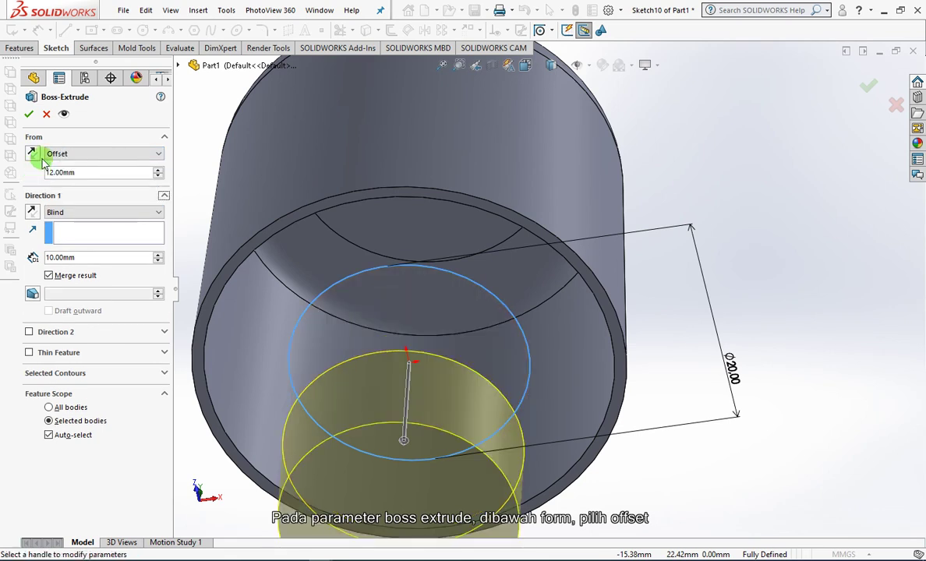
left_click(32, 154)
left_click(32, 212)
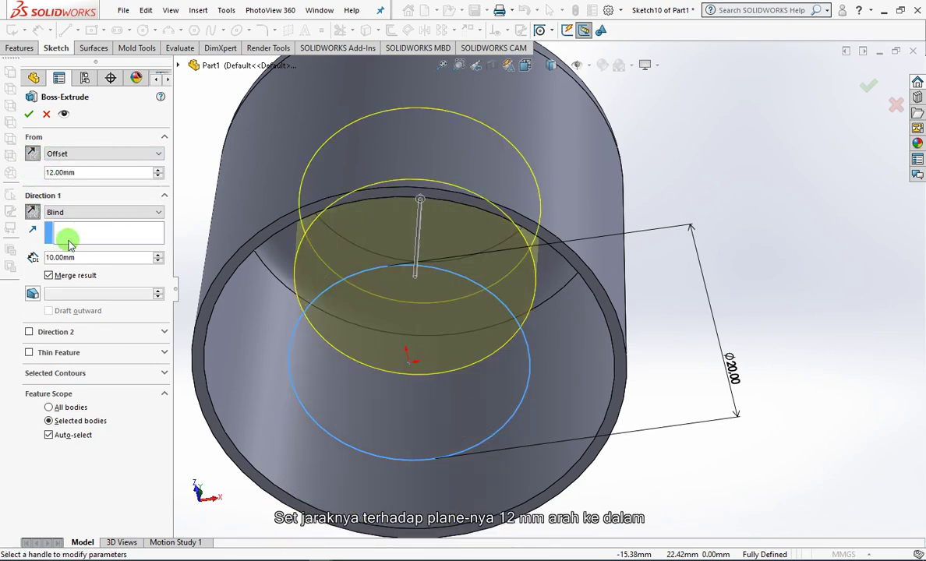
left_click(86, 212)
left_click(78, 231)
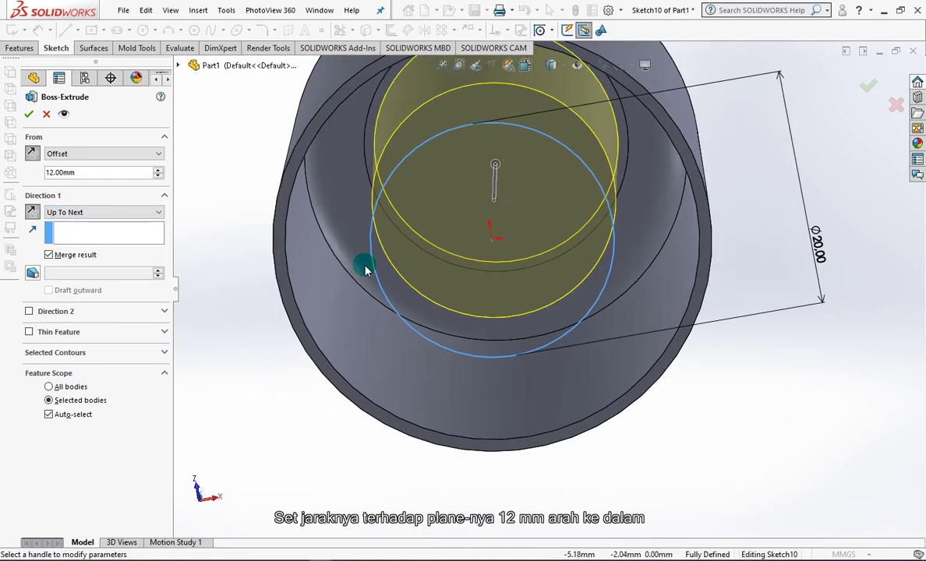
middle_click_drag(362, 300, 361, 262)
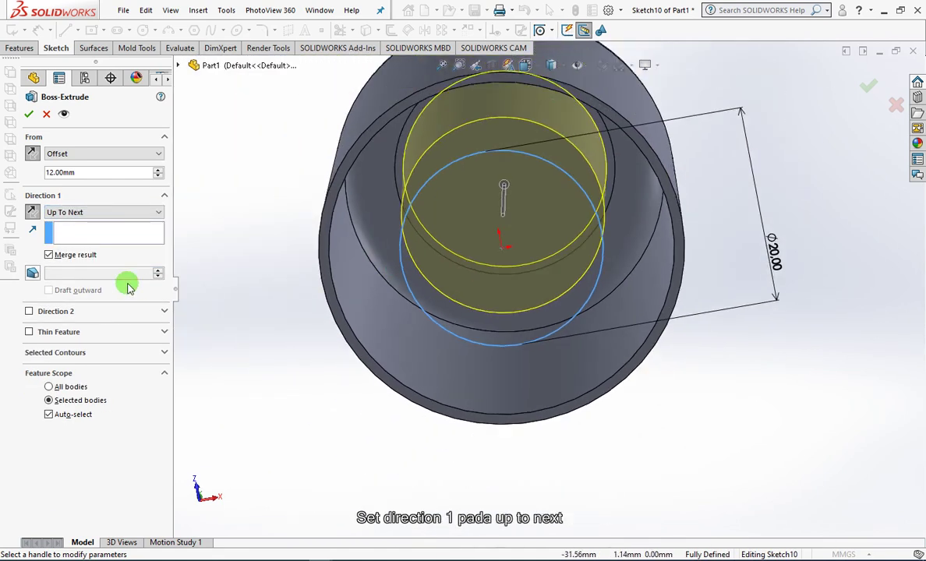
Make it a 0.8 mm thin feature with 0.5° outward draft and accept Extrude-Thin1
left_click(28, 332)
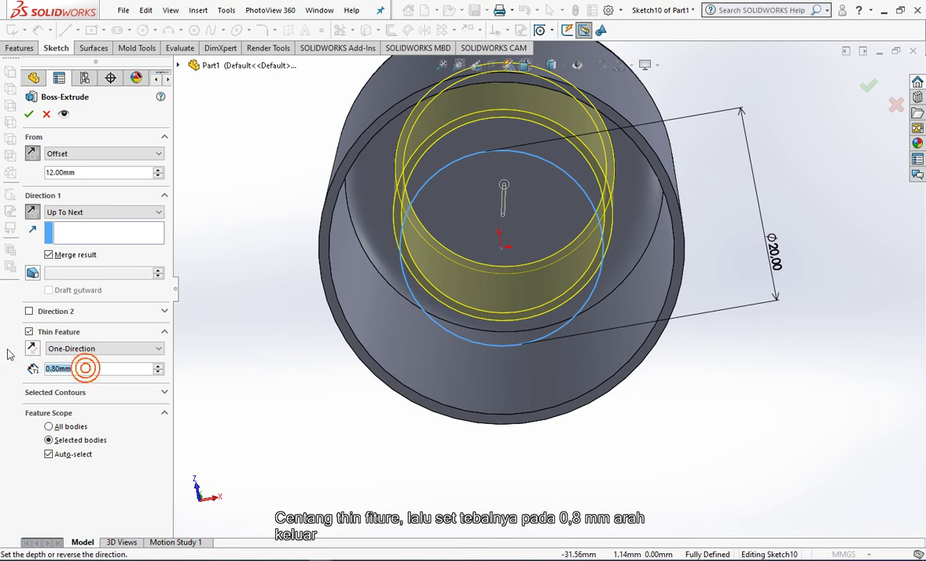
type("0.8")
key("Return")
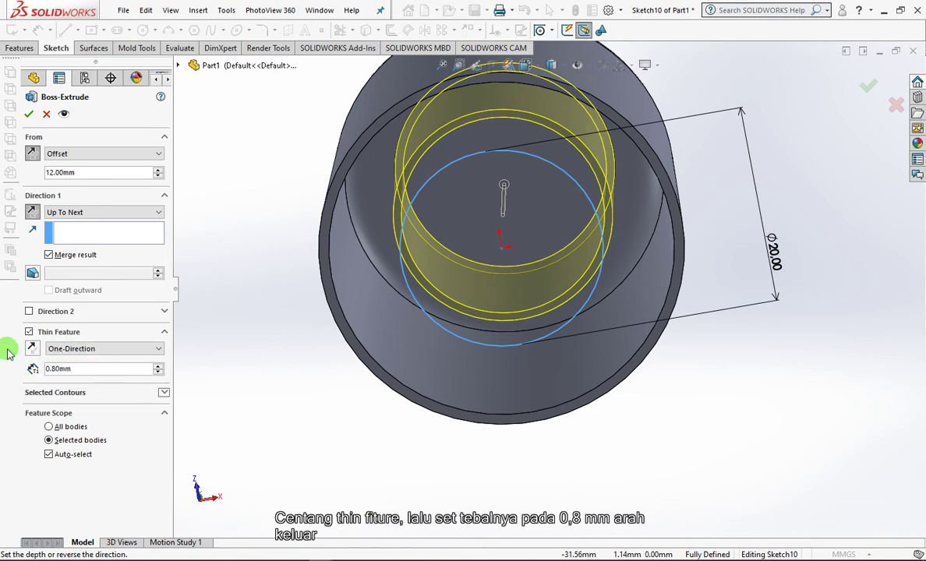
left_click(33, 272)
type("0.5")
key("Return")
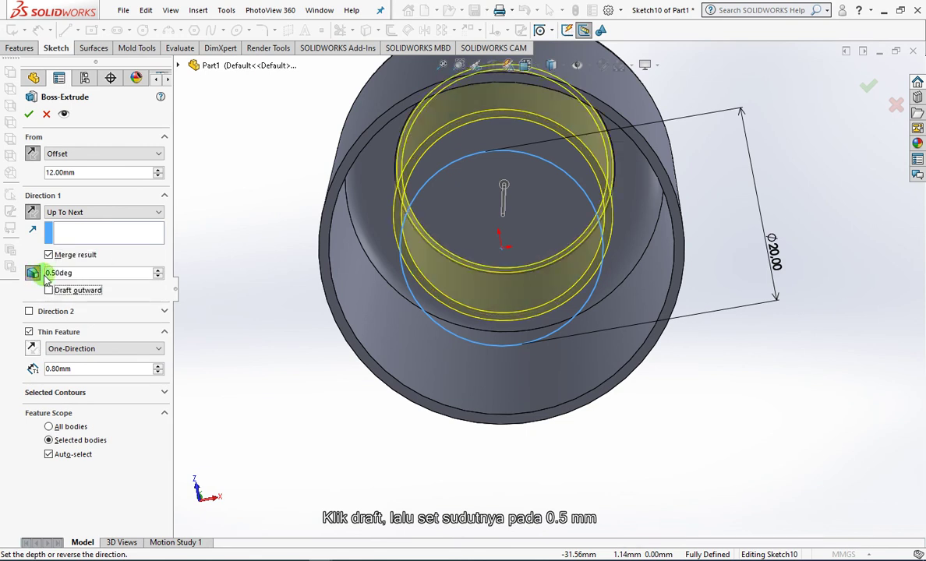
left_click(49, 290)
middle_click_drag(475, 337, 472, 312)
left_click(29, 115)
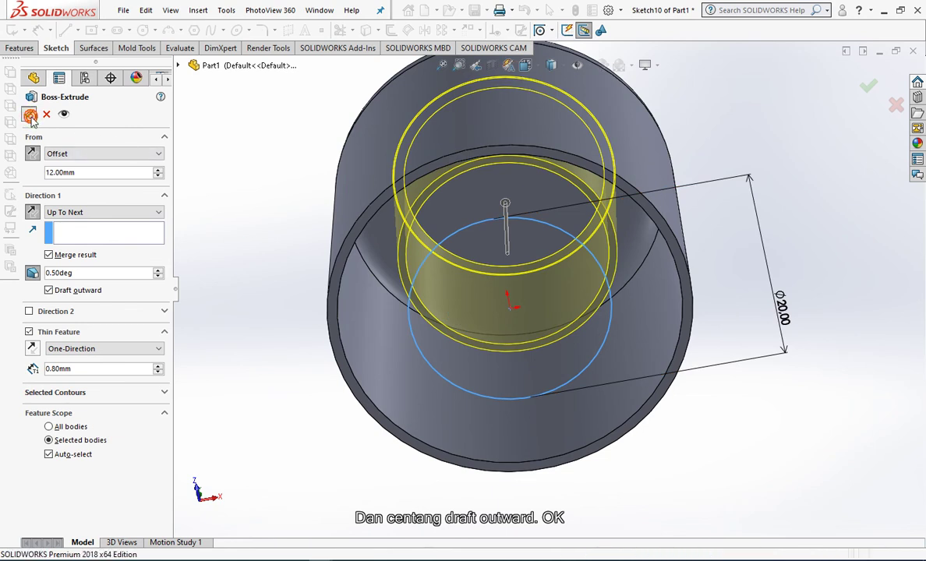
Orbit the model, then snap it to the Front view
mouse_move(682, 238)
middle_mouse_down()
mouse_move(653, 320)
mouse_move(697, 226)
mouse_move(514, 98)
middle_mouse_up()
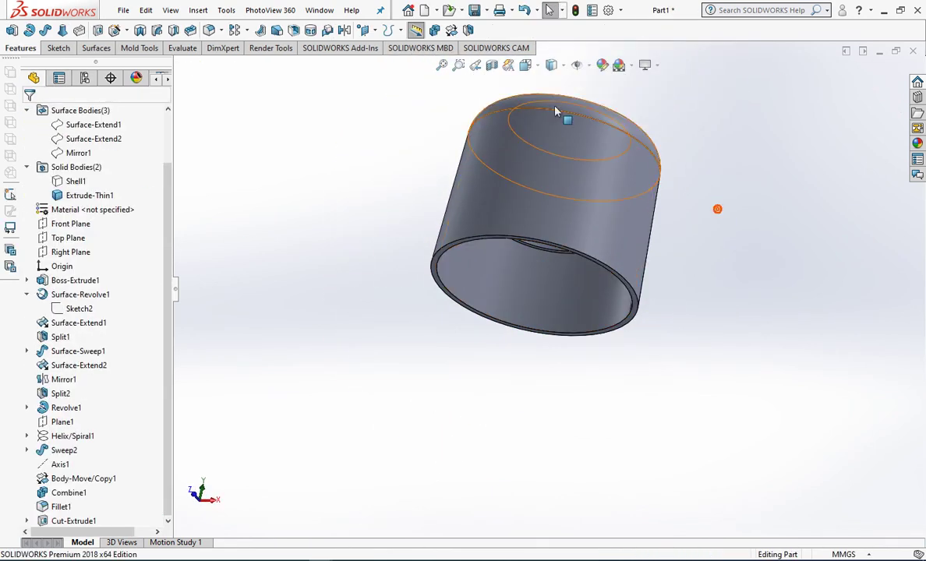
left_click(525, 65)
left_click(544, 127)
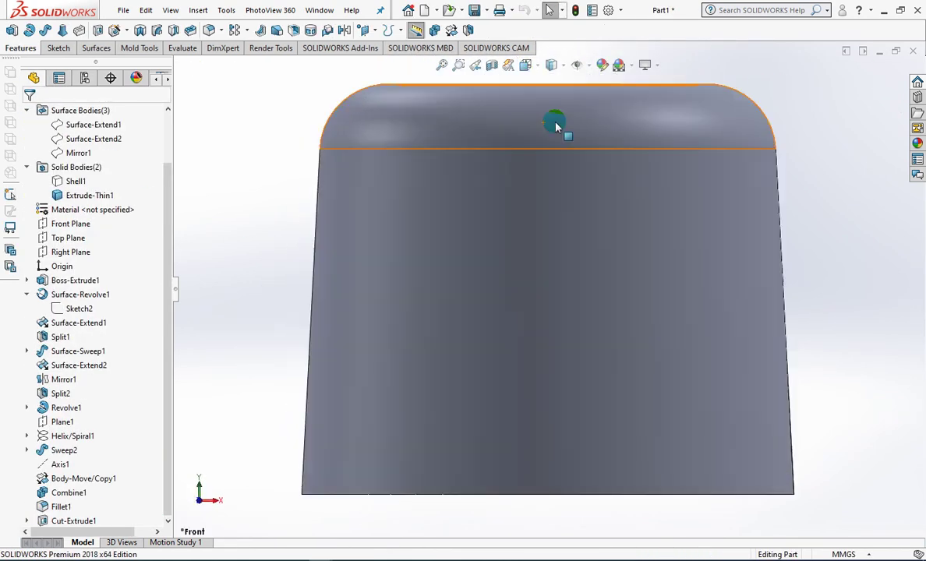
left_click(492, 65)
left_click(871, 88)
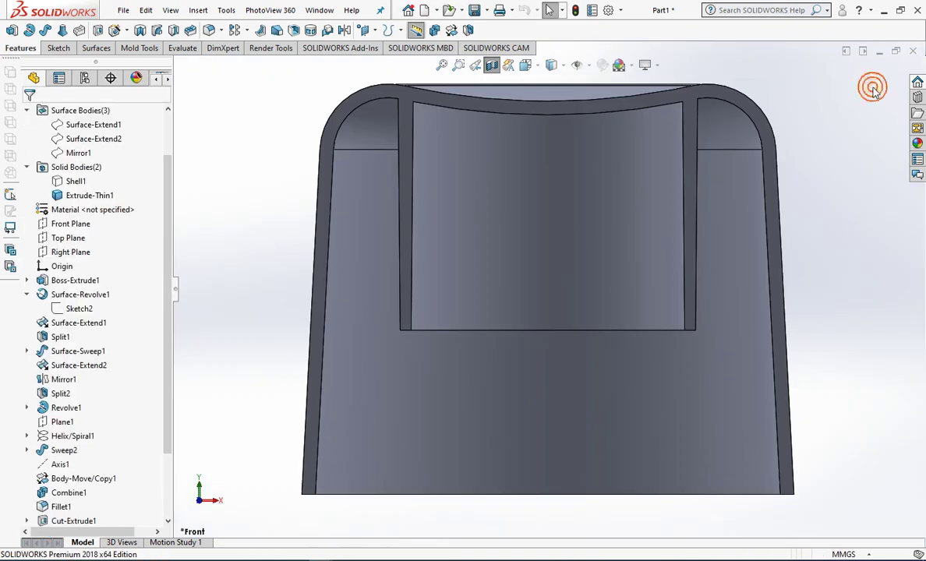
left_click(492, 65)
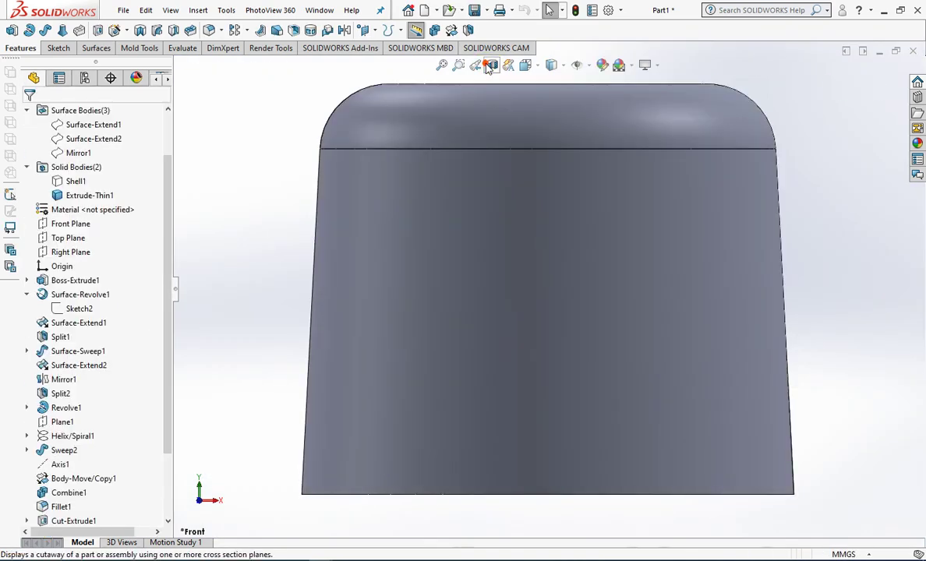
mouse_move(764, 471)
middle_mouse_down()
mouse_move(550, 372)
mouse_move(553, 326)
middle_mouse_up()
scroll(552, 327, "down", 2)
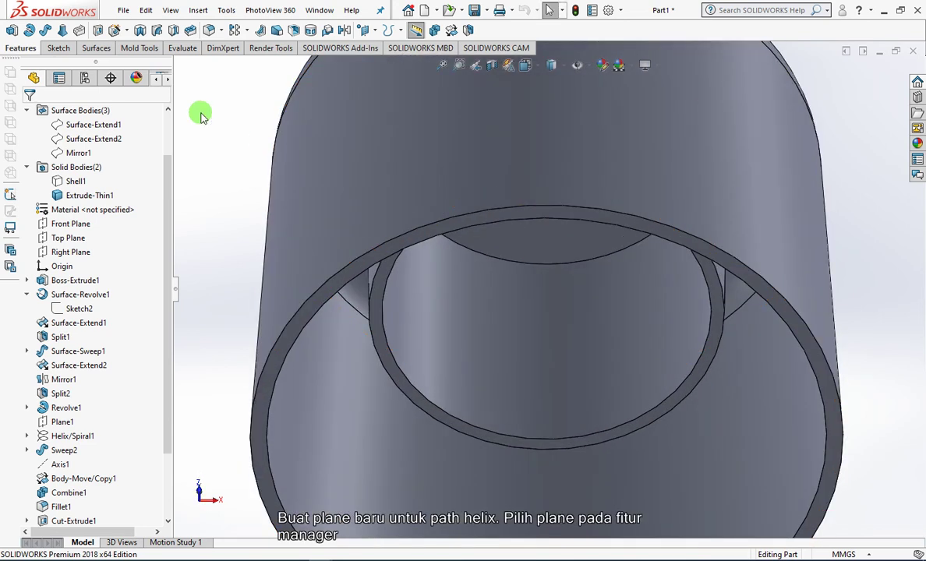
Create Plane2 offset 0.7 mm from the inner ring's end face, with the offset flipped
left_click(372, 29)
left_click(380, 46)
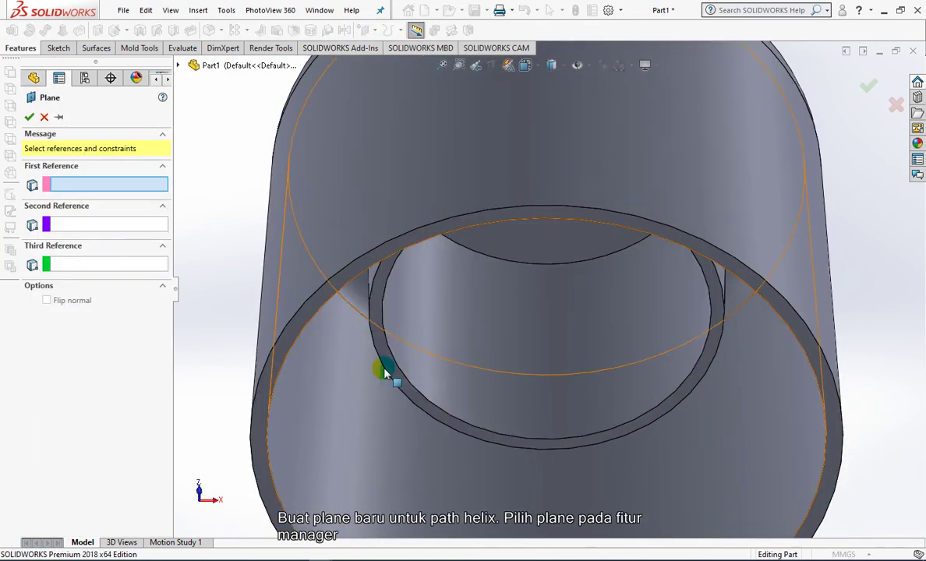
left_click(396, 374)
type("0.7")
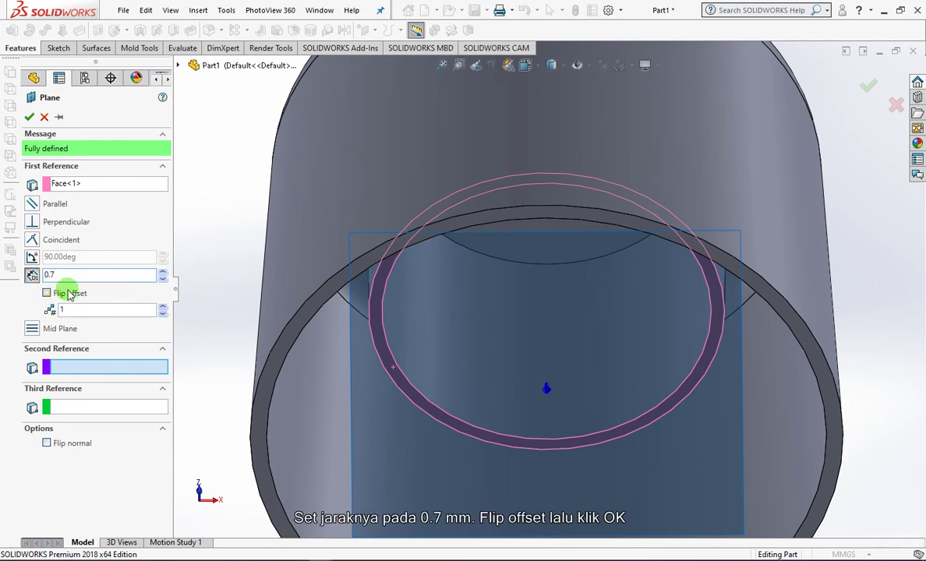
left_click(47, 293)
left_click(29, 117)
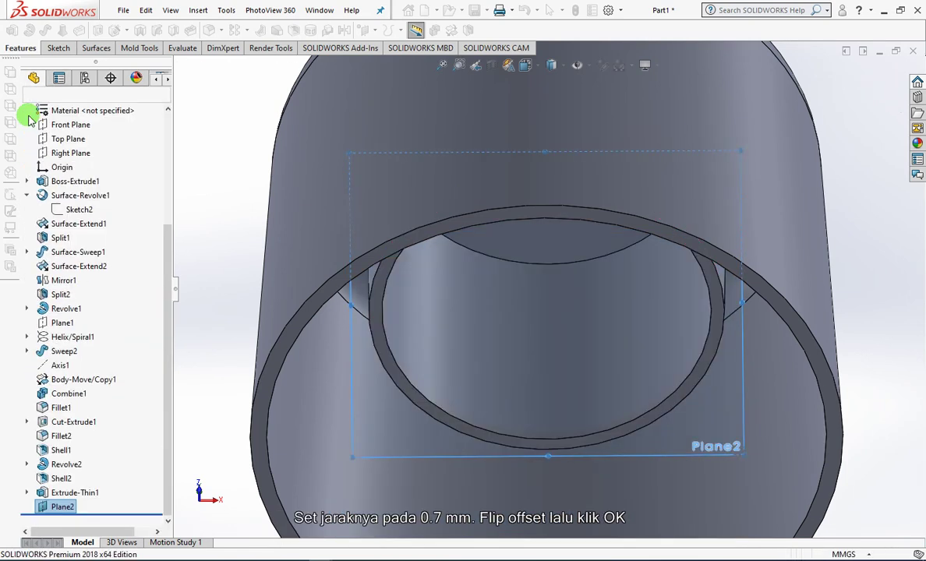
Start a helix on Plane2 and sketch a 22 mm diameter circle at the origin
left_click(366, 30)
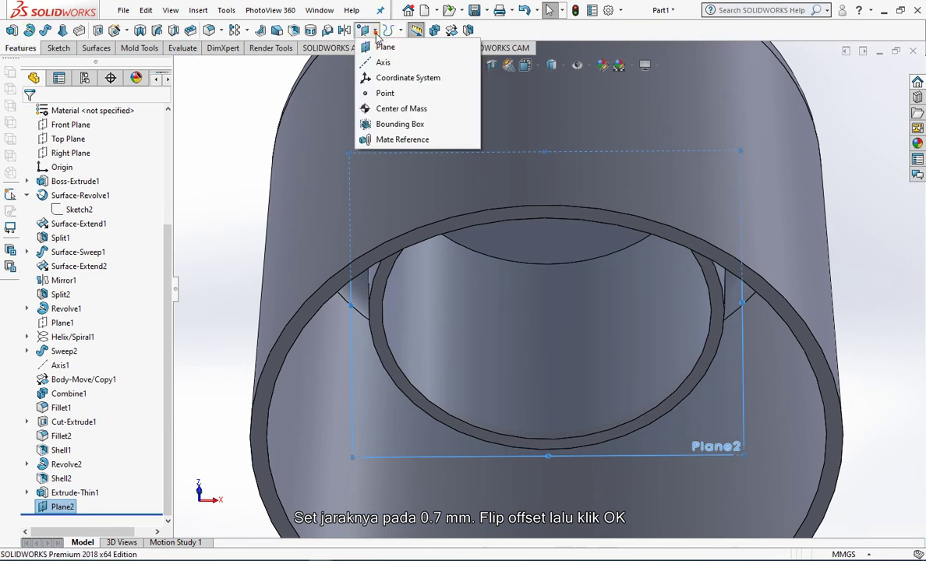
left_click(400, 29)
left_click(407, 127)
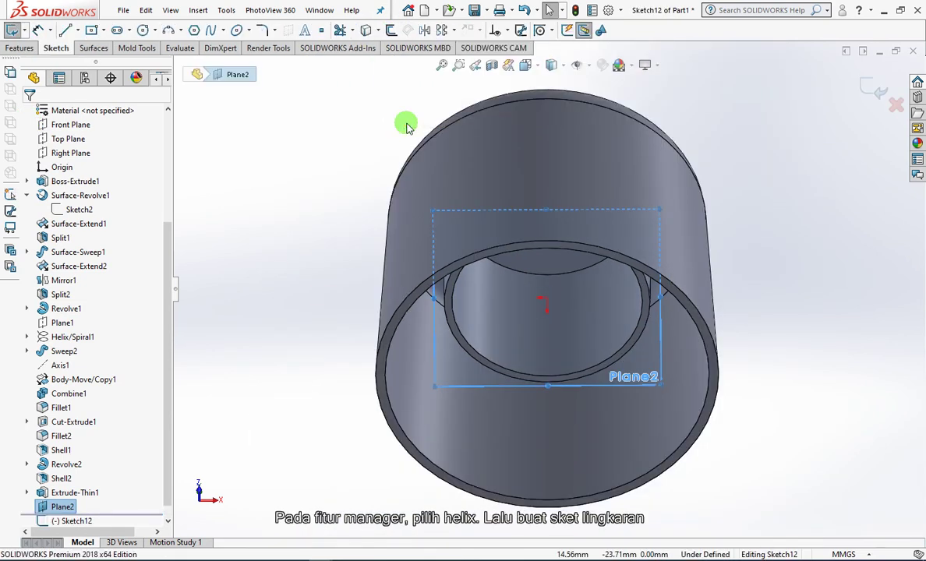
left_click(143, 30)
left_click(544, 300)
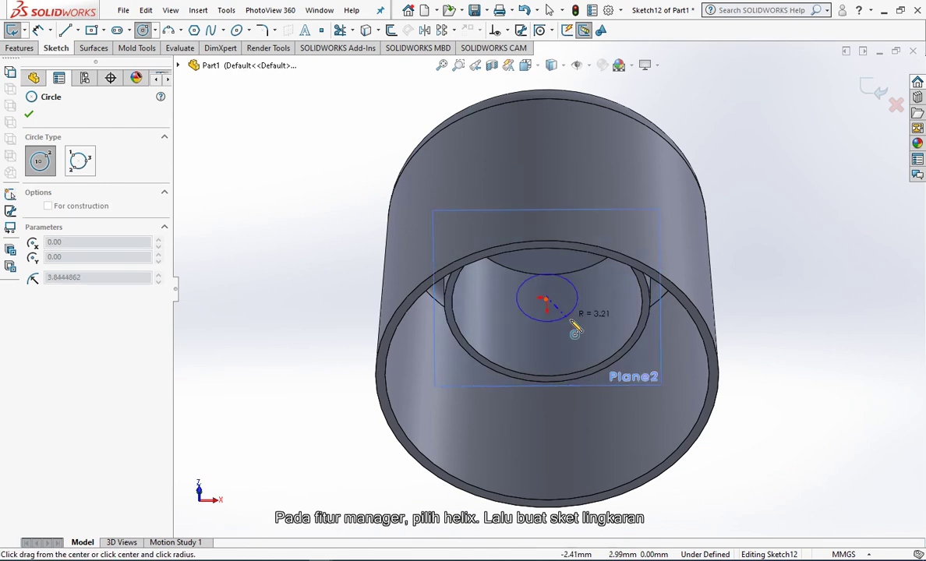
left_click(660, 349)
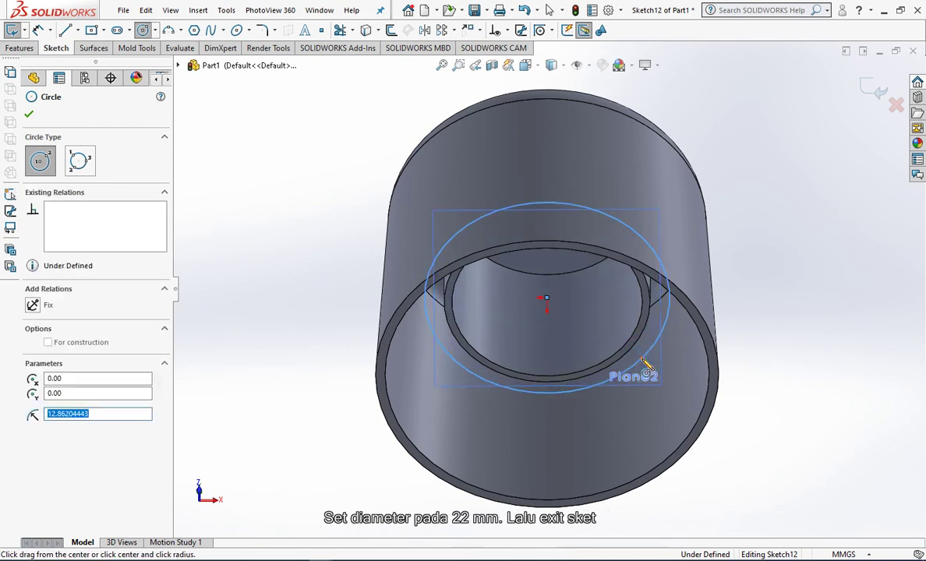
left_click(37, 29)
left_click(665, 336)
left_click(764, 335)
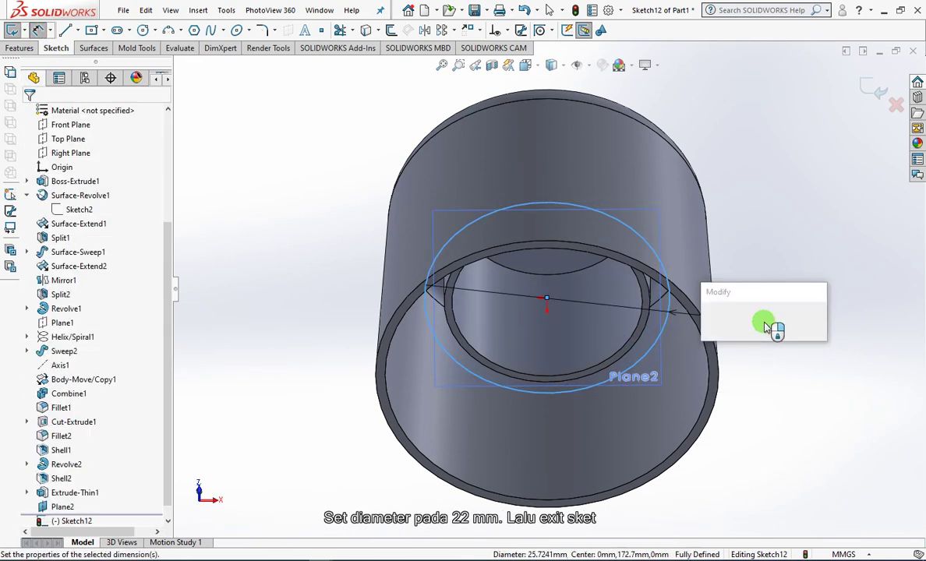
type("22")
left_click(709, 319)
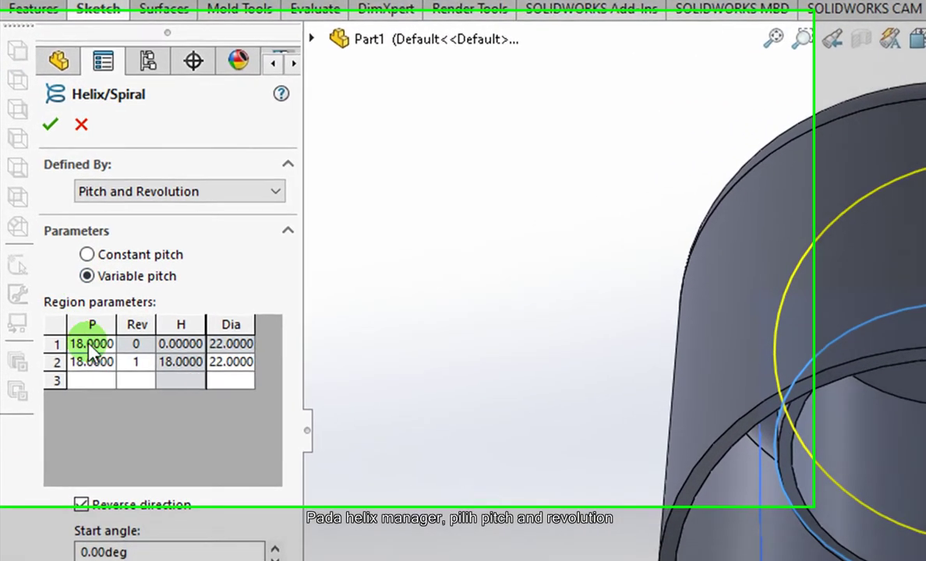
Enter 3.5 mm pitch for helix regions 1–3, with 20 mm diameter in regions 2 and 3
double_click(92, 344)
type("3.5")
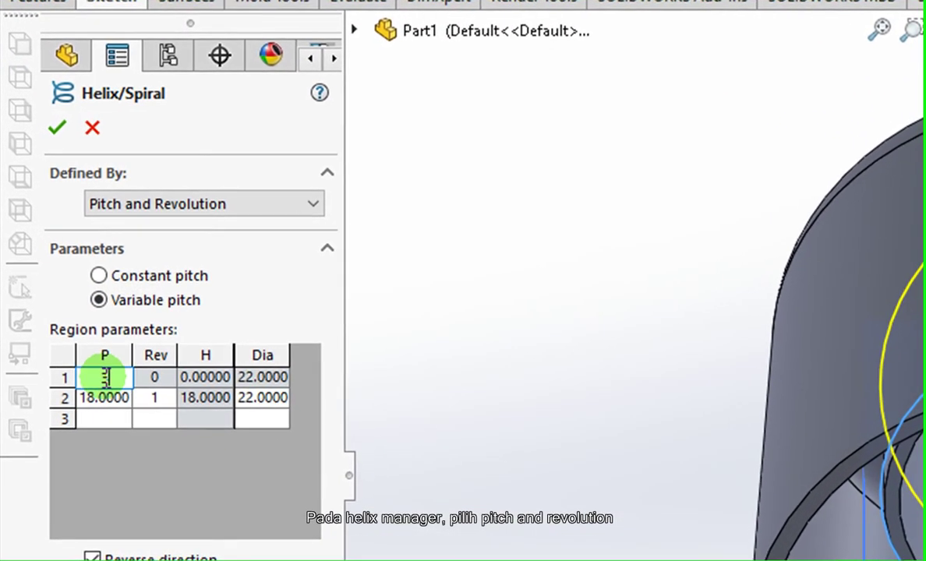
key("Return")
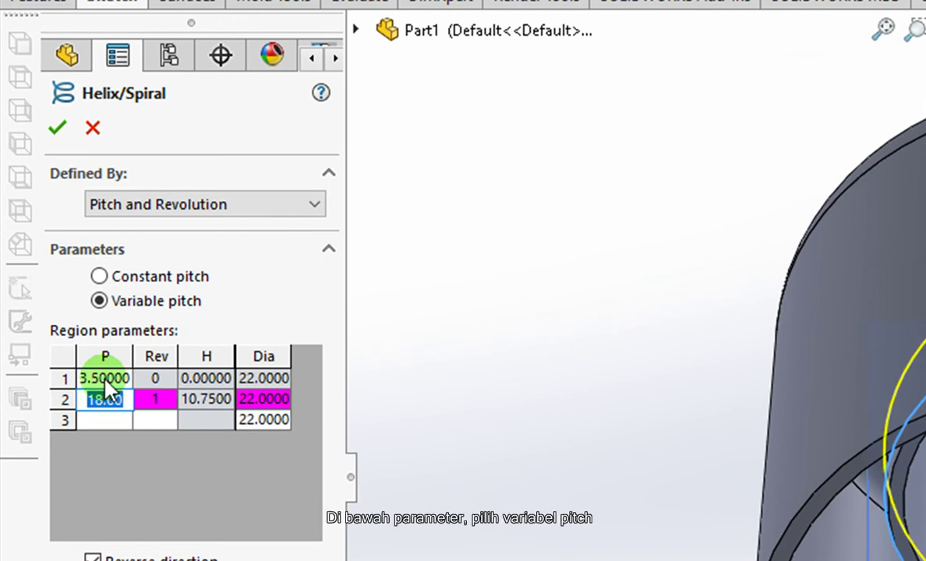
type("3.")
type("5")
double_click(156, 399)
type("0.2")
double_click(256, 397)
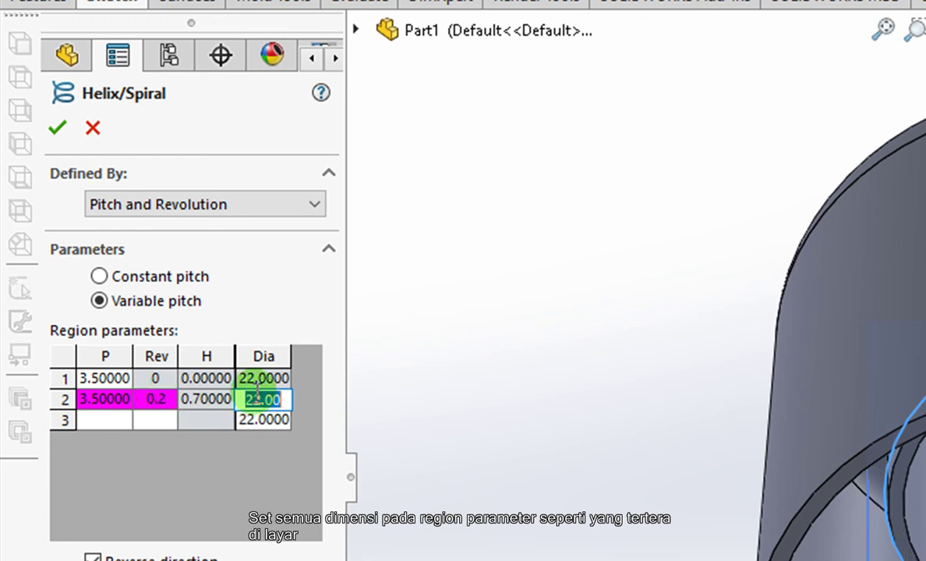
type("20")
key("Tab")
type("3.5")
type("0.5")
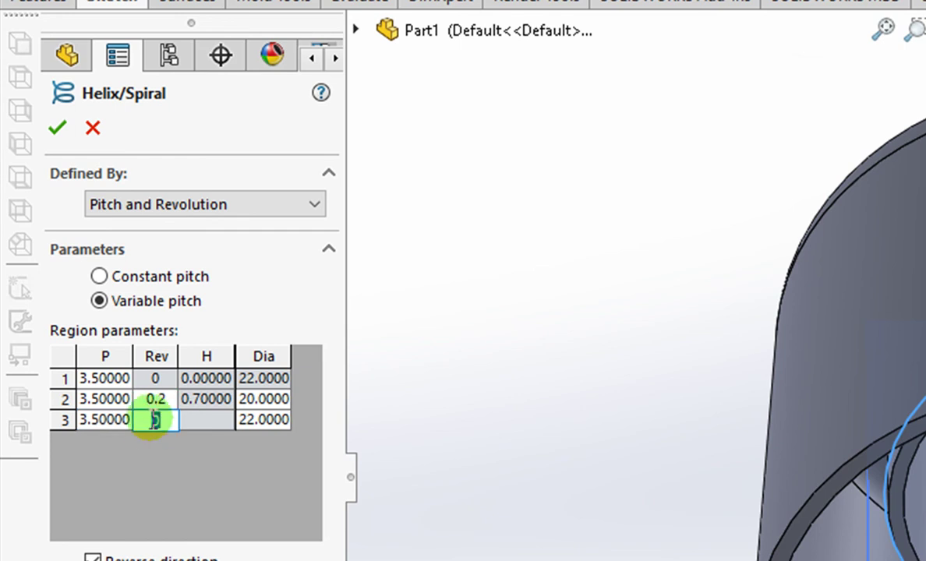
left_click(263, 421)
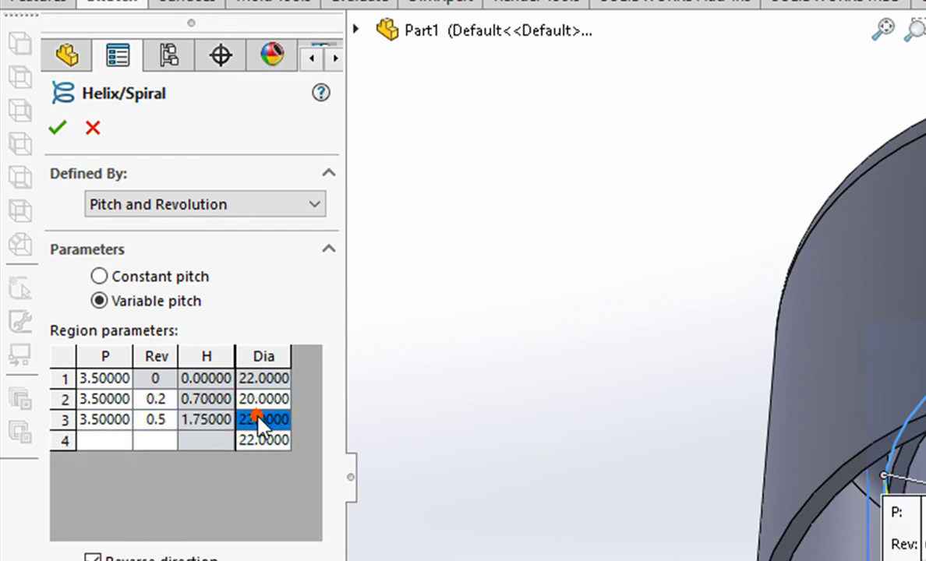
left_click(260, 414)
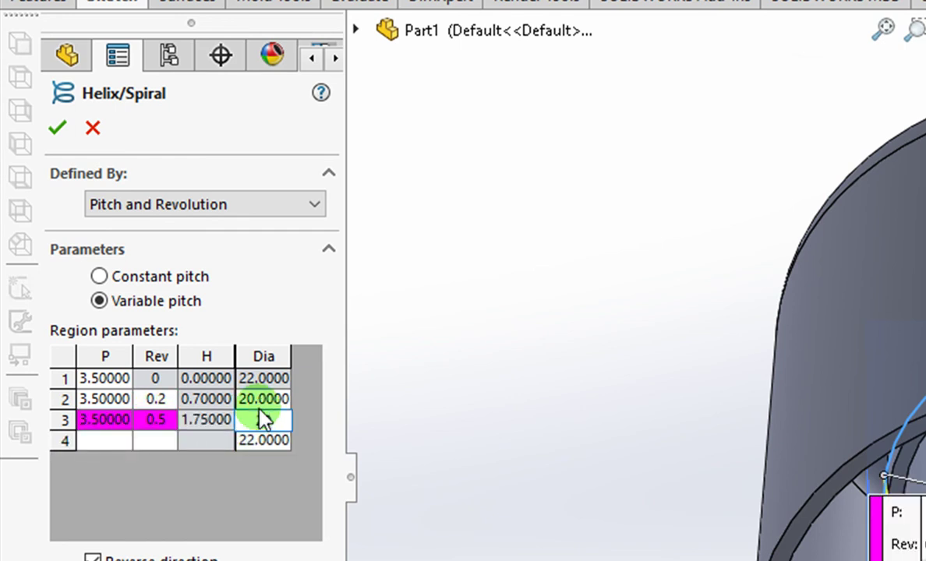
type("20")
key("Tab")
Fill rows 4 and 5 with 1.5 and 2.5 revolutions at 20 mm diameter
type("3.")
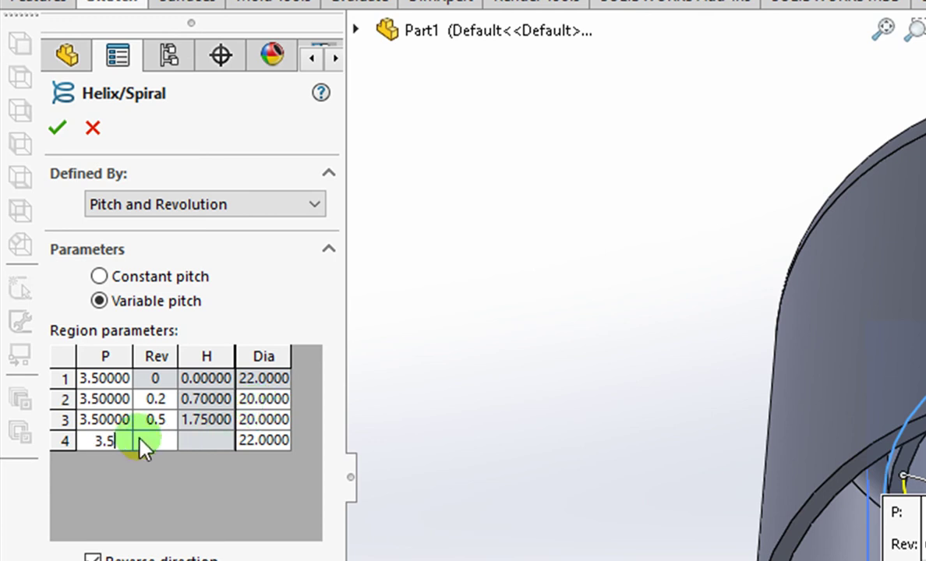
left_click(151, 440)
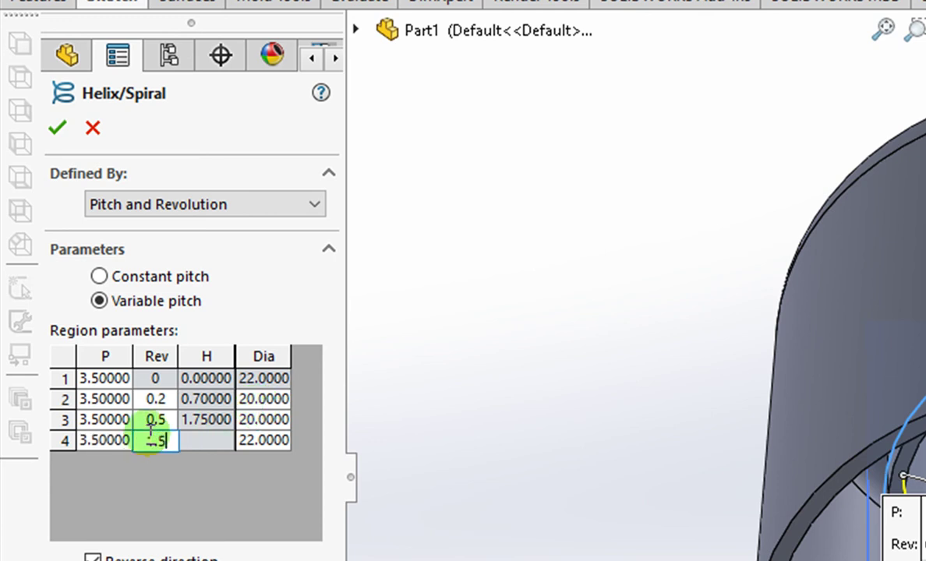
left_click(271, 440)
left_click(272, 442)
type("2")
key("Tab")
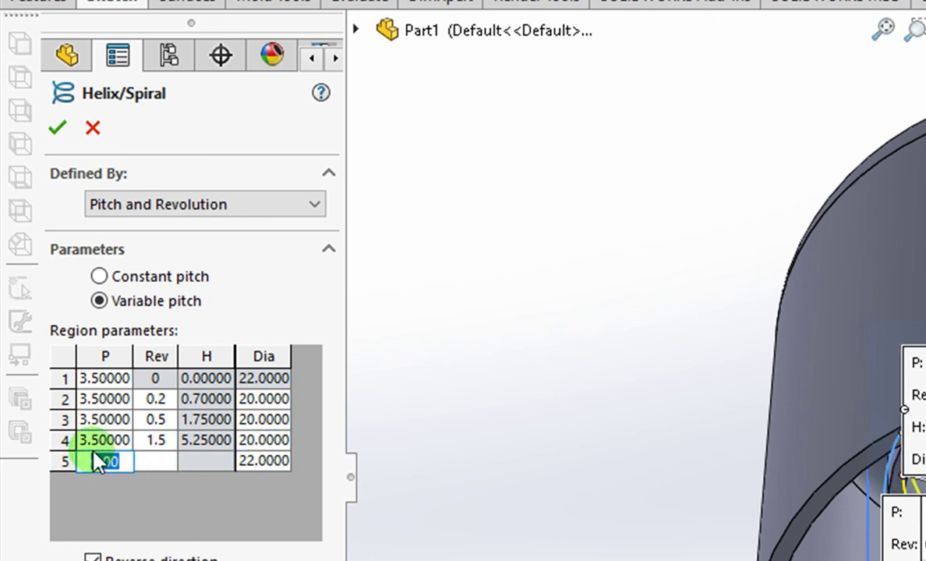
type("3.5")
left_click(156, 460)
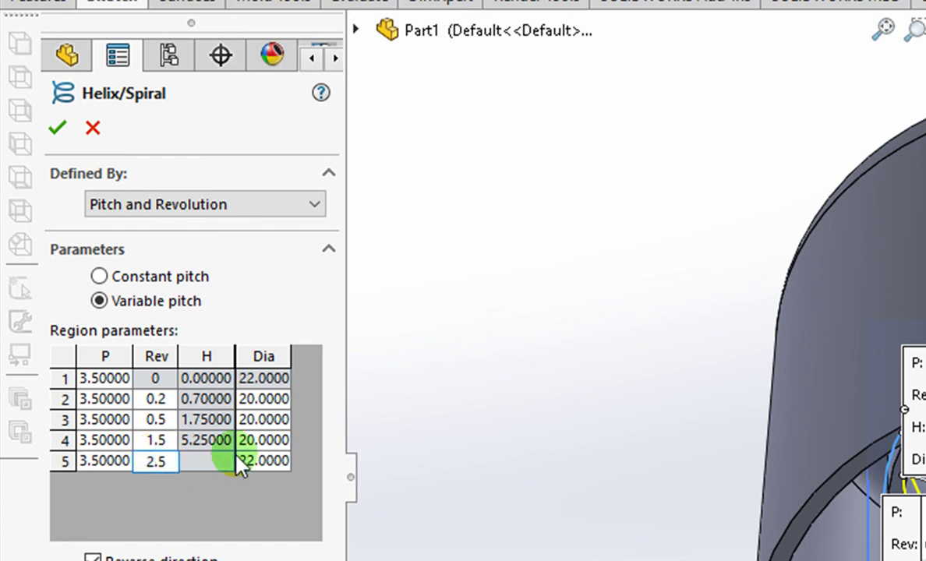
left_click(264, 461)
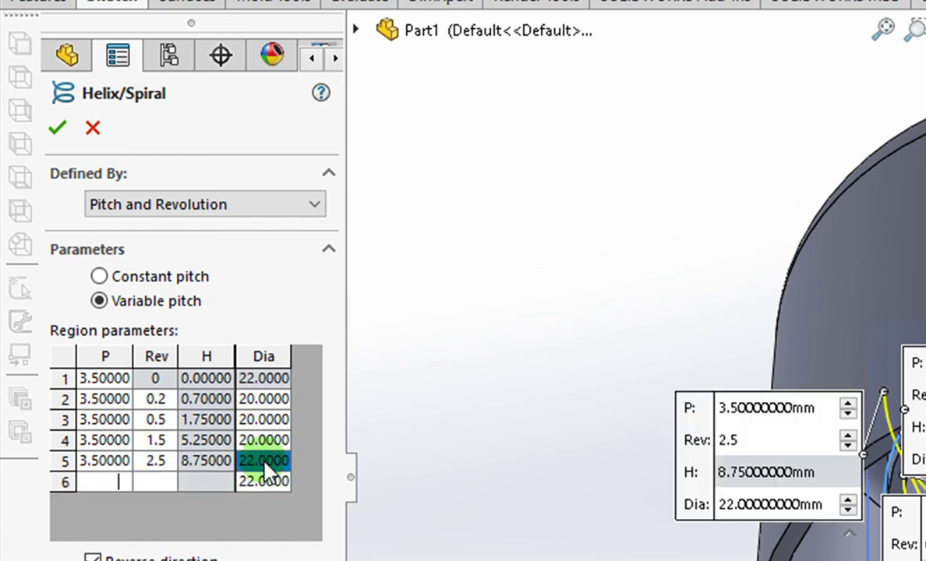
left_click(265, 461)
type("20")
key("Tab")
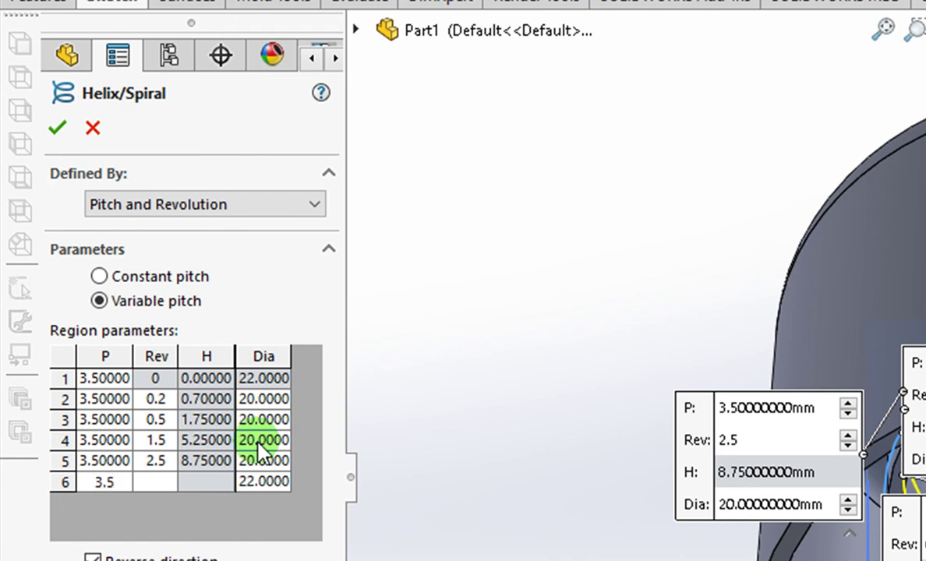
Set row 6 to 3 revolutions at 20 mm and row 7 to 3.5 mm pitch, 3.2 turns
left_click(165, 480)
type("3")
left_click(271, 483)
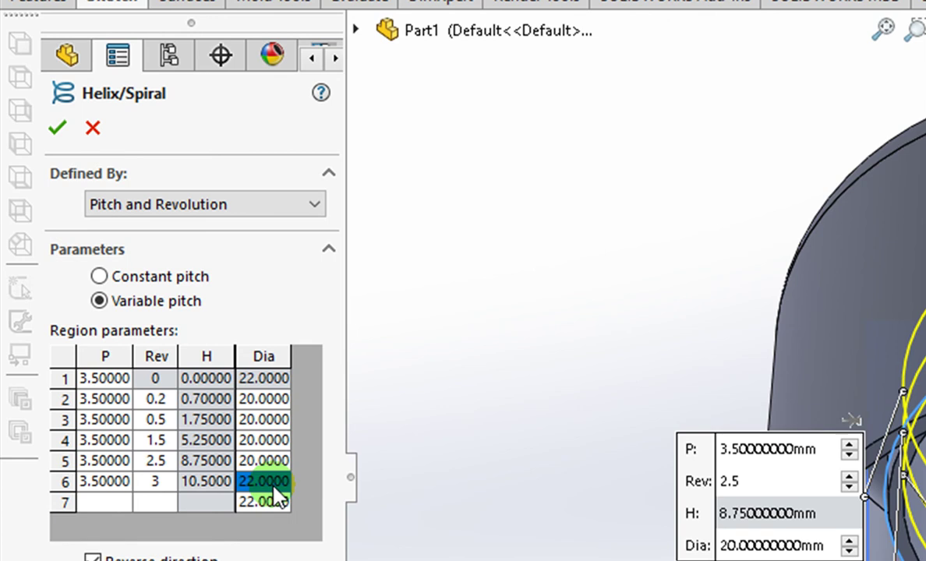
type("20")
left_click(166, 499)
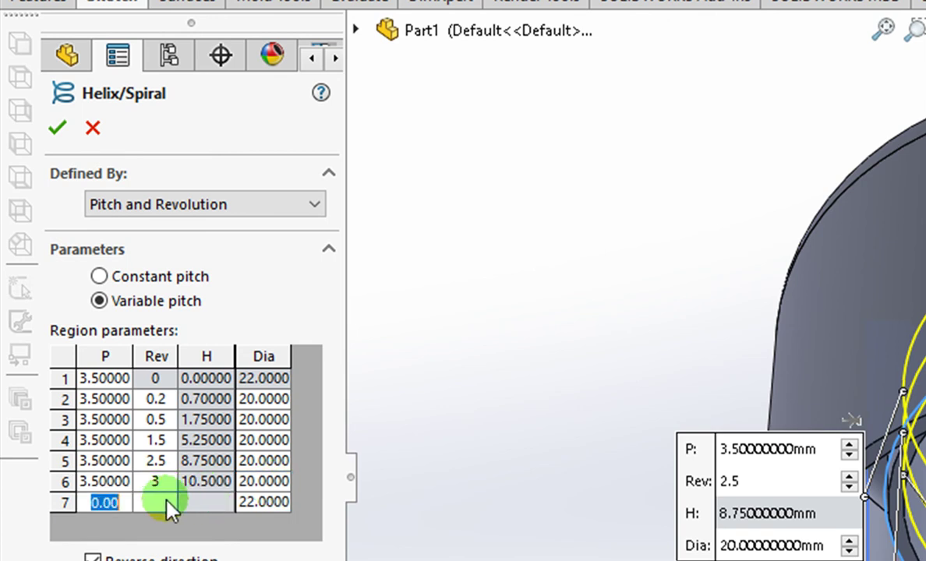
left_click(88, 503)
type("3.5")
key("Tab")
type("3.2")
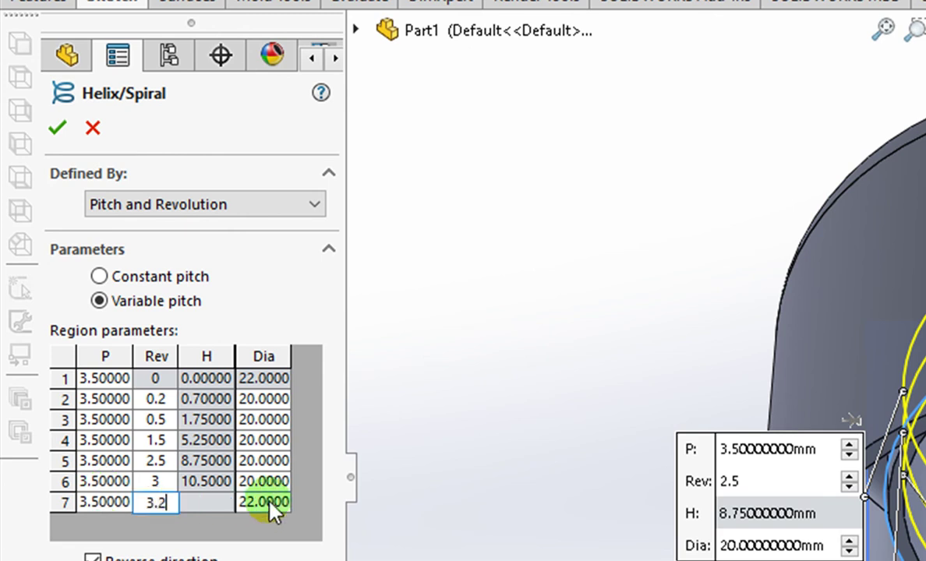
left_click(270, 502)
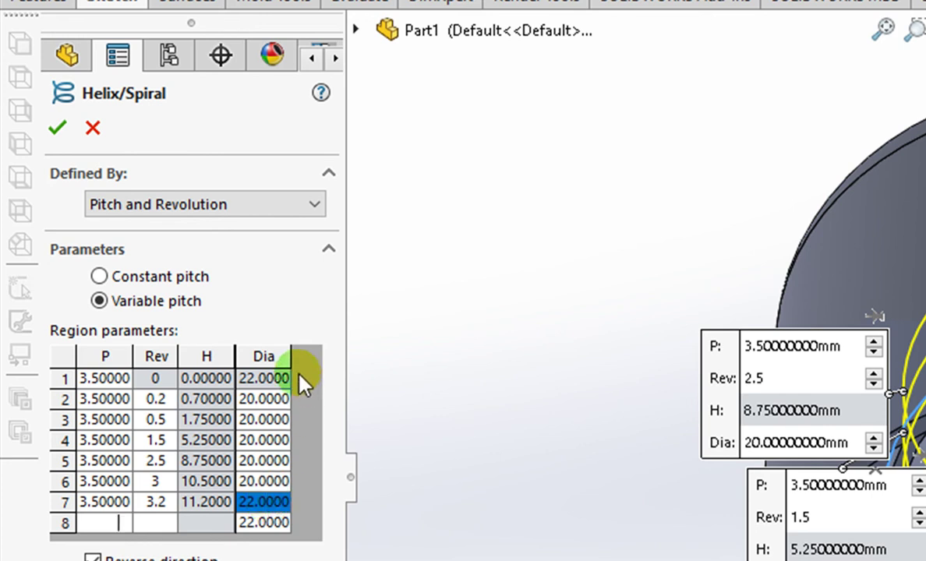
left_click(61, 130)
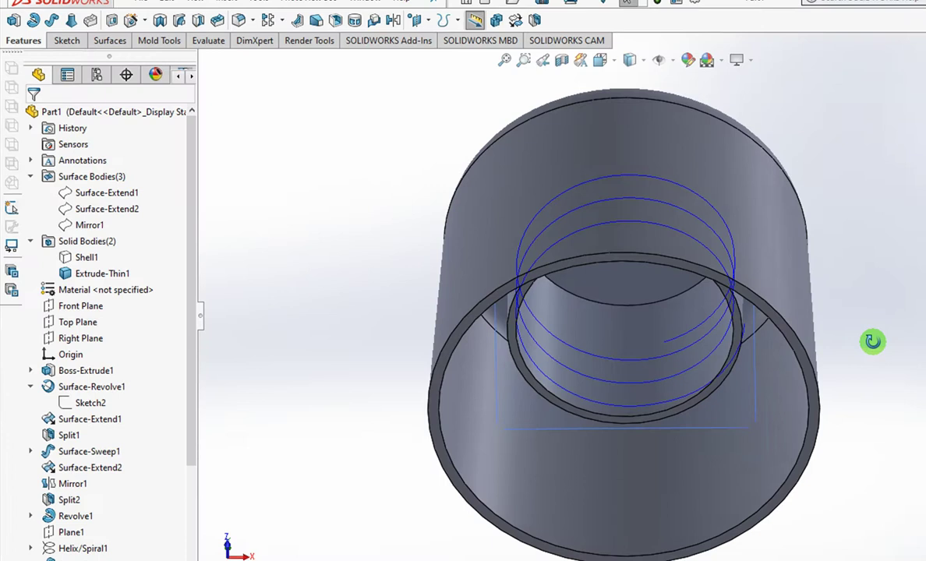
View the cap zoomed in from the Front and section it on the Front Plane
middle_click_drag(868, 341, 764, 229)
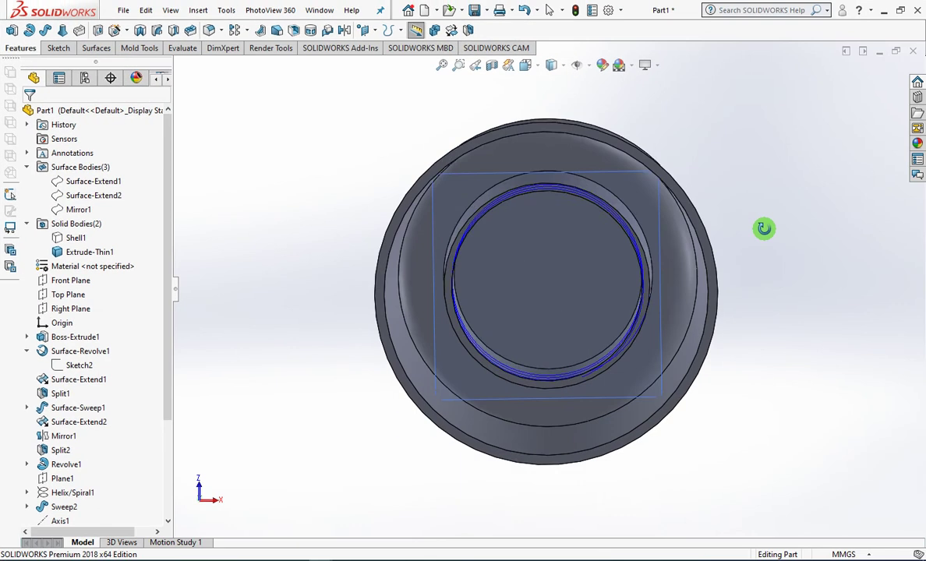
left_click(525, 65)
left_click(543, 120)
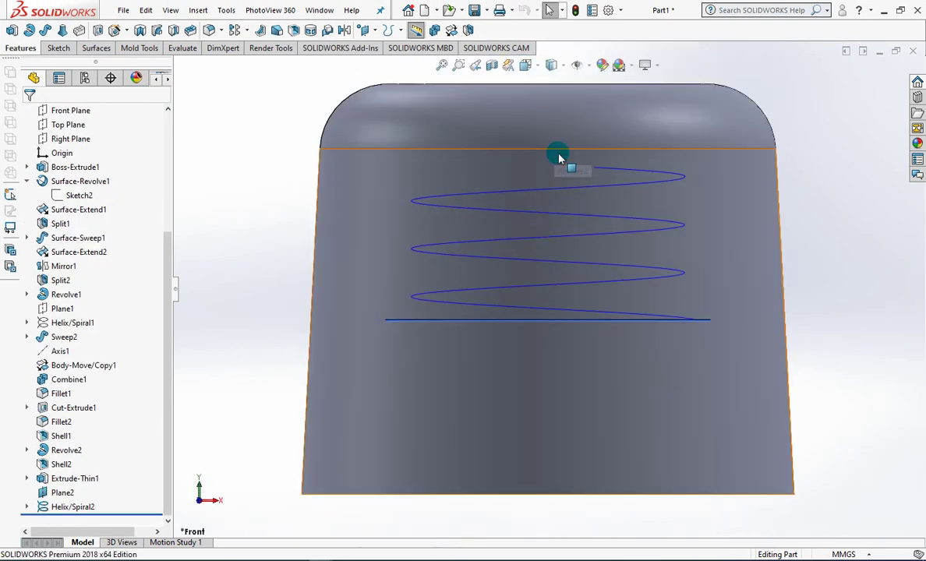
scroll(699, 205, "down", 2)
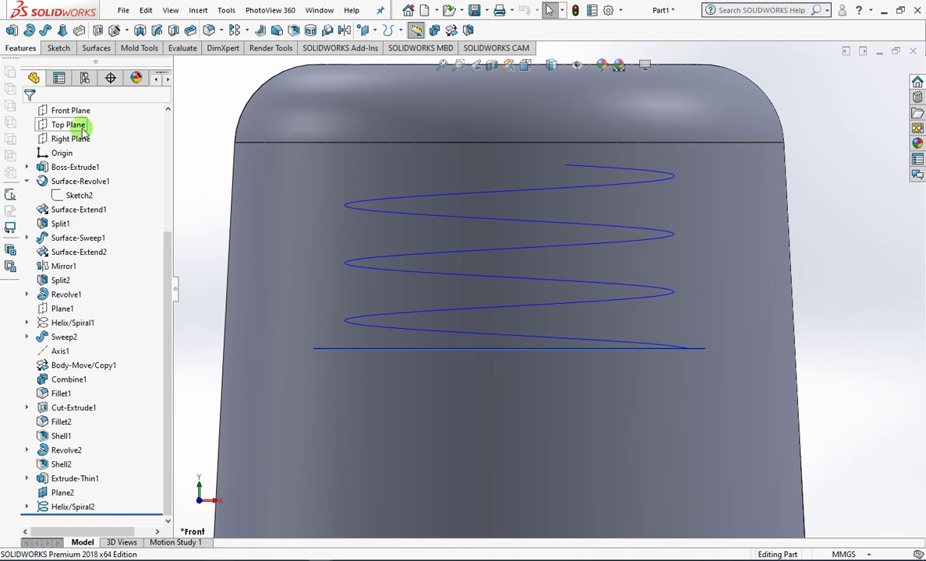
left_click_drag(166, 275, 165, 200)
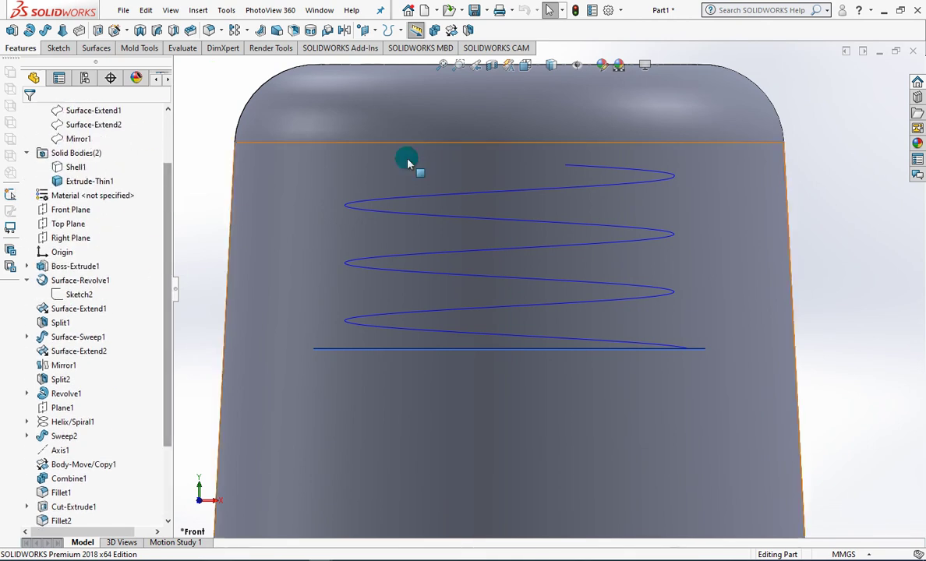
left_click(490, 67)
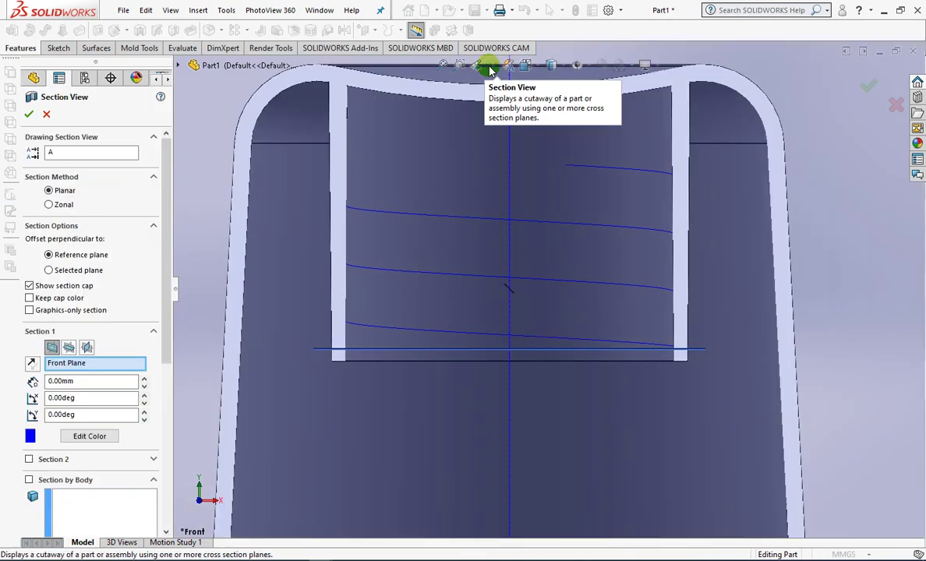
left_click(896, 104)
On the Front Plane, sketch a closed four-line thread-tooth profile at the helix's end
left_click(67, 210)
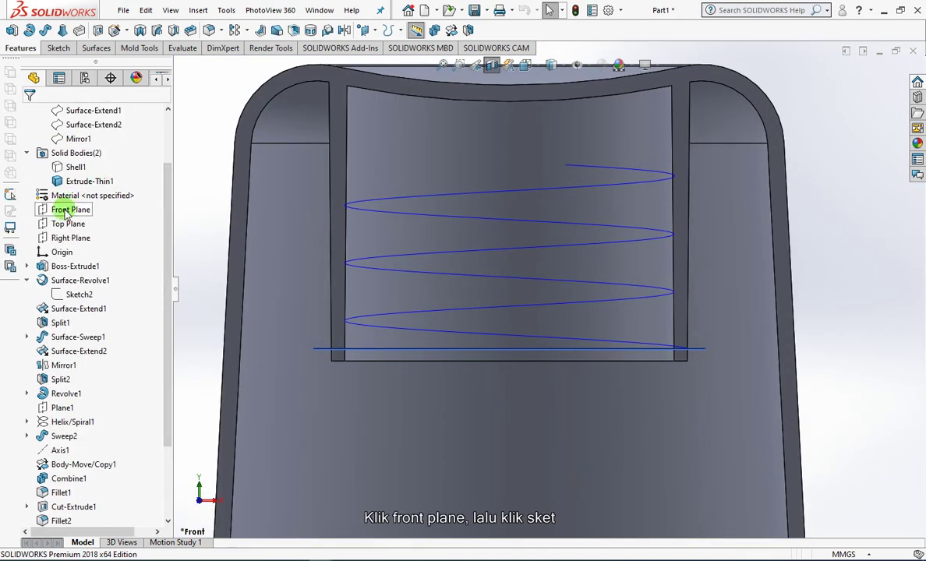
left_click(76, 192)
scroll(686, 345, "down", 3)
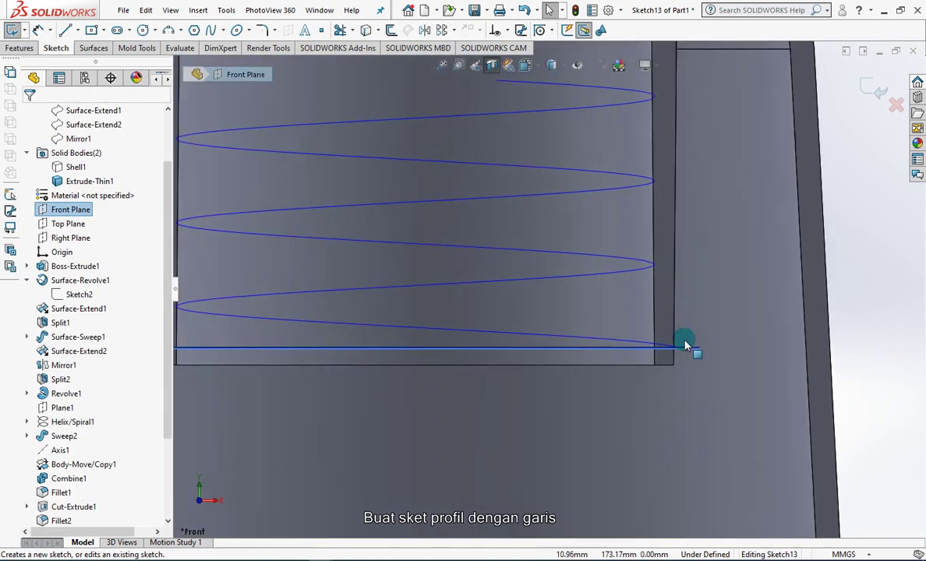
scroll(686, 345, "down", 2)
left_click(68, 31)
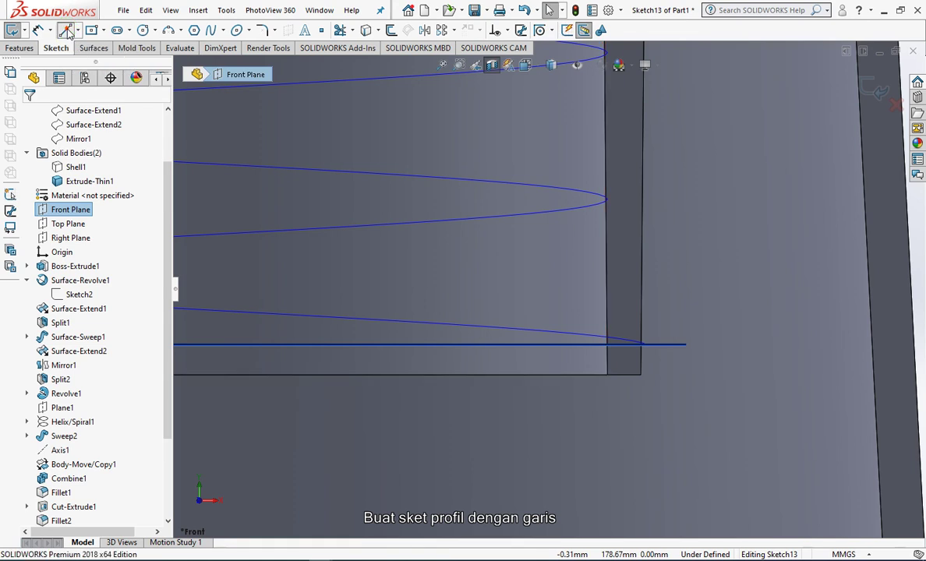
left_click(648, 347)
left_click(649, 253)
left_click(616, 289)
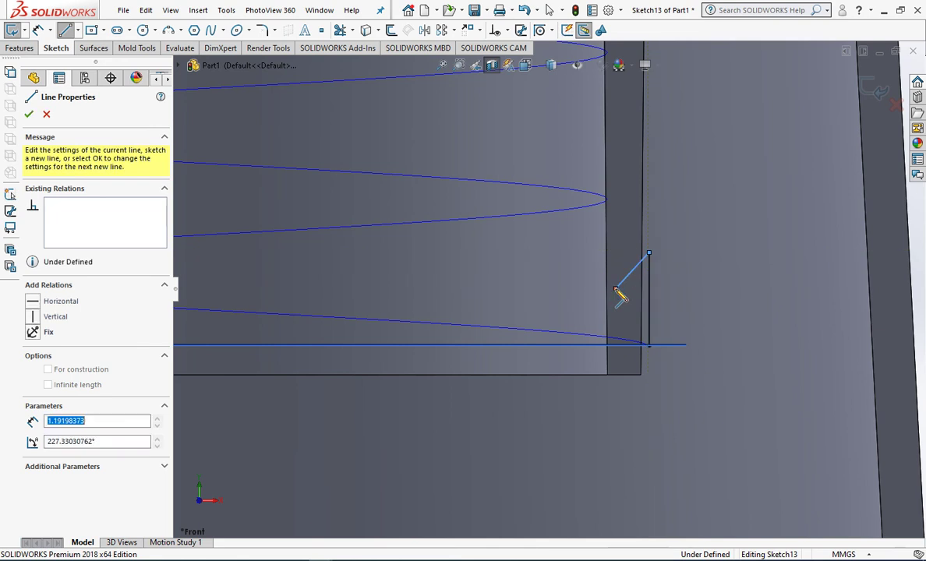
left_click(616, 347)
left_click(648, 346)
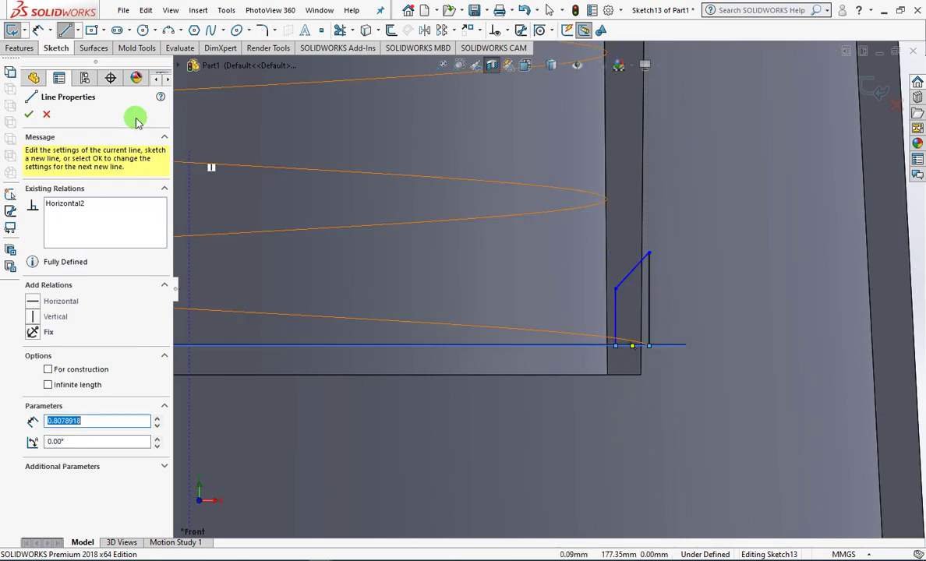
Dimension the profile 2 mm high and 0.75 mm wide
left_click(35, 31)
left_click(649, 321)
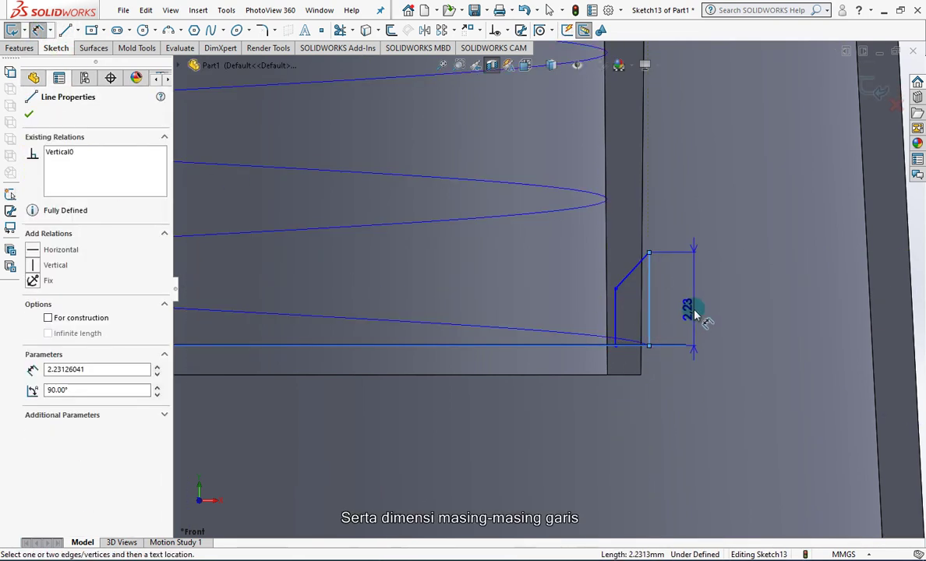
left_click(696, 308)
type("2")
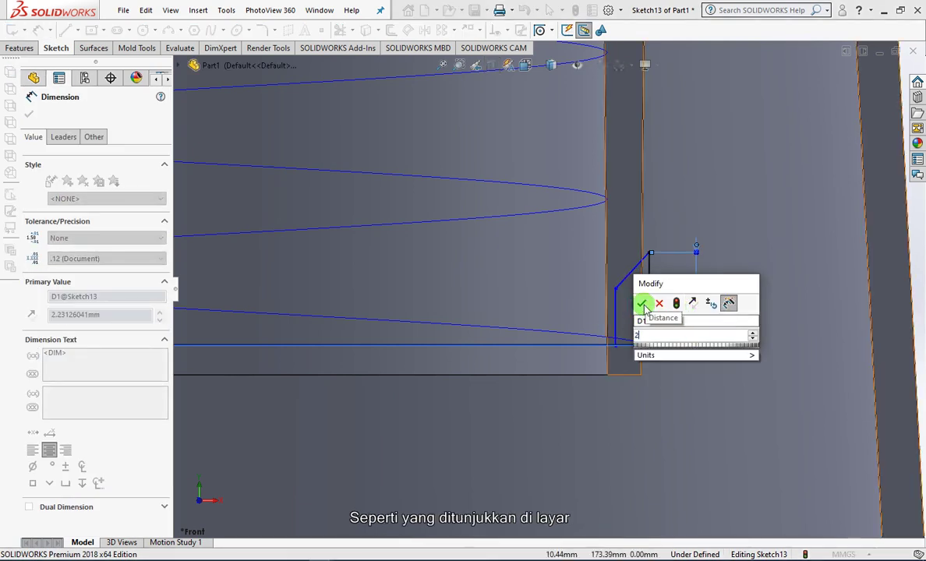
left_click(643, 304)
left_click(616, 343)
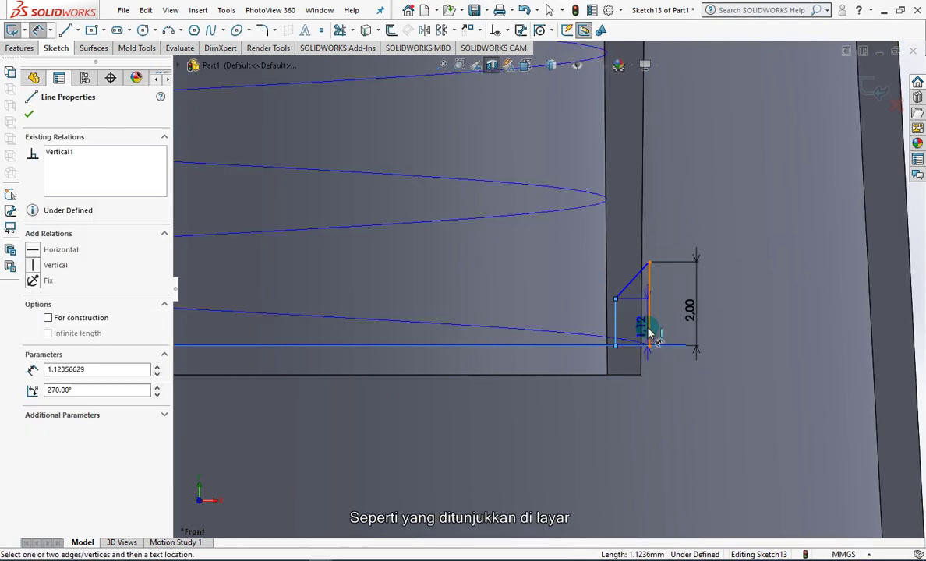
left_click(677, 403)
type("0.75")
left_click(621, 398)
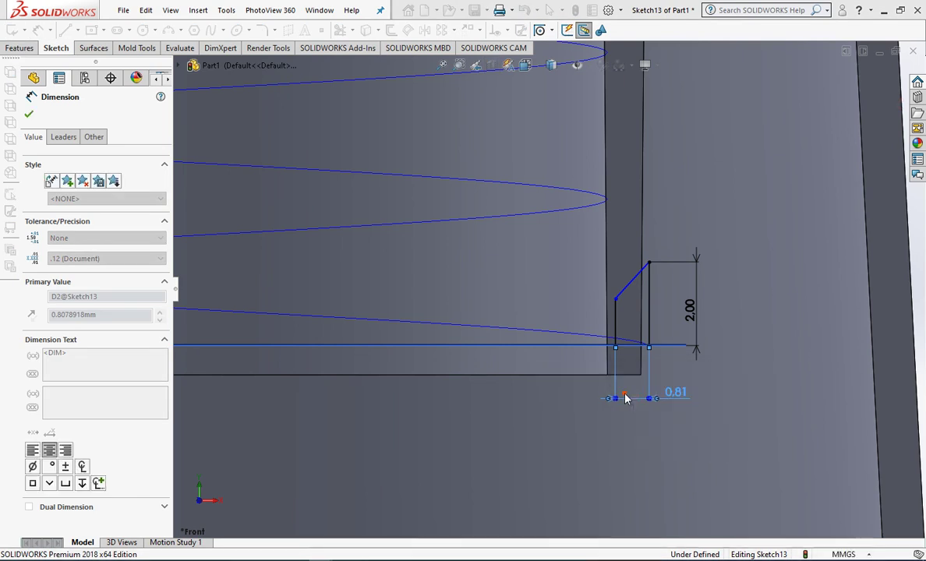
Dimension the slanted edge at 30° to the vertical edge
left_click(626, 279)
left_click(648, 309)
left_click(590, 406)
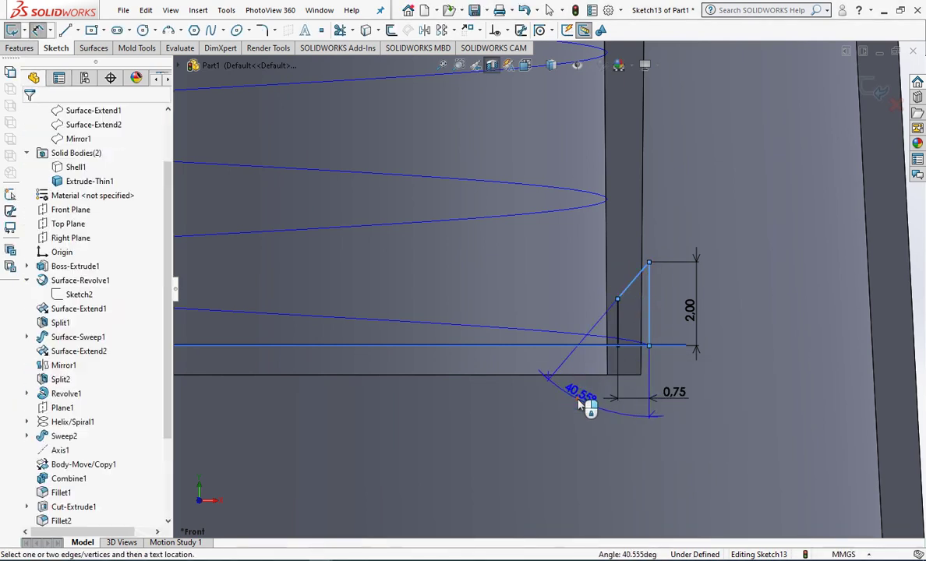
type("30")
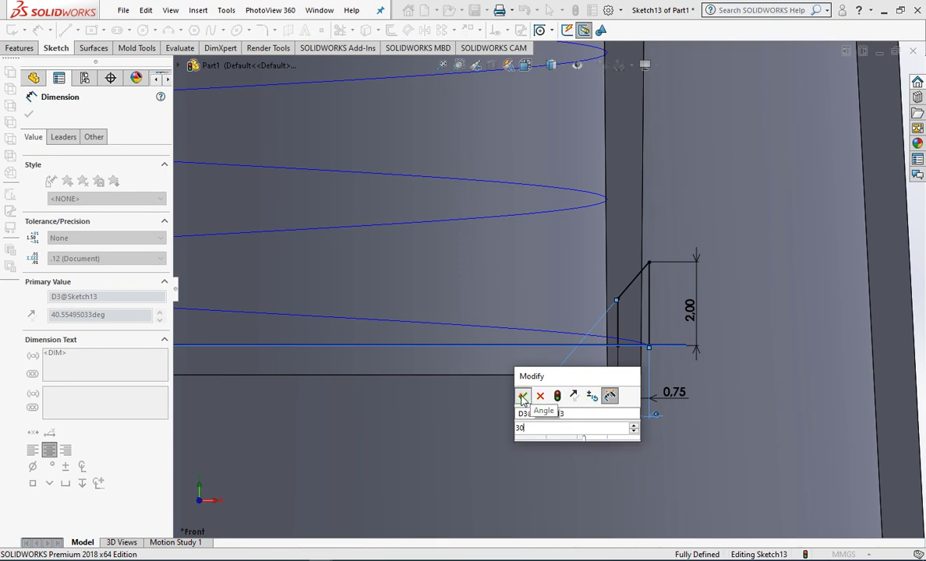
left_click(522, 396)
Sweep the Sketch13 thread profile along the Helix/Spiral2 path
left_click(879, 92)
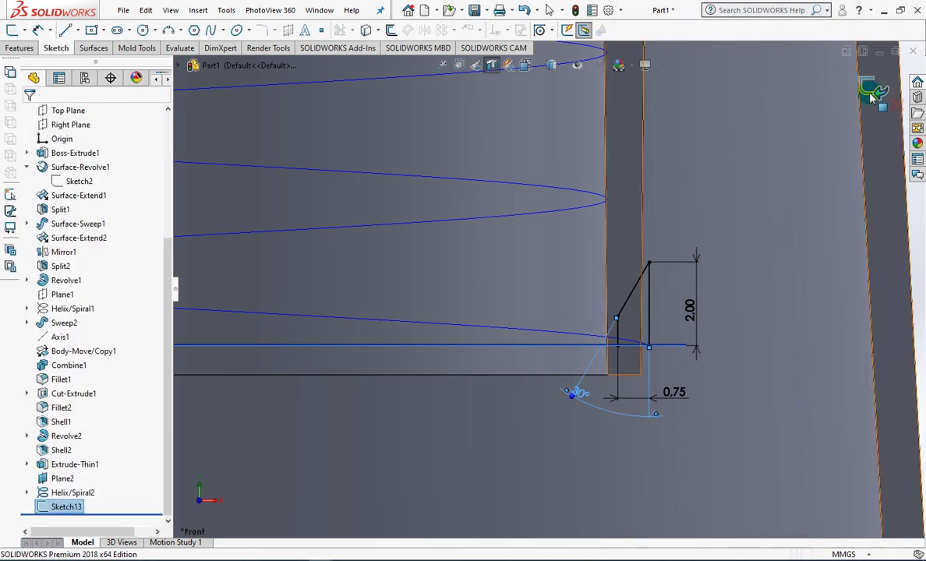
middle_click_drag(751, 306, 744, 344)
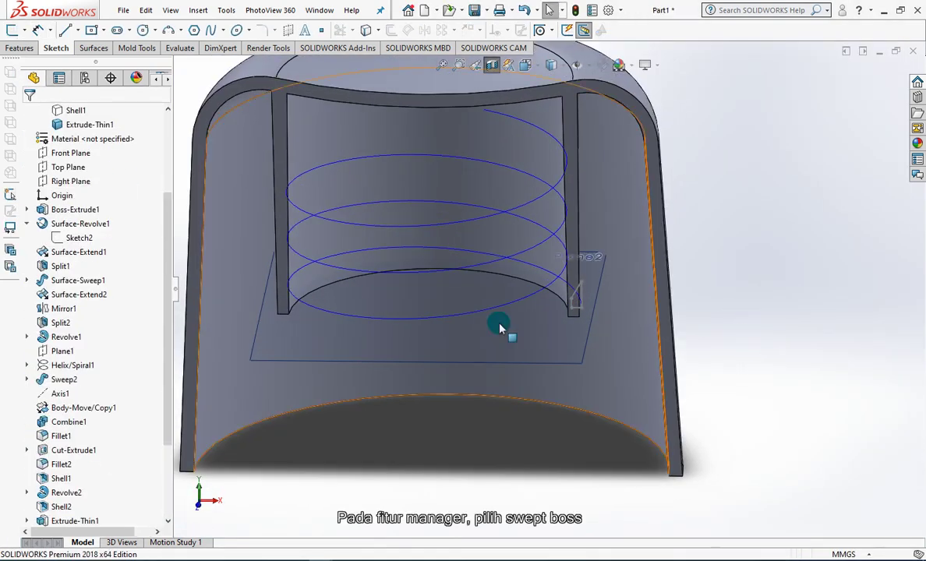
left_click(18, 48)
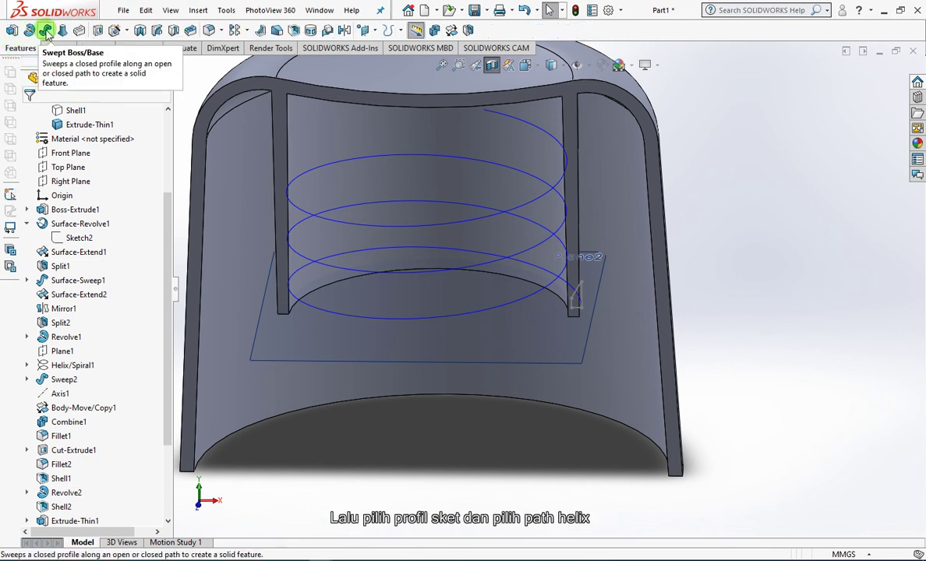
left_click(45, 29)
left_click(580, 301)
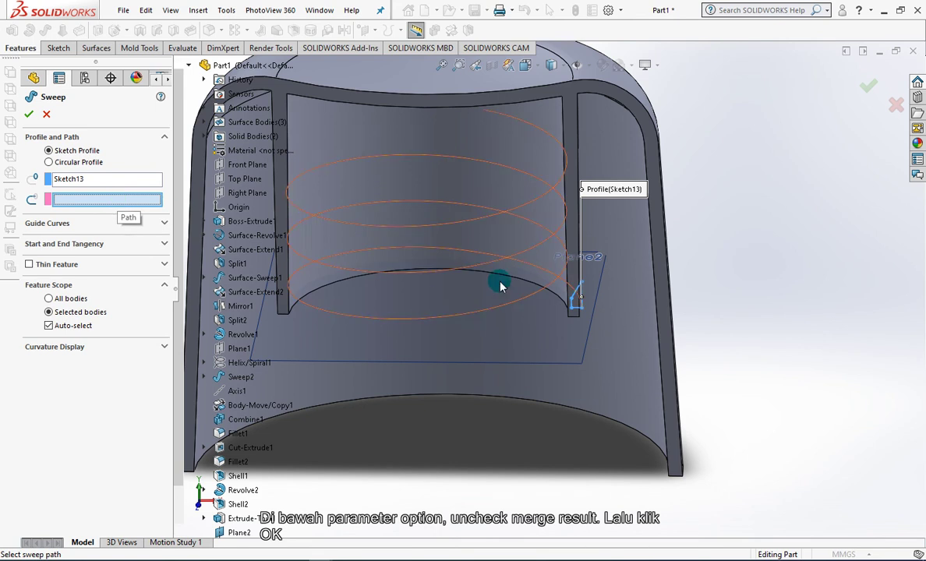
left_click(552, 289)
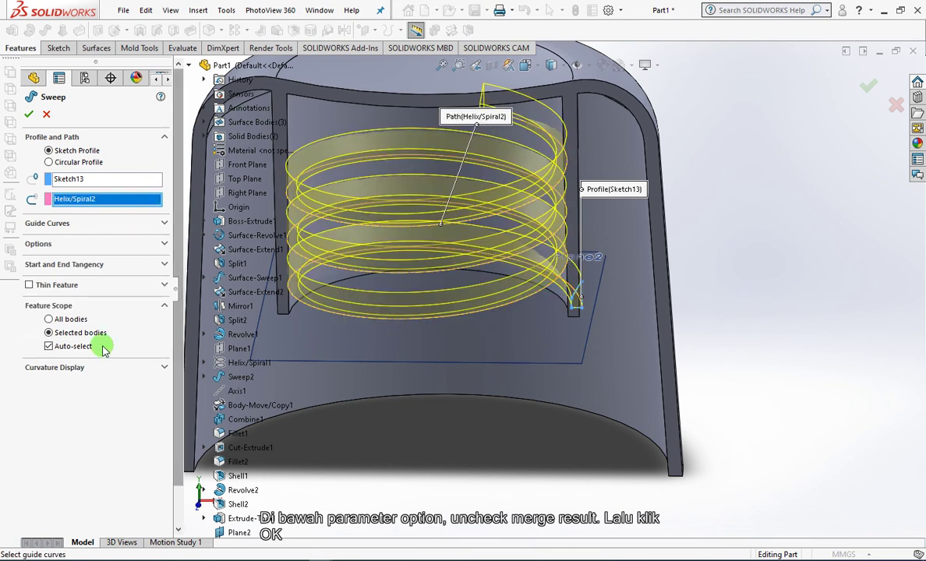
Uncheck Merge result so the sweep stays a separate thread body, and confirm
left_click(42, 246)
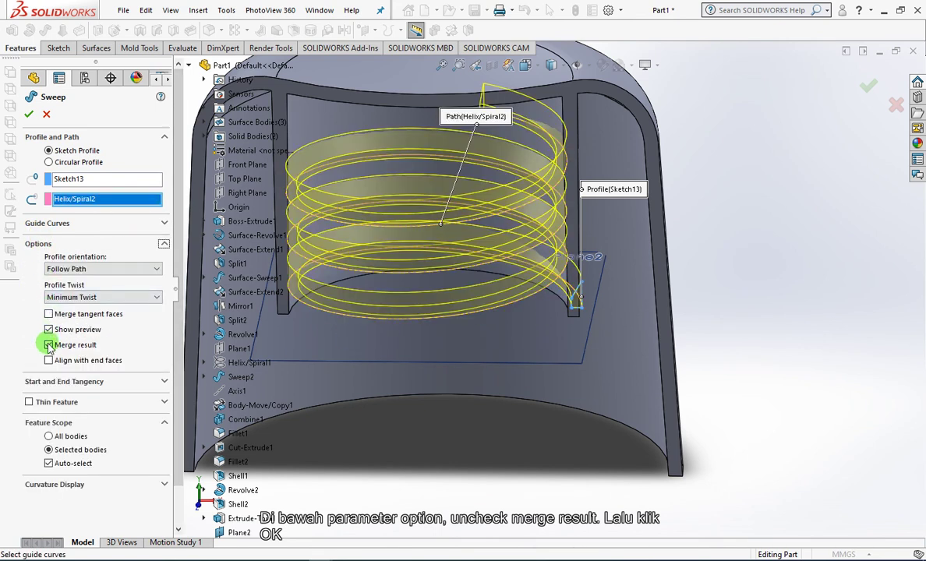
left_click(28, 114)
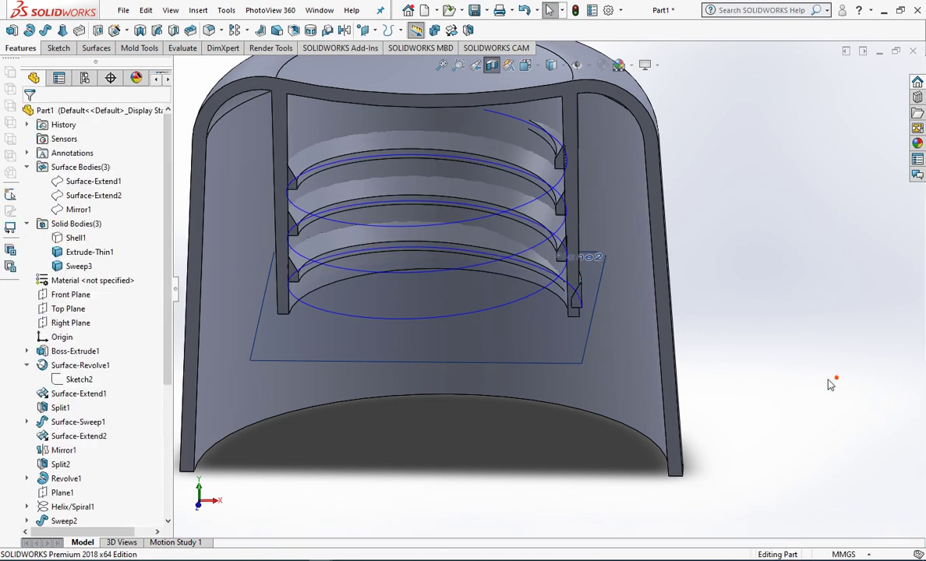
left_click_drag(776, 333, 764, 302)
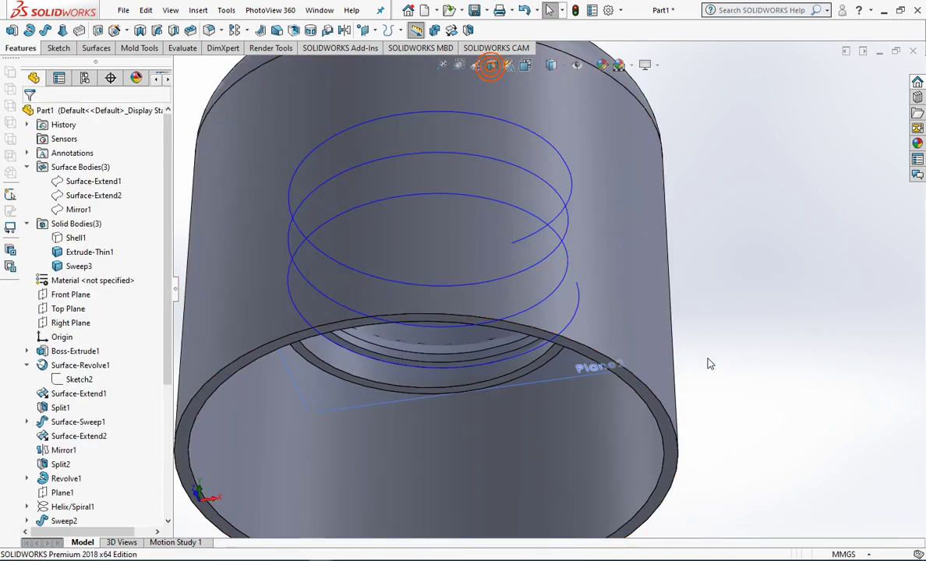
left_click_drag(651, 364, 716, 237)
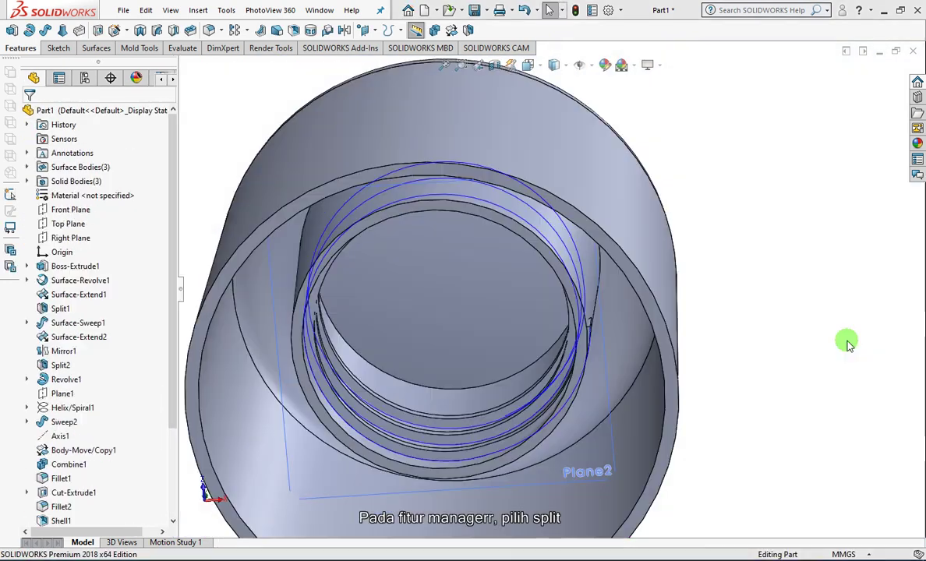
Split the thread with the inner ring's cylindrical face, consuming cut-off Bodies 2 and 3
left_click(468, 29)
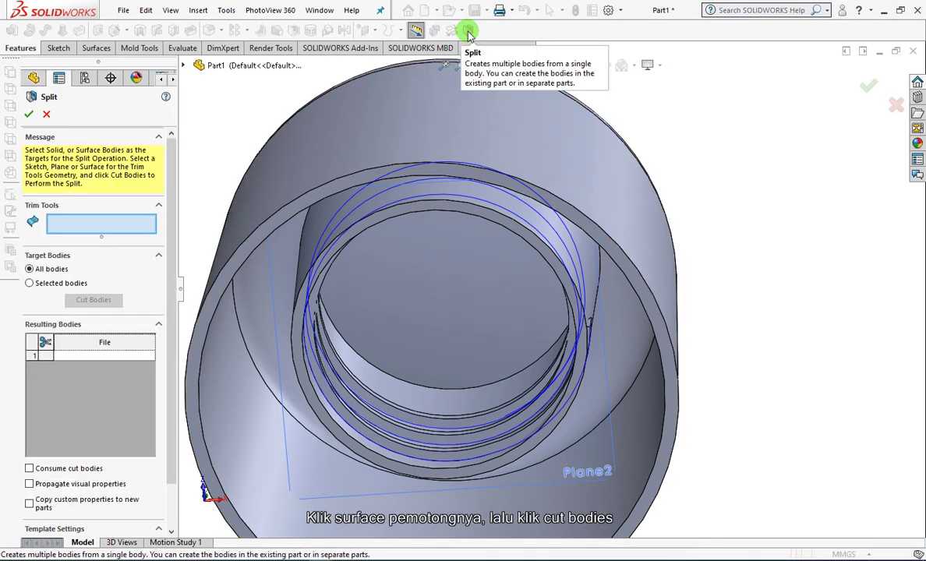
left_click(313, 231)
left_click(81, 302)
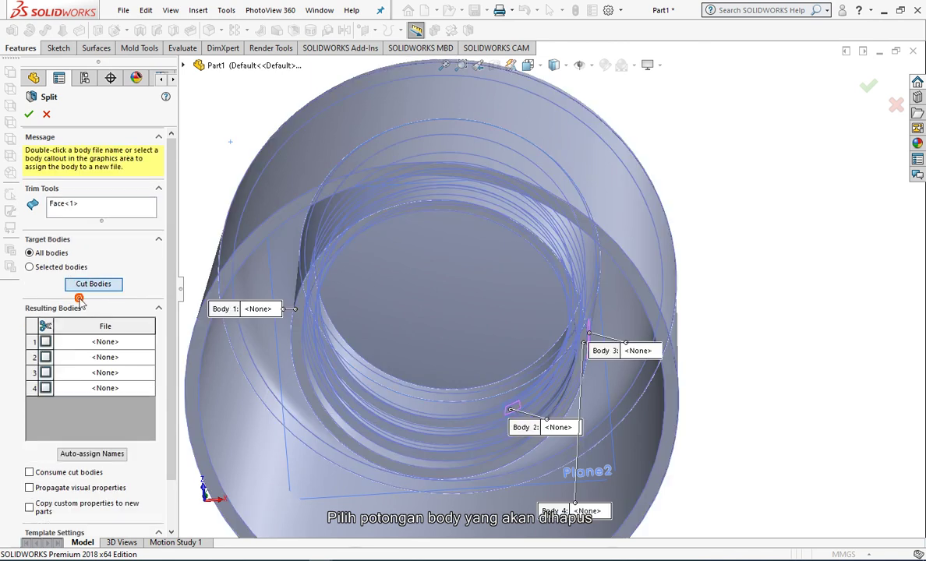
middle_click_drag(250, 327, 449, 377)
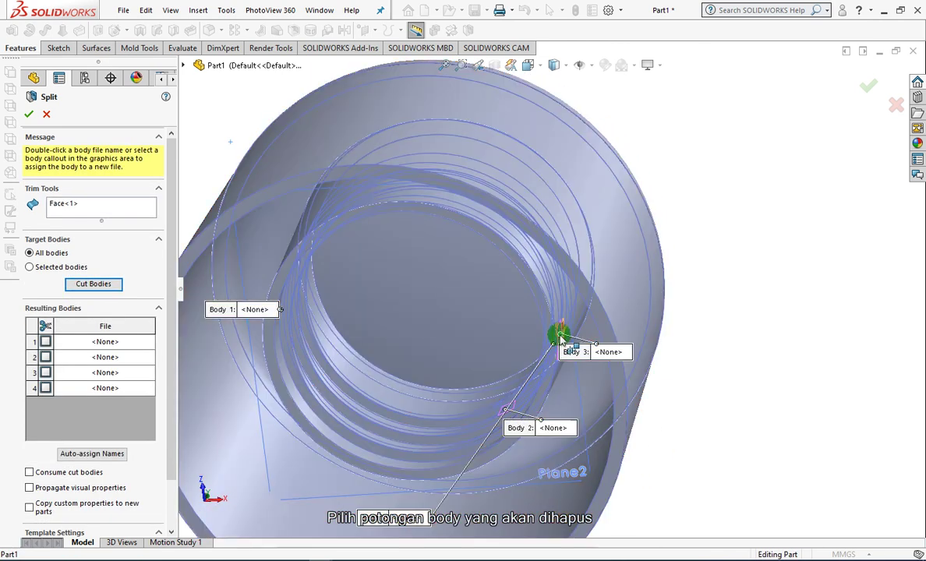
scroll(556, 323, "down", 5)
left_click(558, 328)
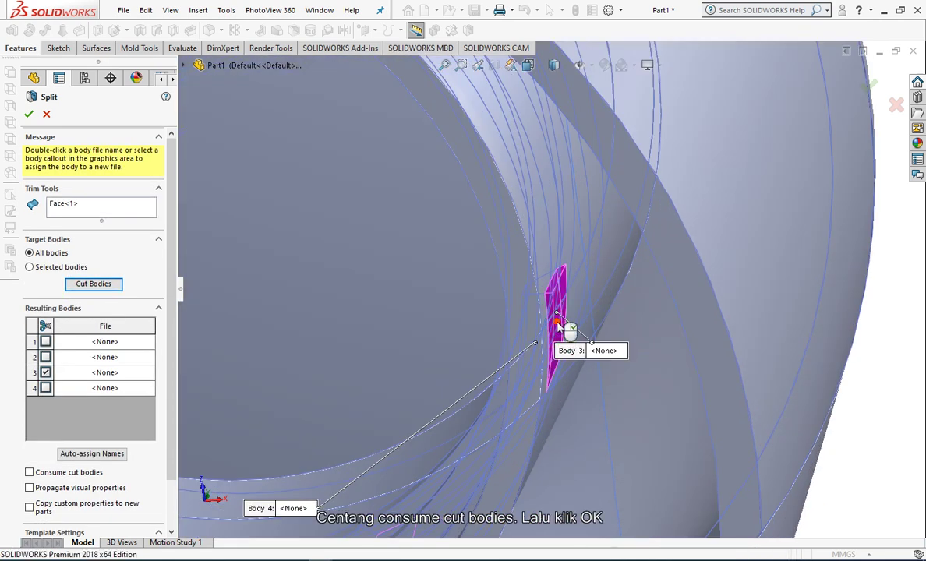
scroll(555, 324, "up", 5)
mouse_move(517, 303)
middle_mouse_down()
mouse_move(517, 285)
mouse_move(513, 320)
mouse_move(498, 296)
mouse_move(504, 274)
middle_mouse_up()
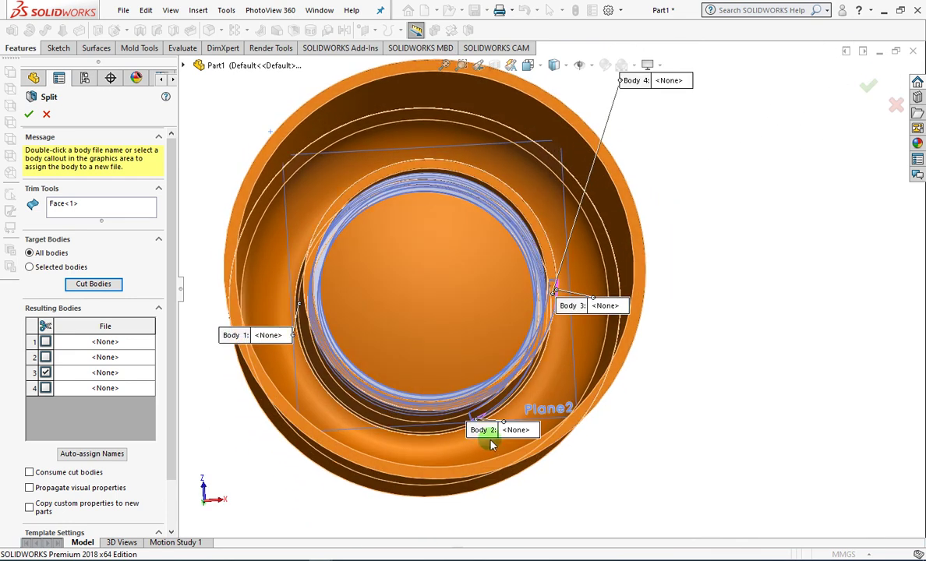
scroll(488, 429, "down", 5)
scroll(493, 304, "up", 5)
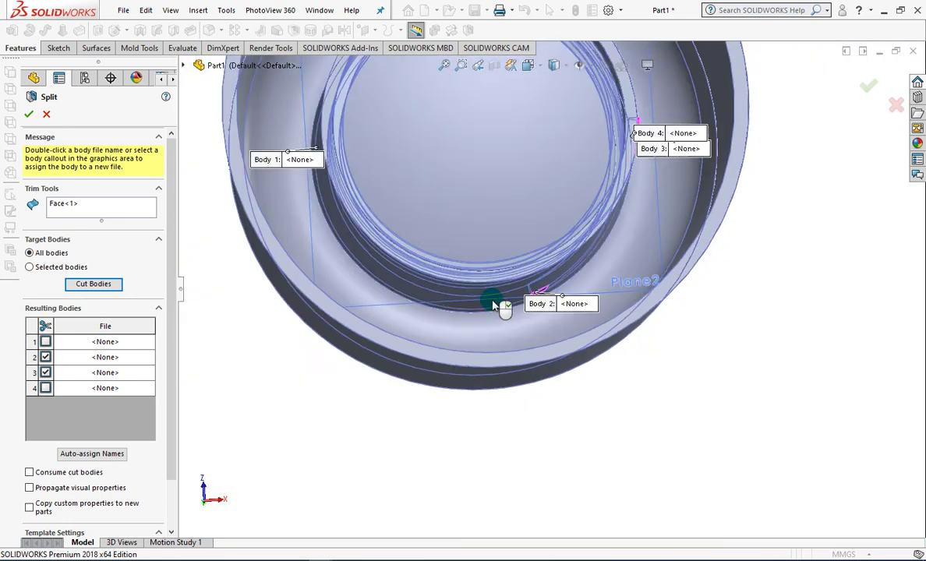
left_click(30, 114)
mouse_move(370, 254)
middle_mouse_down()
mouse_move(343, 315)
mouse_move(341, 302)
middle_mouse_up()
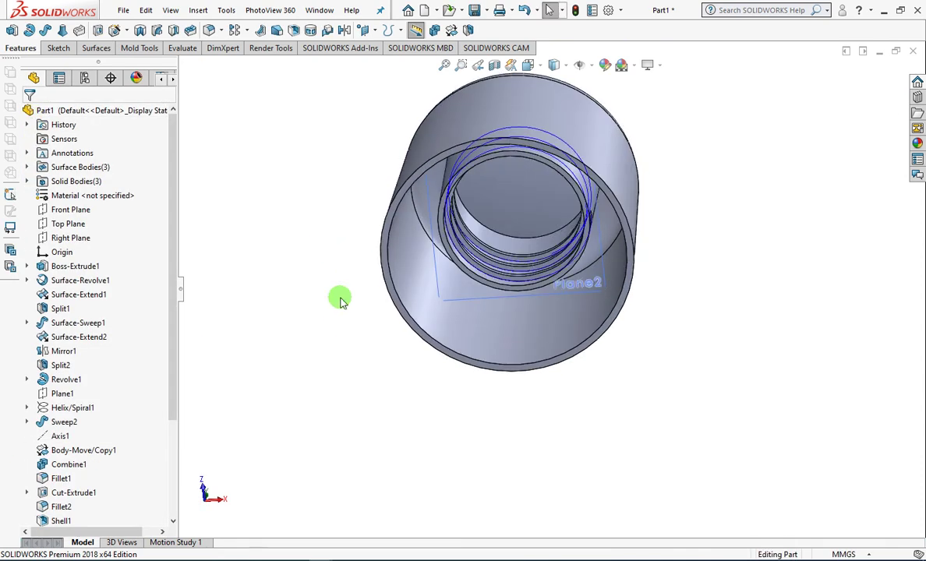
Combine Extrude-Thin1 and Split3 with the Add operation into a single body
left_click(27, 181)
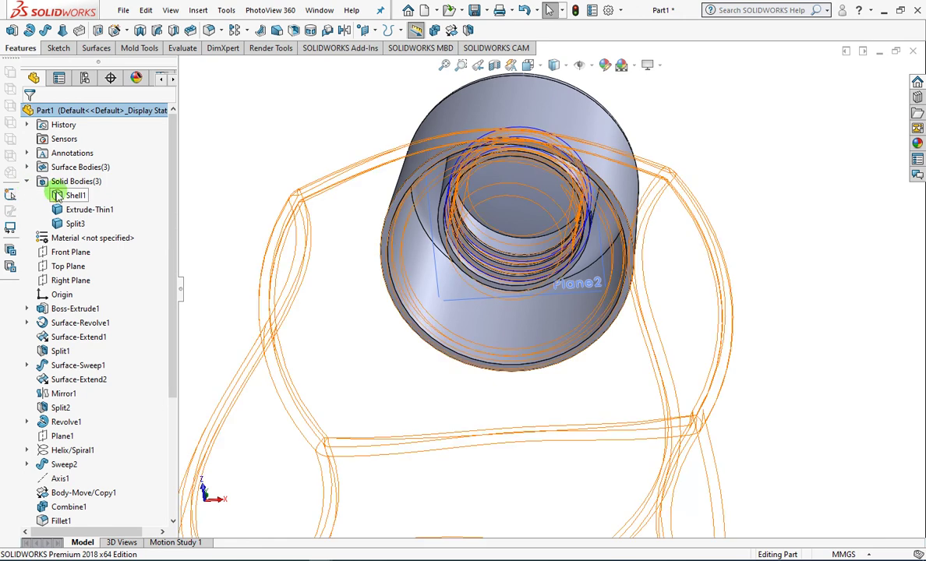
scroll(380, 144, "down", 2)
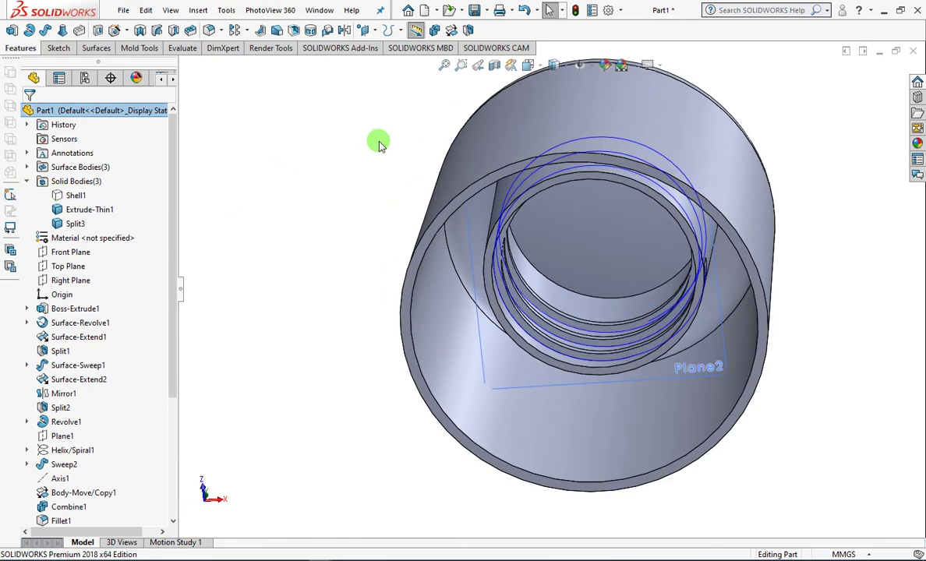
left_click(434, 30)
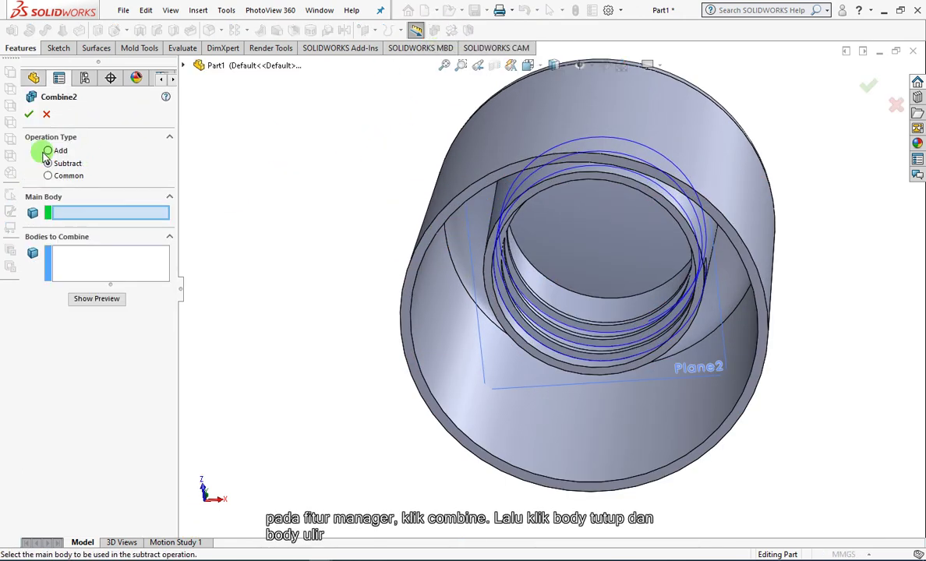
left_click(46, 151)
left_click(484, 144)
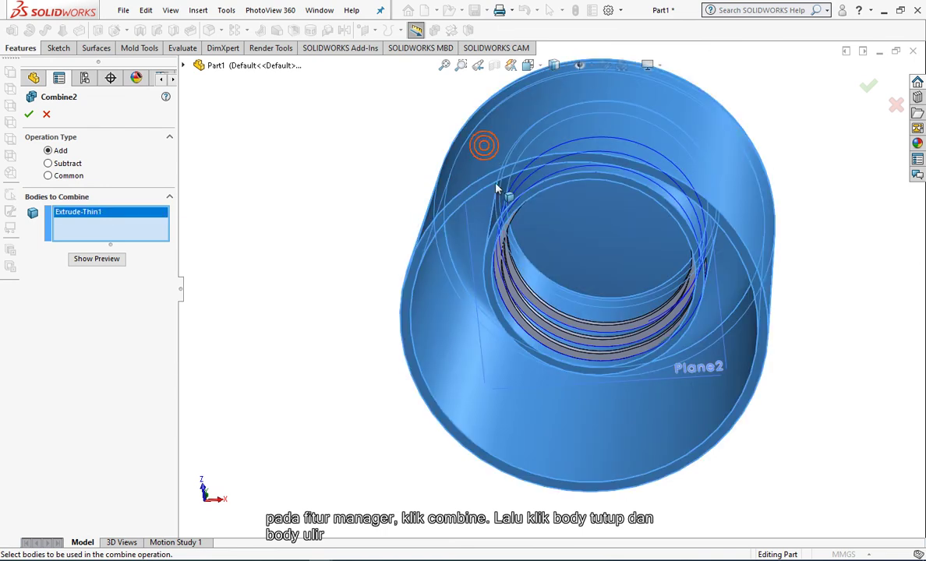
left_click(537, 317)
left_click(85, 260)
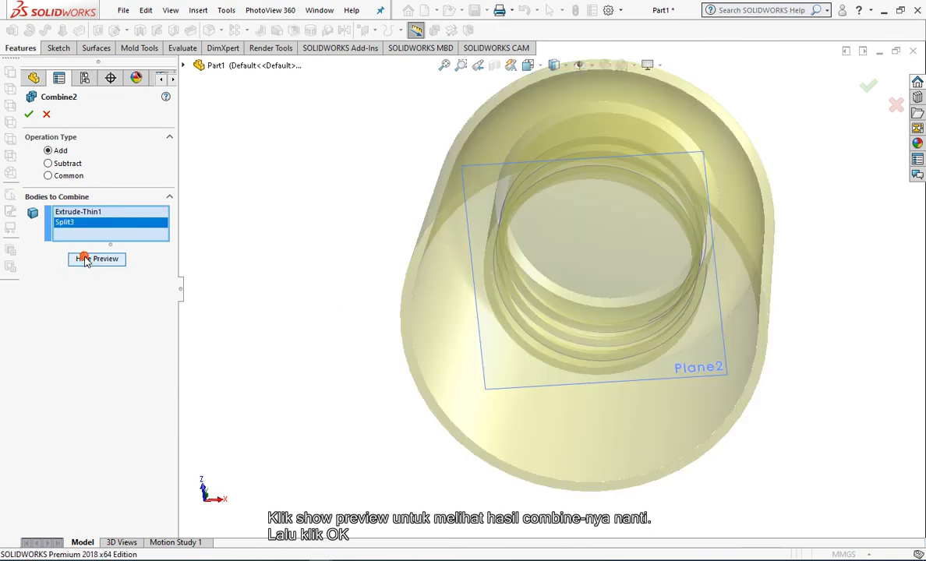
left_click(28, 115)
middle_click_drag(300, 171, 292, 232)
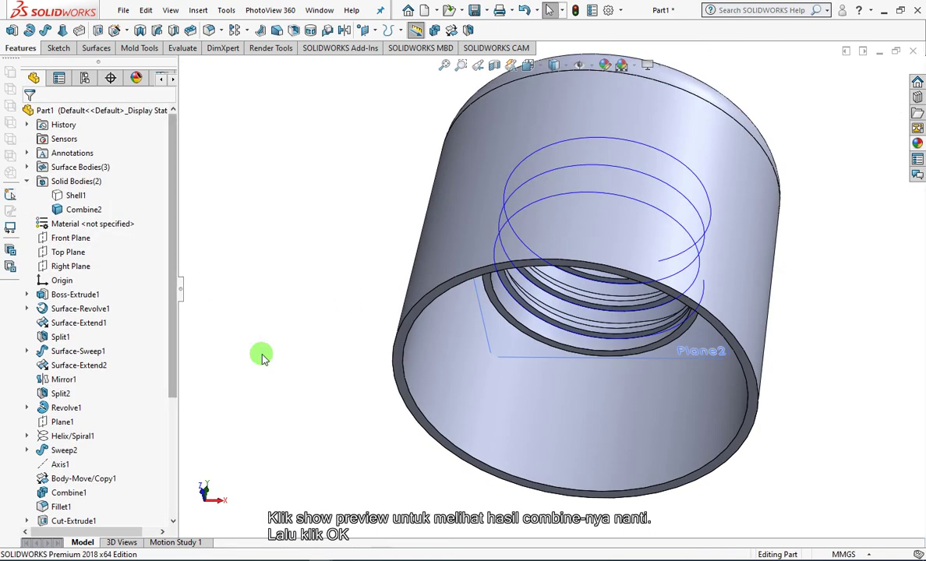
Show the Shell1 bottle body and set the Front view
left_click(75, 195)
left_click(52, 186)
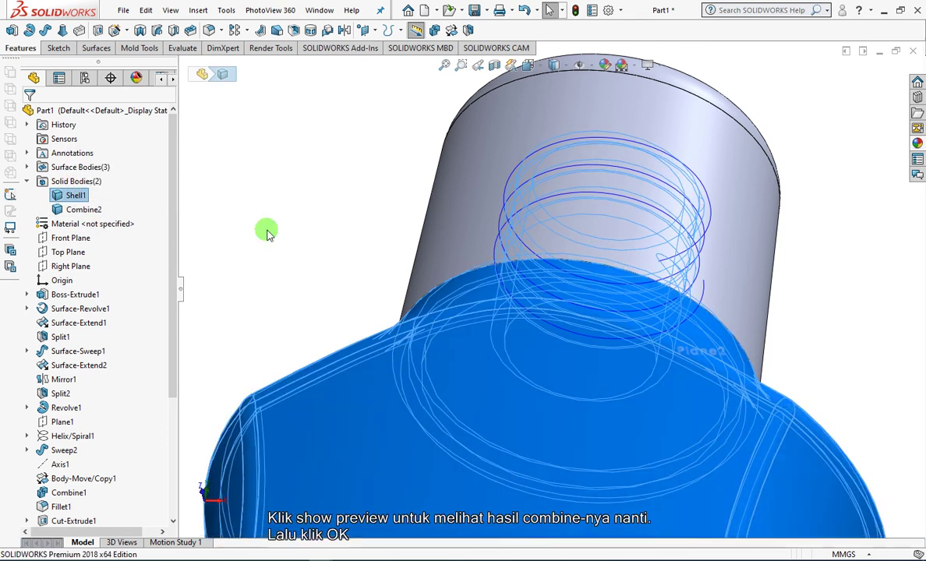
left_click(269, 232)
left_click(529, 69)
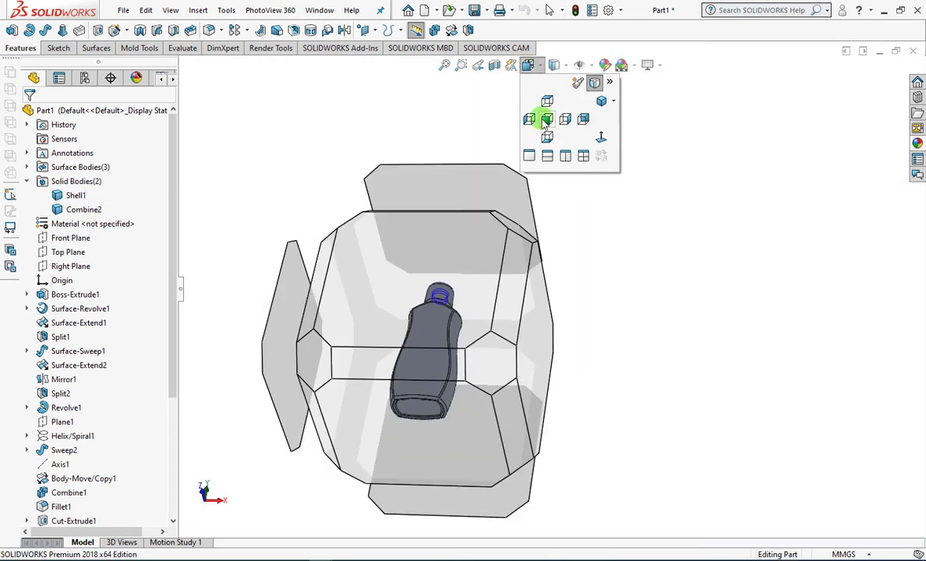
left_click(546, 120)
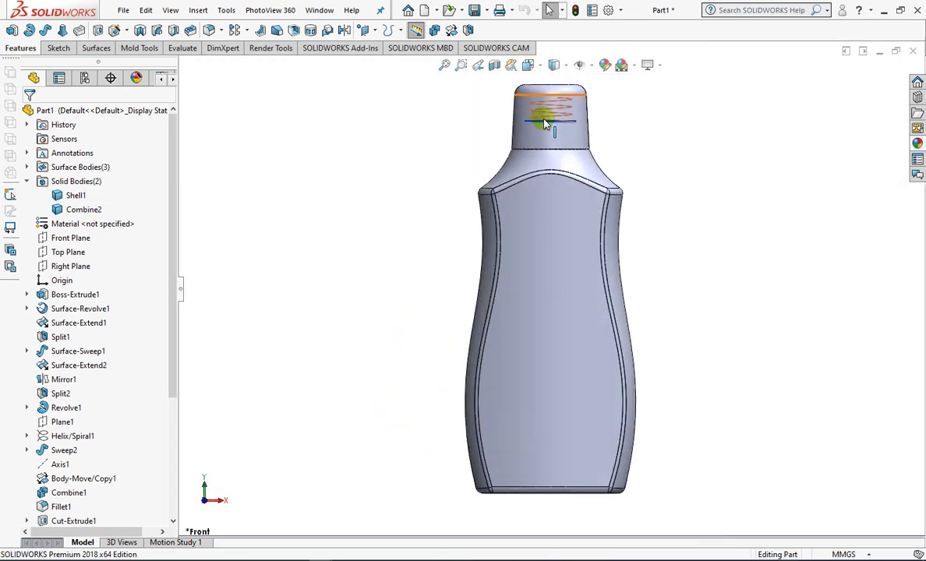
Section the model on the Front Plane and zoom in to inspect the thread
left_click(494, 66)
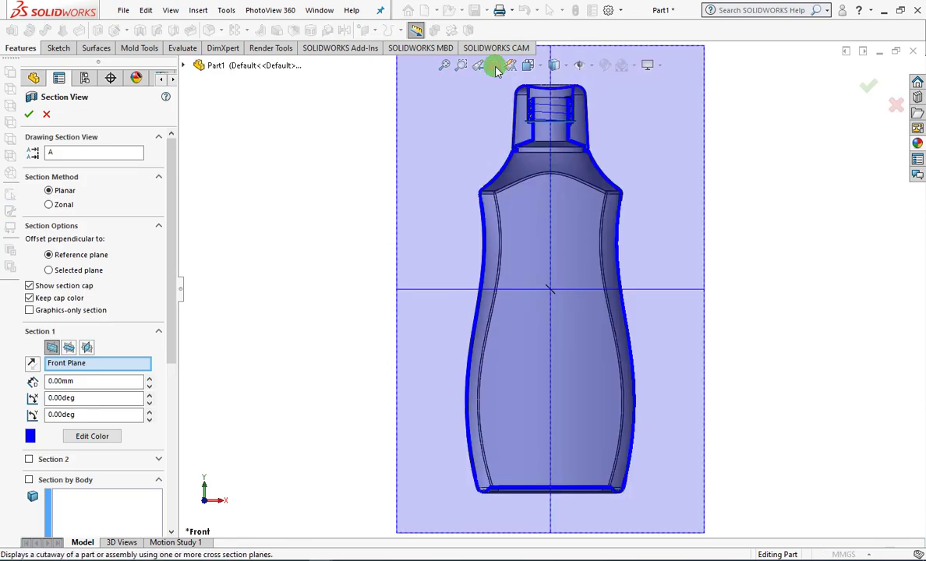
left_click(28, 113)
scroll(530, 109, "down", 3)
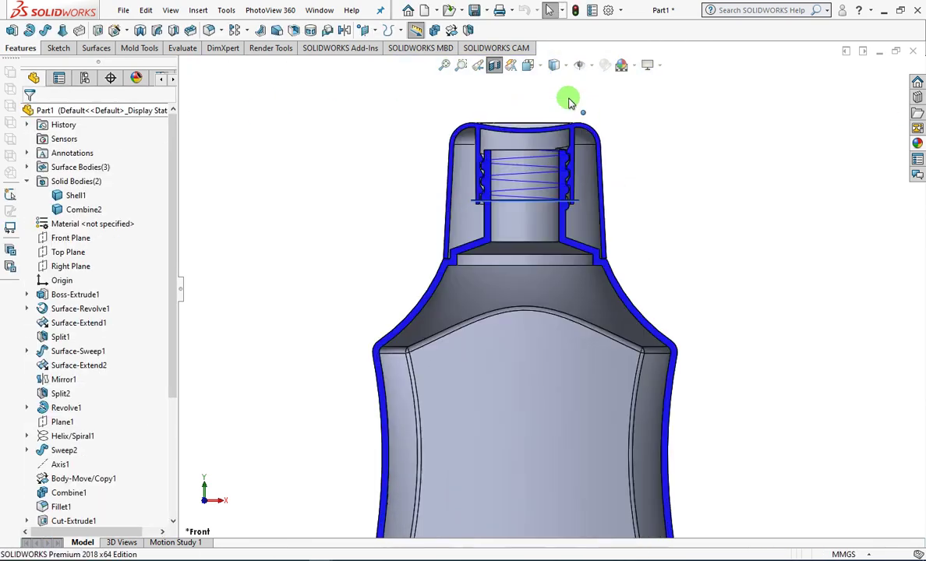
scroll(552, 191, "down", 3)
scroll(279, 207, "down", 2)
scroll(284, 211, "down", 2)
scroll(284, 211, "up", 2)
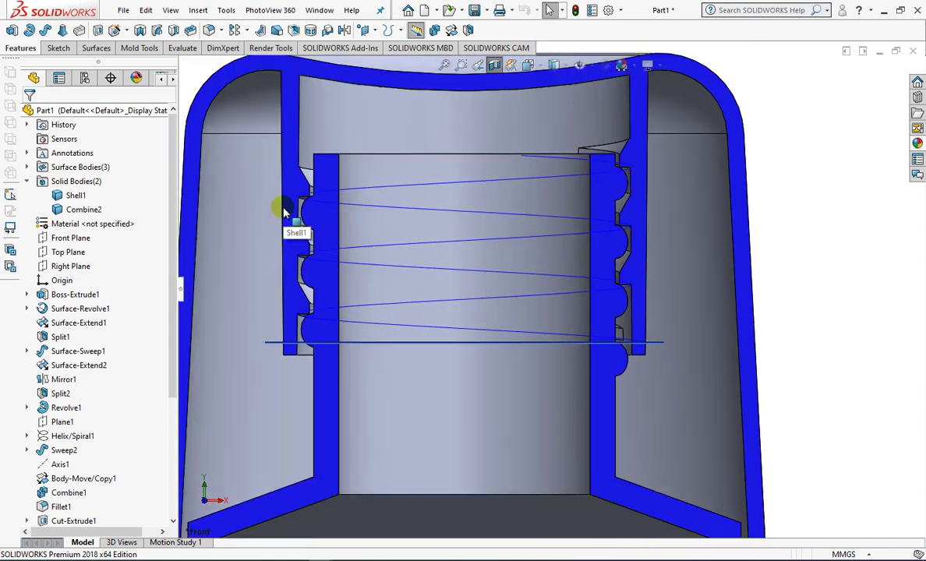
scroll(284, 211, "up", 2)
scroll(284, 211, "up", 3)
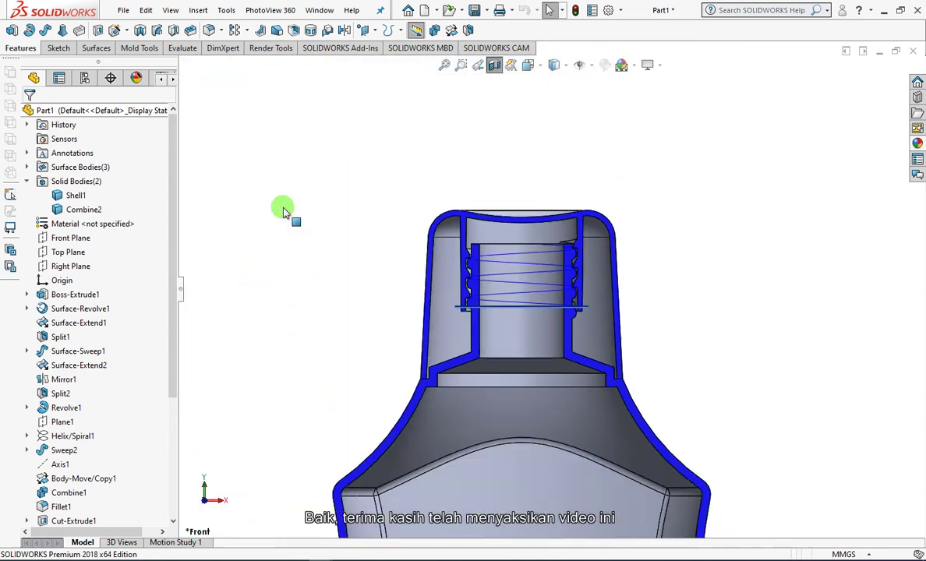
Turn off the section, switch to Isometric, and hide Helix/Spiral2 and Plane2
left_click(494, 64)
left_click(528, 65)
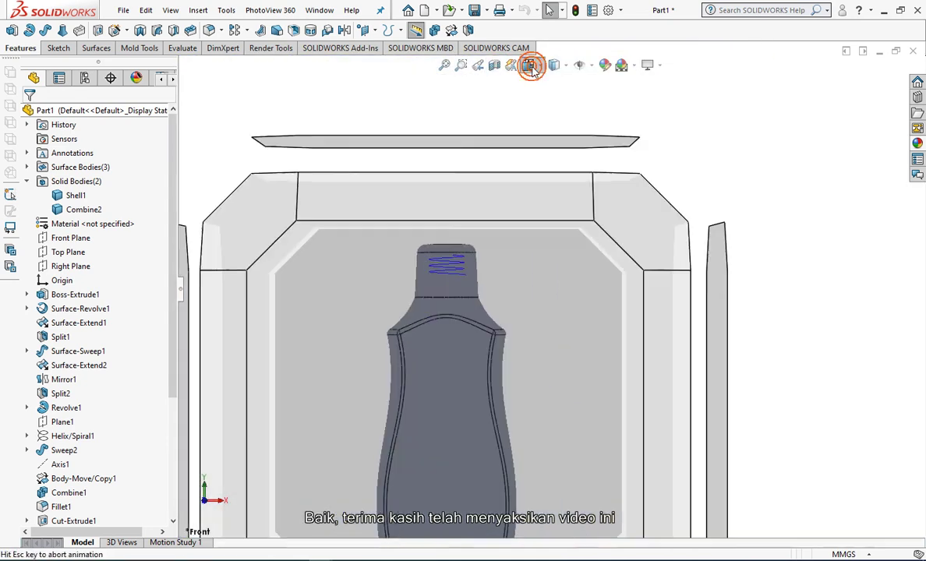
left_click(600, 101)
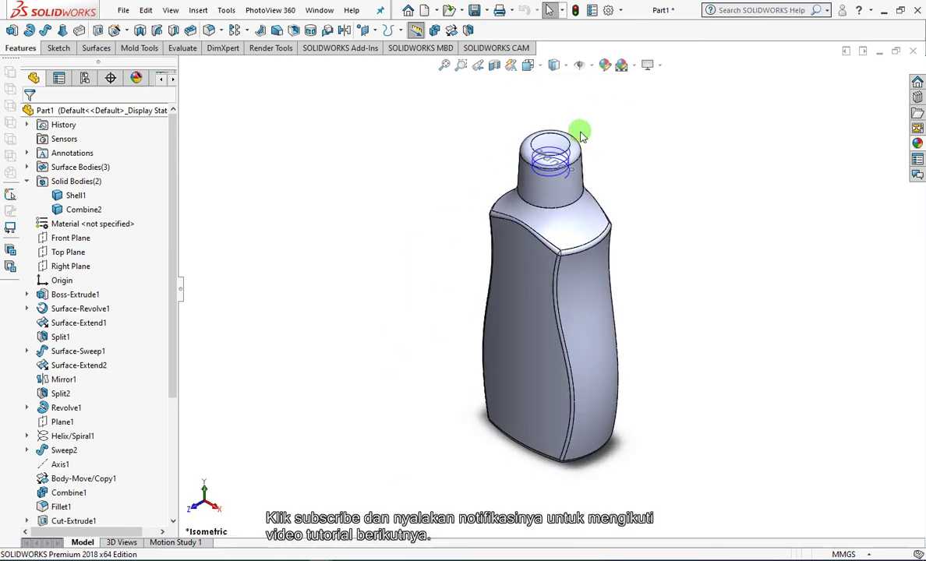
left_click(561, 180)
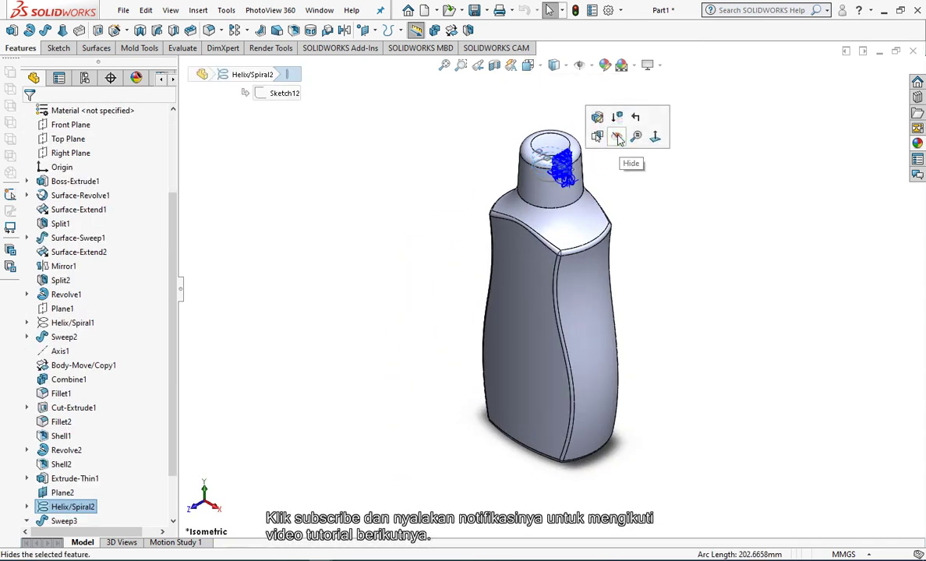
left_click(617, 137)
left_click(573, 180)
left_click(641, 141)
scroll(679, 164, "down", 2)
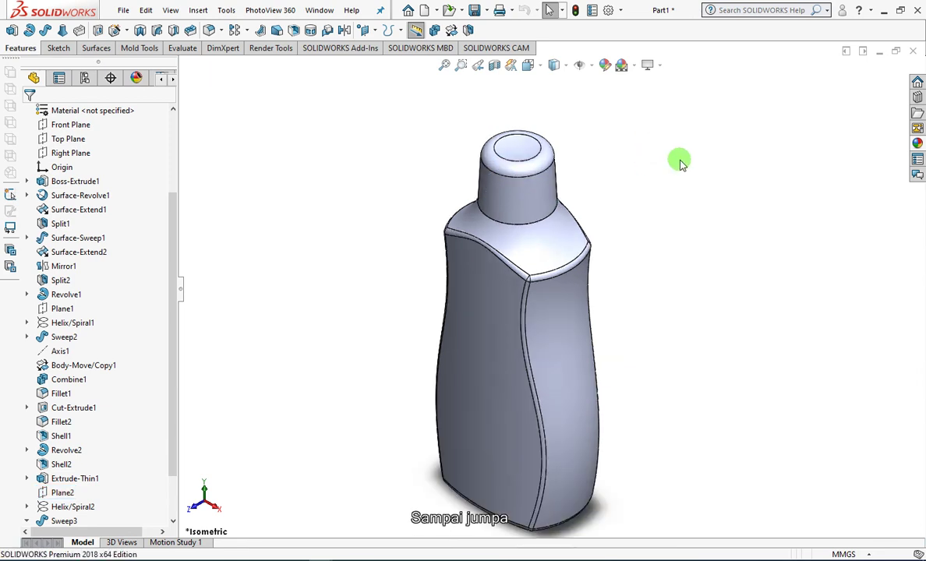
middle_click_drag(679, 221, 701, 224)
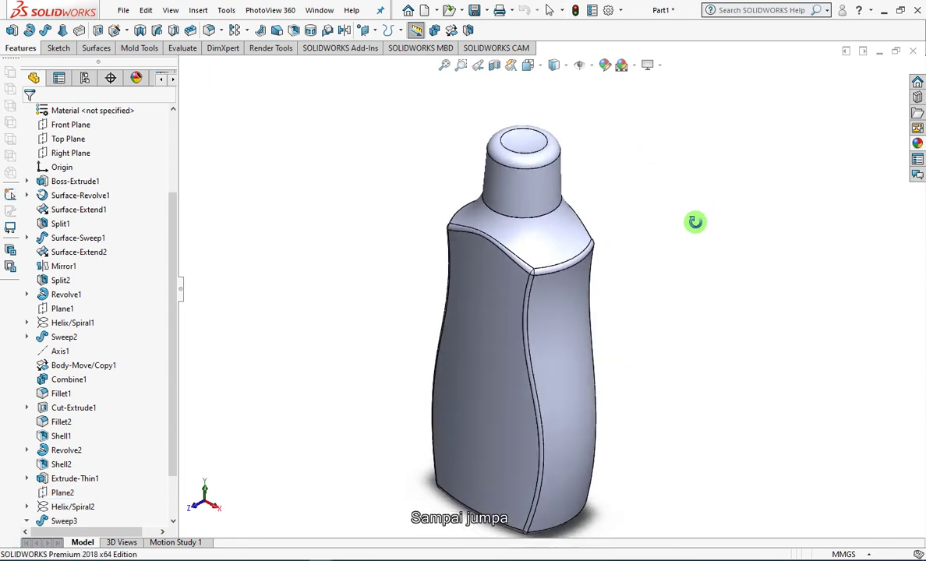